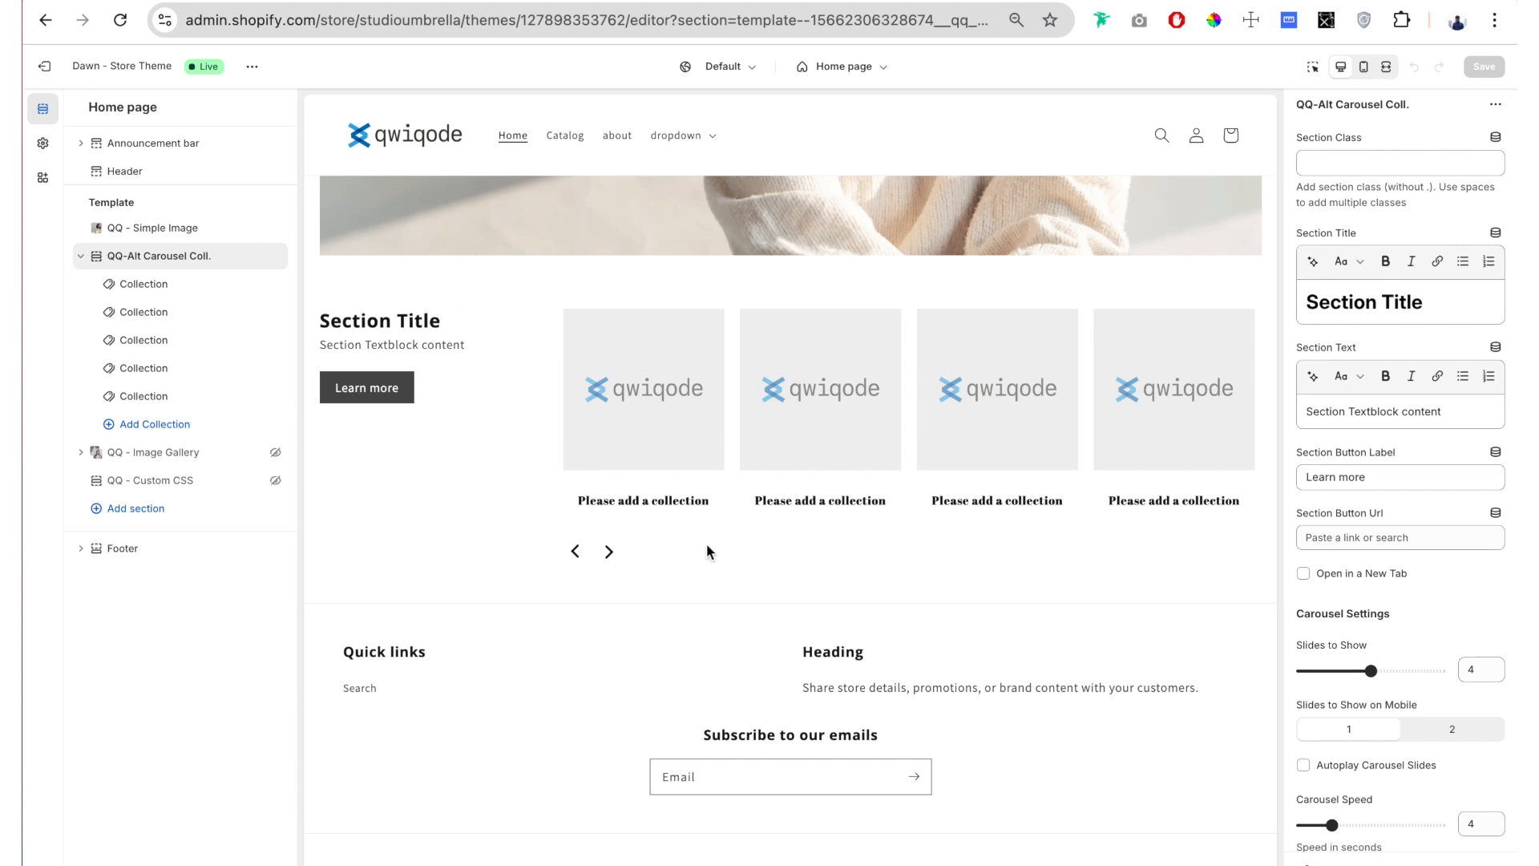
Step: Assign the Fashion collection to the first collection block of the QQ-Alt Carousel Coll. section
{"action": "left_click", "coordinate": [255, 285]}
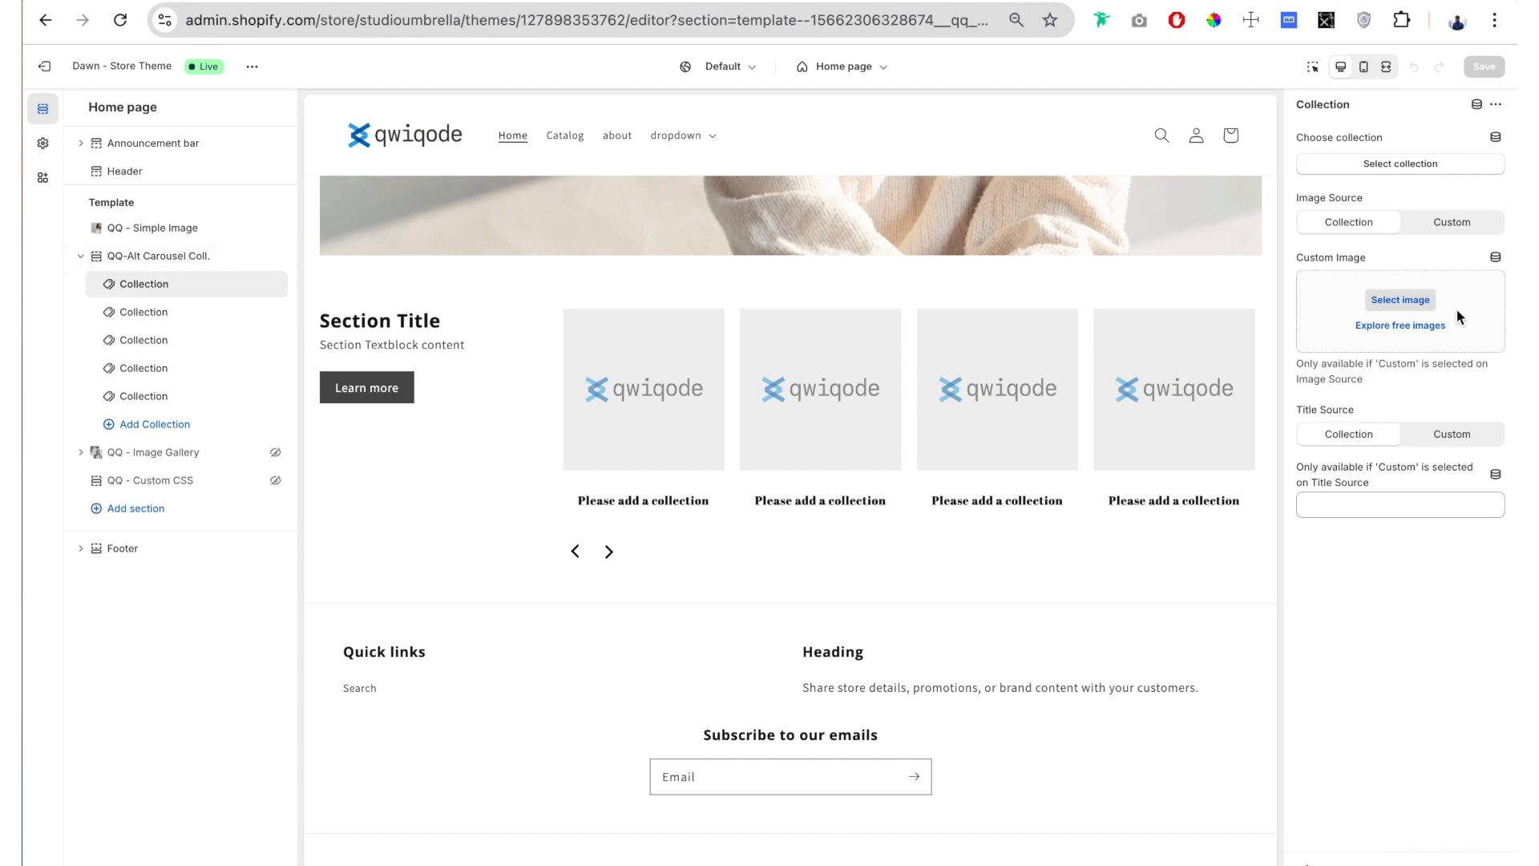
{"action": "left_click_drag", "start_coordinate": [1411, 136], "coordinate": [1299, 137]}
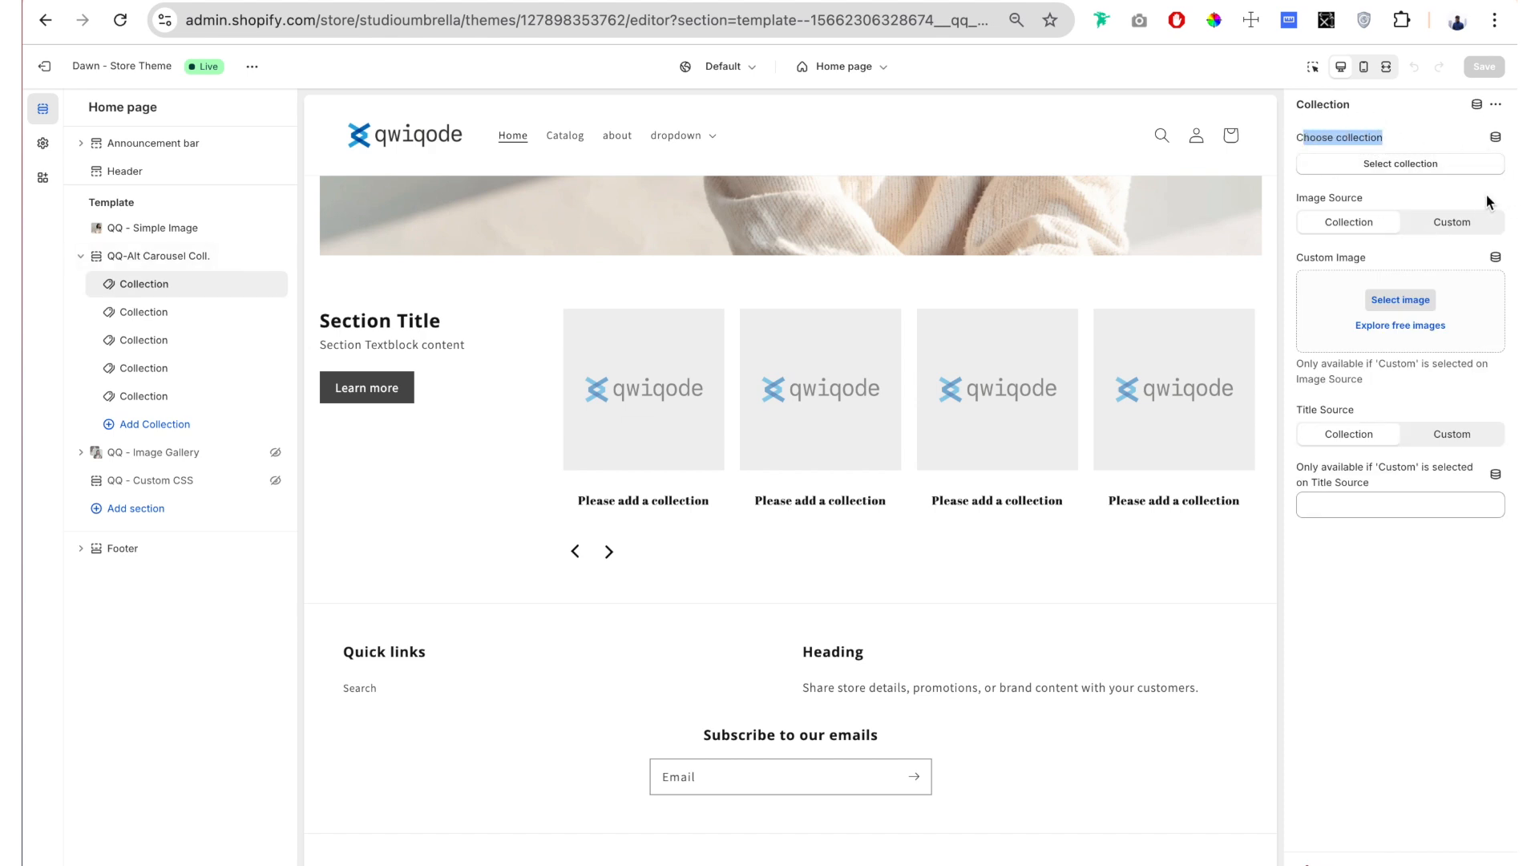
{"action": "left_click", "coordinate": [1436, 165]}
{"action": "left_click", "coordinate": [1384, 373]}
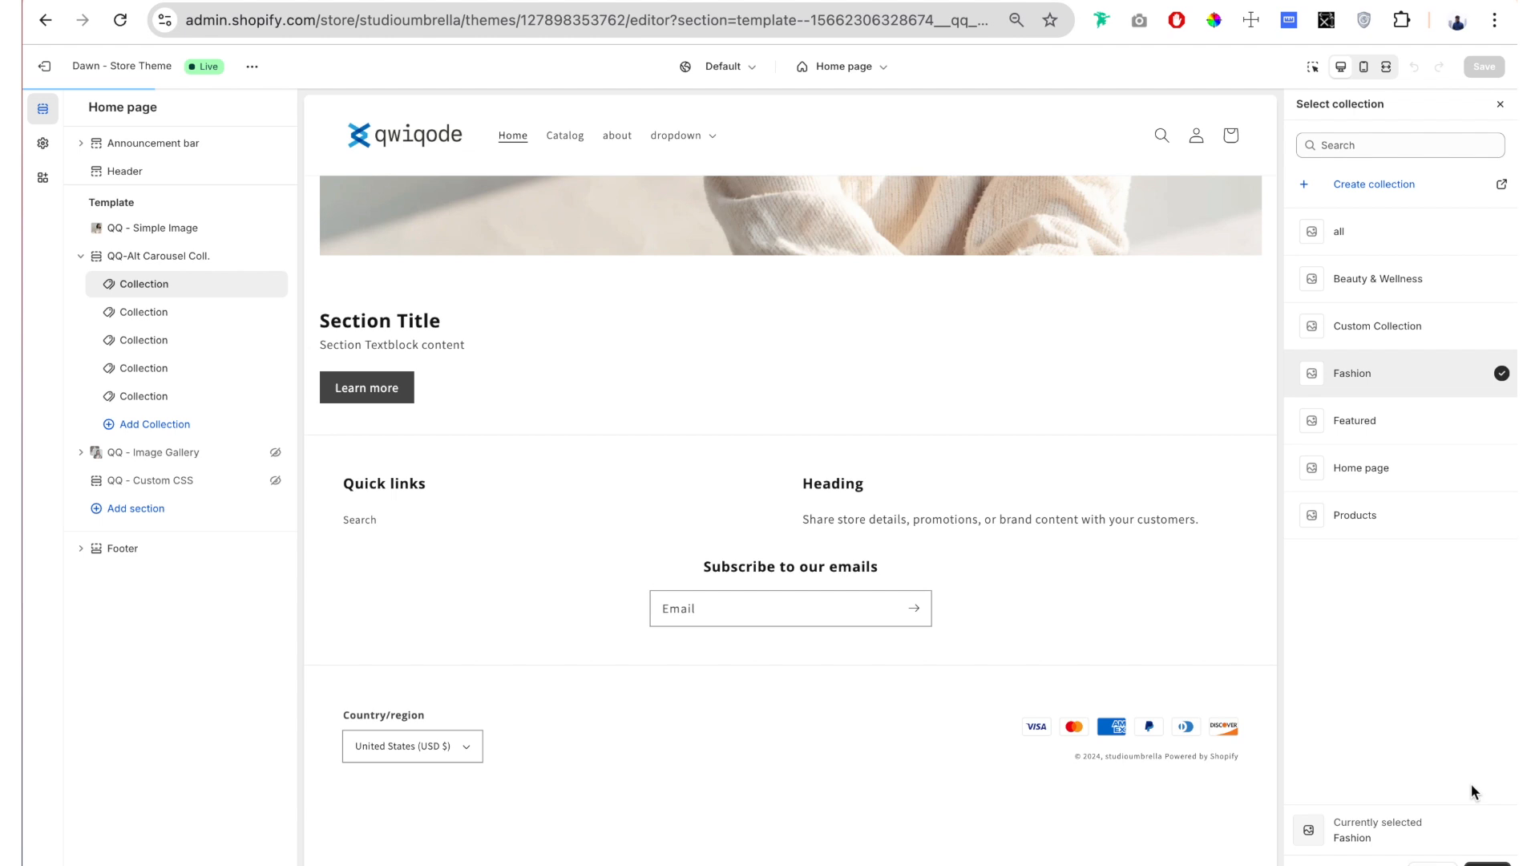
{"action": "left_click", "coordinate": [1486, 863]}
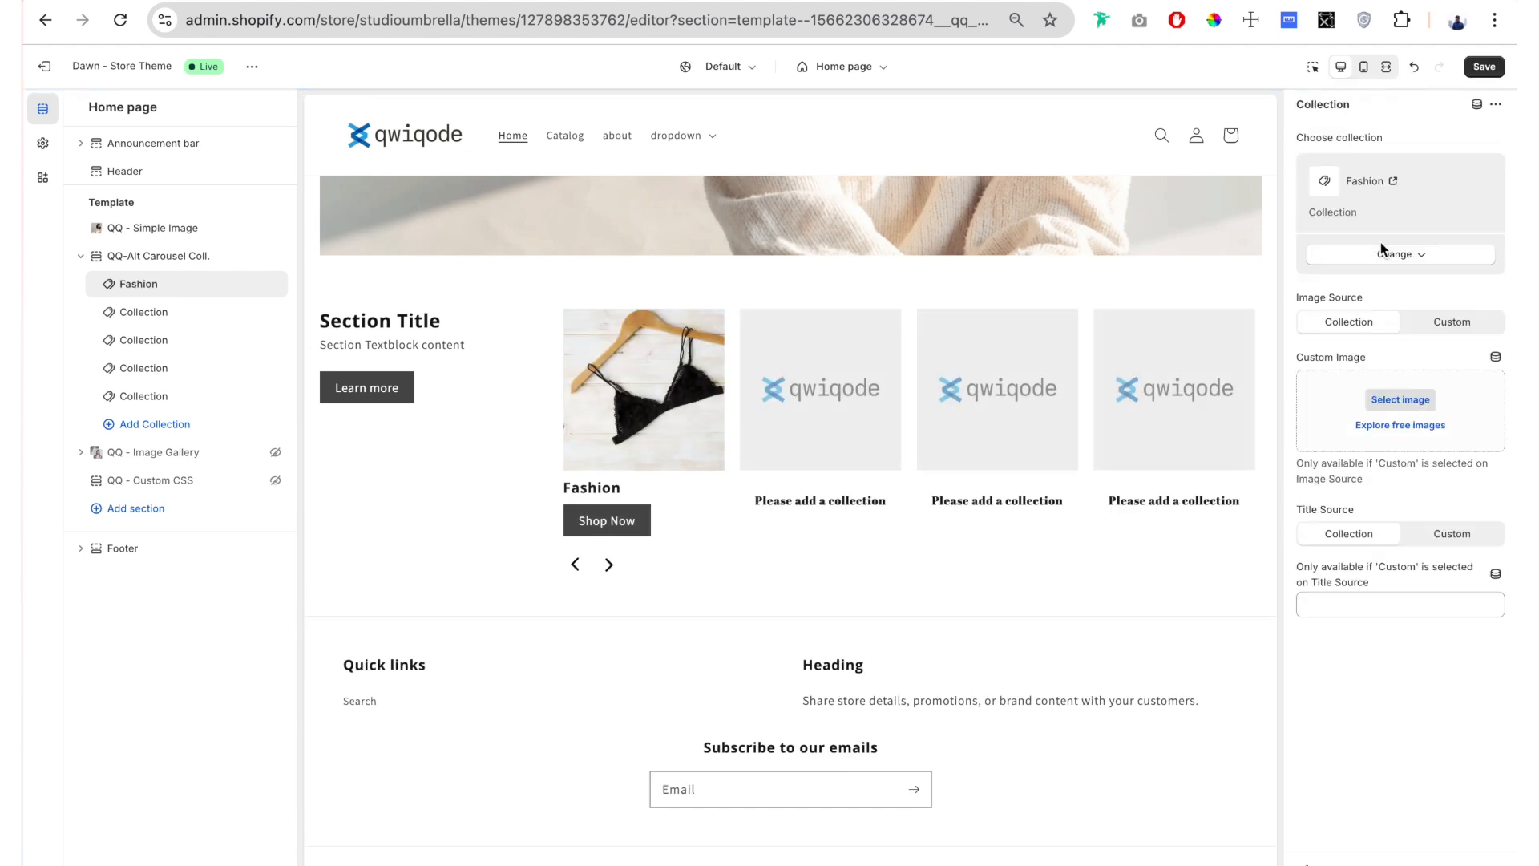
Step: Switch the Fashion block's image source to Custom and use the image person-holding-their-hands-in-jean-pockets
{"action": "left_click_drag", "start_coordinate": [1374, 301], "coordinate": [1311, 298]}
{"action": "left_click", "coordinate": [1368, 292]}
{"action": "left_click_drag", "start_coordinate": [1371, 298], "coordinate": [1304, 298]}
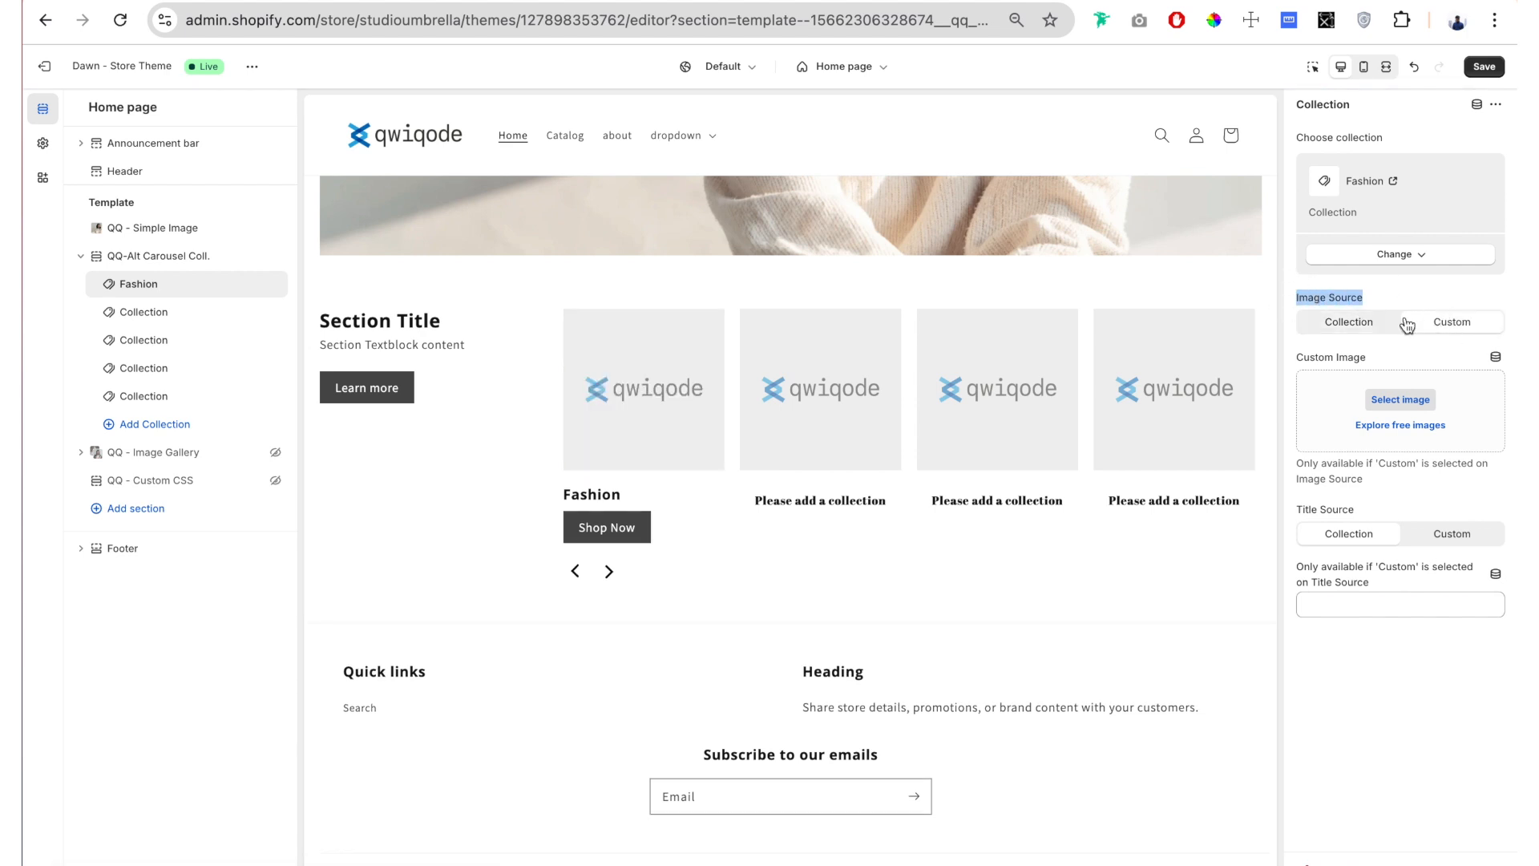
{"action": "left_click", "coordinate": [1400, 400]}
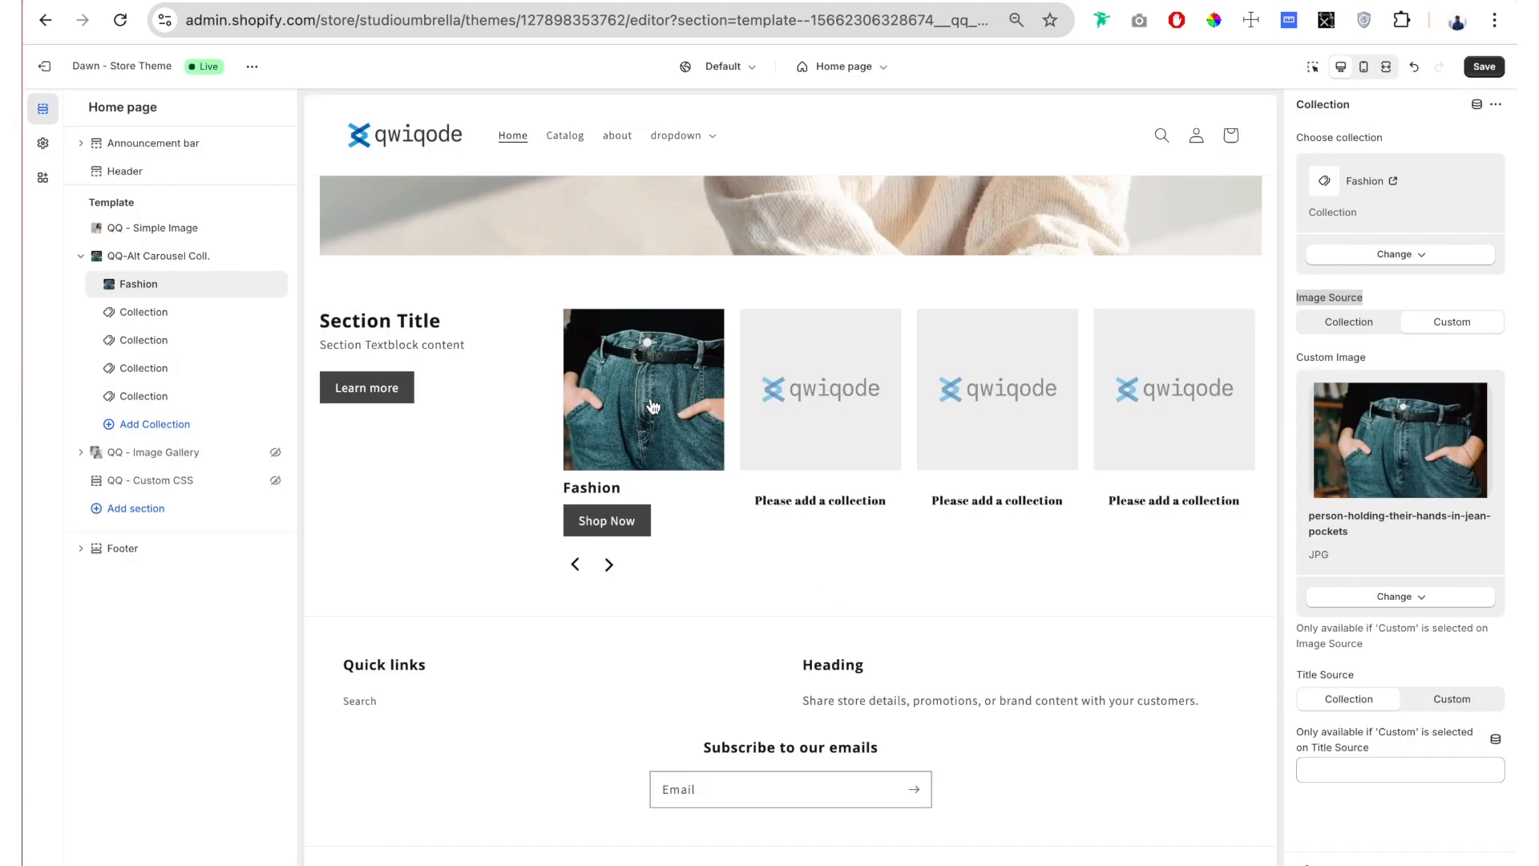
Step: Set the Fashion block's title source to Custom with the title "Jeans", and open the second collection block's settings
{"action": "left_click", "coordinate": [1376, 644]}
{"action": "left_click_drag", "start_coordinate": [1364, 671], "coordinate": [1299, 677]}
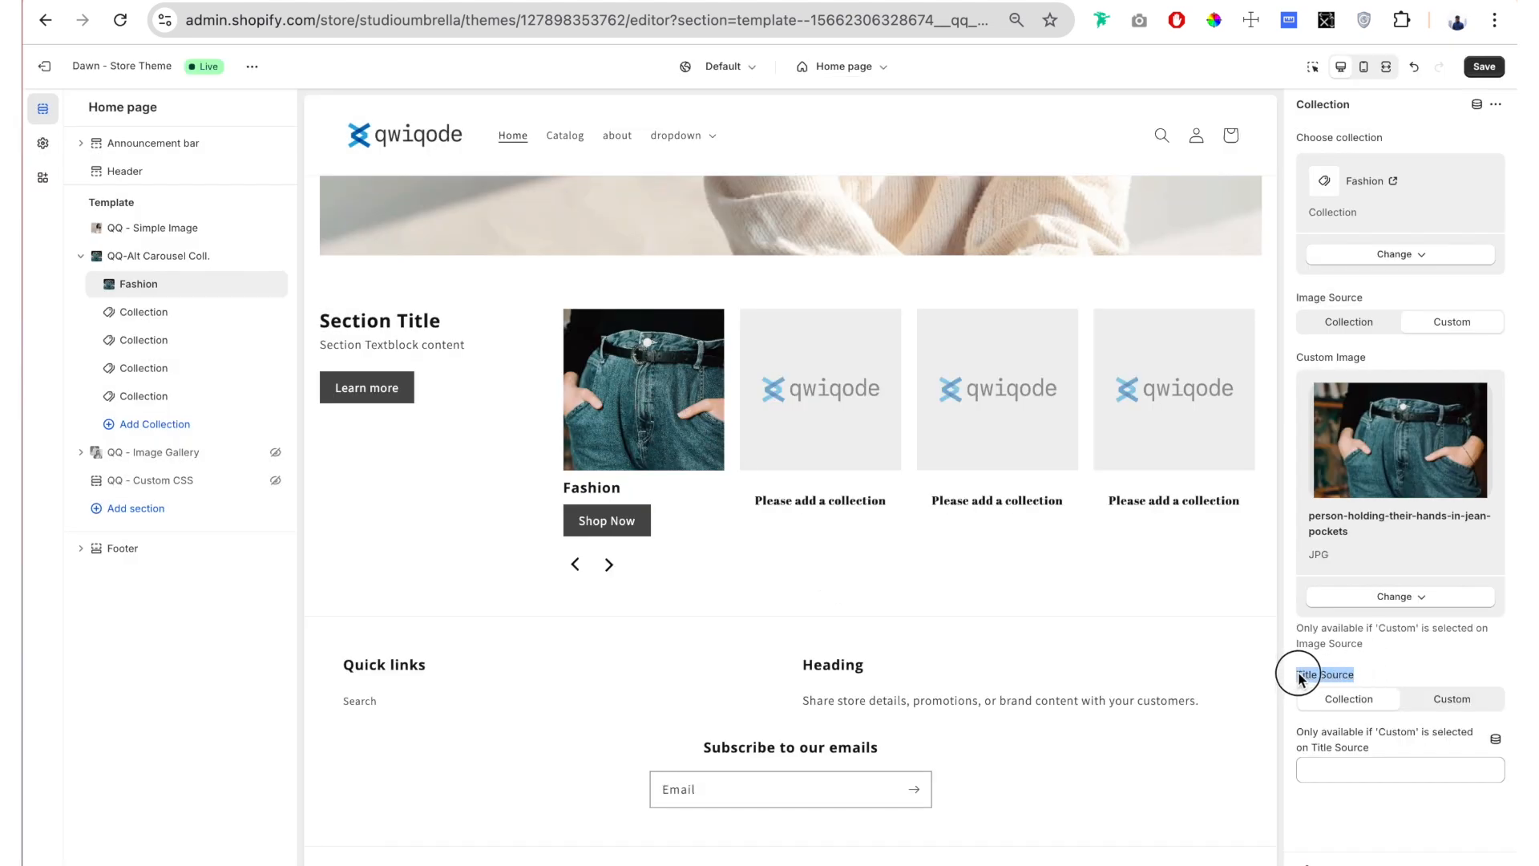
{"action": "left_click", "coordinate": [1470, 700]}
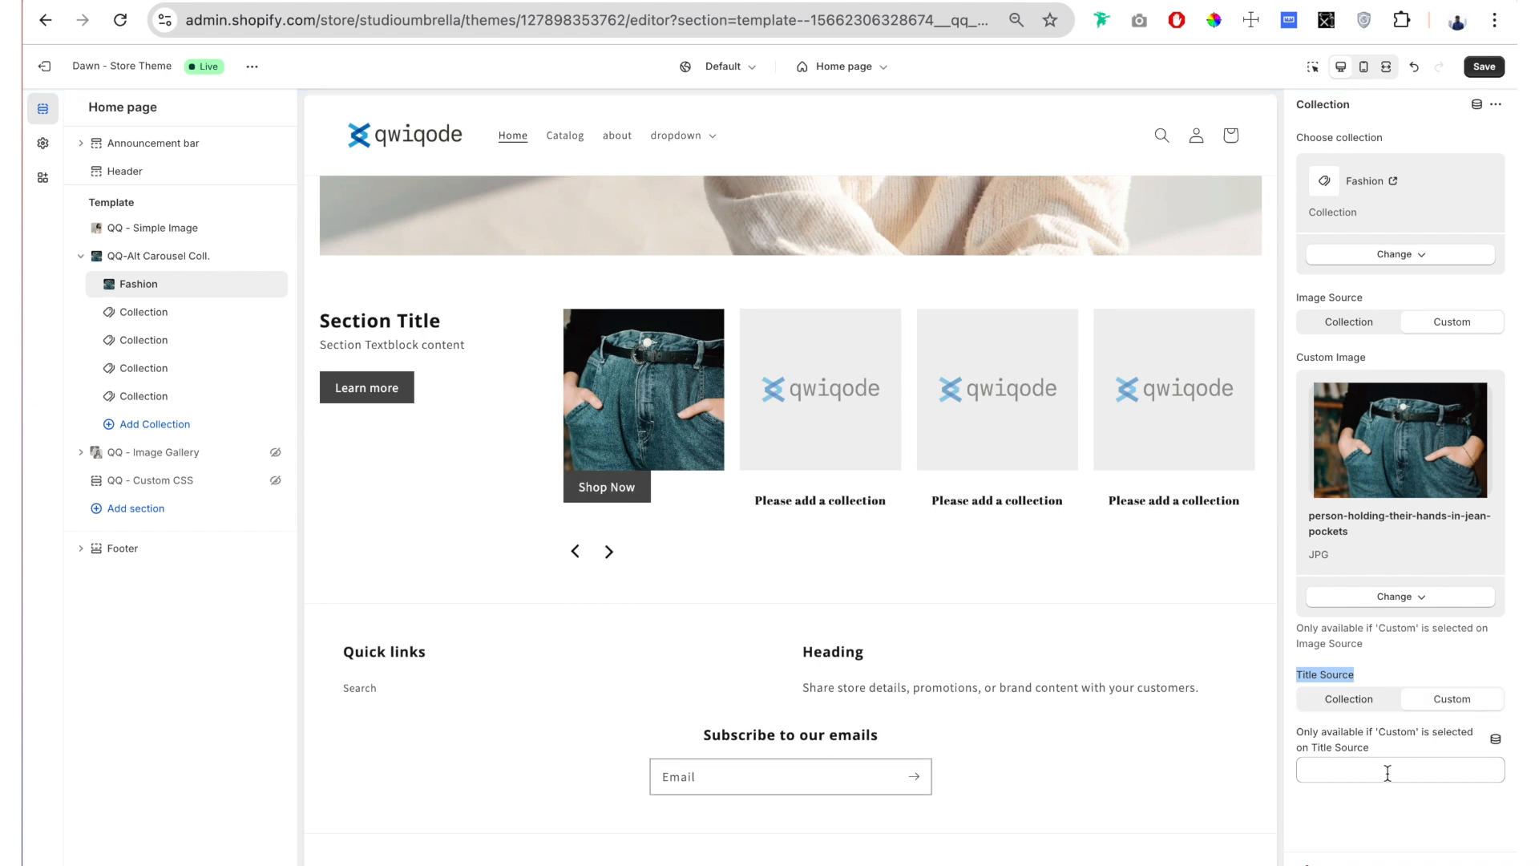
{"action": "left_click", "coordinate": [1387, 773]}
{"action": "type", "text": "Jeans"}
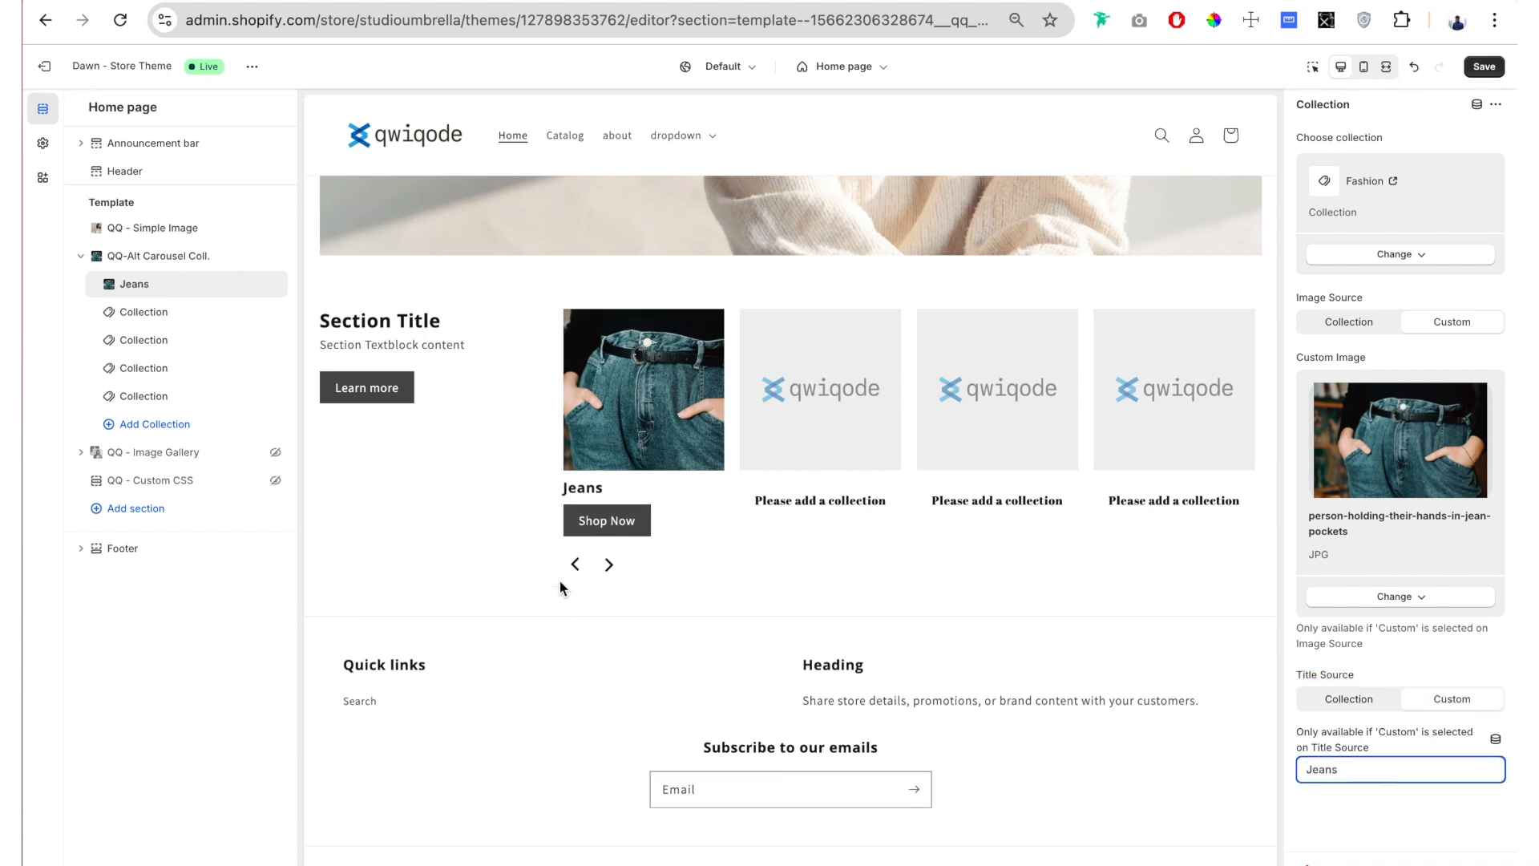
{"action": "left_click", "coordinate": [591, 415]}
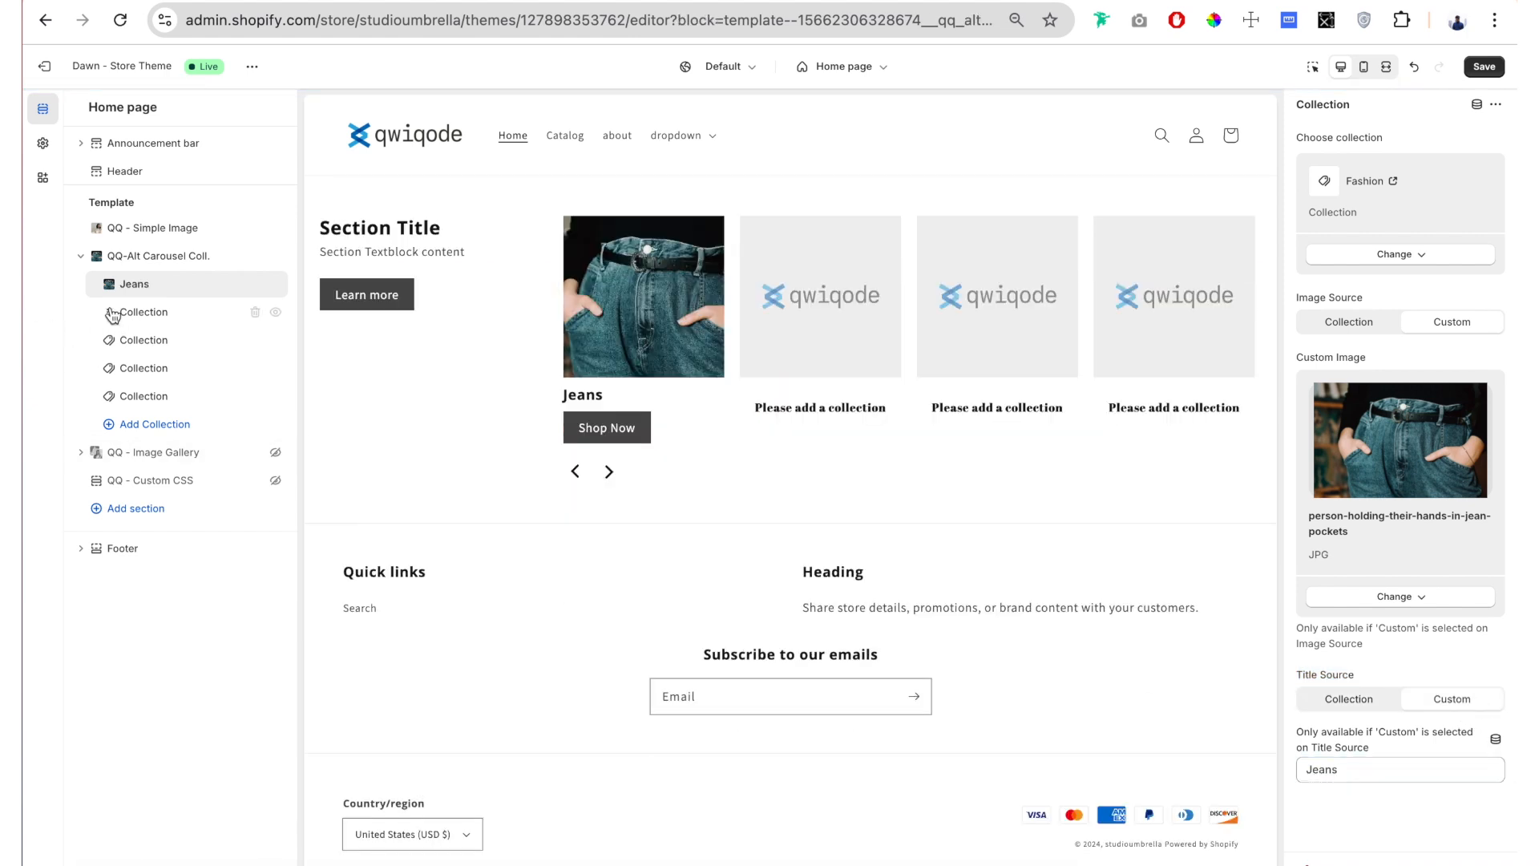
{"action": "left_click", "coordinate": [152, 319]}
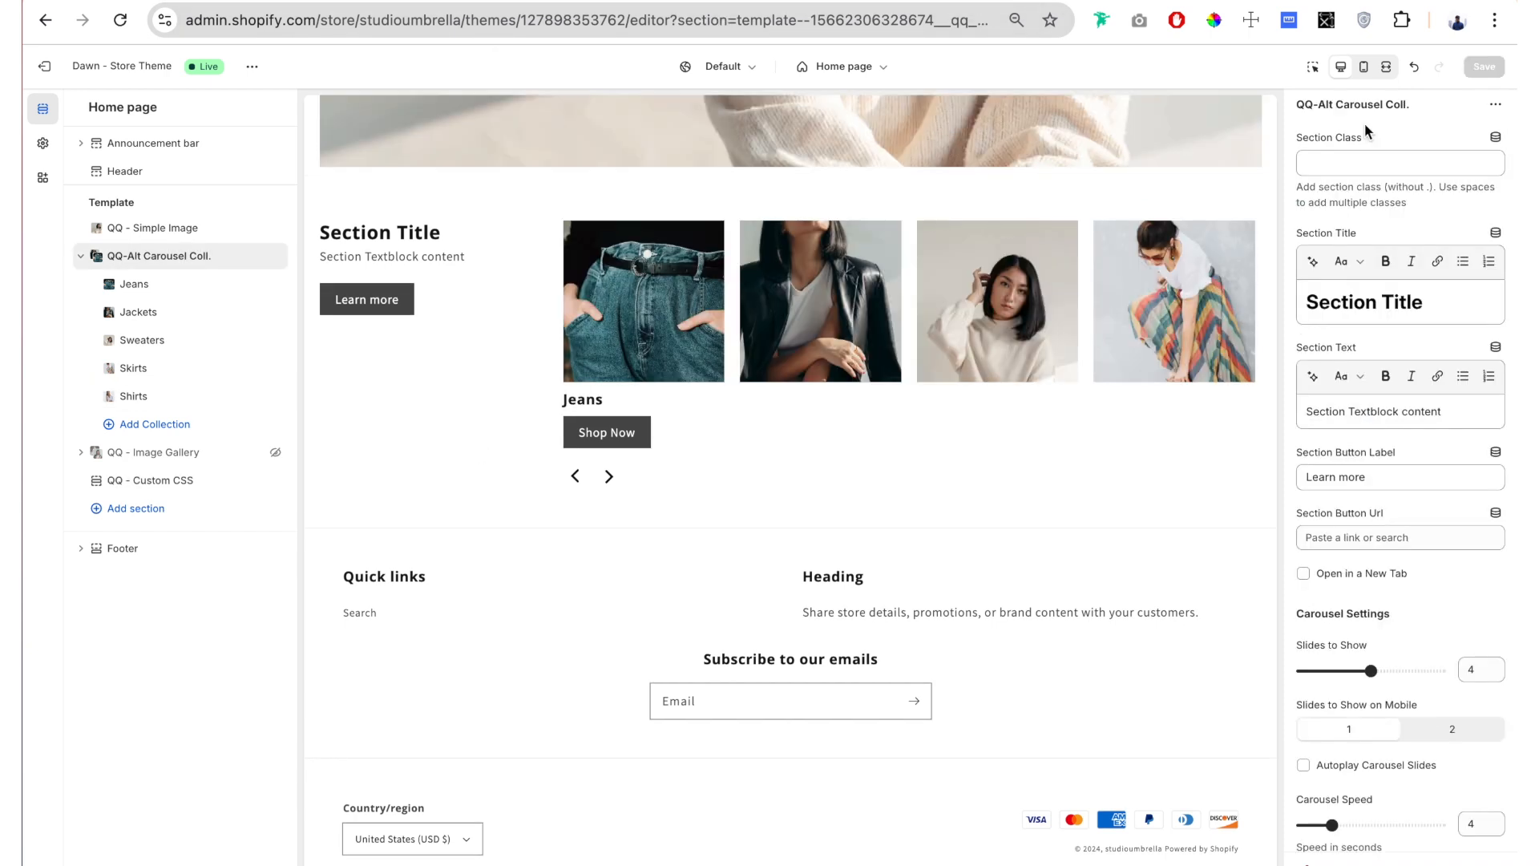
Step: Look over the carousel section's settings, especially its Section Class field
{"action": "scroll", "coordinate": [1365, 123], "scroll_direction": "down", "scroll_amount": 2}
{"action": "scroll", "coordinate": [1365, 123], "scroll_direction": "down", "scroll_amount": 3}
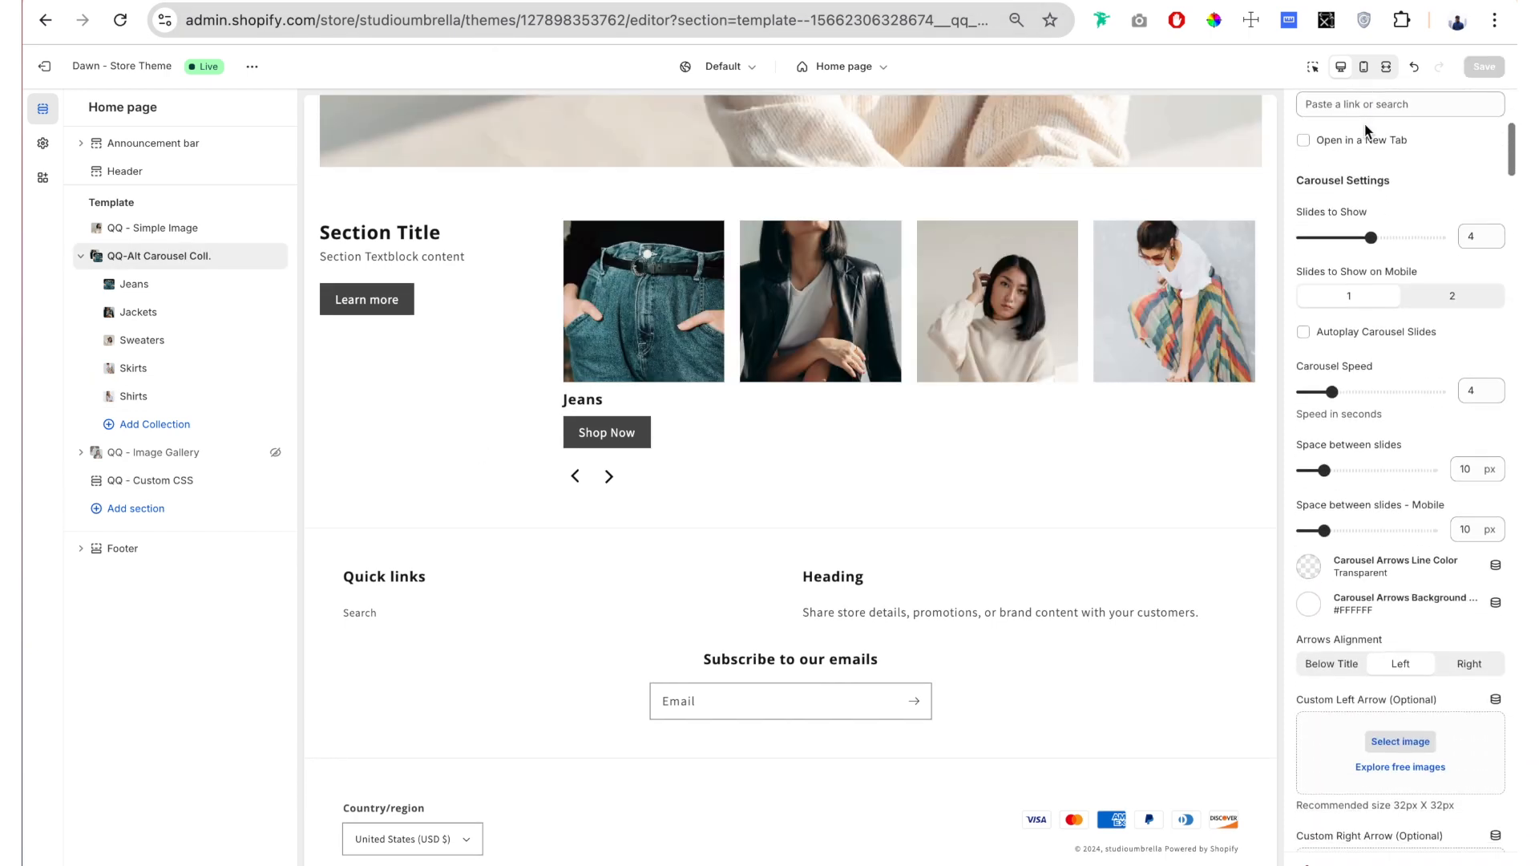
{"action": "scroll", "coordinate": [1367, 132], "scroll_direction": "up", "scroll_amount": 5}
{"action": "left_click_drag", "start_coordinate": [1369, 140], "coordinate": [1308, 143]}
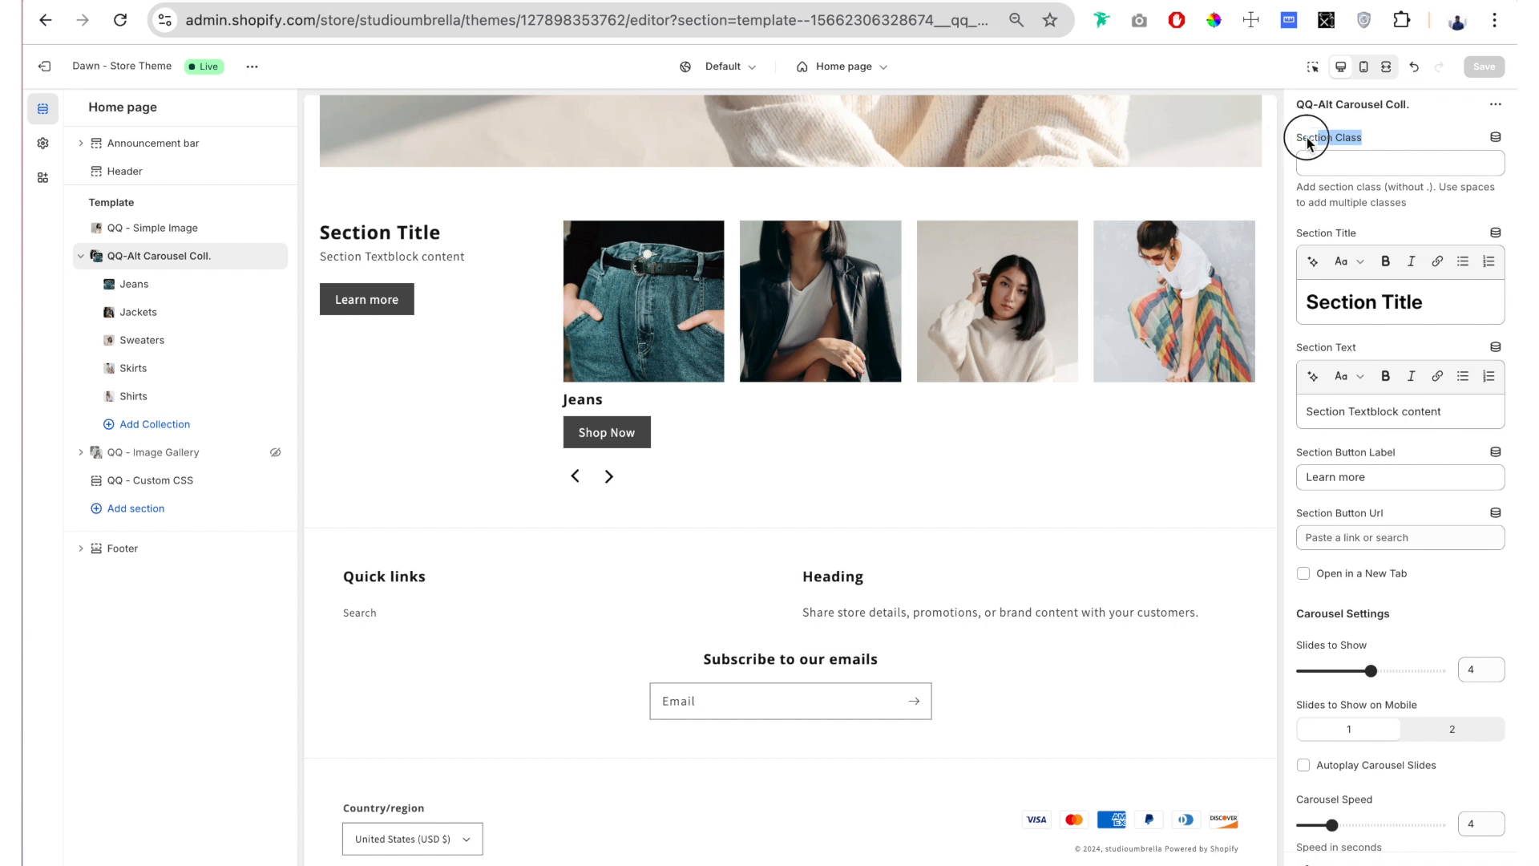
{"action": "left_click", "coordinate": [1403, 160]}
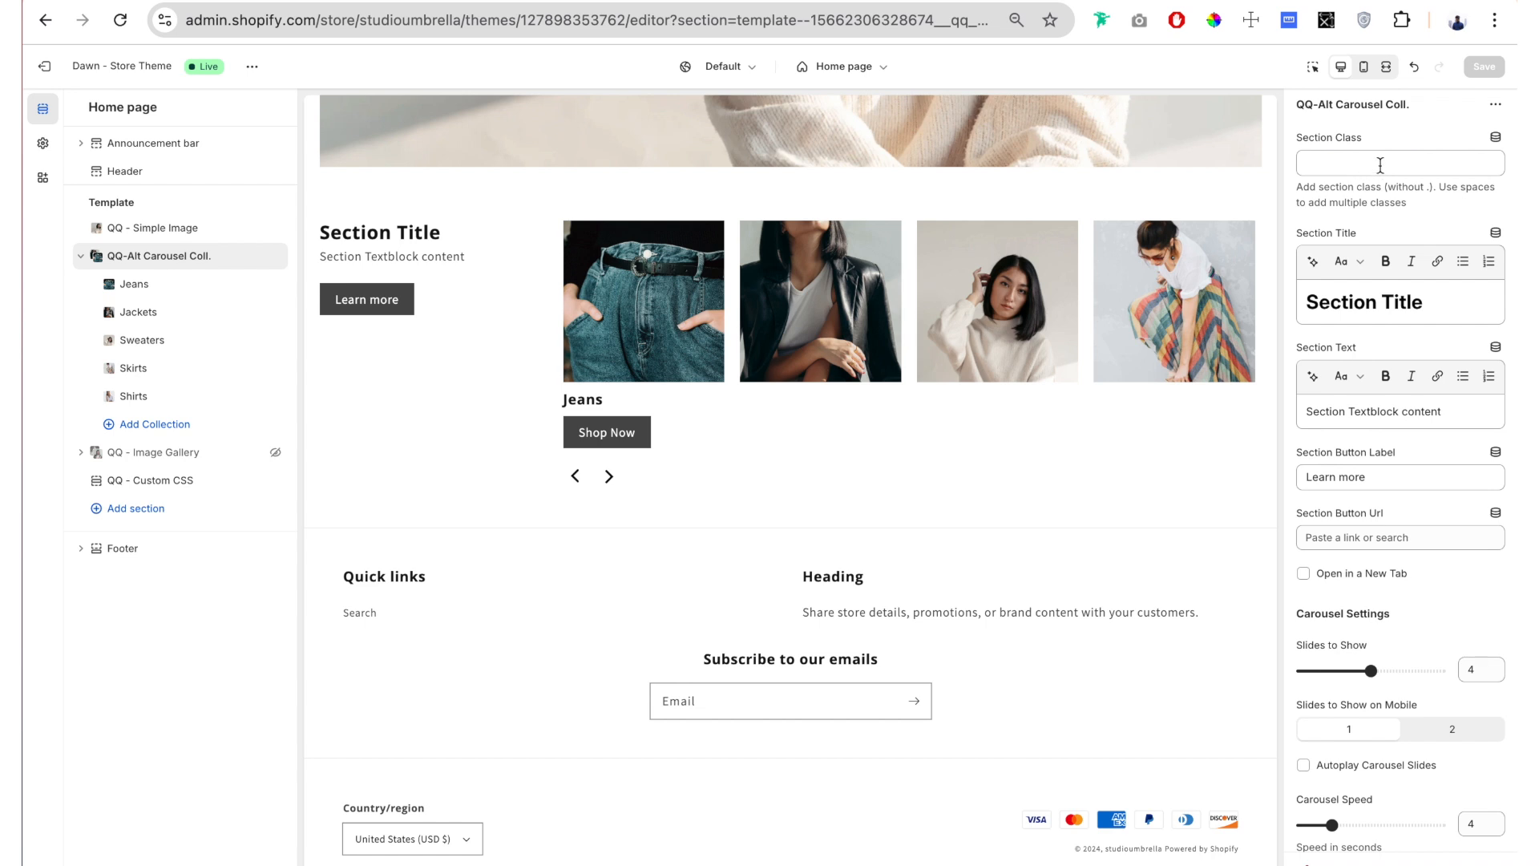
Step: Examine the .dark-border rule in the QQ - Custom CSS section, including its selector and border declaration
{"action": "left_click", "coordinate": [156, 486]}
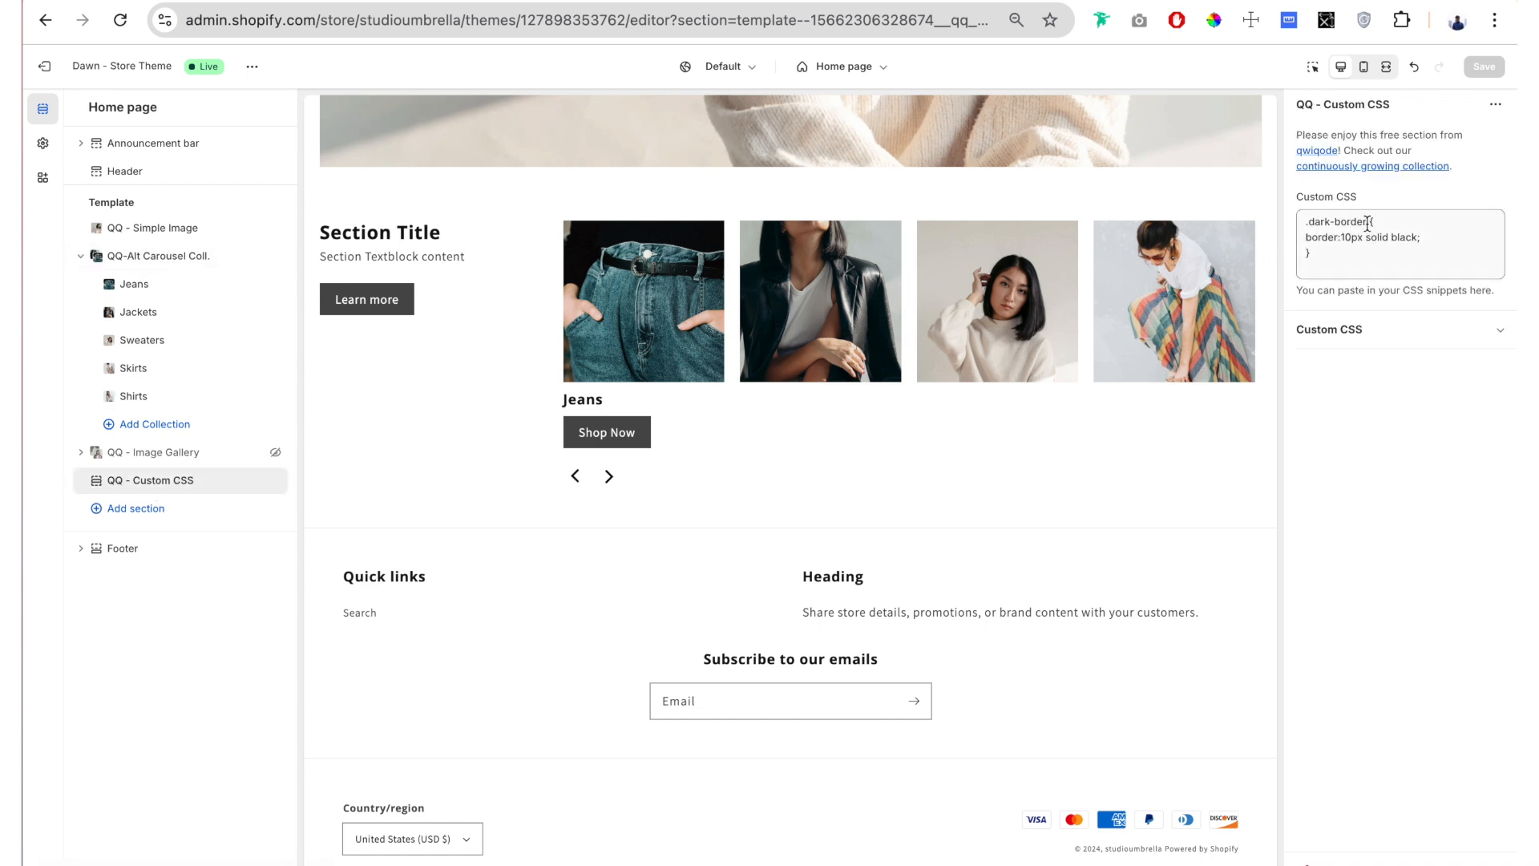
{"action": "left_click_drag", "start_coordinate": [1367, 224], "coordinate": [1311, 223]}
{"action": "left_click", "coordinate": [1359, 252]}
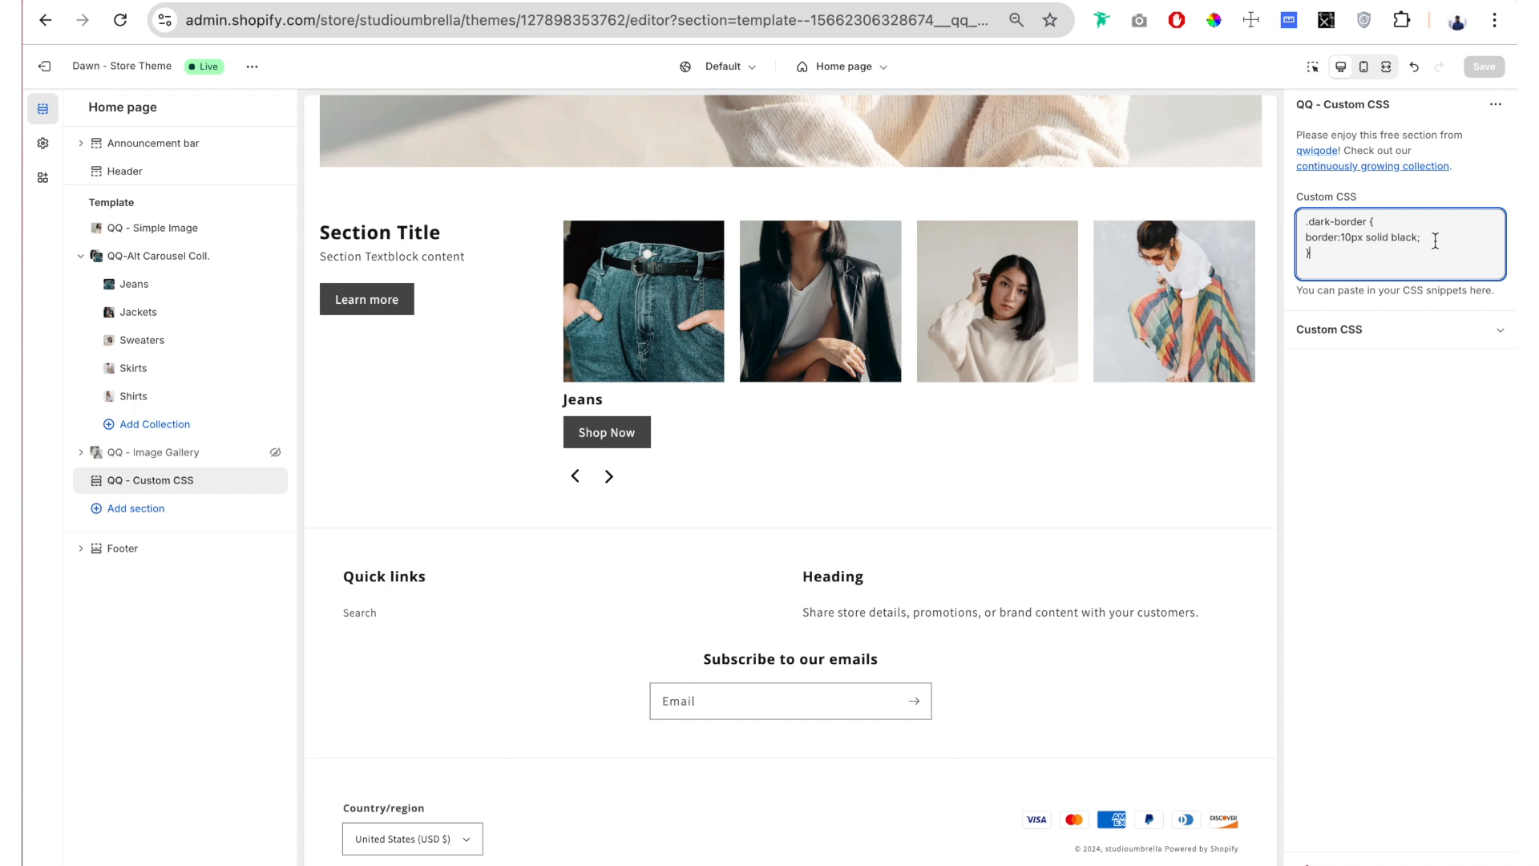
{"action": "left_click_drag", "start_coordinate": [1435, 241], "coordinate": [1302, 240]}
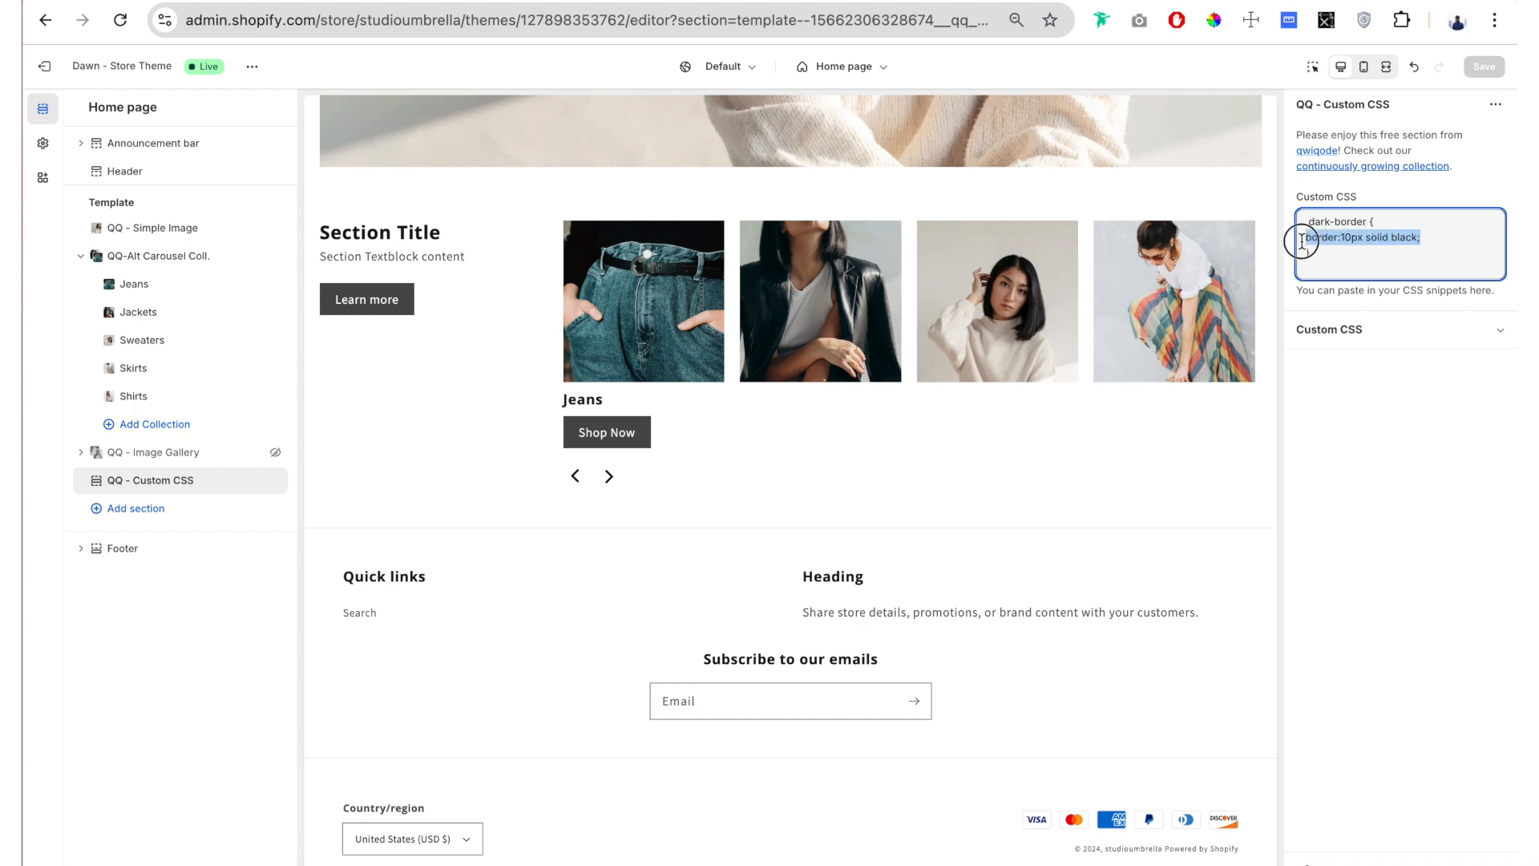
{"action": "left_click", "coordinate": [1357, 252]}
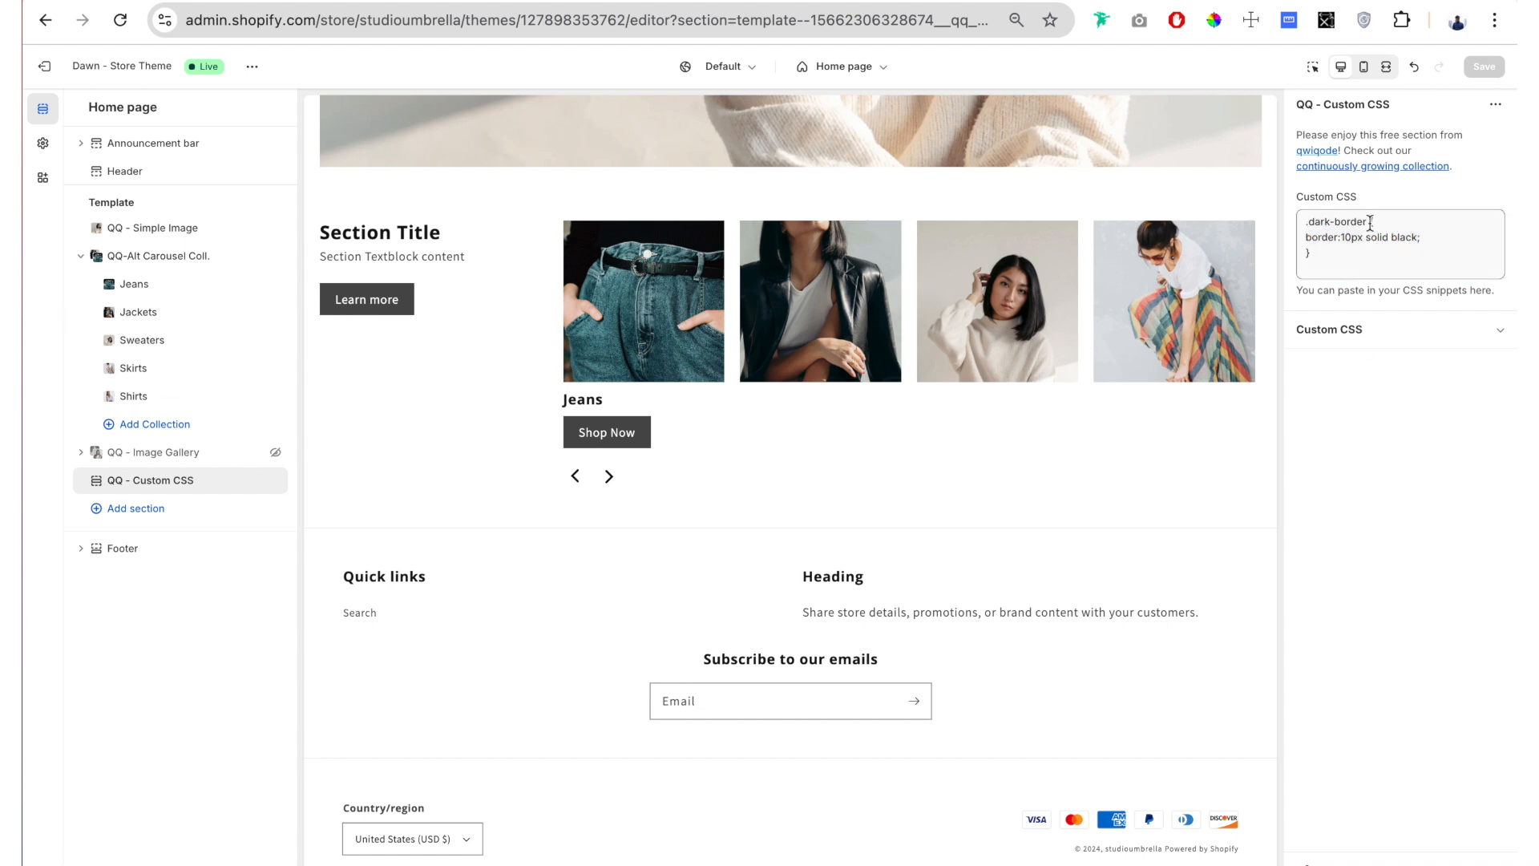
{"action": "left_click_drag", "start_coordinate": [1370, 224], "coordinate": [1304, 224]}
Step: Set the carousel section's class to dark-border and duplicate the whole section
{"action": "left_click", "coordinate": [157, 256]}
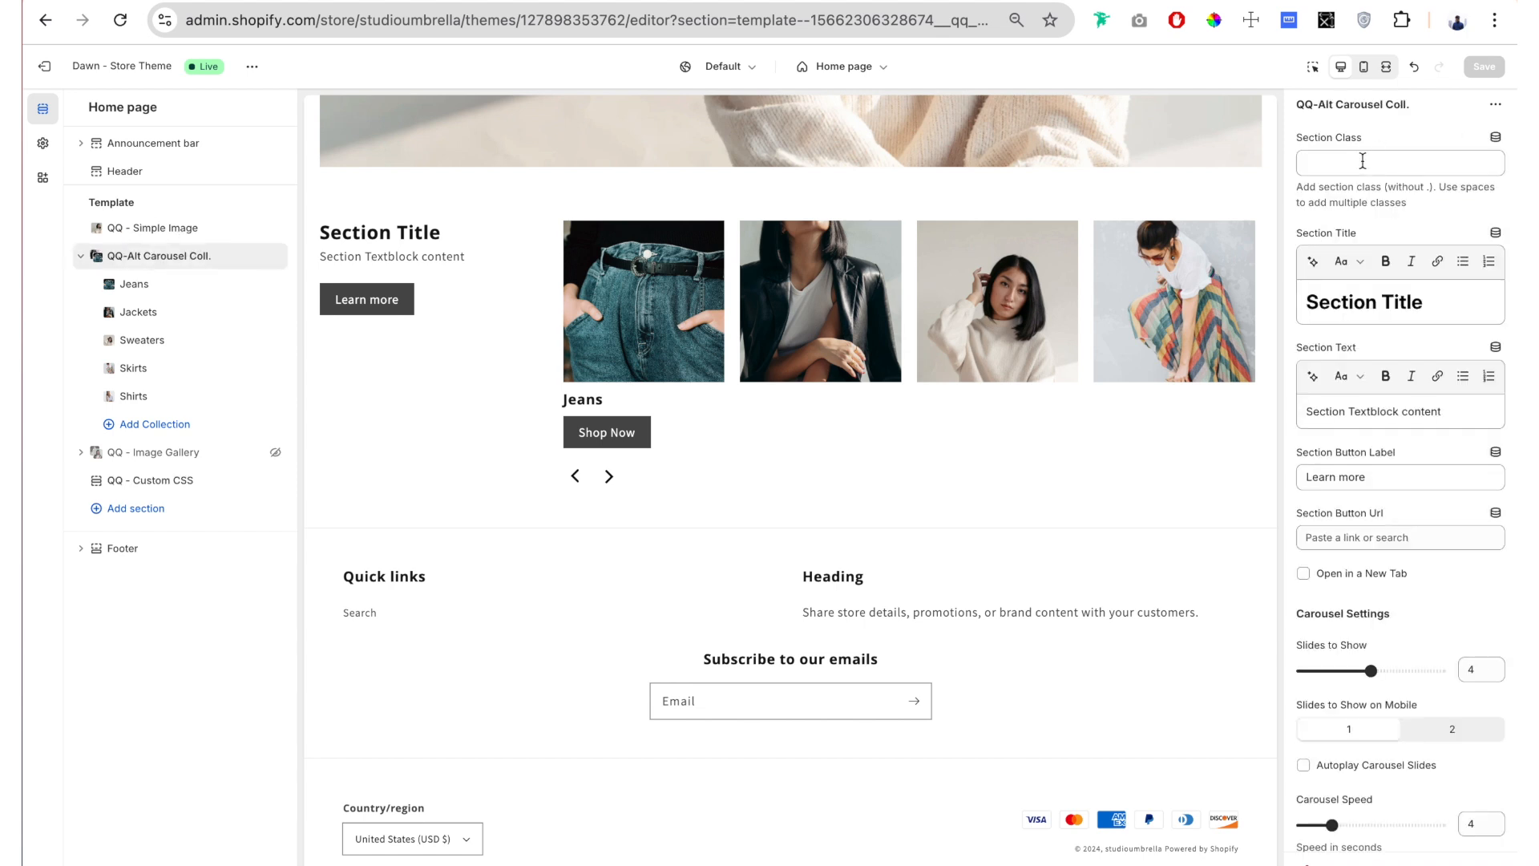
{"action": "left_click", "coordinate": [1364, 162]}
{"action": "type", "text": "darke"}
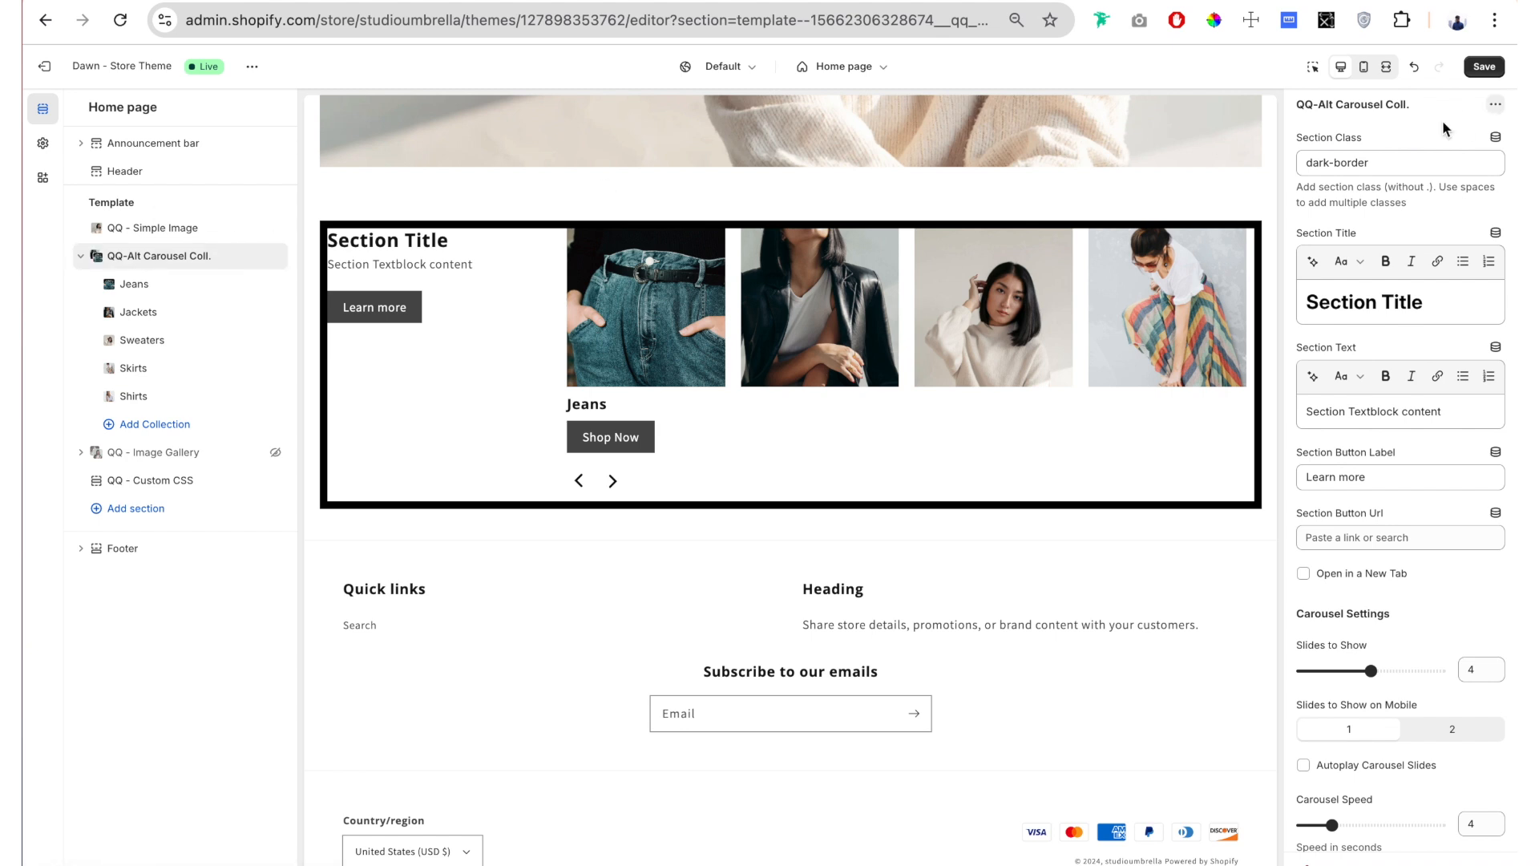
{"action": "left_click", "coordinate": [1497, 105]}
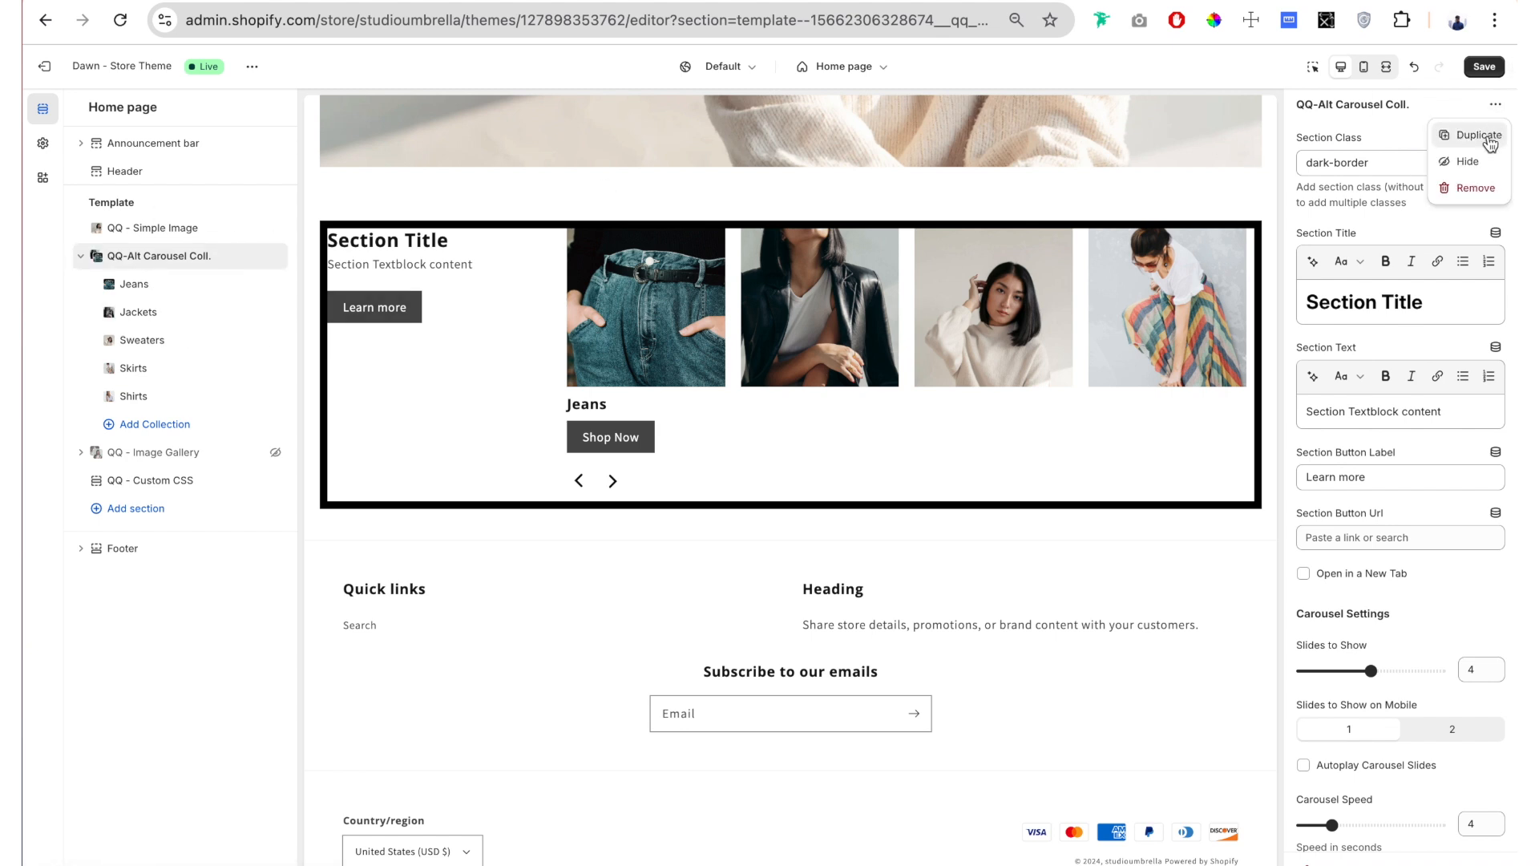
{"action": "left_click", "coordinate": [1479, 135]}
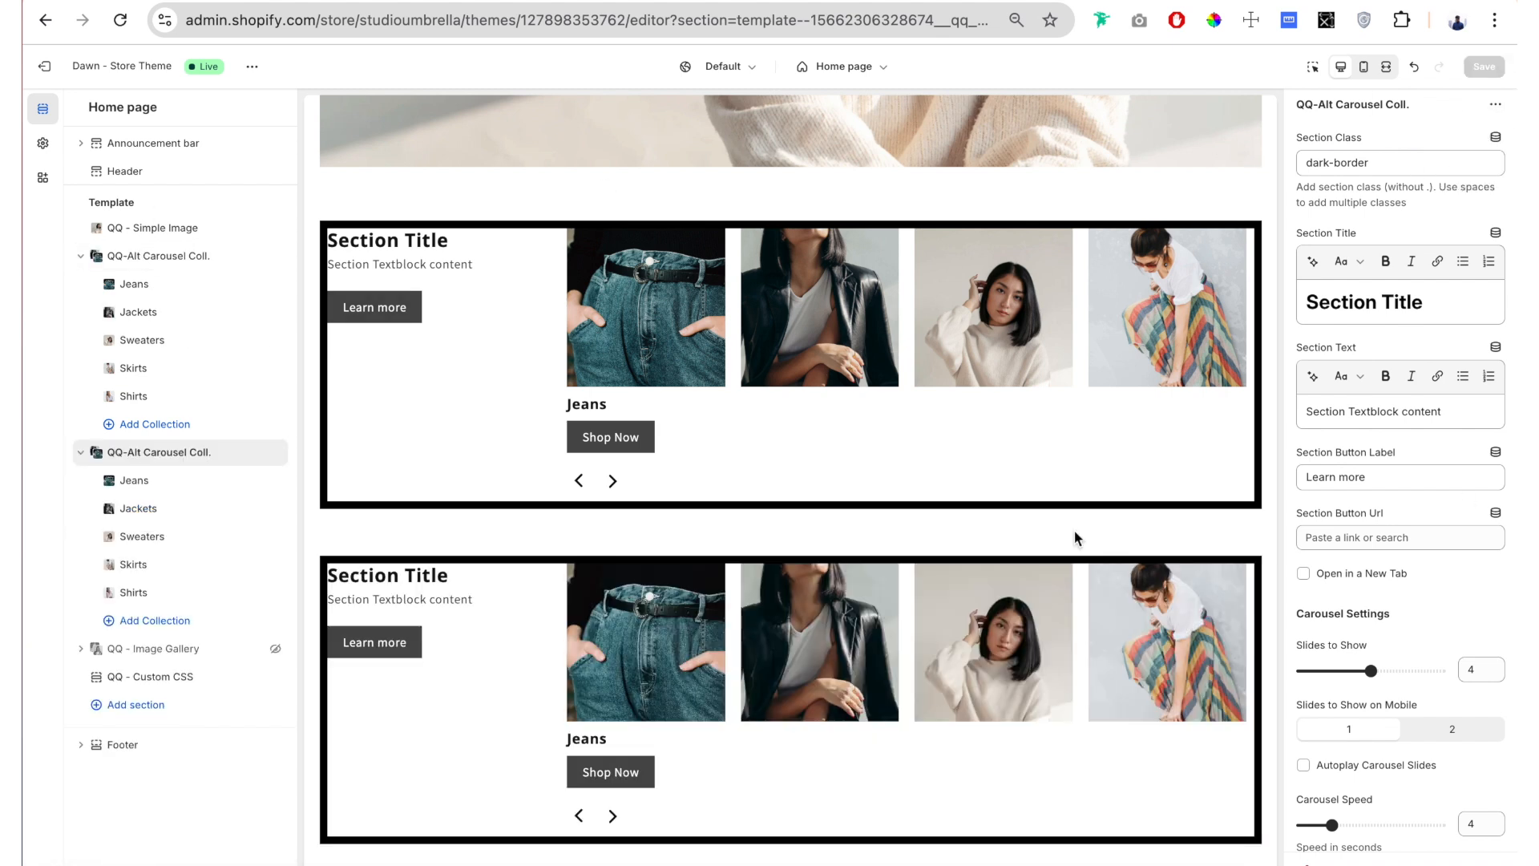
Step: Compare the duplicate's section class with the custom CSS rule and inspect both carousels in the preview
{"action": "left_click_drag", "start_coordinate": [1390, 162], "coordinate": [1308, 162]}
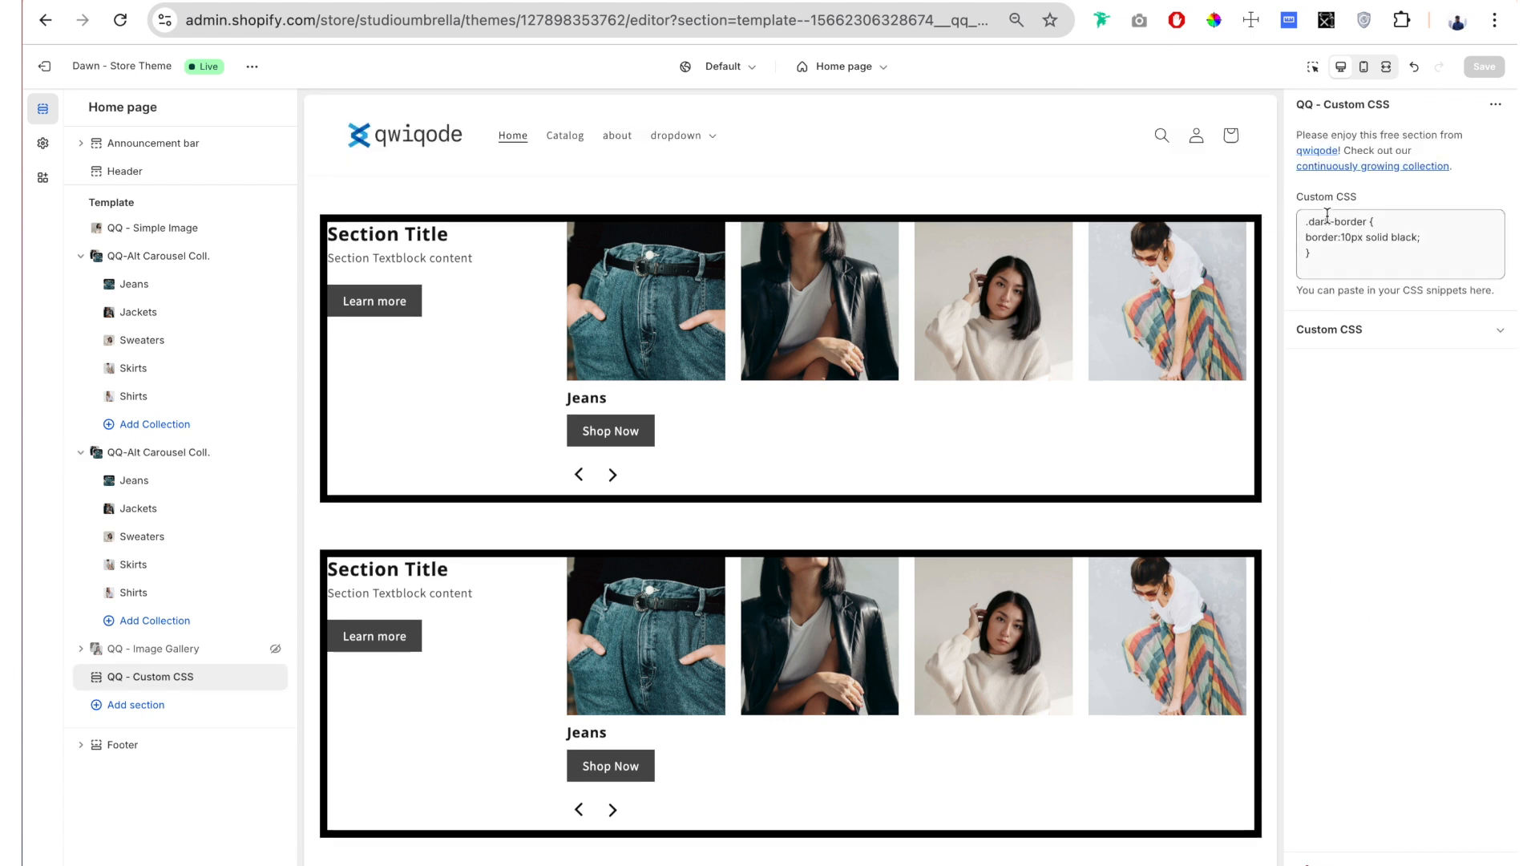
{"action": "left_click_drag", "start_coordinate": [1332, 268], "coordinate": [1308, 221]}
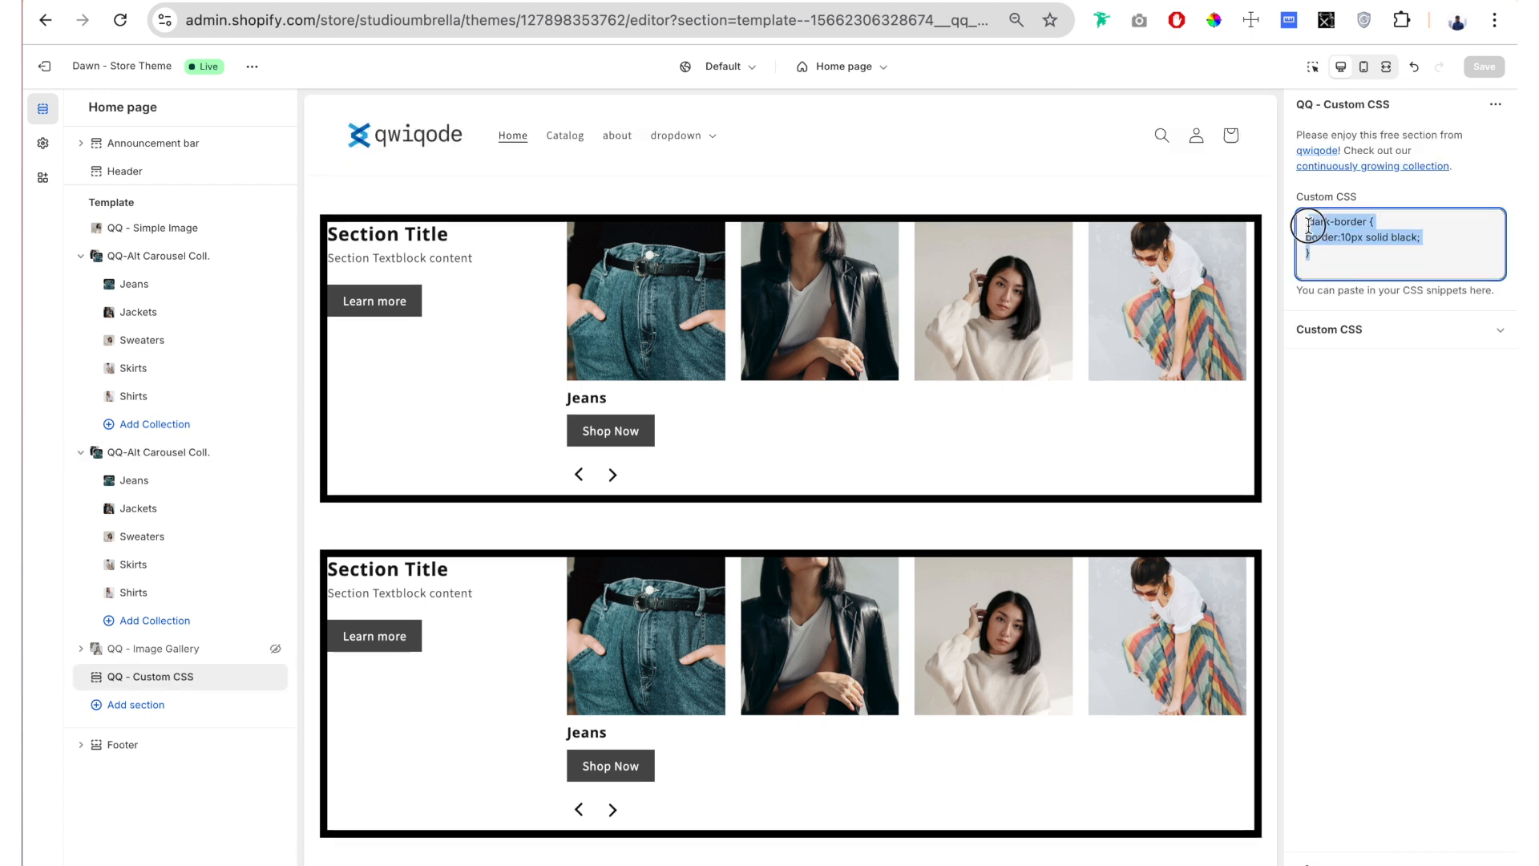
{"action": "left_click", "coordinate": [1371, 268]}
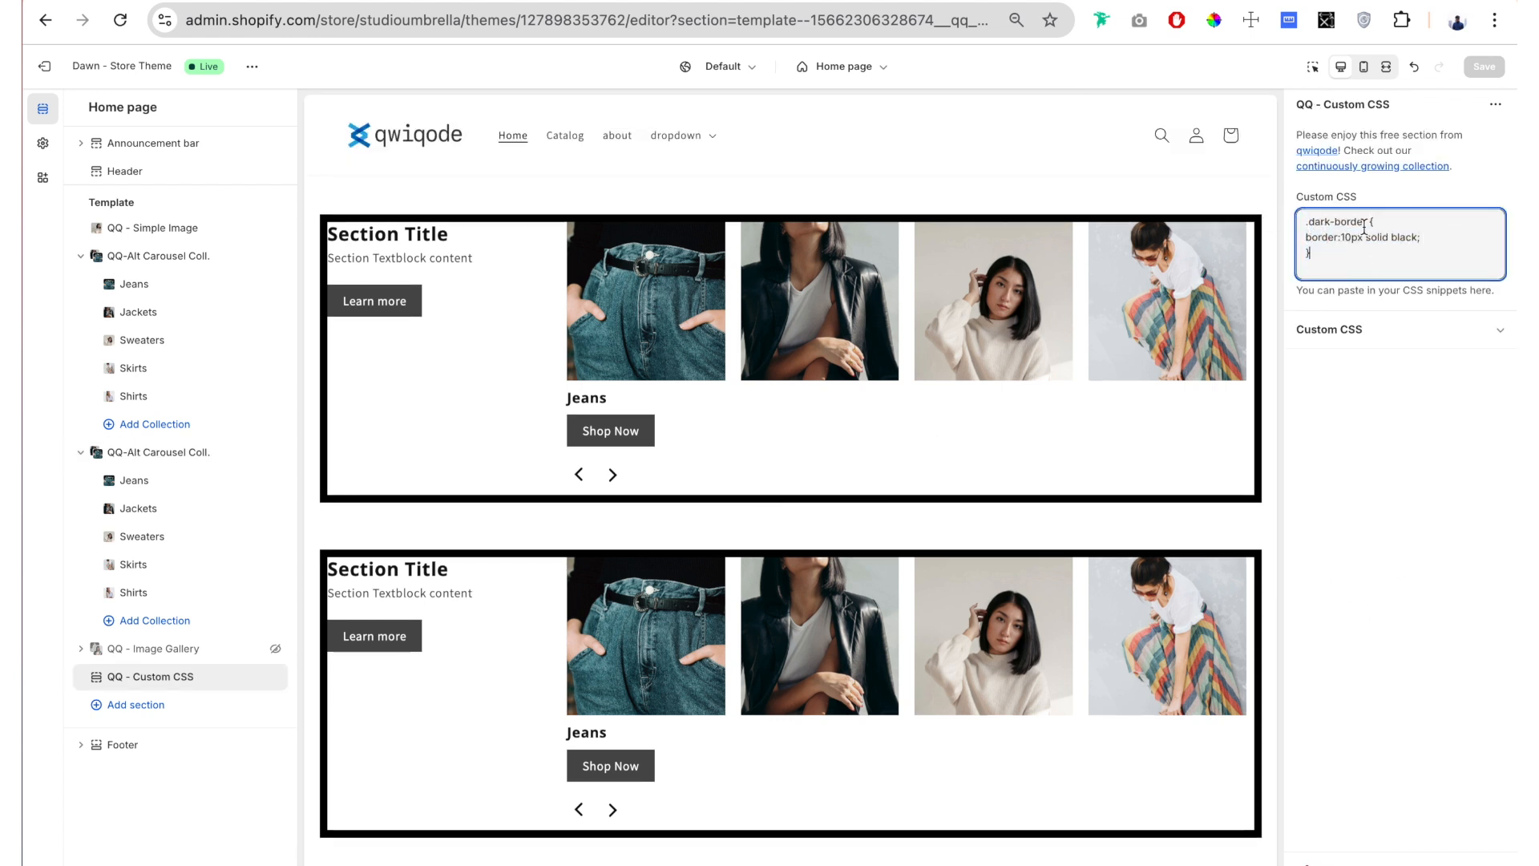
{"action": "left_click", "coordinate": [824, 600]}
{"action": "scroll", "coordinate": [507, 507], "scroll_direction": "down", "scroll_amount": 1}
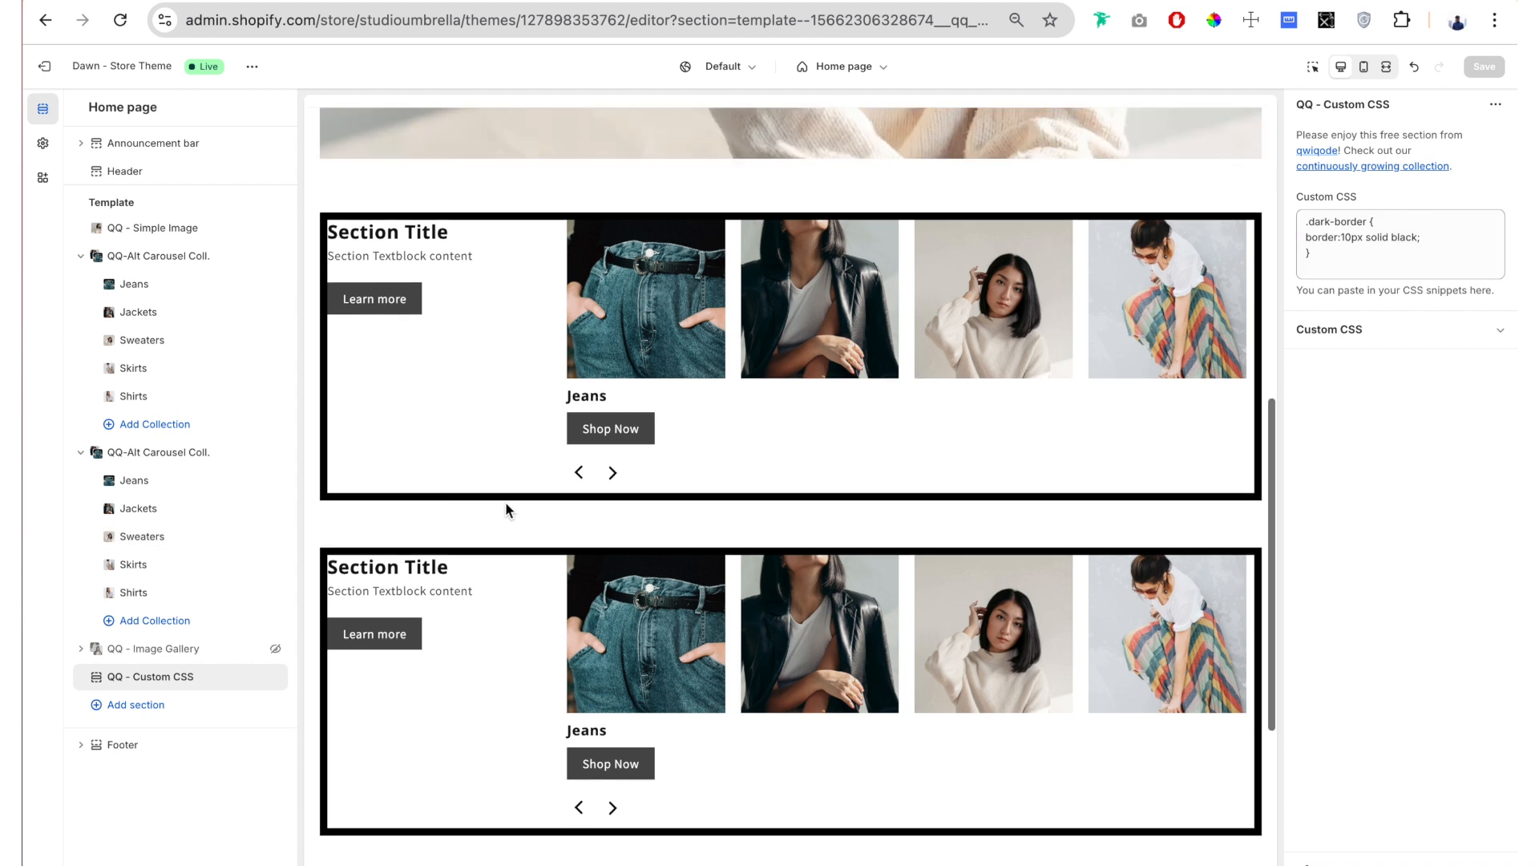
{"action": "scroll", "coordinate": [423, 514], "scroll_direction": "up", "scroll_amount": 1}
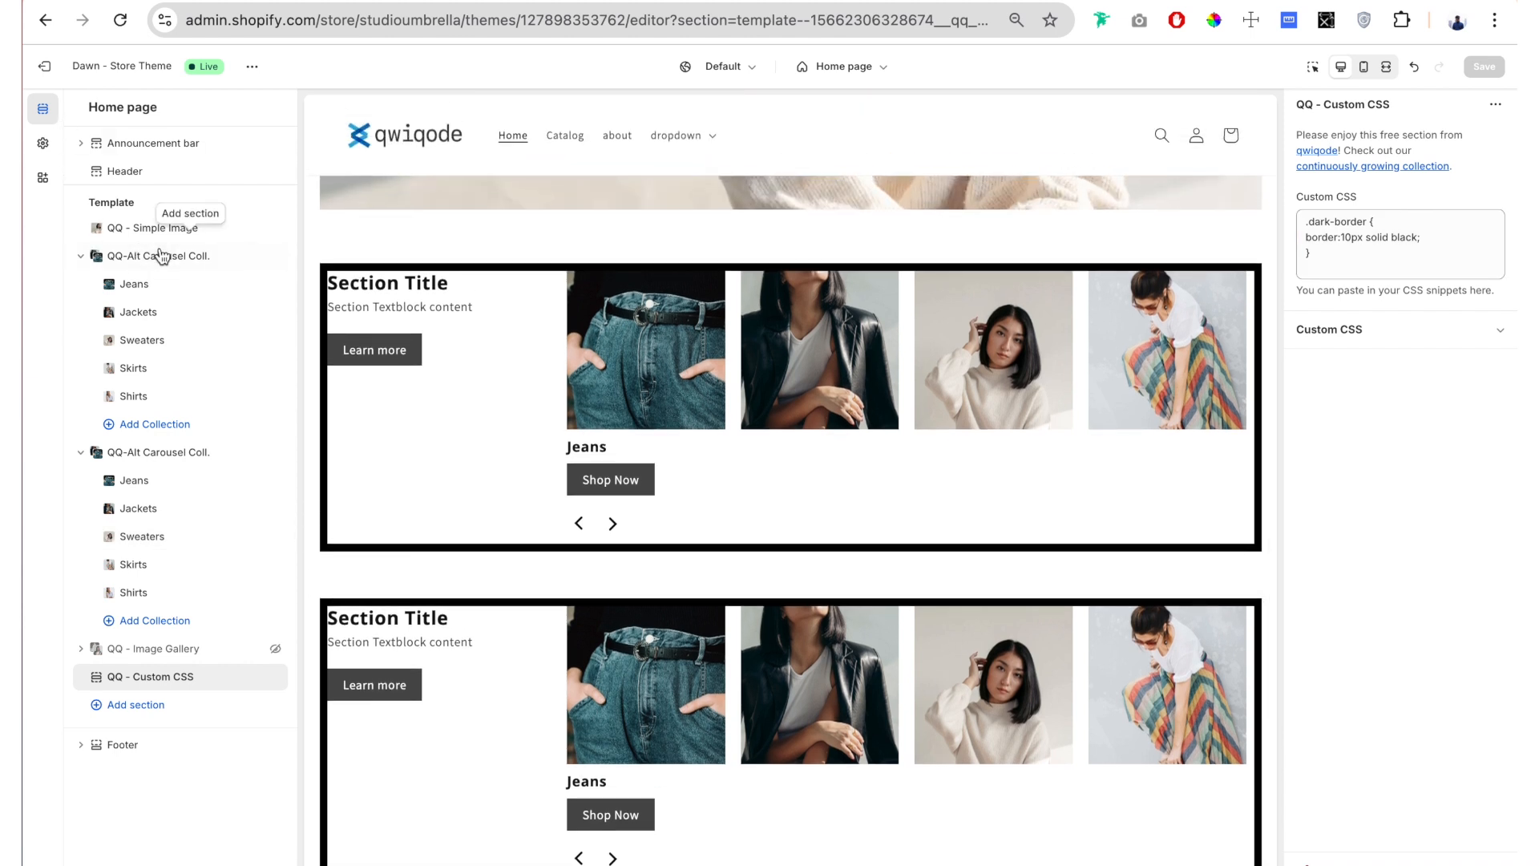
Step: Clear the section class of the first carousel and remove the duplicate carousel section
{"action": "left_click", "coordinate": [196, 264]}
{"action": "triple_click", "coordinate": [1294, 165]}
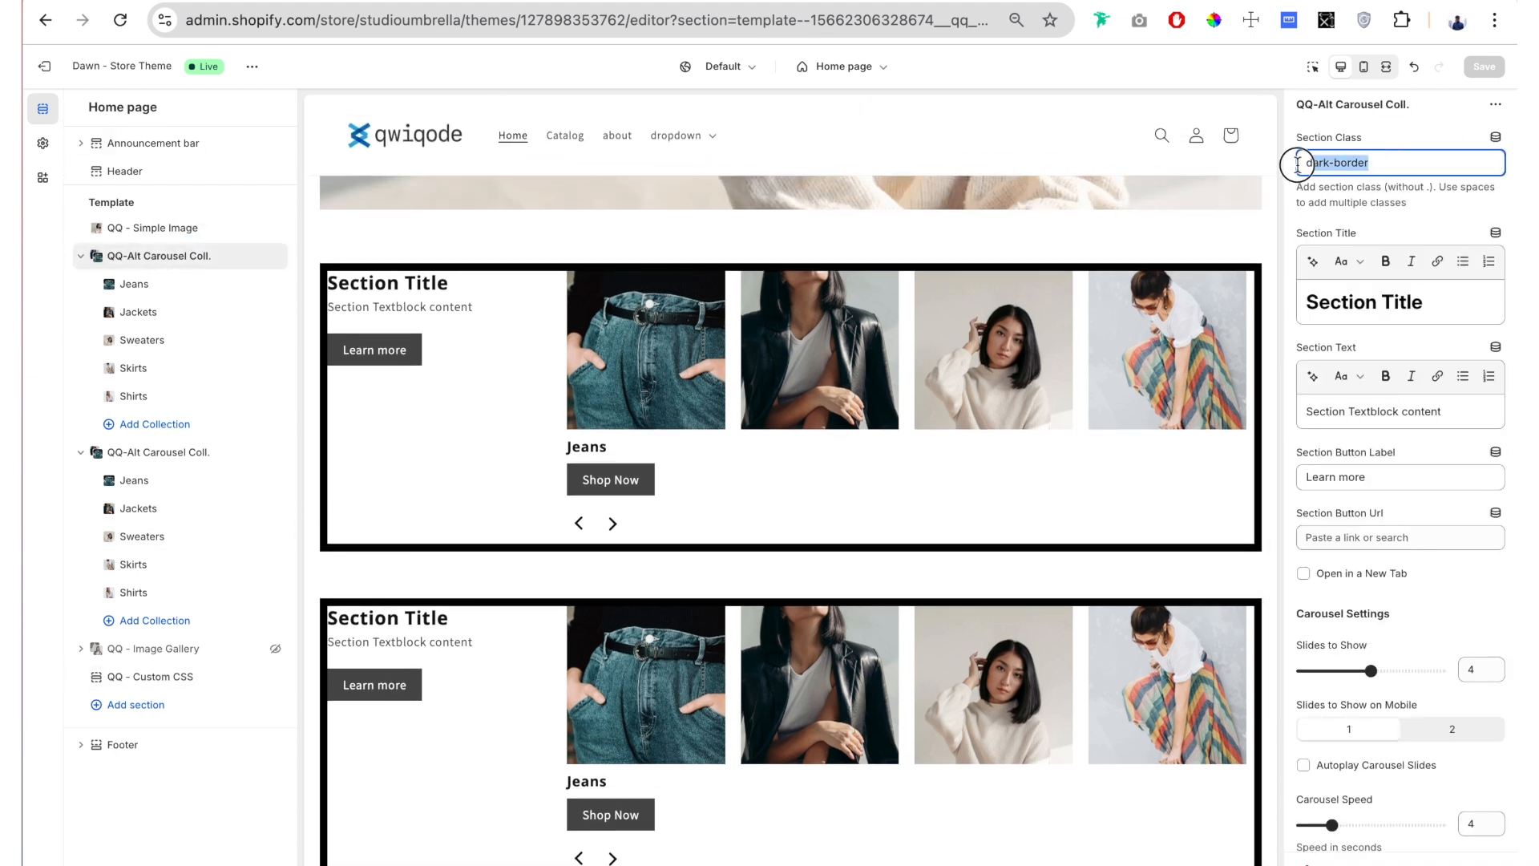
{"action": "key", "text": "BackSpace"}
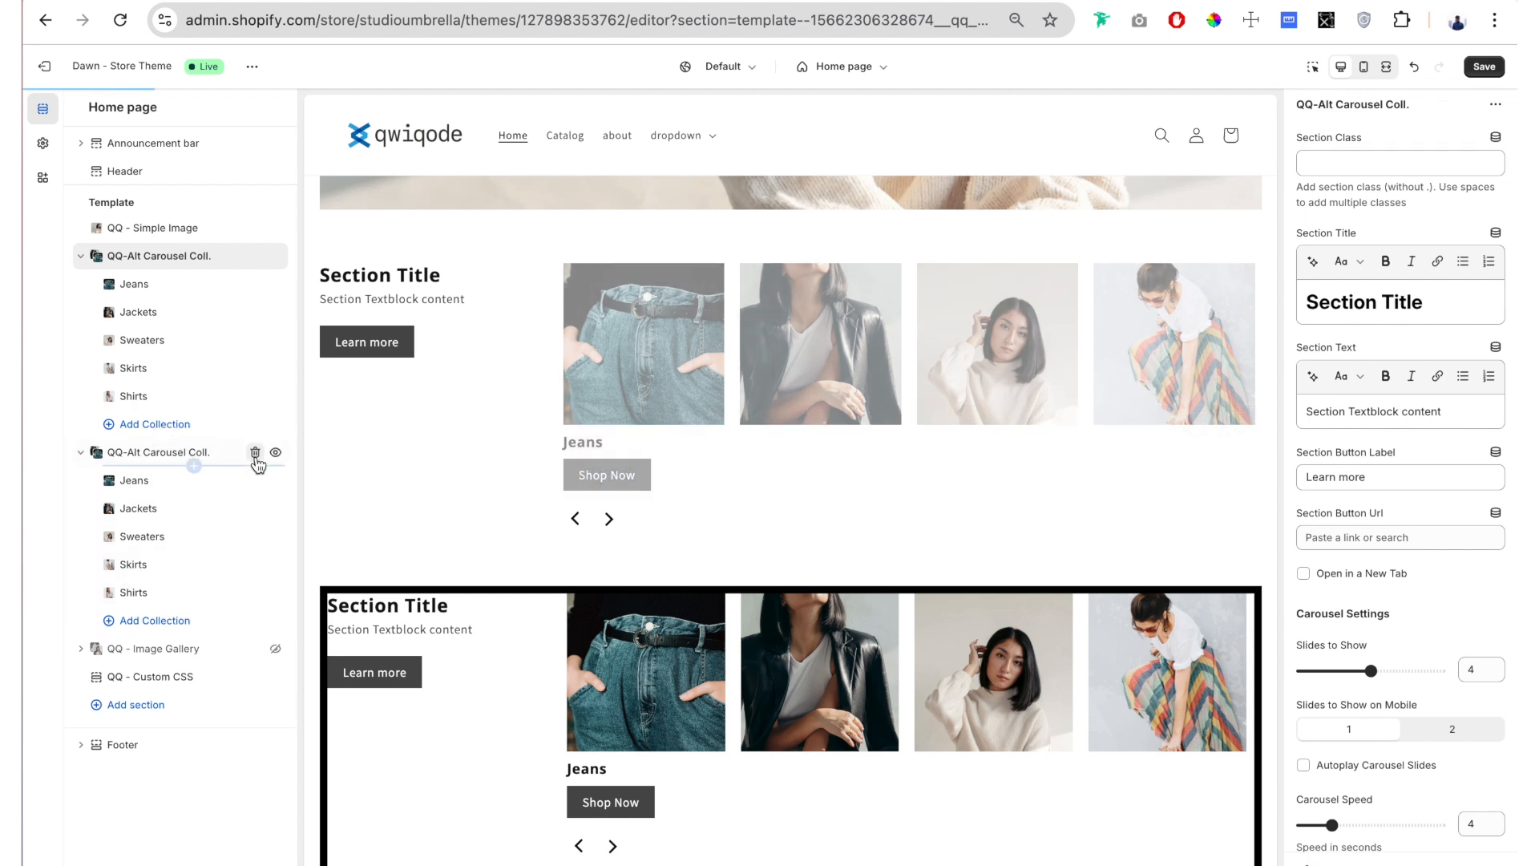
{"action": "left_click", "coordinate": [255, 454]}
Step: Replace the carousel's section title with "Discover Our Curated Collections"
{"action": "scroll", "coordinate": [1431, 123], "scroll_direction": "down", "scroll_amount": 1}
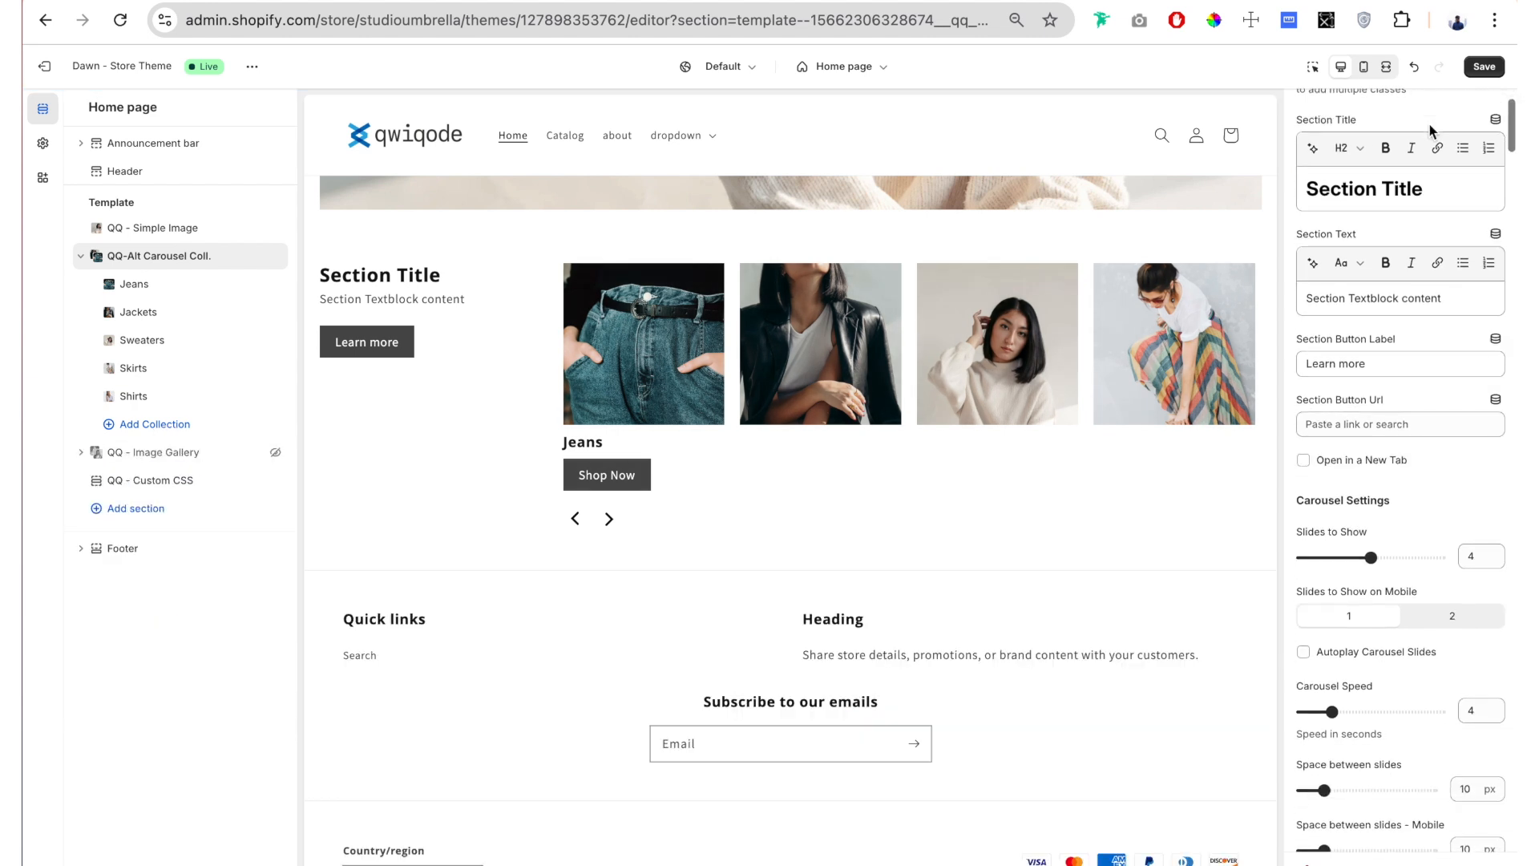
{"action": "left_click_drag", "start_coordinate": [1434, 174], "coordinate": [1292, 195]}
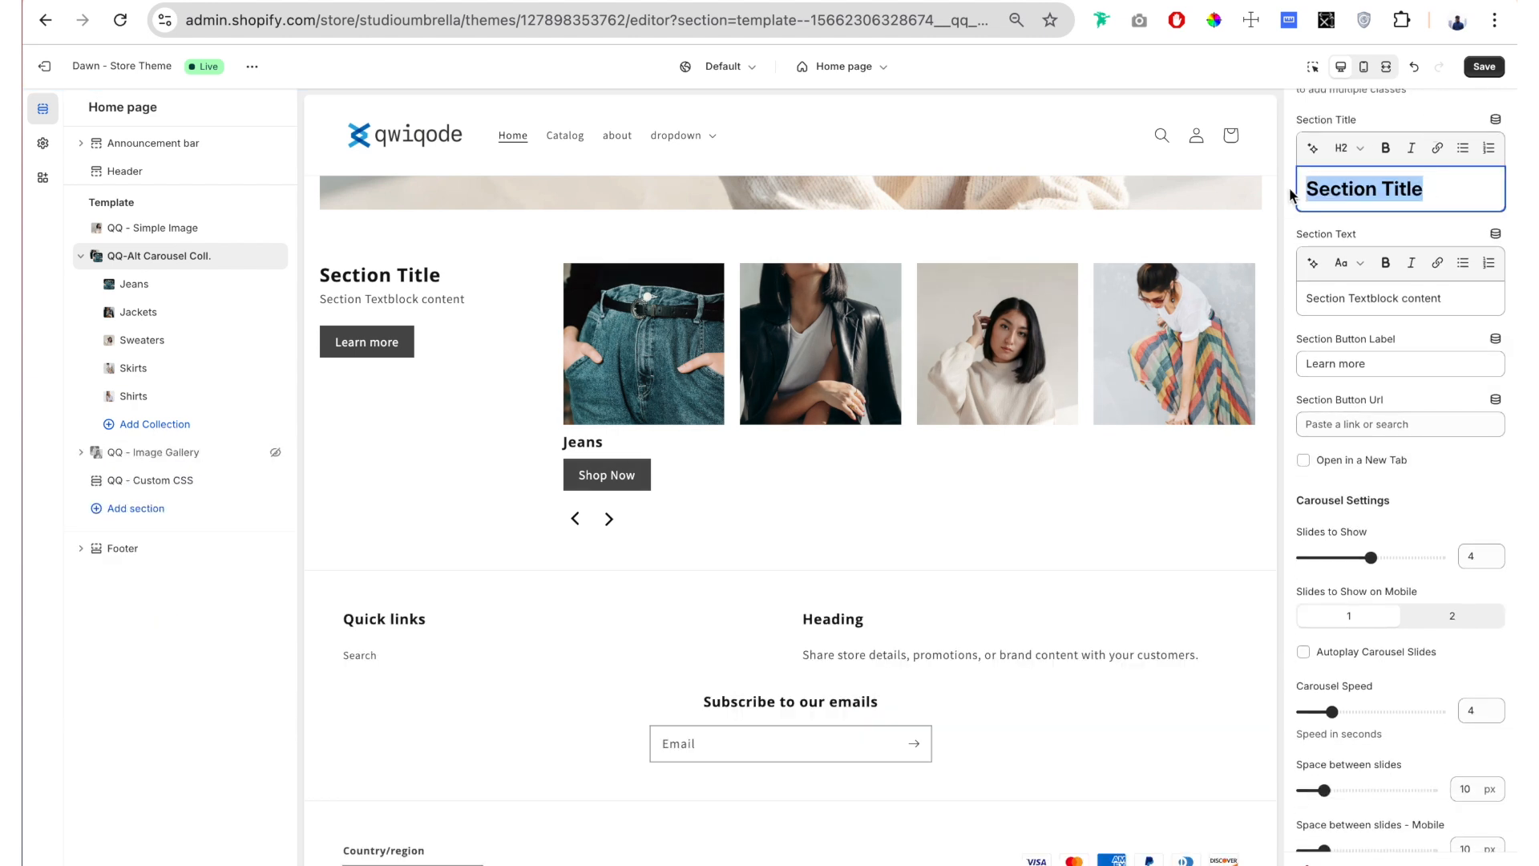
{"action": "type", "text": "Discover Our Curated Collections"}
Step: Replace the section text with "Explore exclusive collections, handpicked for the season. Find your perfect style with our latest offerings."
{"action": "left_click", "coordinate": [1456, 323]}
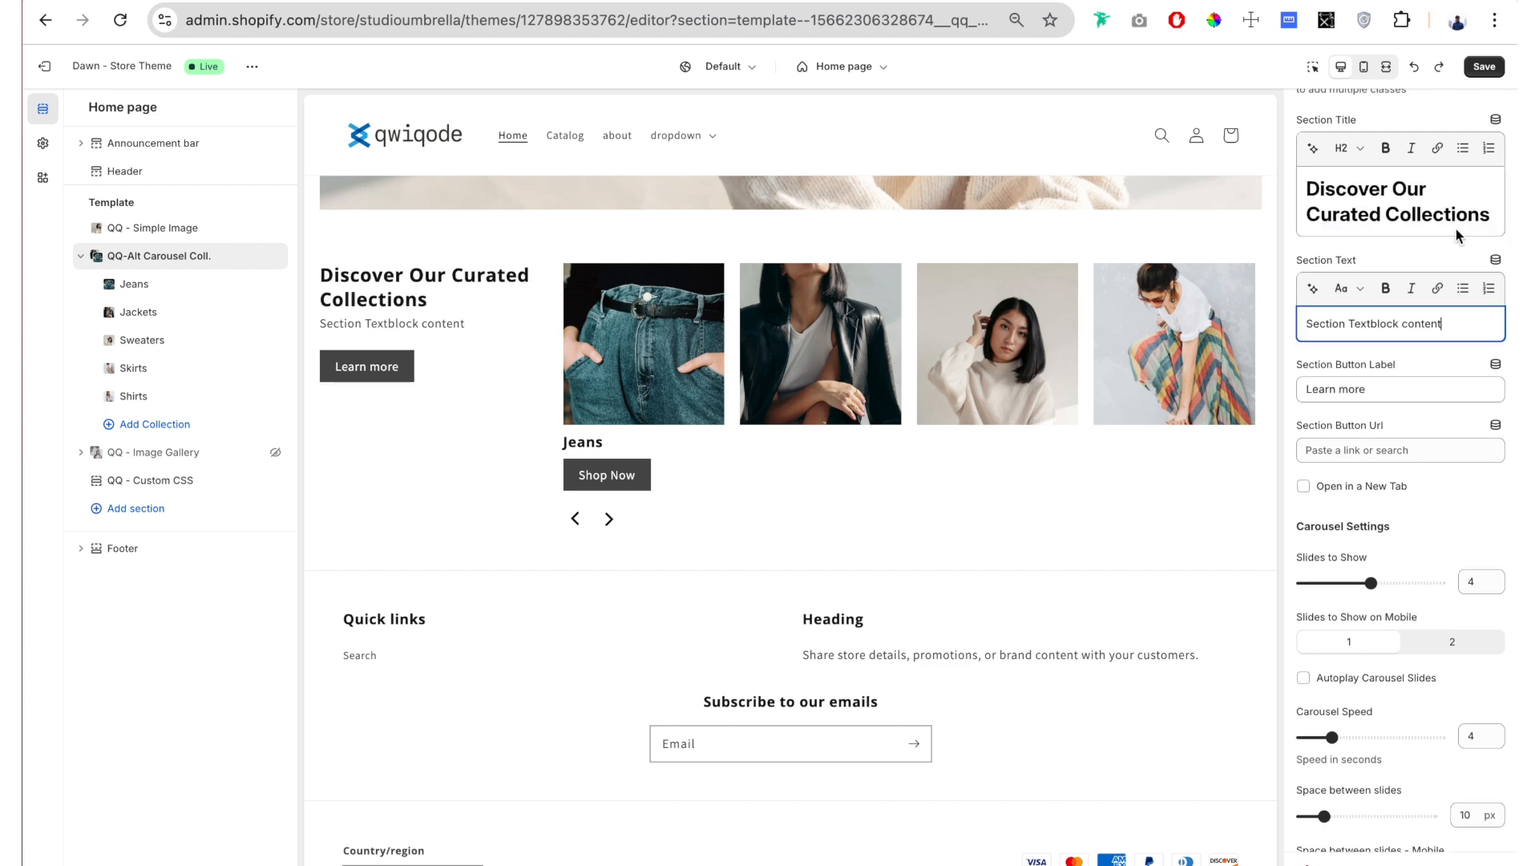
{"action": "left_click_drag", "start_coordinate": [1452, 323], "coordinate": [1307, 325]}
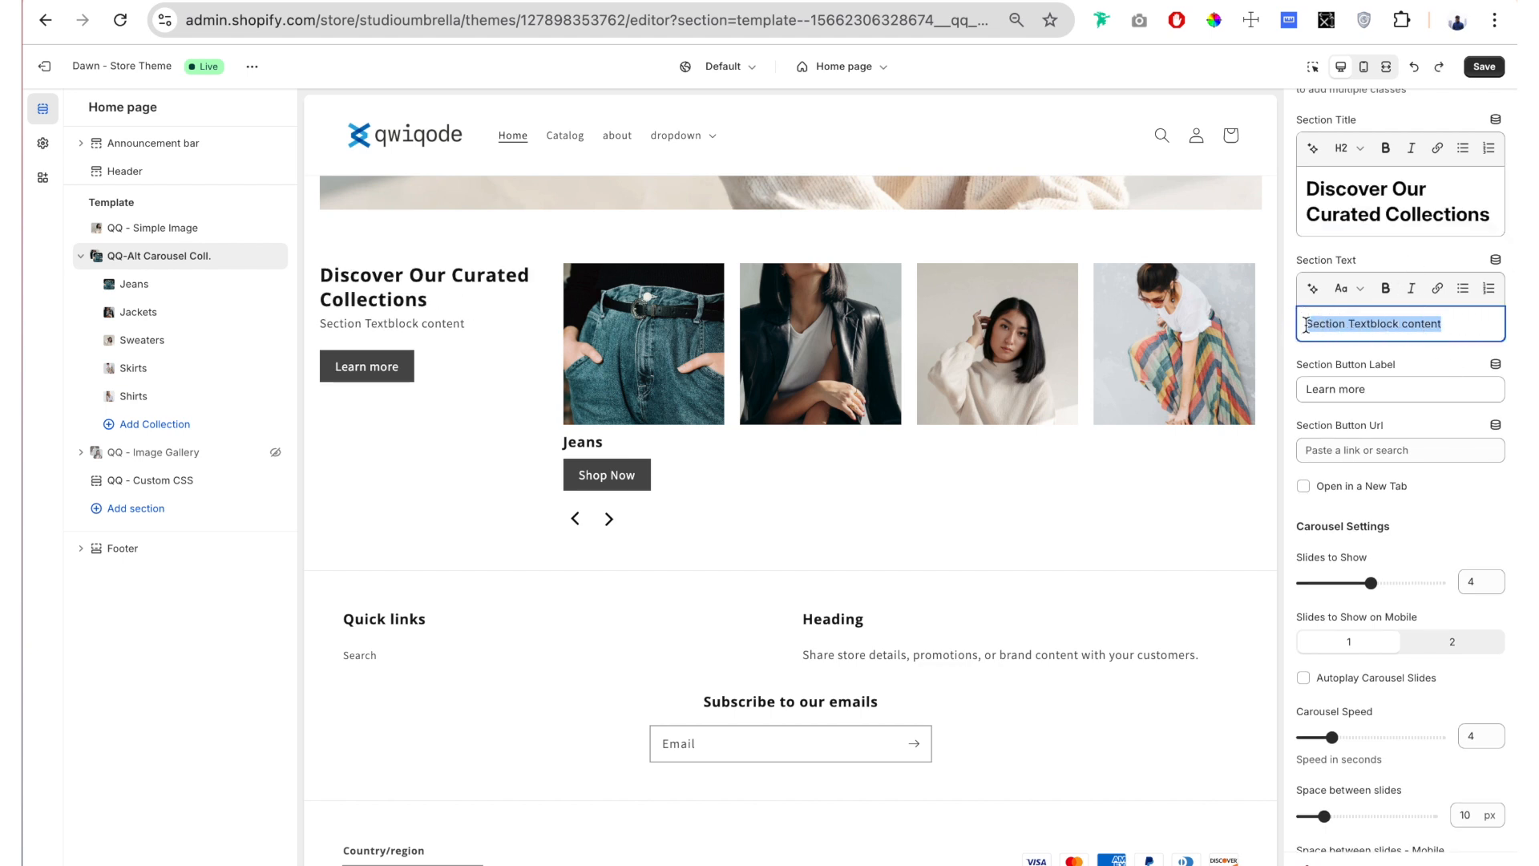
{"action": "type", "text": "Explore exclusive collections, handpicked for the season. Find your perfect style with our latest offerings."}
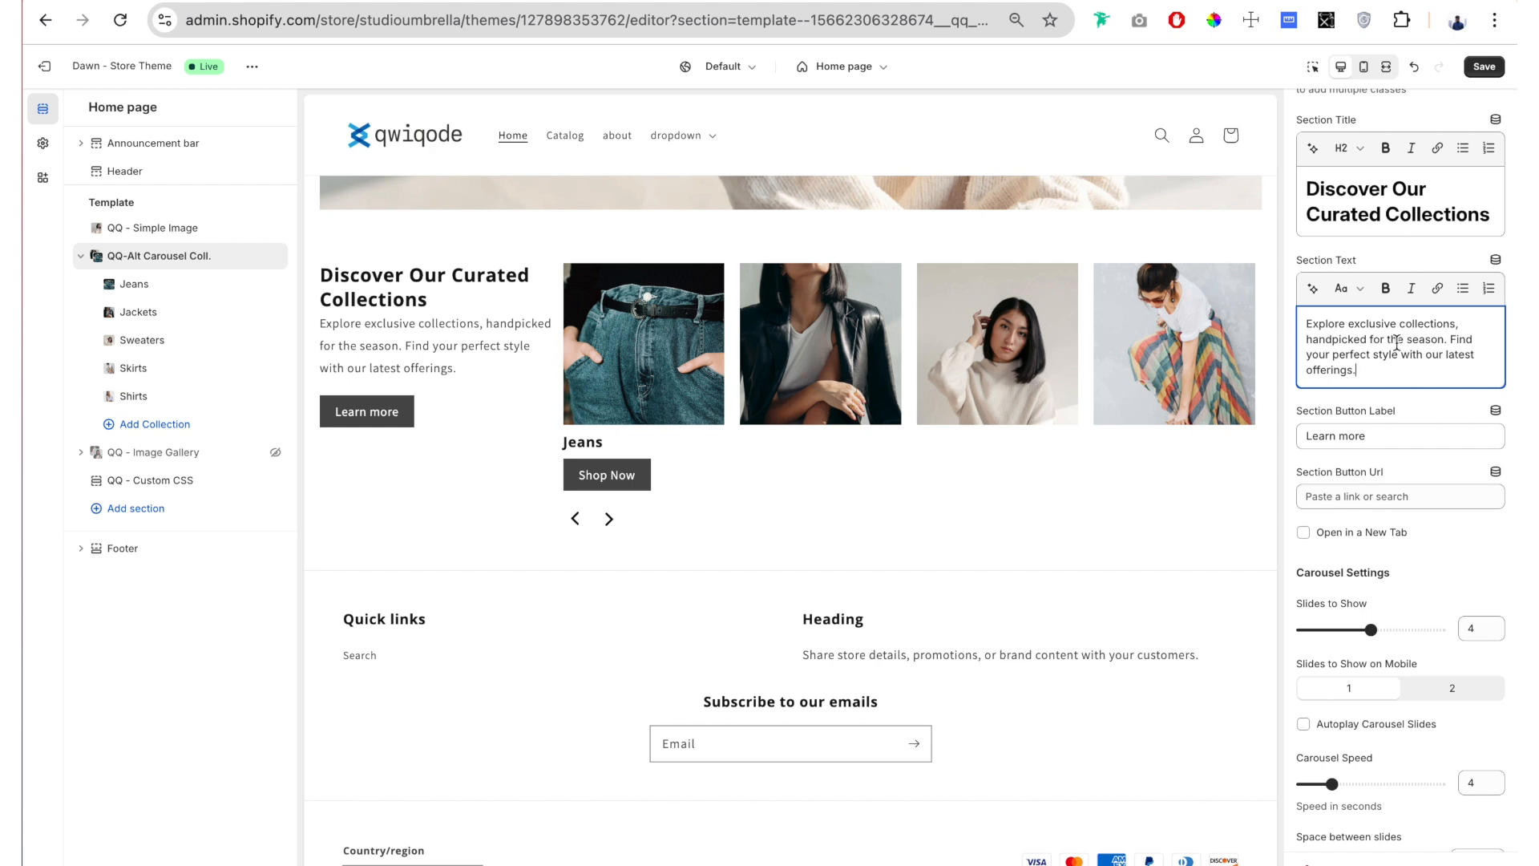
{"action": "left_click_drag", "start_coordinate": [1357, 369], "coordinate": [1319, 339]}
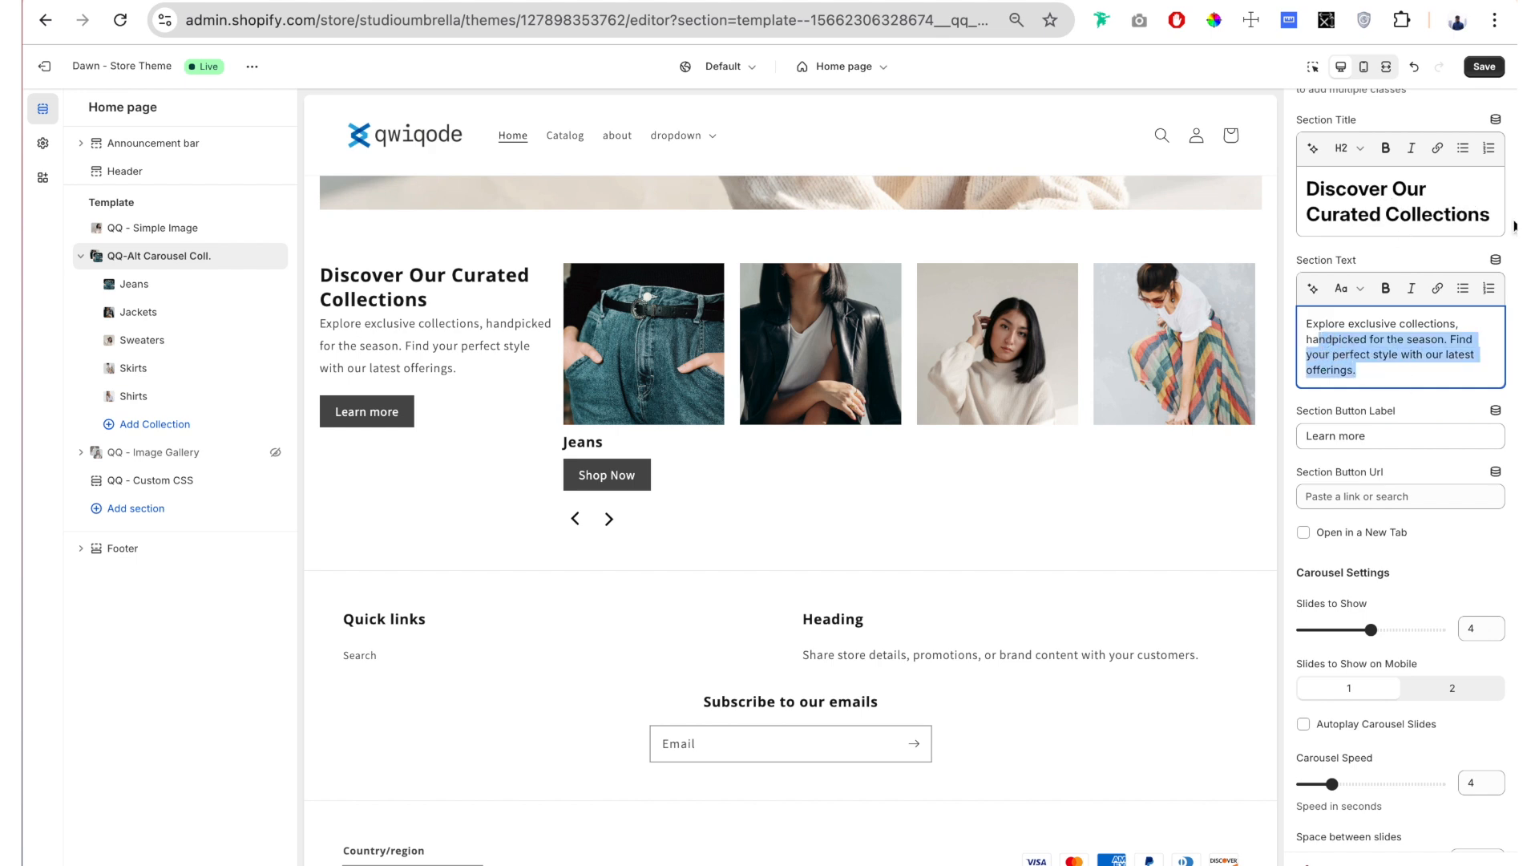
Step: Review the heading and paragraph style options available for the section title and the section text
{"action": "left_click_drag", "start_coordinate": [1491, 215], "coordinate": [1364, 104]}
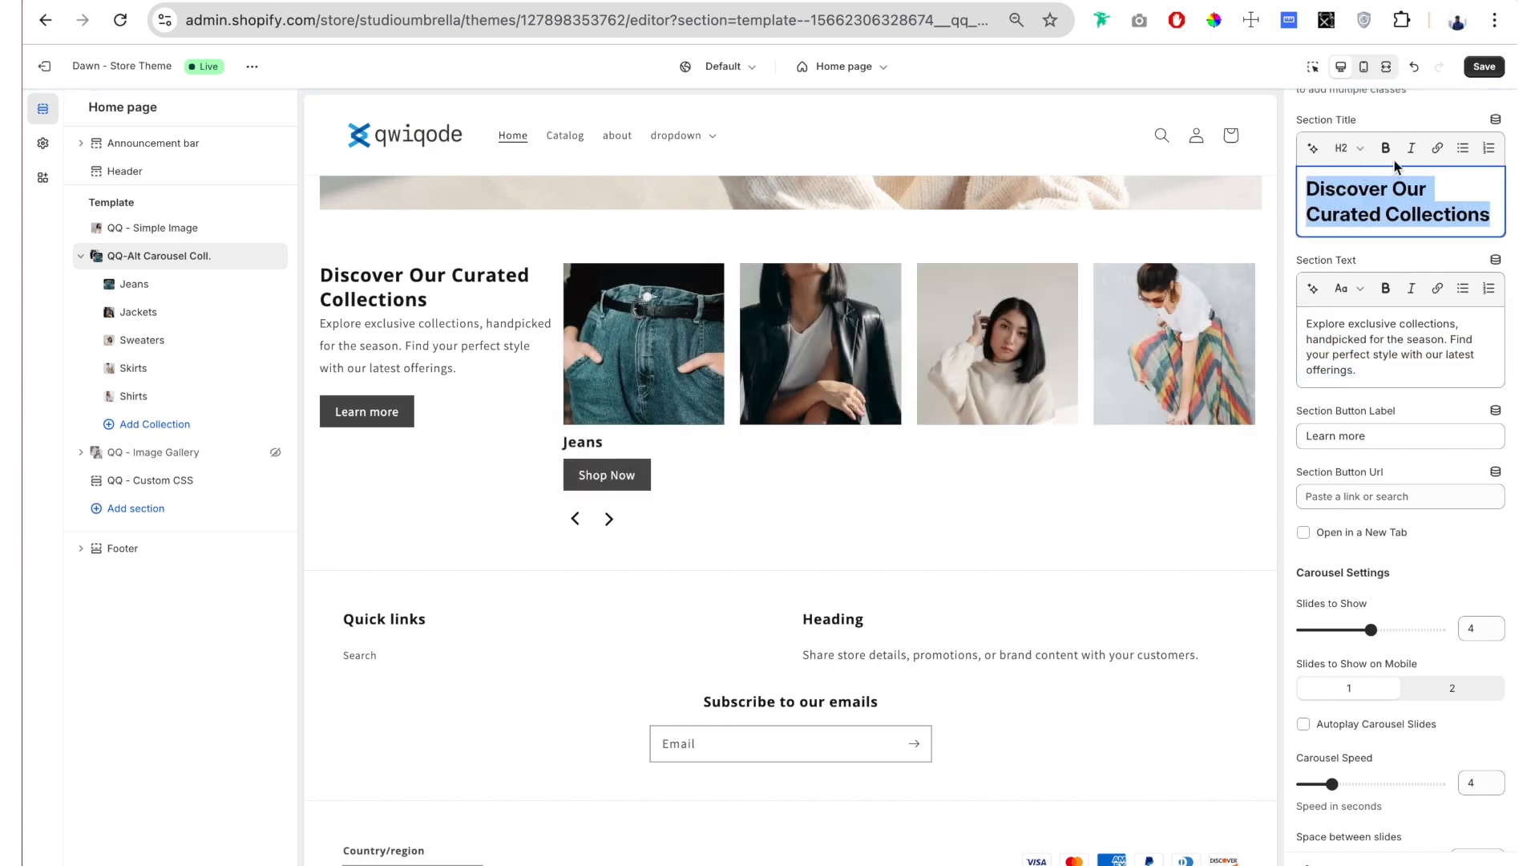
{"action": "left_click", "coordinate": [1347, 149]}
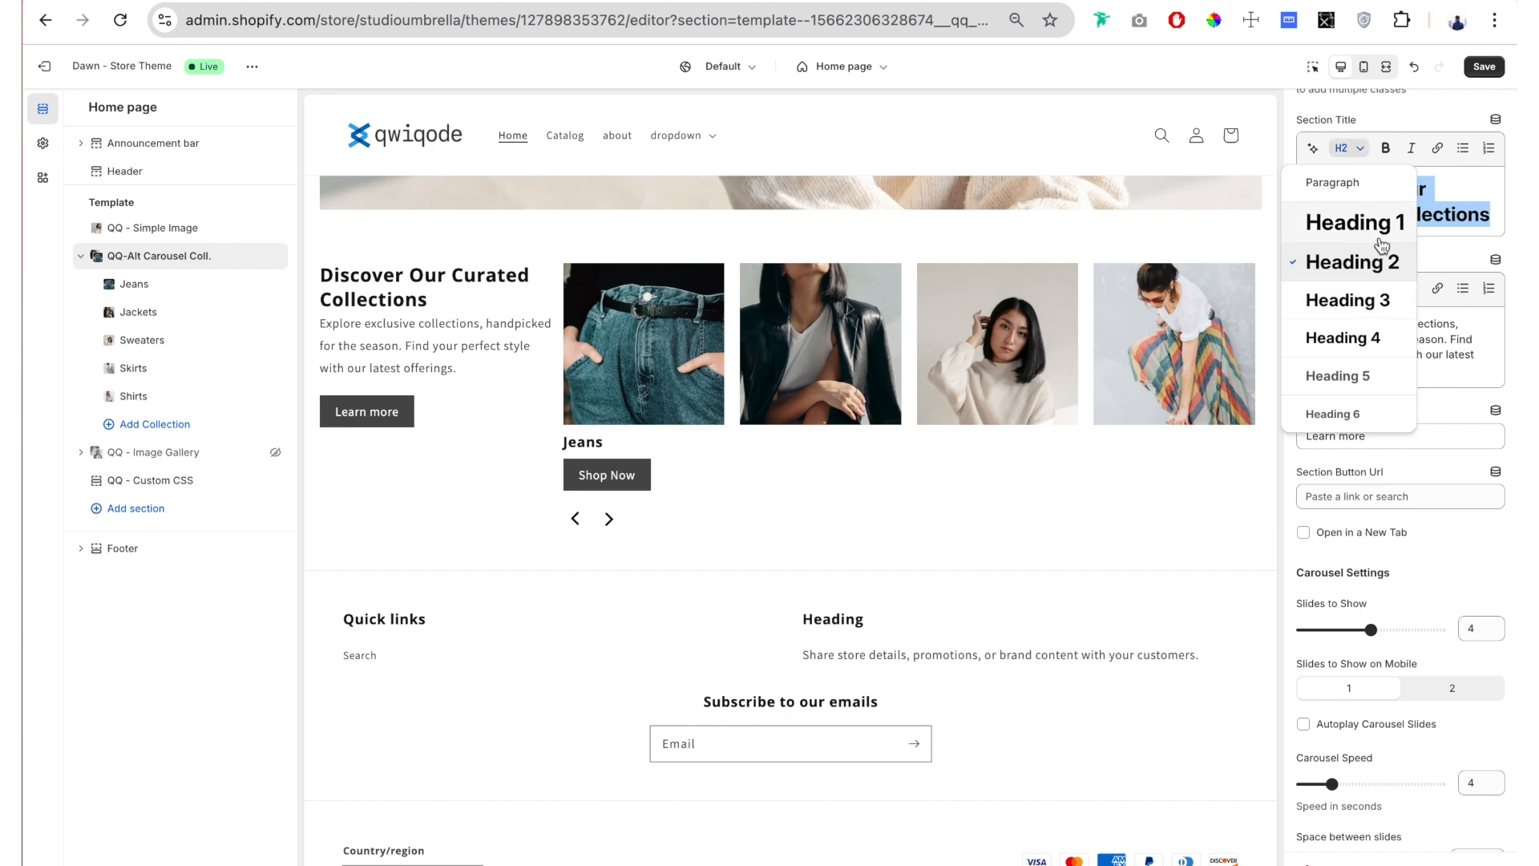
{"action": "left_click", "coordinate": [1448, 353]}
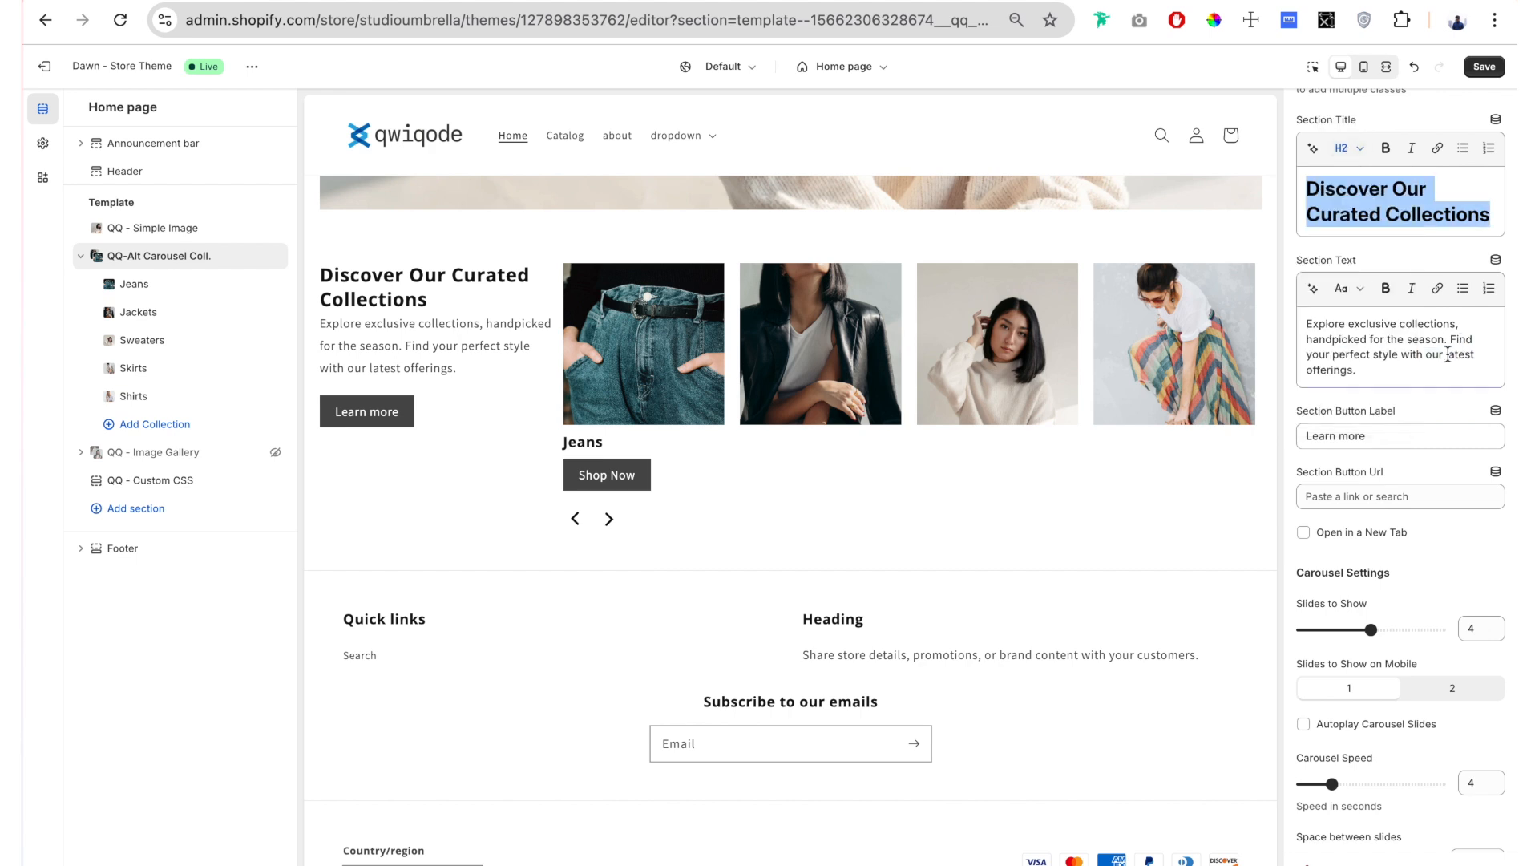
{"action": "triple_click", "coordinate": [1368, 371]}
{"action": "left_click", "coordinate": [1349, 289]}
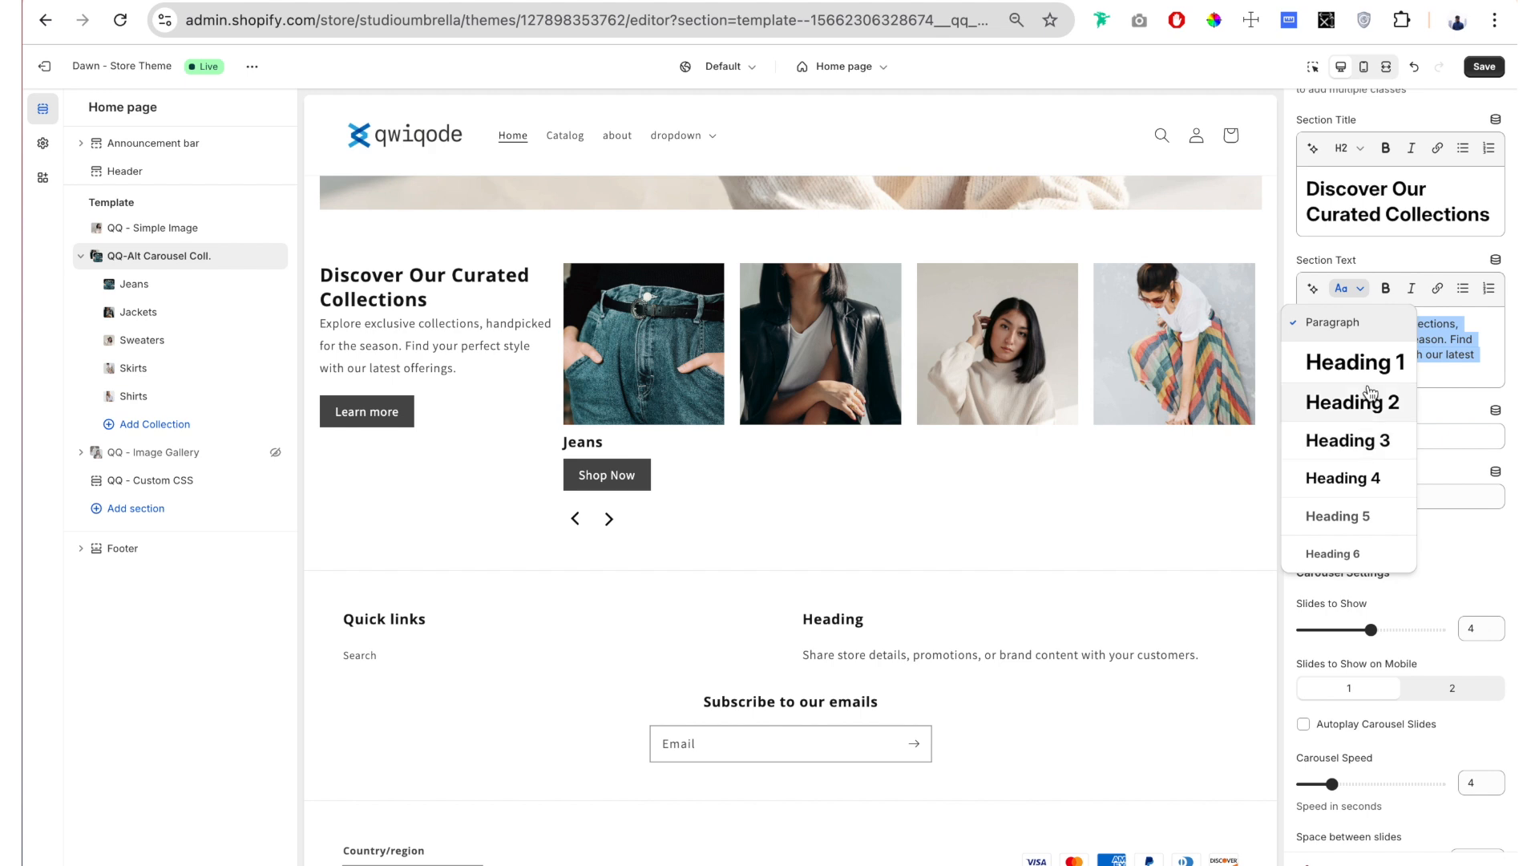
{"action": "left_click", "coordinate": [1347, 331]}
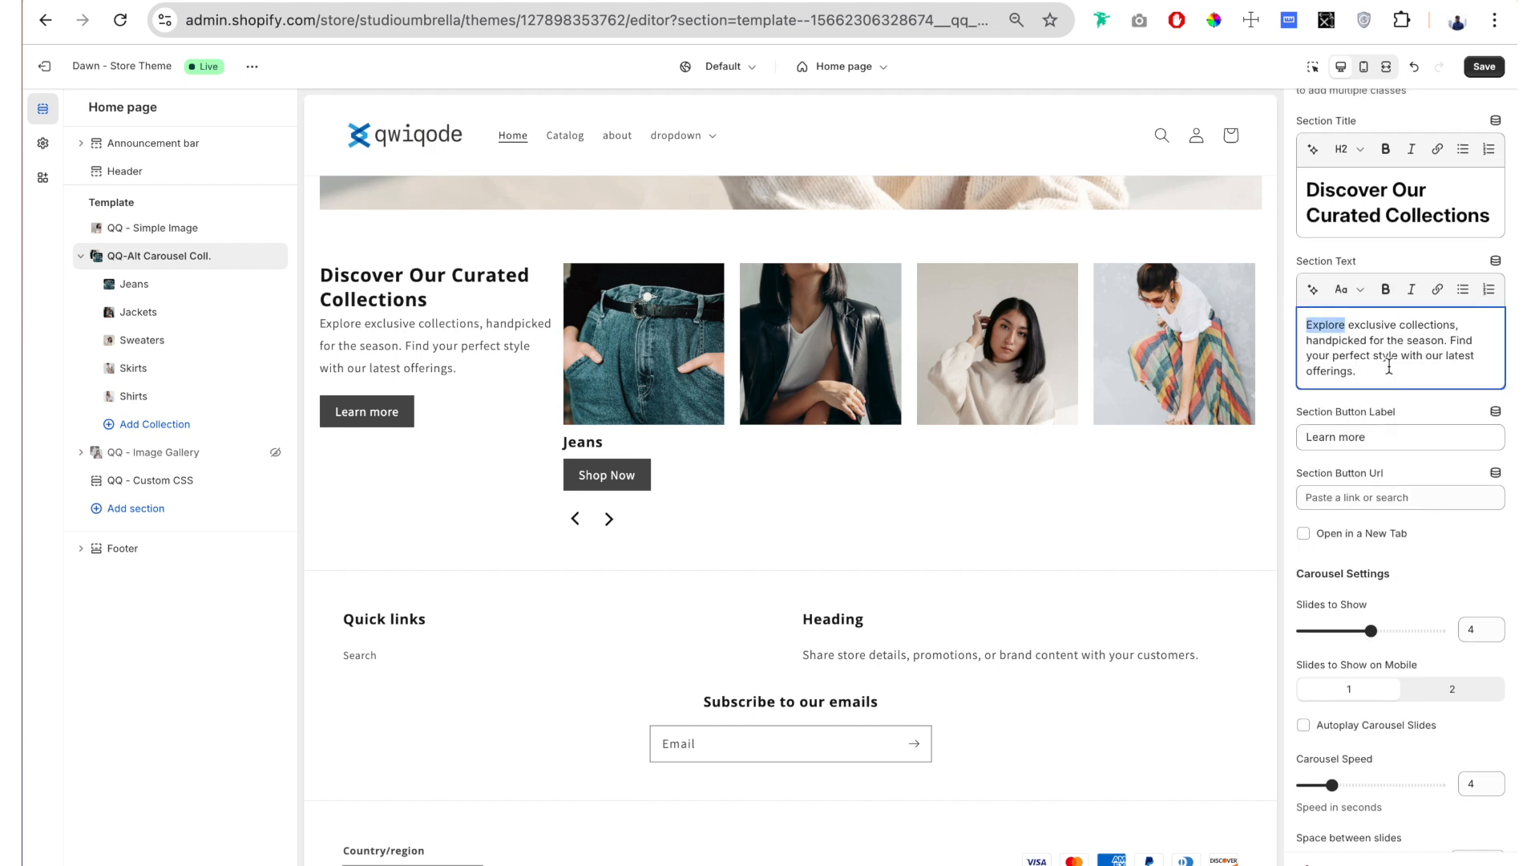
Step: Try italic on the whole section text, and bold italic on only the word "exclusive"
{"action": "left_click_drag", "start_coordinate": [1367, 370], "coordinate": [1304, 321]}
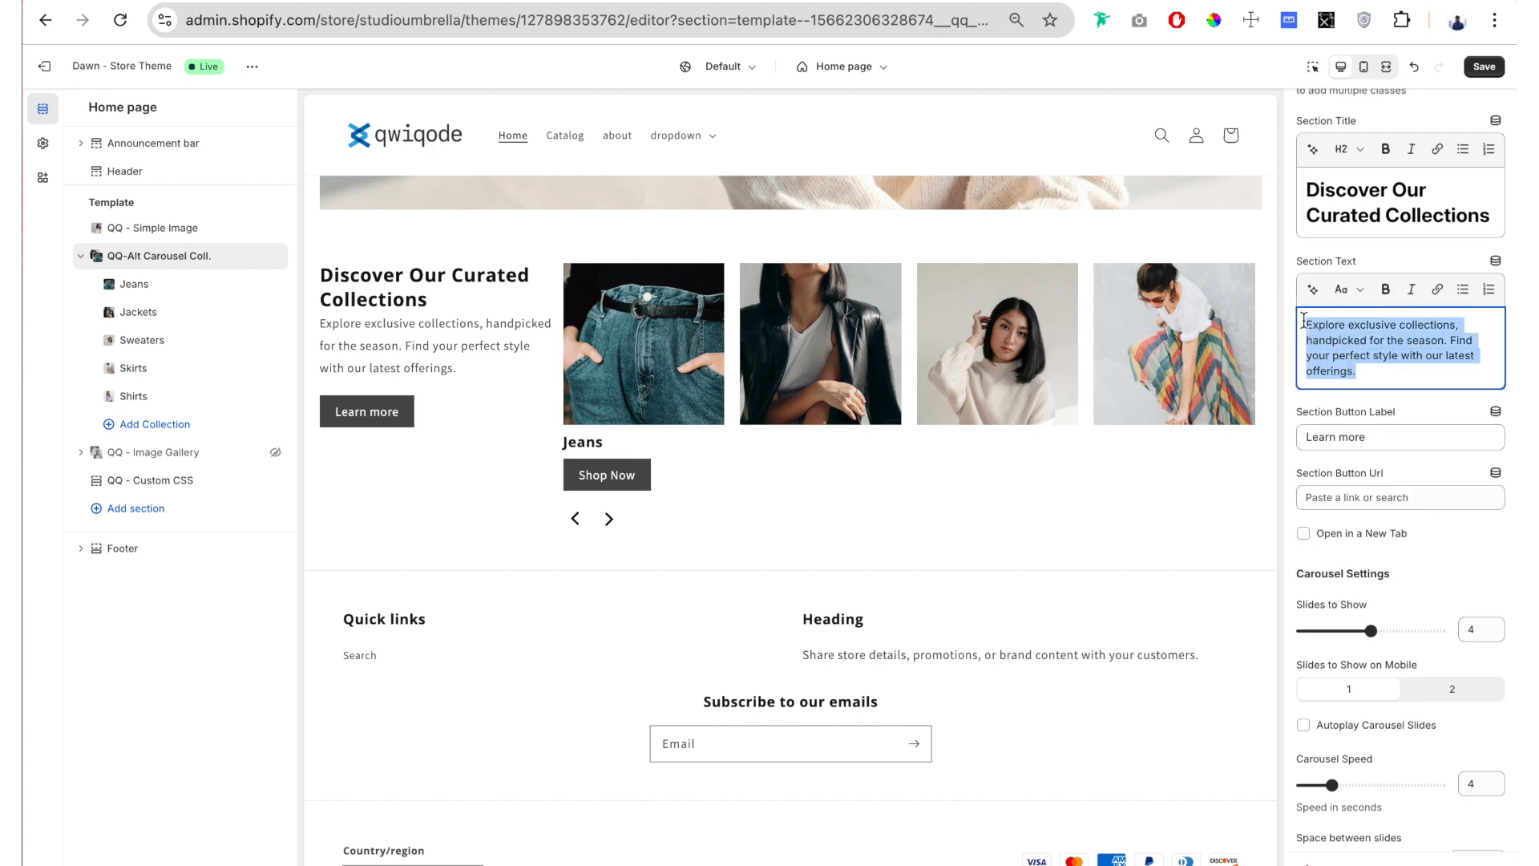
{"action": "left_click", "coordinate": [1411, 289]}
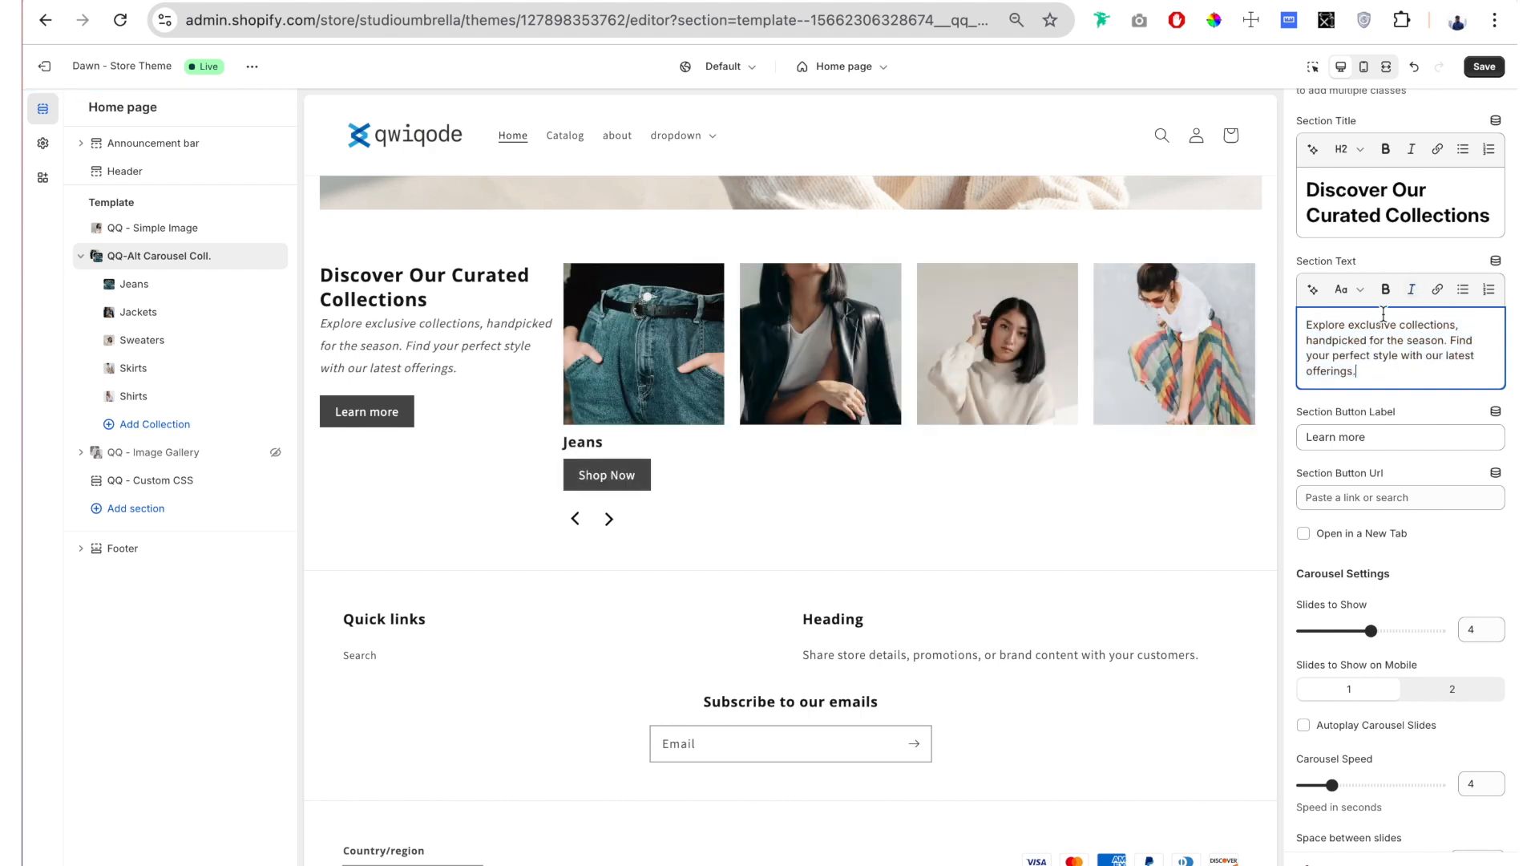
{"action": "double_click", "coordinate": [1374, 324]}
{"action": "left_click", "coordinate": [1411, 289]}
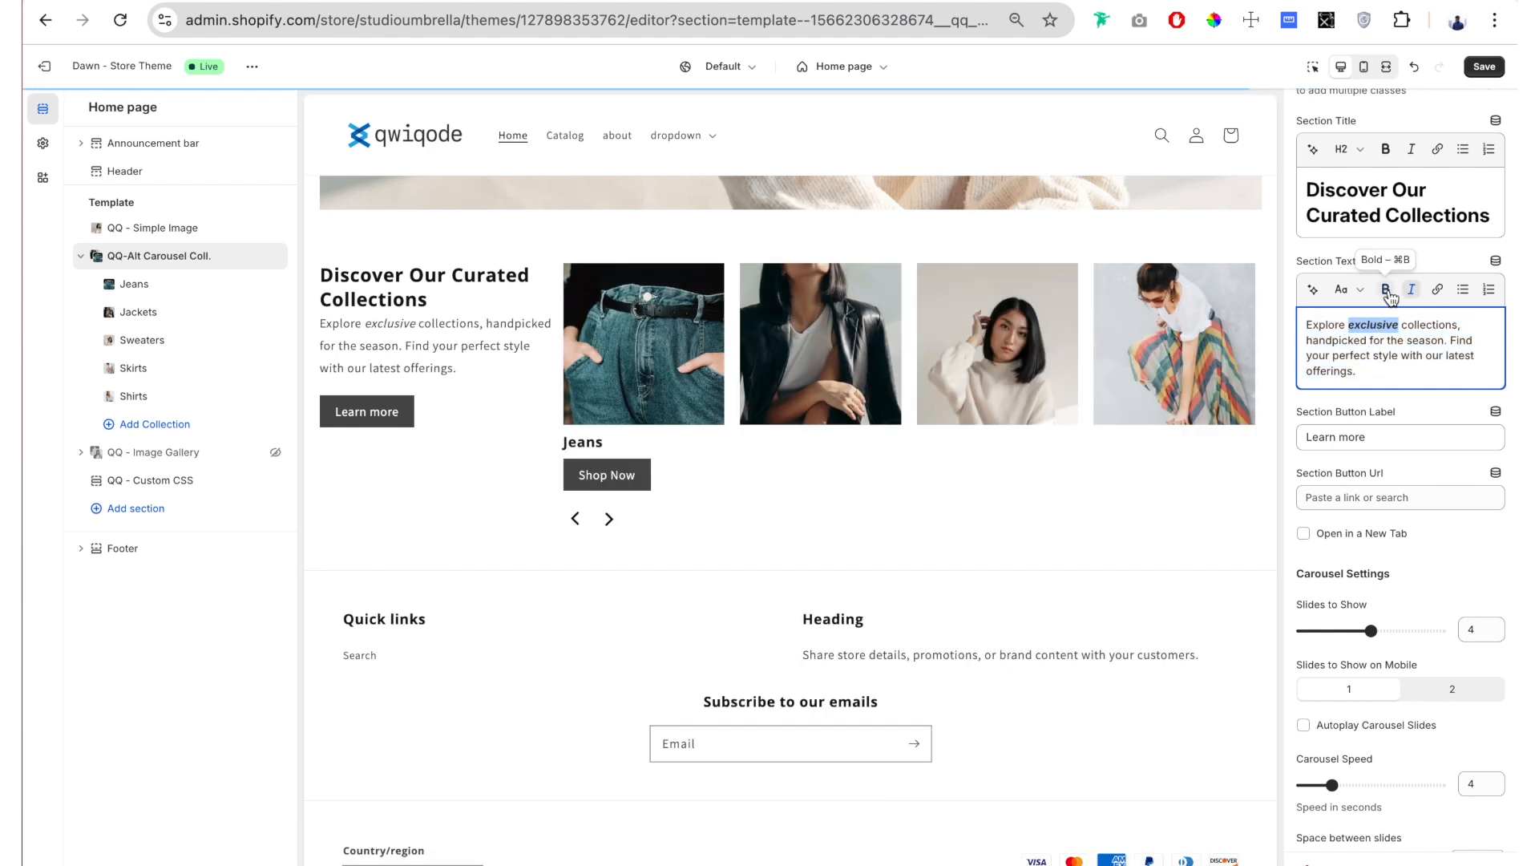
{"action": "left_click", "coordinate": [1387, 291]}
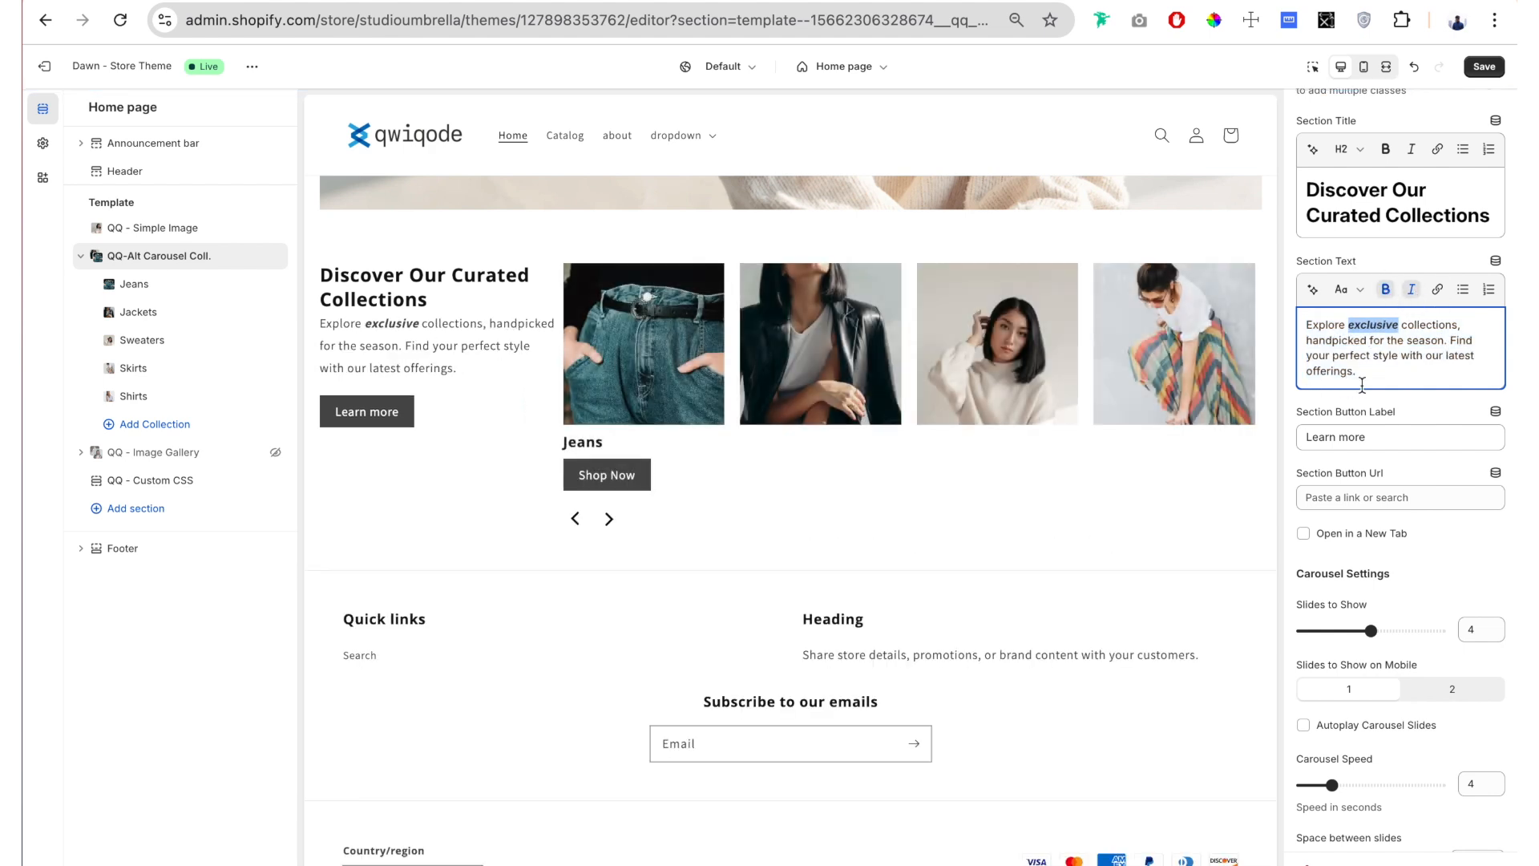
Step: Remove the bold and italic formatting from the word "exclusive" in the section text
{"action": "left_click", "coordinate": [1392, 296]}
{"action": "left_click", "coordinate": [1414, 292]}
{"action": "left_click", "coordinate": [1375, 373]}
Step: Set the section button label to "Buy Now" and link the button to the Fashion collection
{"action": "scroll", "coordinate": [1375, 373], "scroll_direction": "down", "scroll_amount": 1}
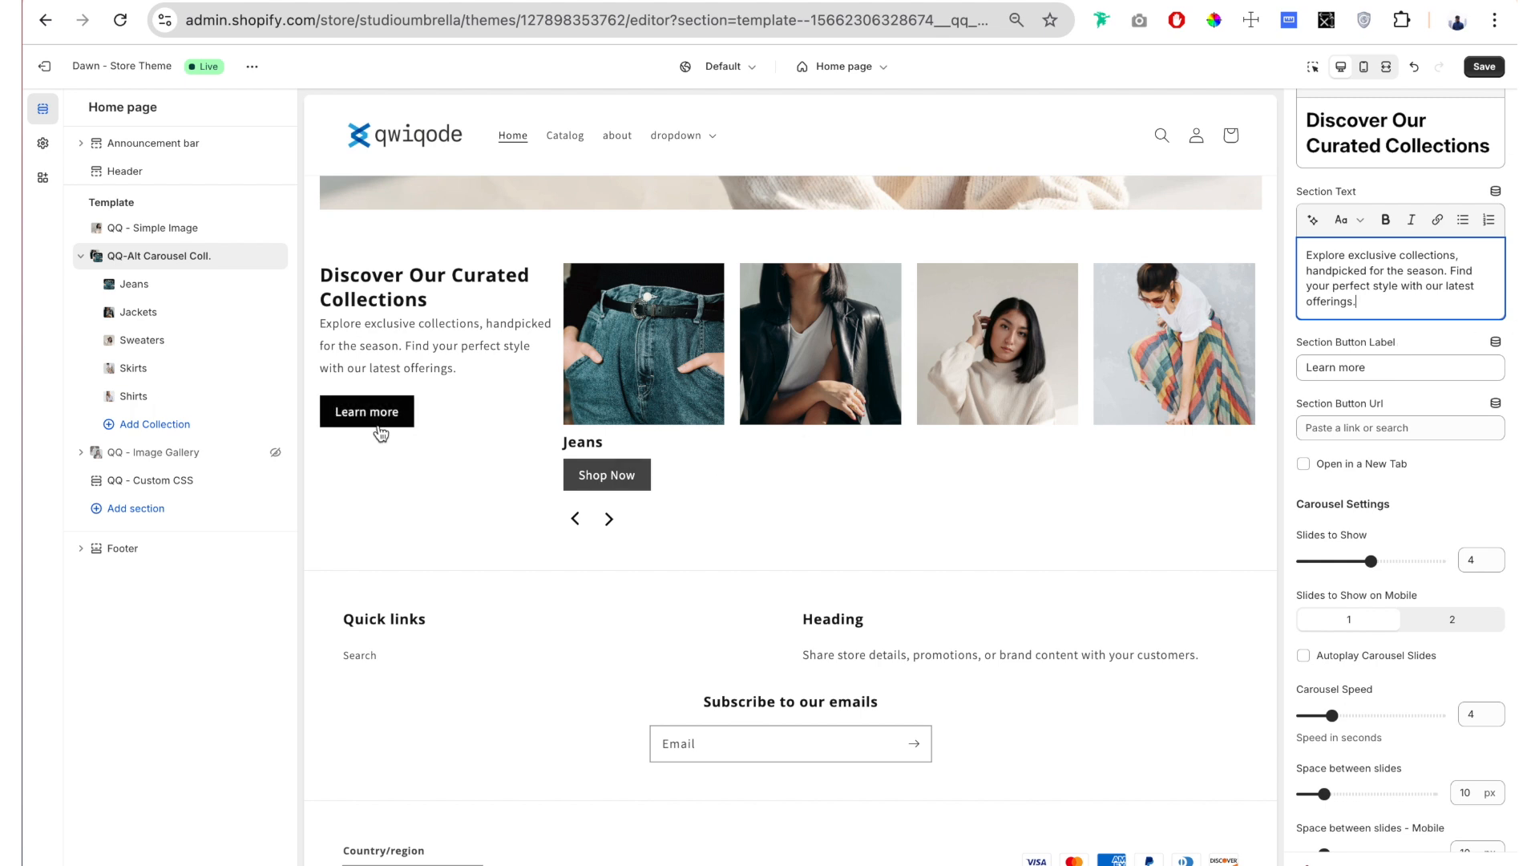
{"action": "triple_click", "coordinate": [1303, 367]}
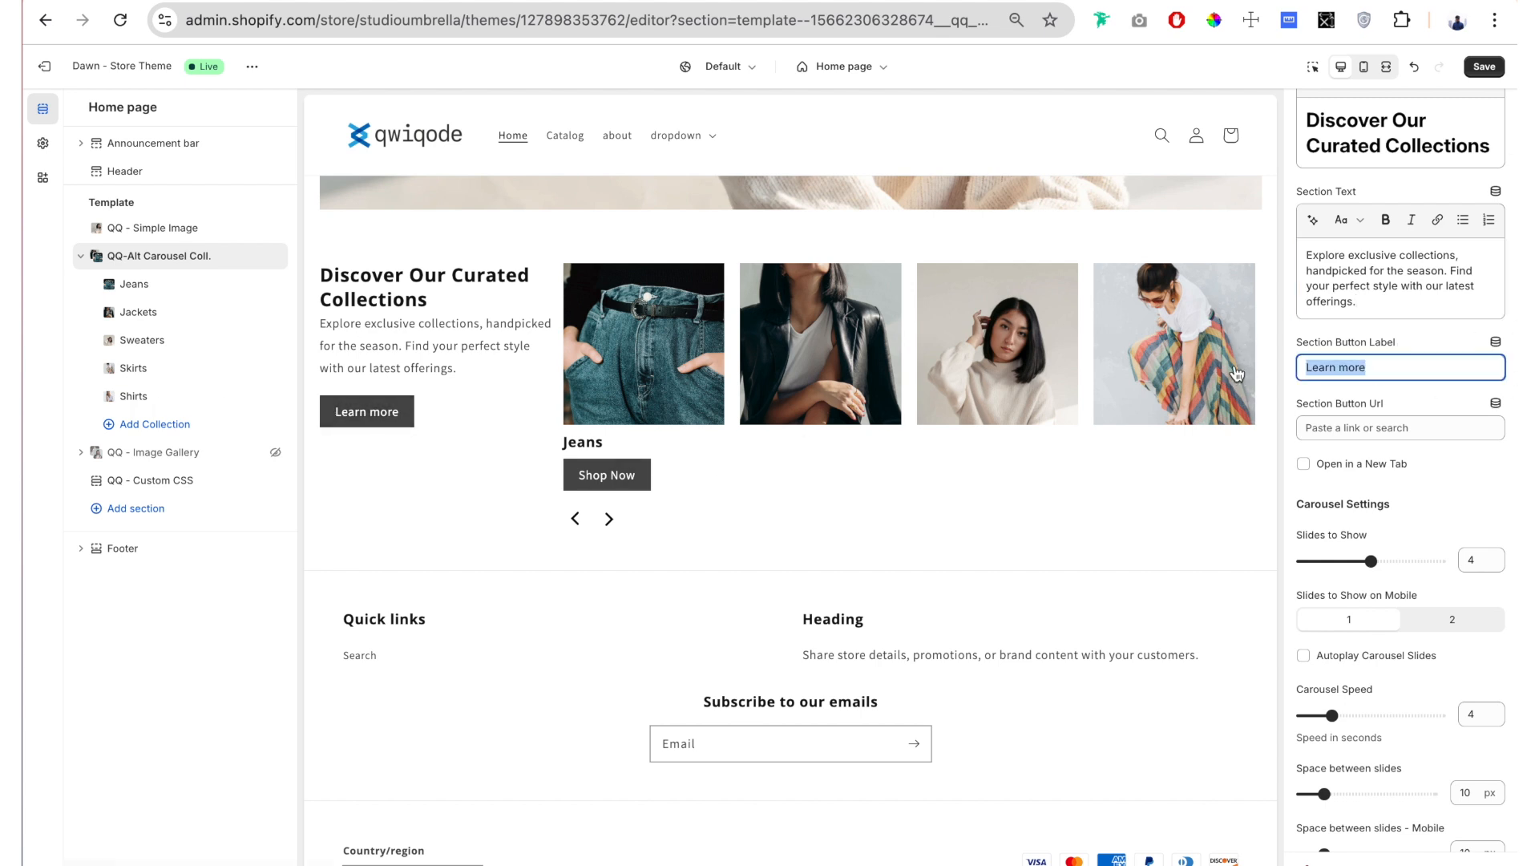
{"action": "type", "text": "Buy Now"}
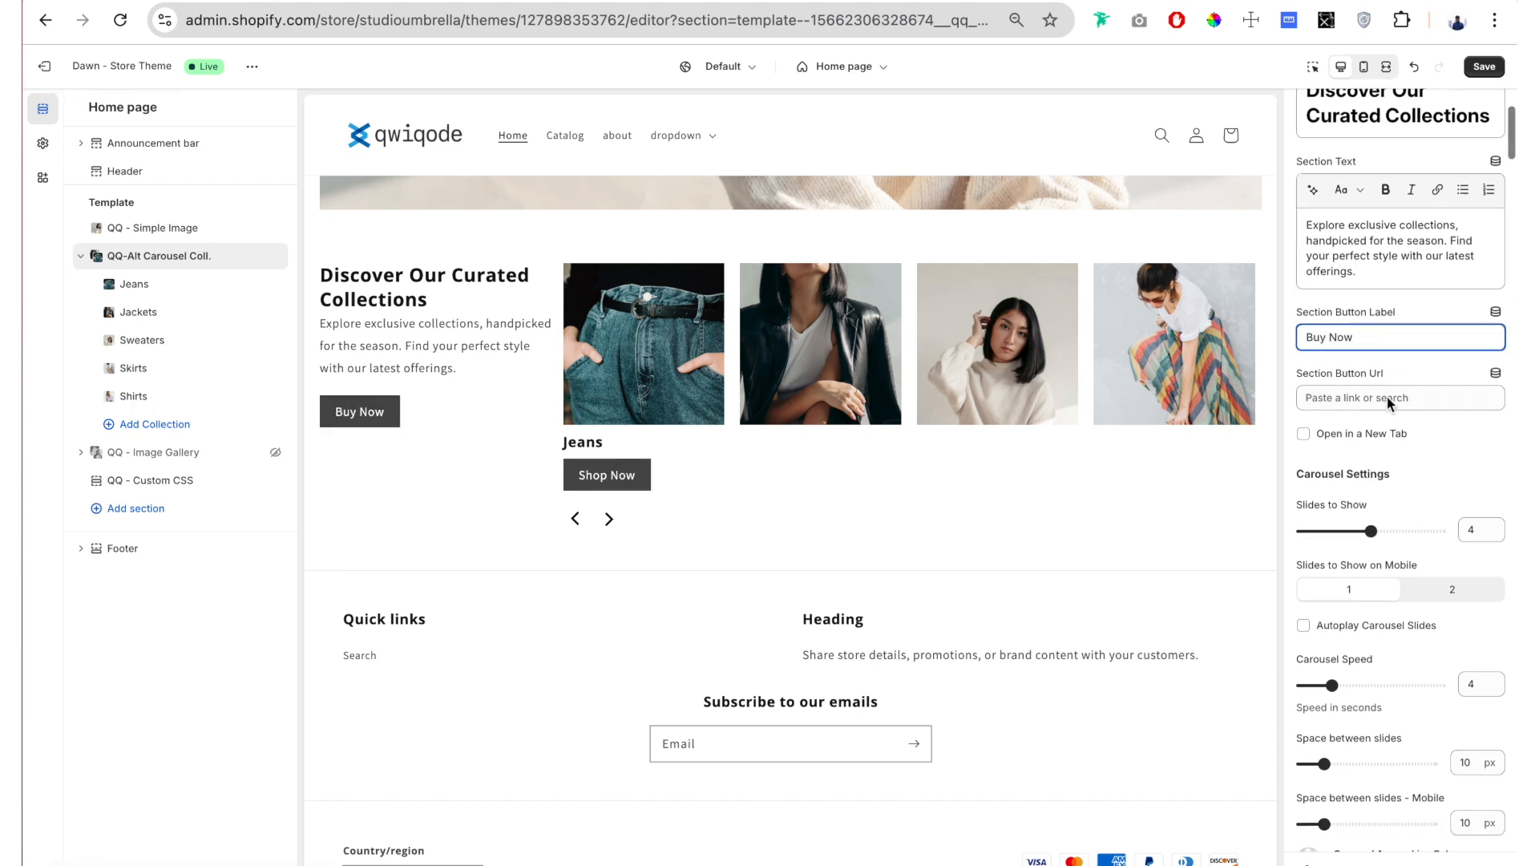
{"action": "left_click", "coordinate": [1387, 397]}
{"action": "left_click", "coordinate": [1394, 211]}
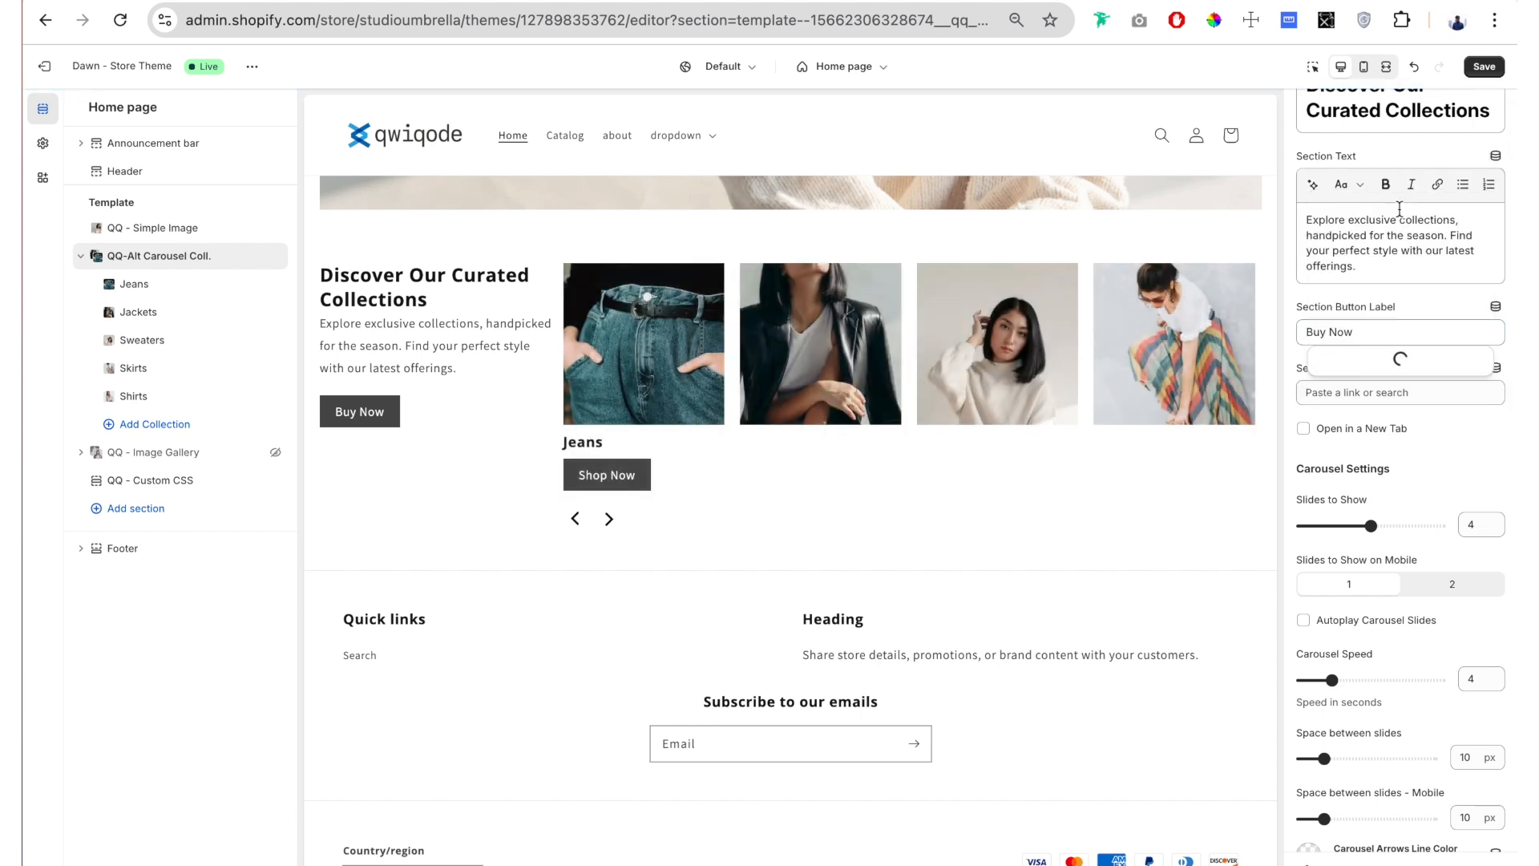
{"action": "left_click", "coordinate": [1367, 267]}
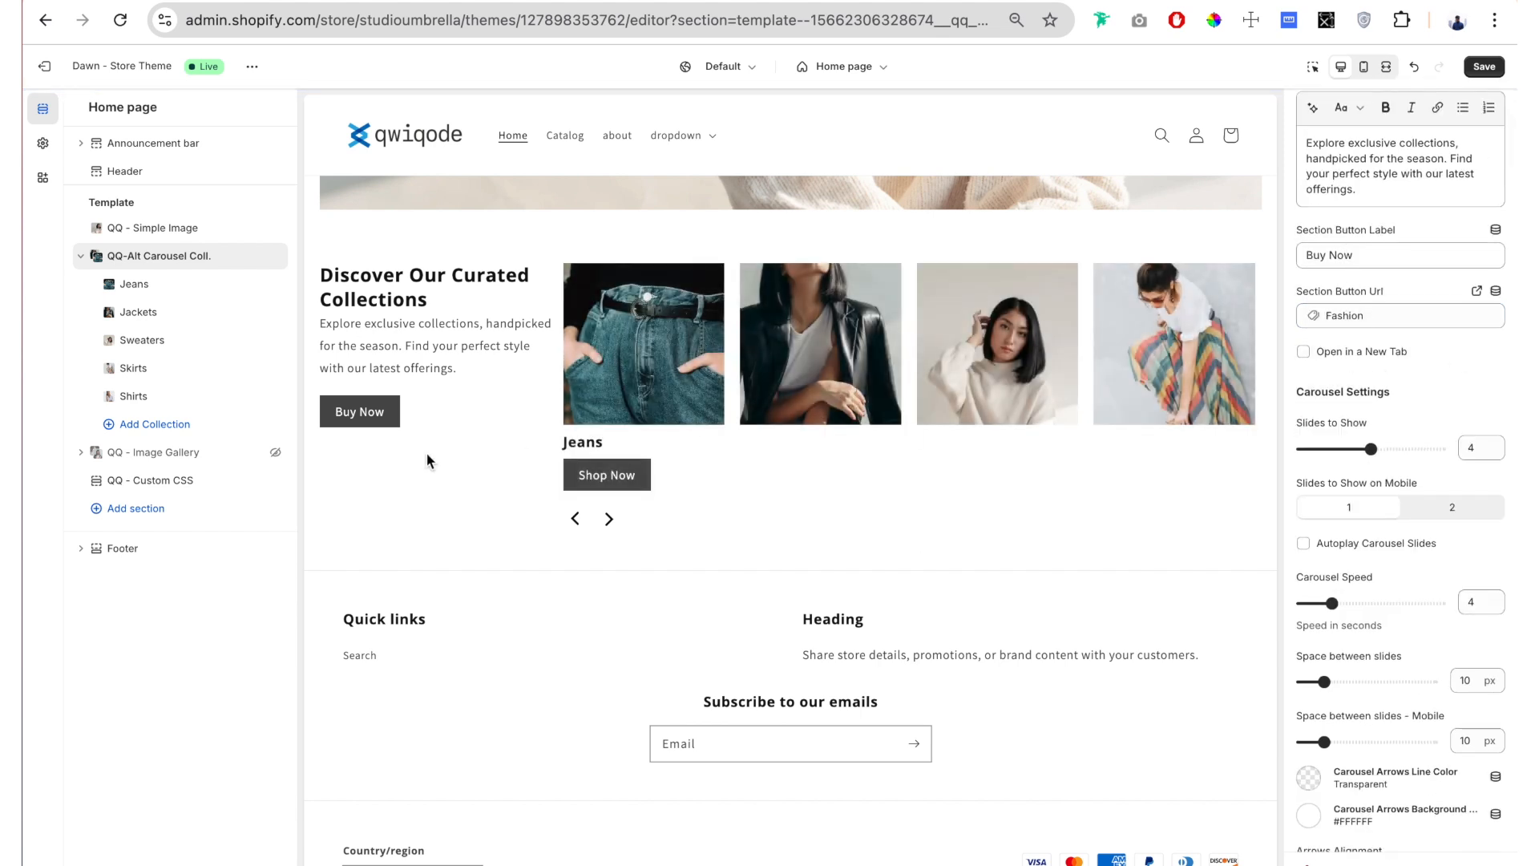
Step: Try the open-in-new-tab option by testing the Buy Now button in the preview, and turn the option off again
{"action": "left_click", "coordinate": [1304, 353]}
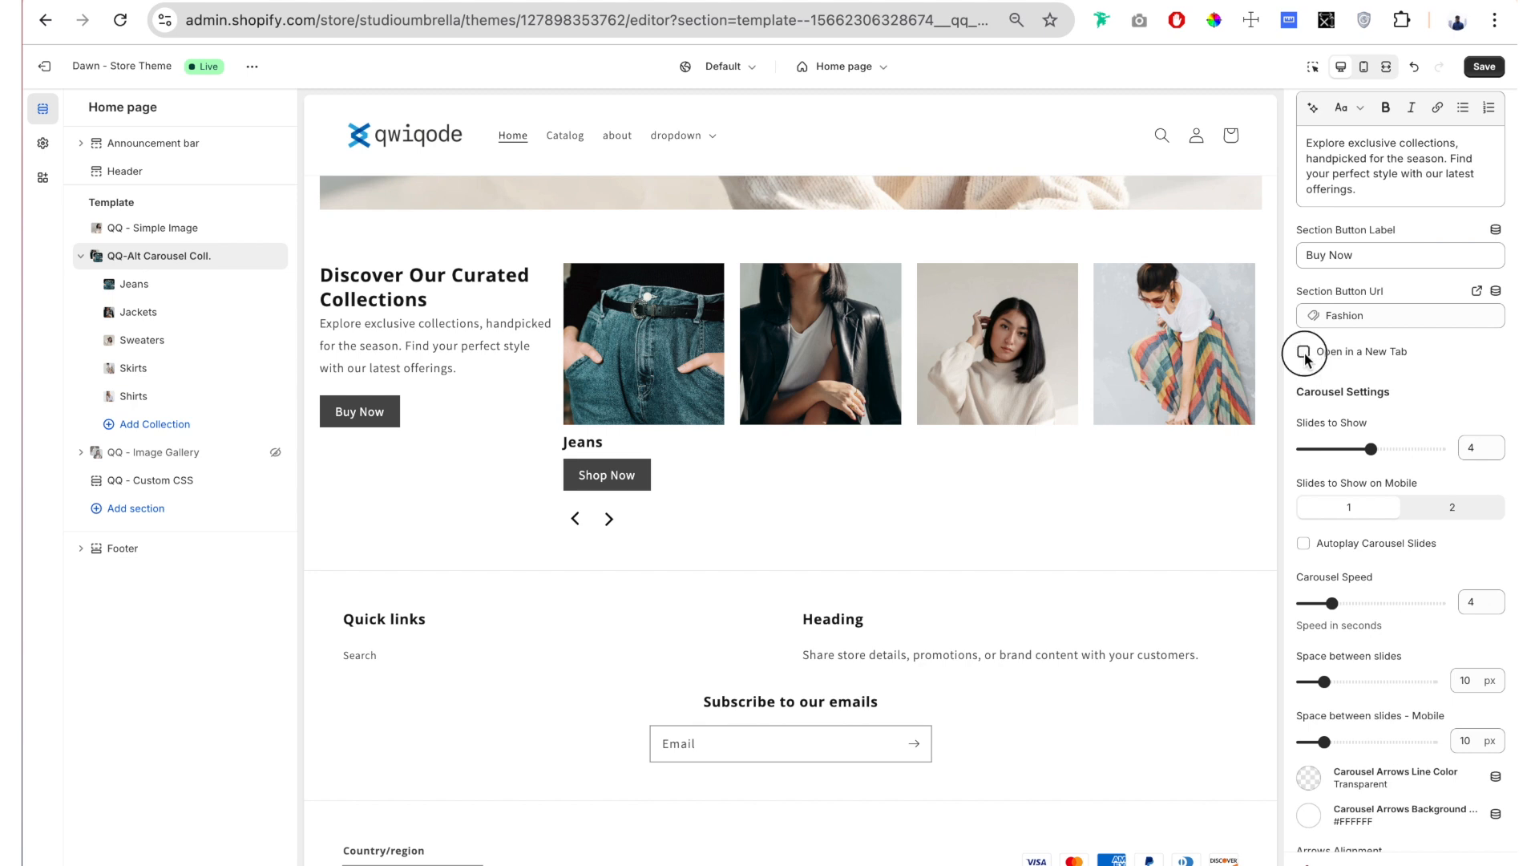
{"action": "left_click", "coordinate": [360, 411]}
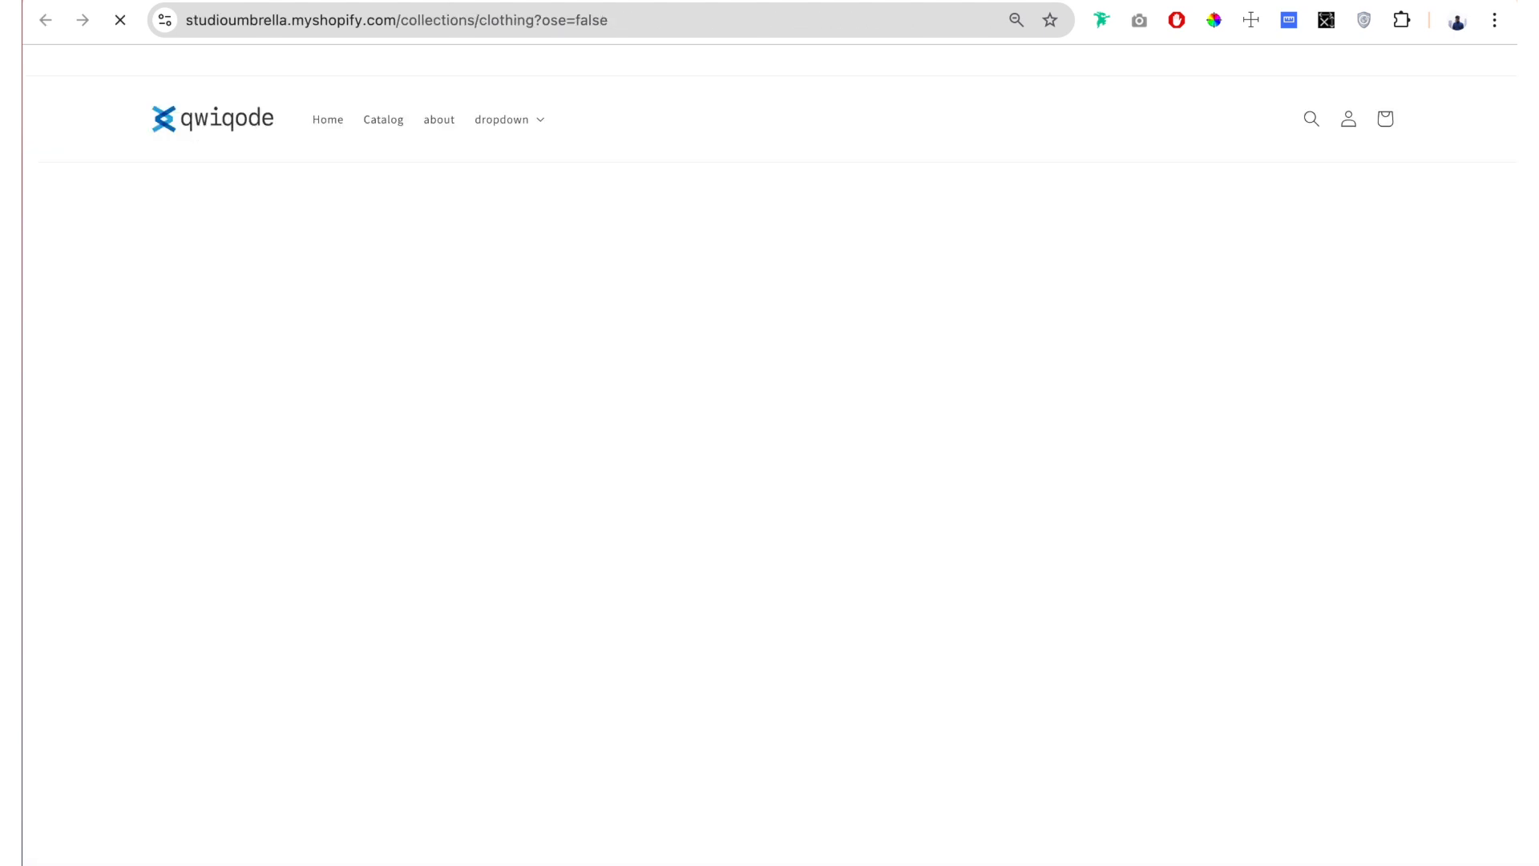
{"action": "left_click", "coordinate": [475, 1]}
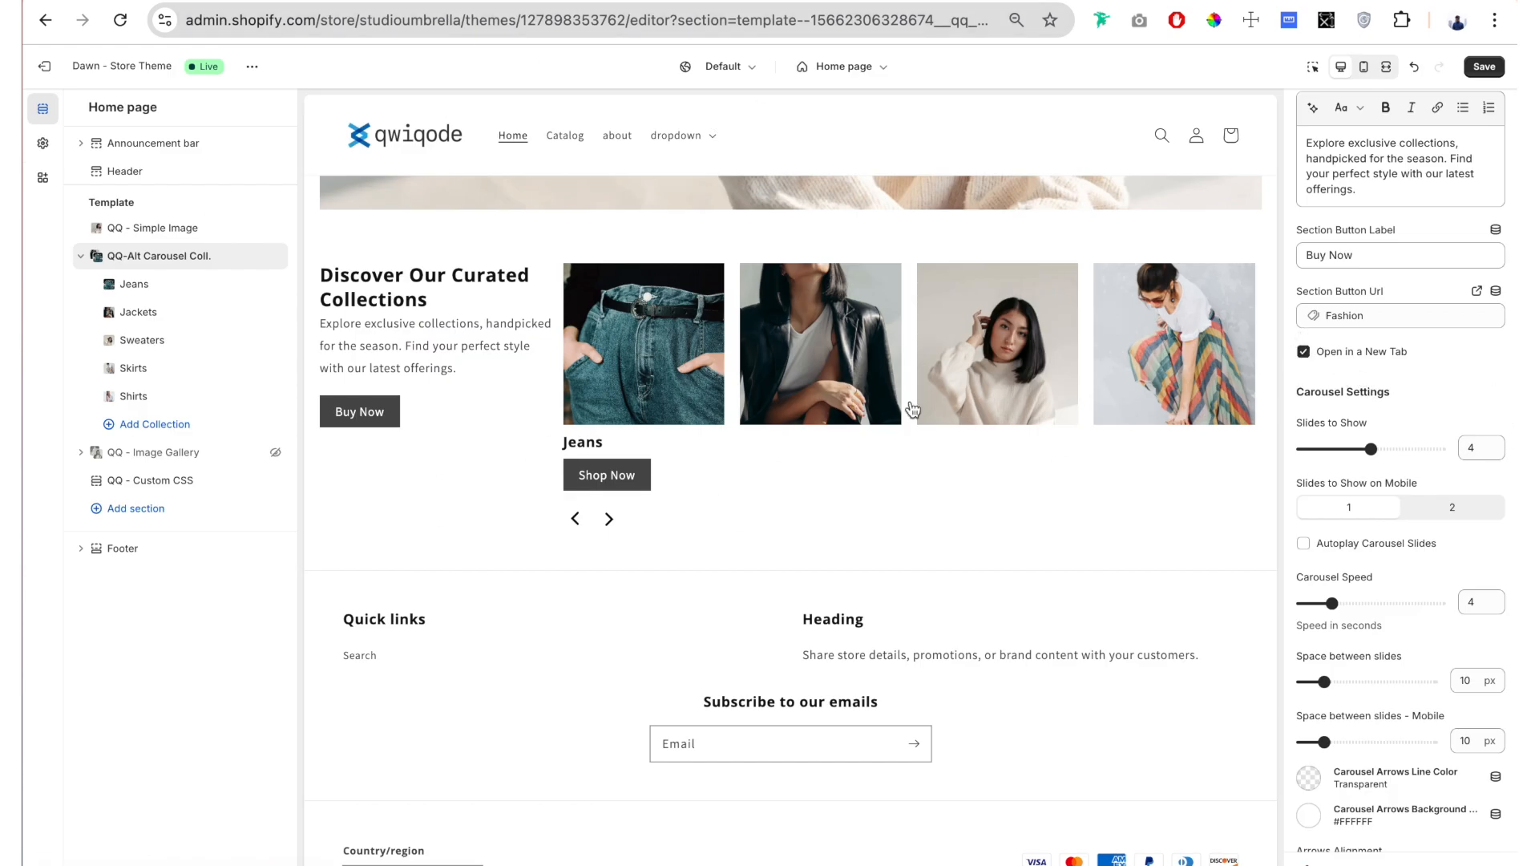
{"action": "scroll", "coordinate": [1345, 365], "scroll_direction": "down", "scroll_amount": 1}
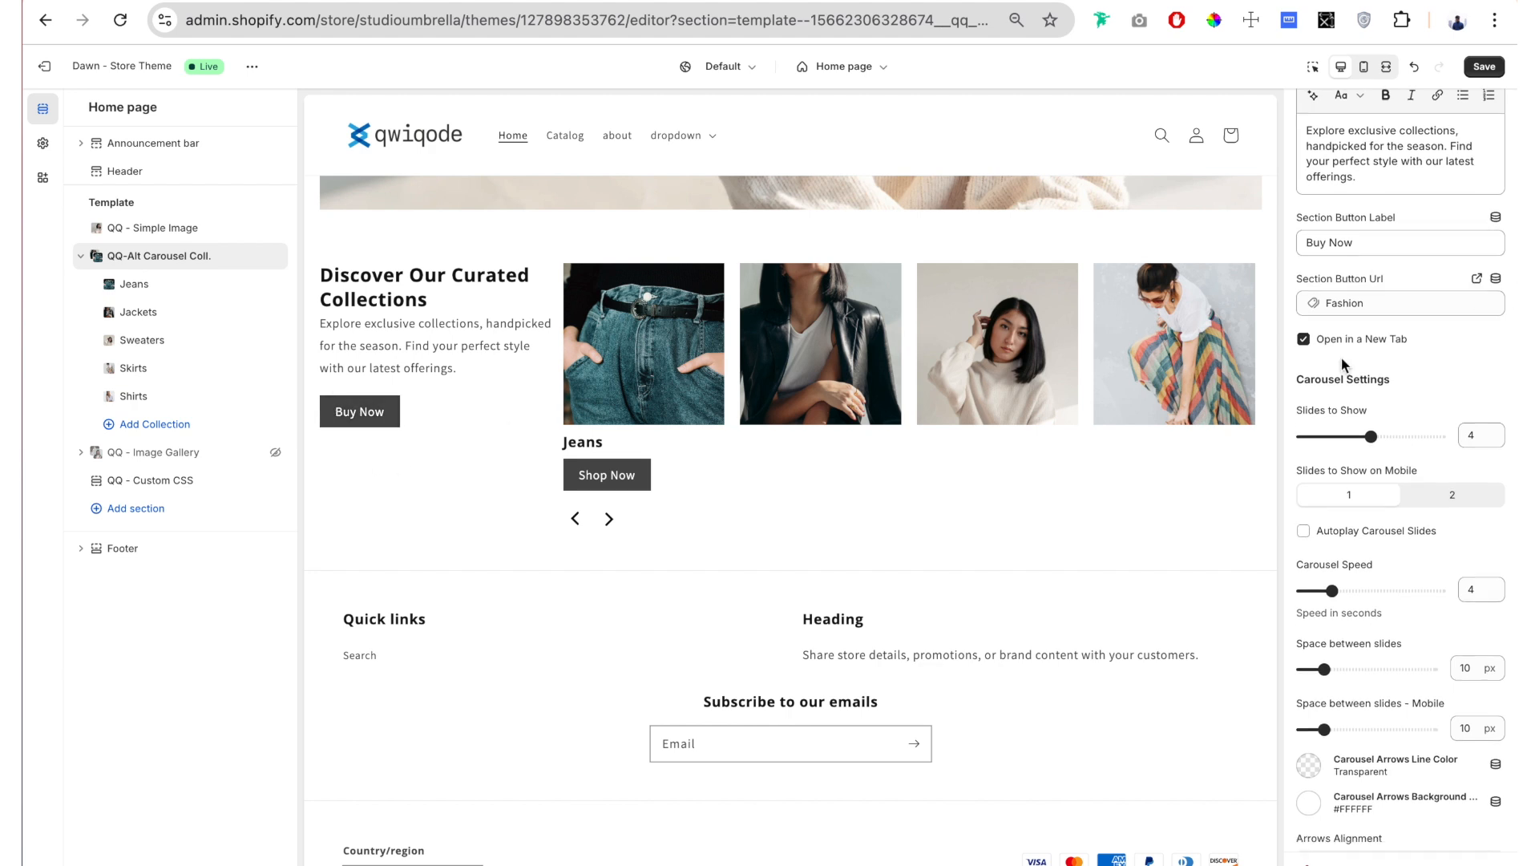
{"action": "left_click", "coordinate": [1304, 339]}
Step: Set the carousel's Slides to Show to 6 and add two empty collection blocks
{"action": "scroll", "coordinate": [1379, 265], "scroll_direction": "down", "scroll_amount": 5}
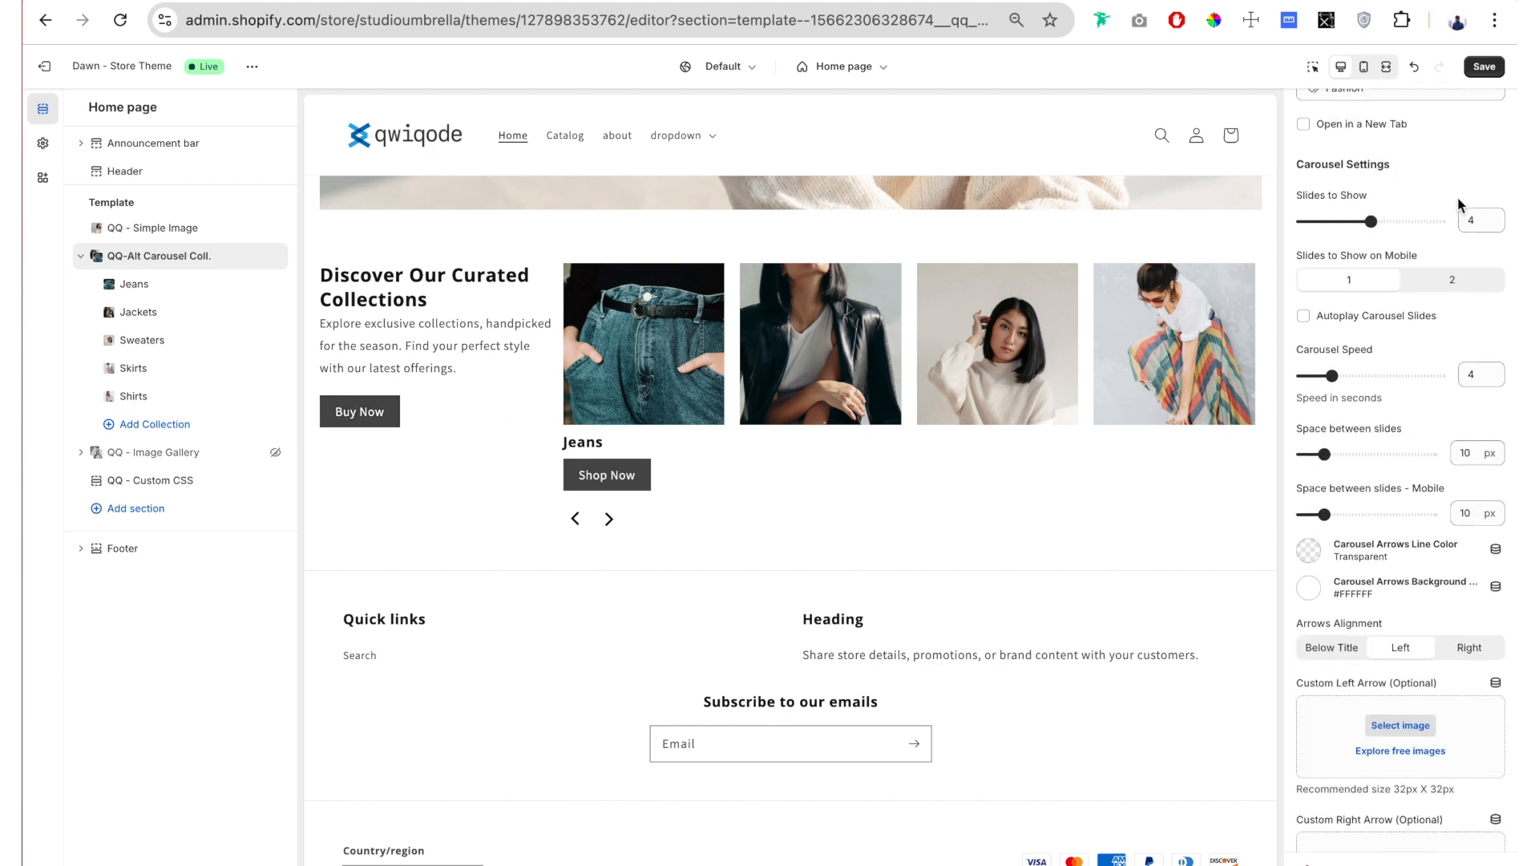
{"action": "left_click_drag", "start_coordinate": [1371, 222], "coordinate": [1443, 225]}
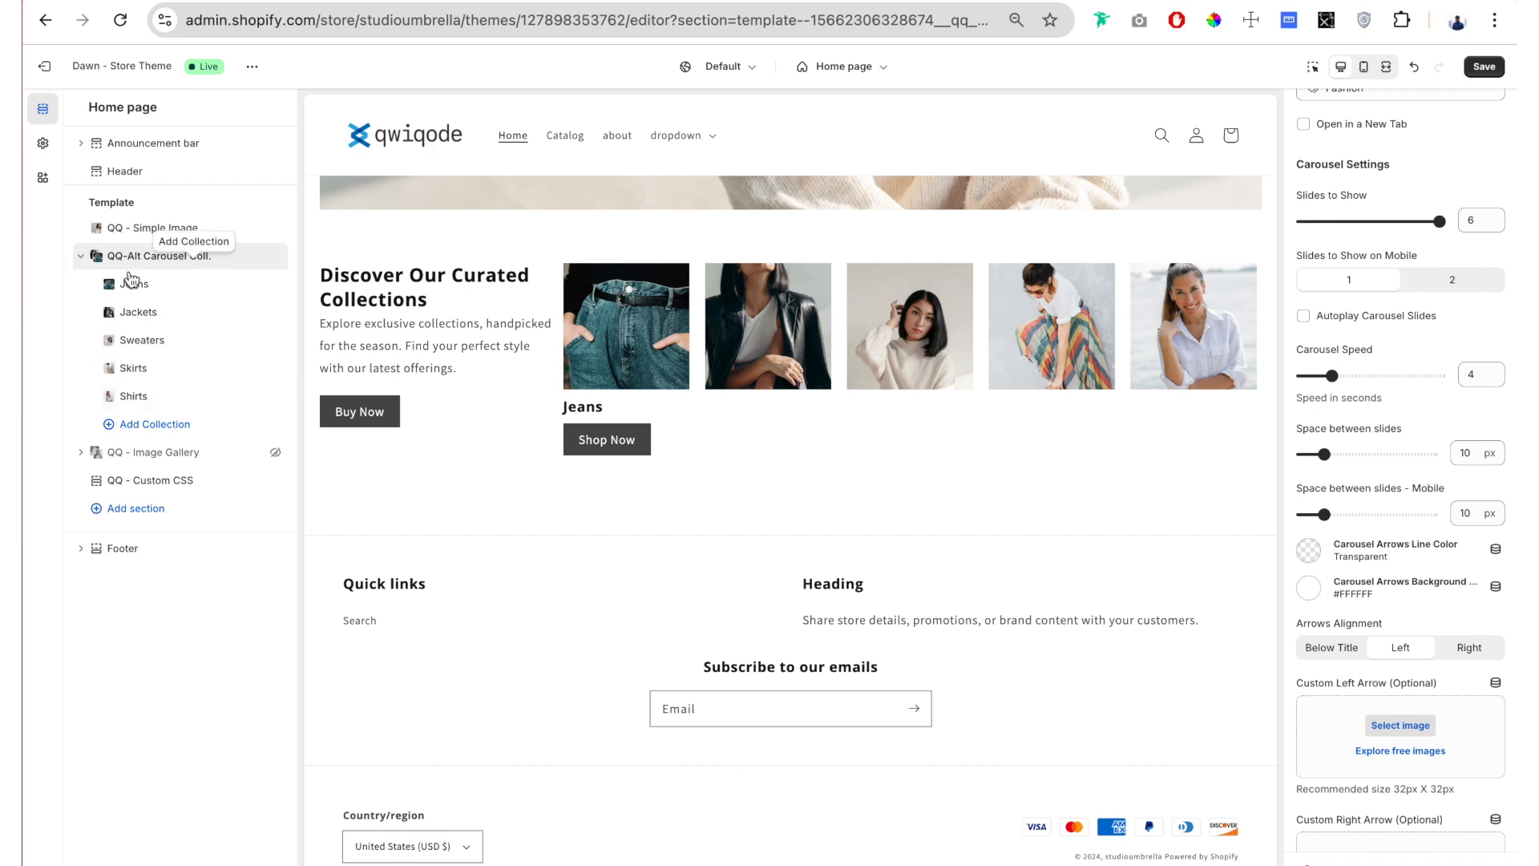
{"action": "left_click", "coordinate": [153, 426]}
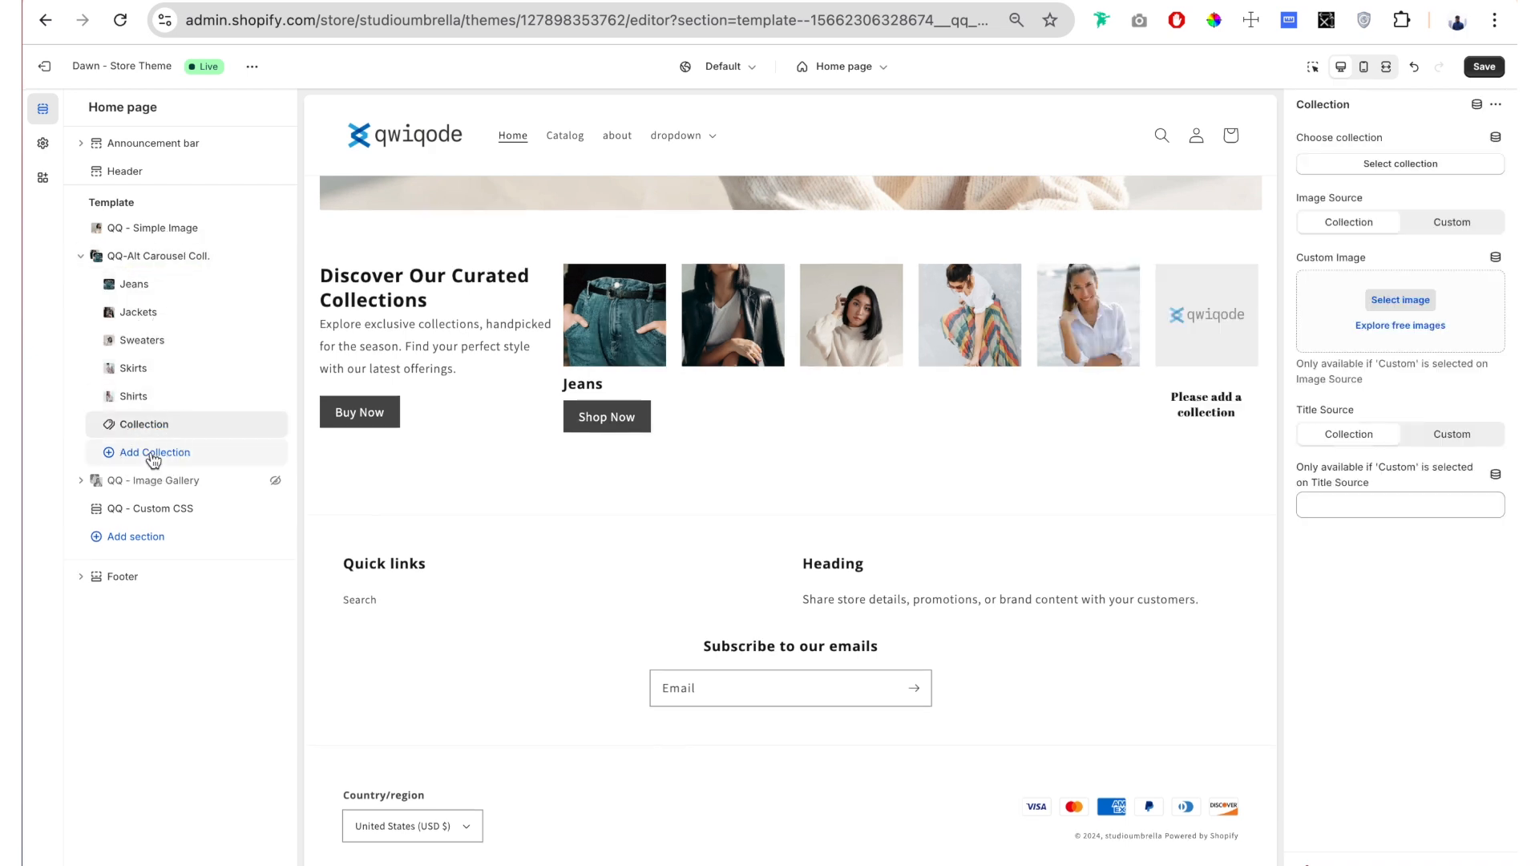
{"action": "left_click", "coordinate": [153, 454]}
Step: Page forward through the carousel in the preview to check how the slides advance
{"action": "left_click", "coordinate": [144, 424]}
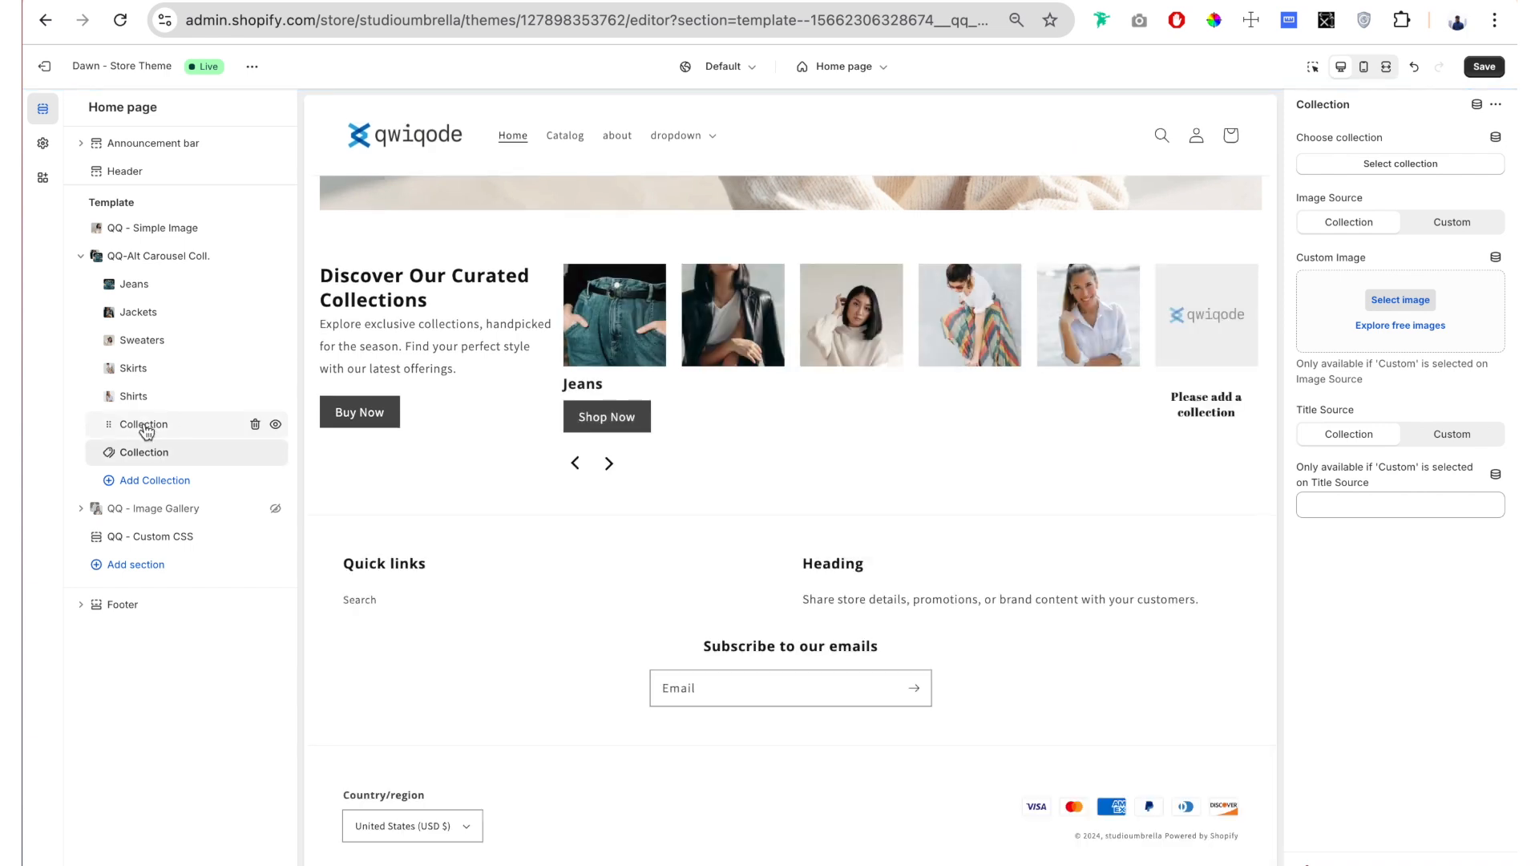
{"action": "left_click", "coordinate": [610, 467]}
{"action": "left_click", "coordinate": [610, 467]}
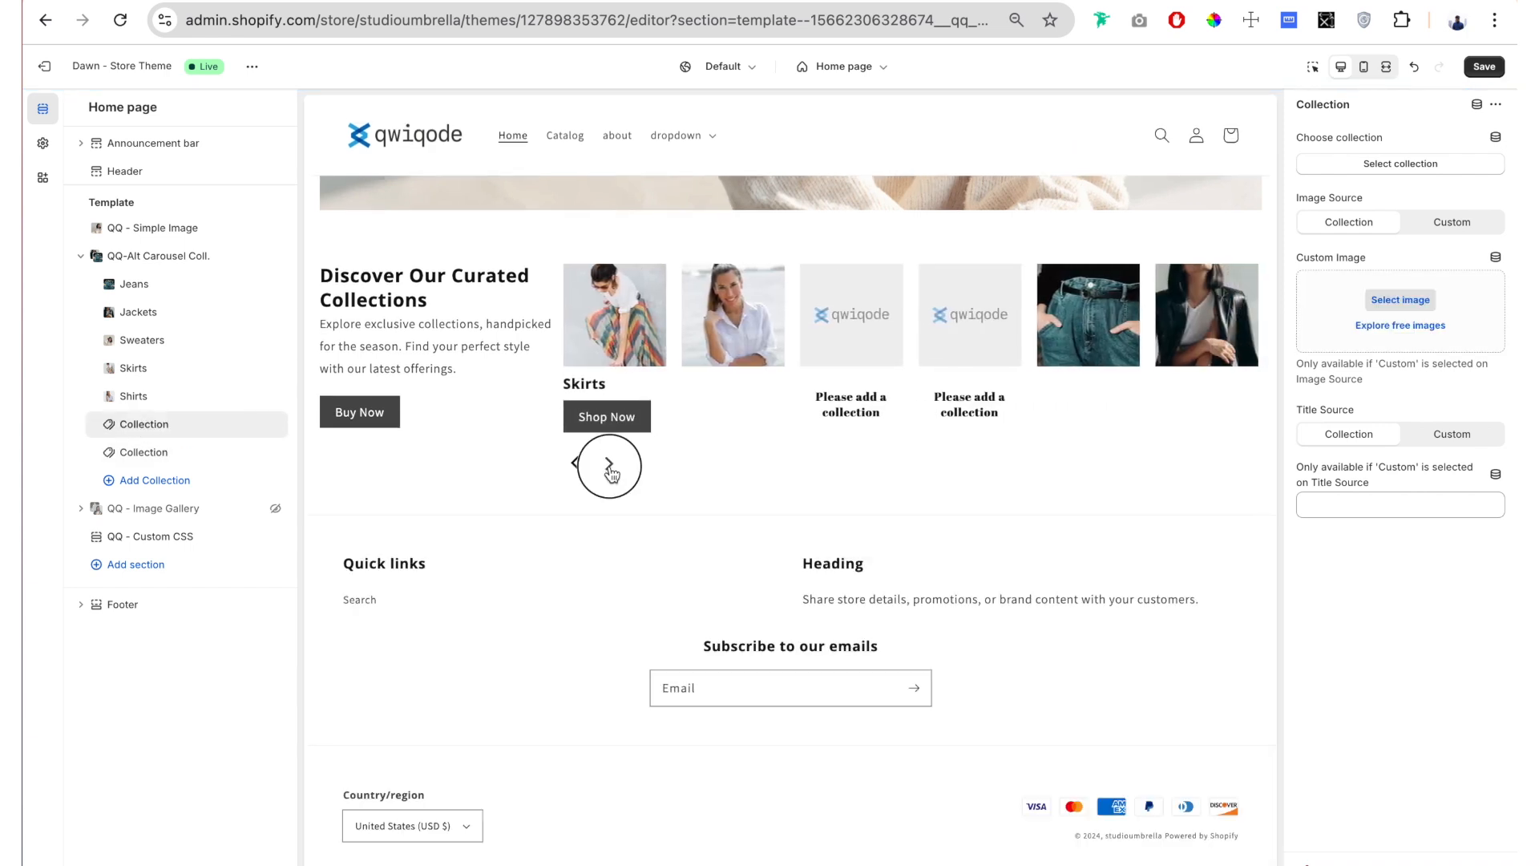
{"action": "left_click", "coordinate": [610, 467]}
{"action": "left_click", "coordinate": [610, 467]}
Step: Set the carousel's Slides to Show to 4 and delete the two empty collection blocks
{"action": "left_click", "coordinate": [149, 254]}
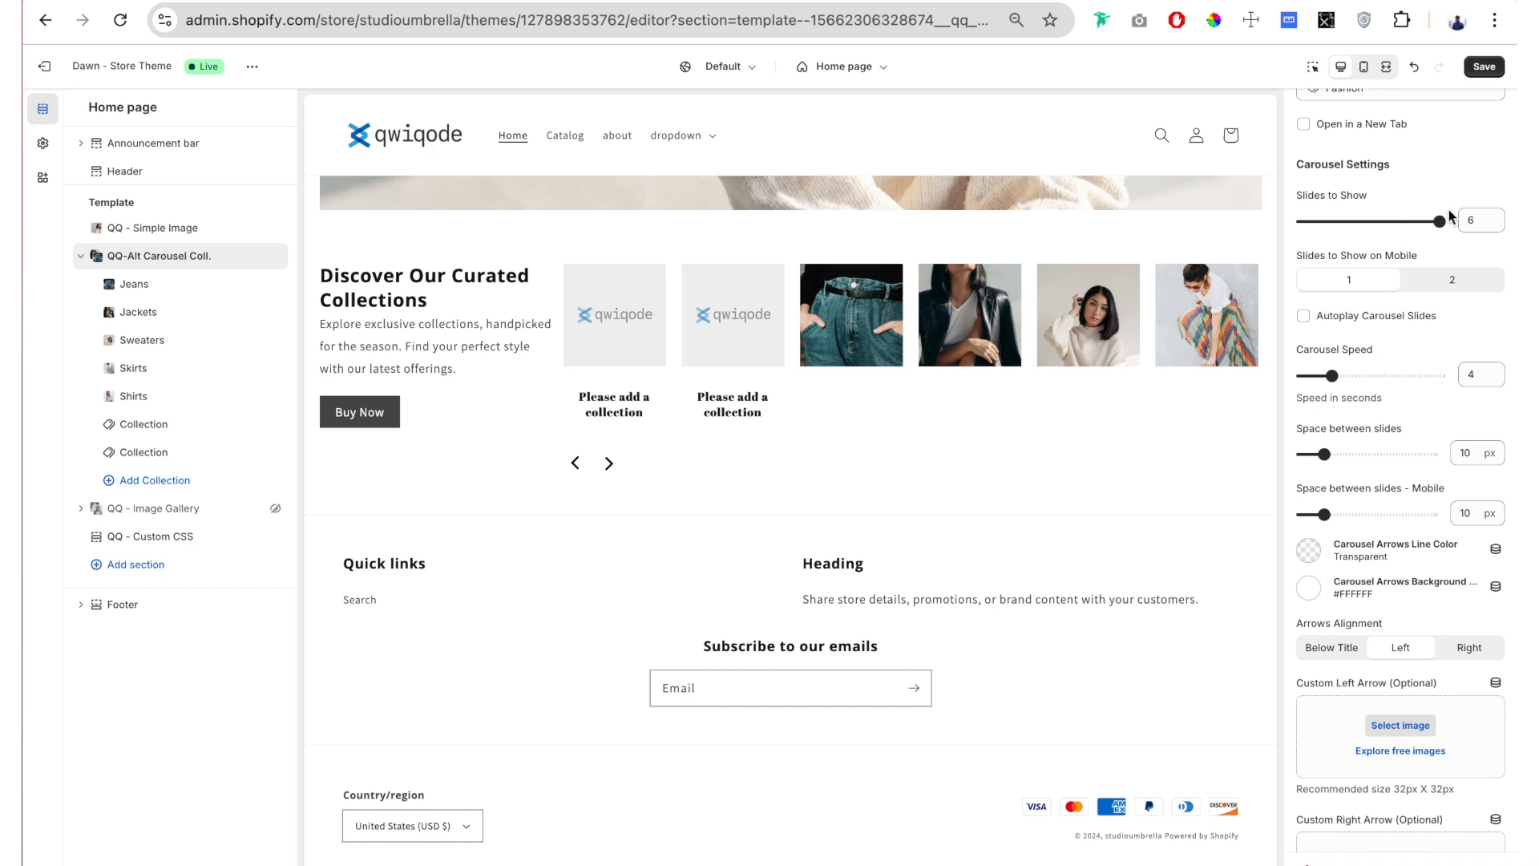
{"action": "left_click_drag", "start_coordinate": [1304, 196], "coordinate": [1367, 224]}
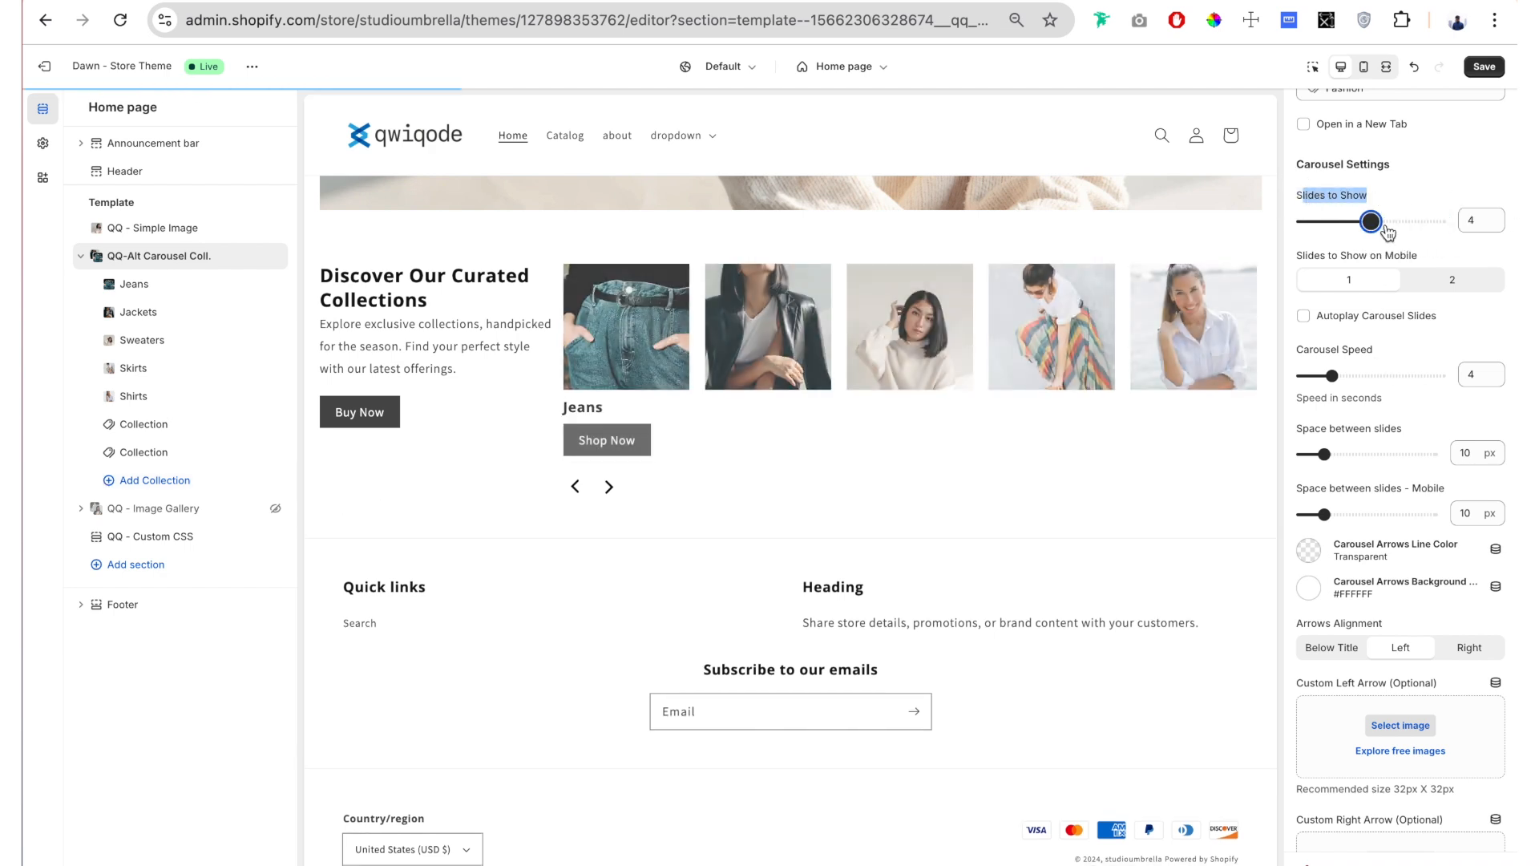
{"action": "mouse_move", "coordinate": [210, 439]}
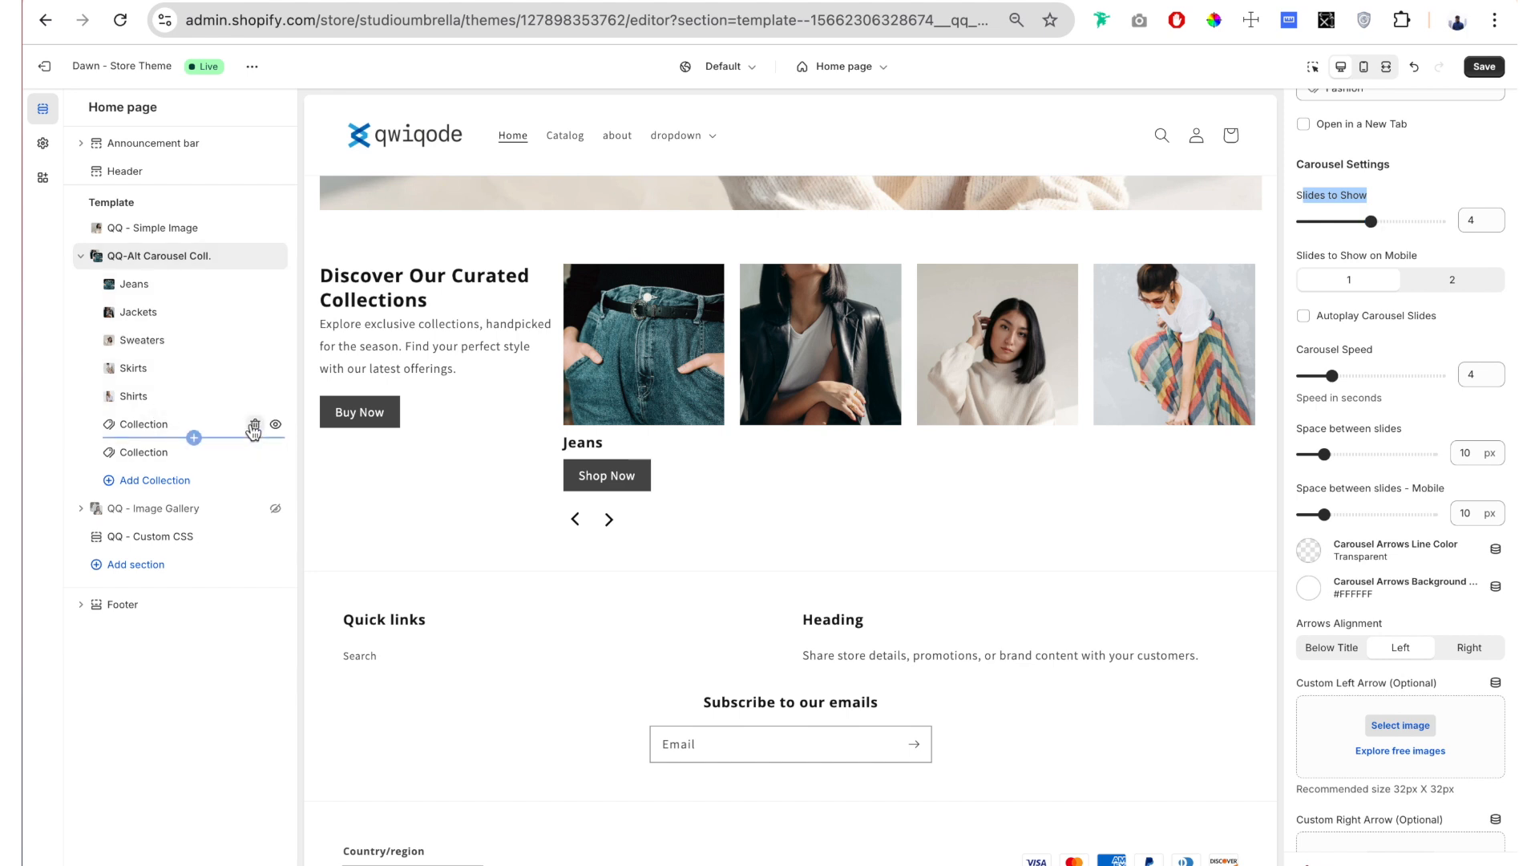
{"action": "left_click", "coordinate": [257, 425]}
{"action": "left_click", "coordinate": [257, 425]}
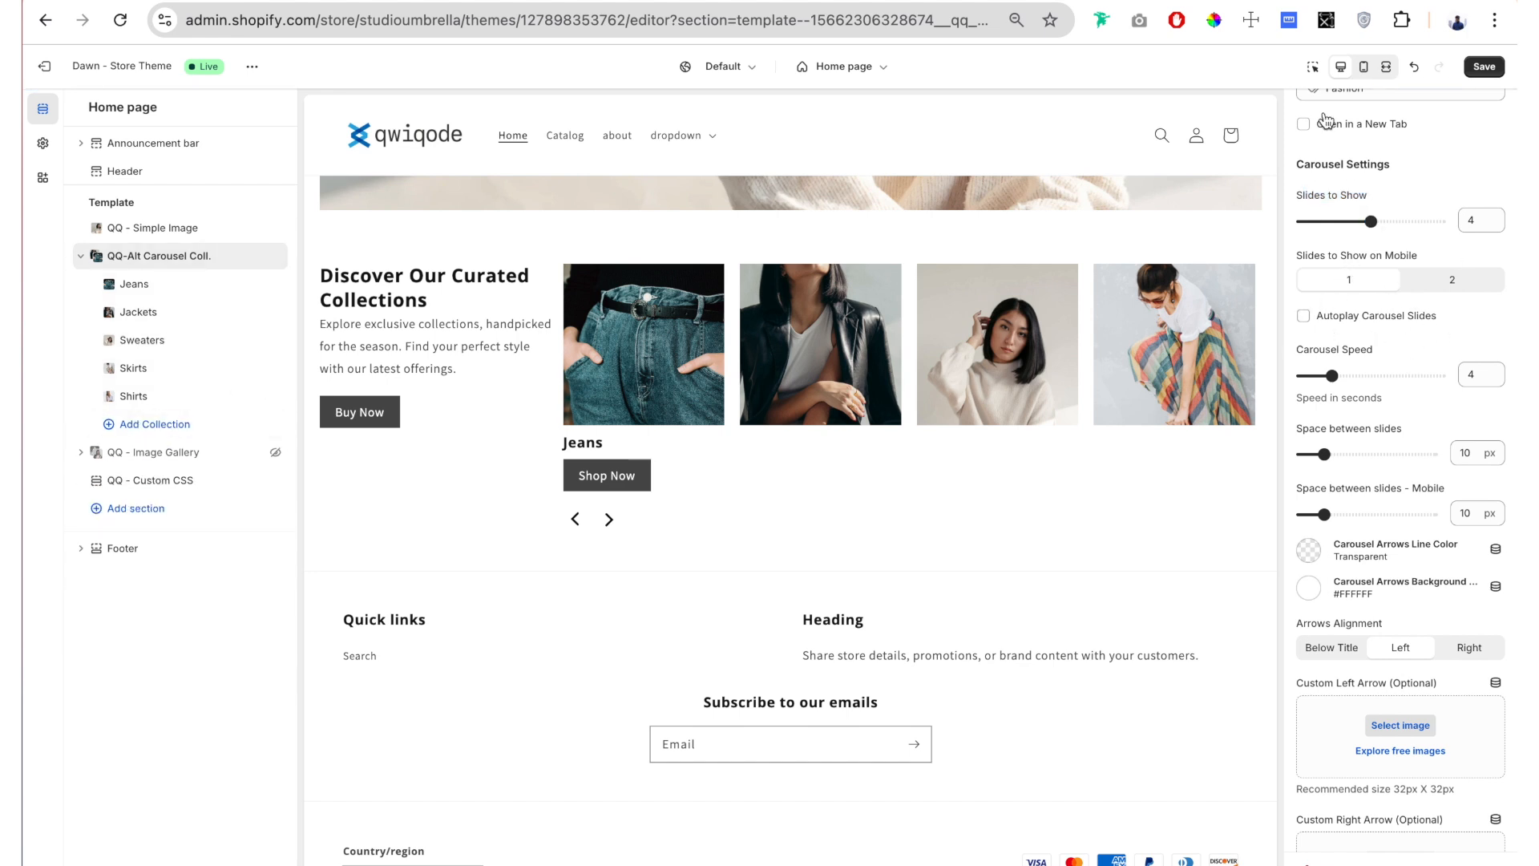
Step: Try 2 slides on mobile in the mobile preview, restore 1 slide, and return to the desktop preview
{"action": "left_click", "coordinate": [1364, 66]}
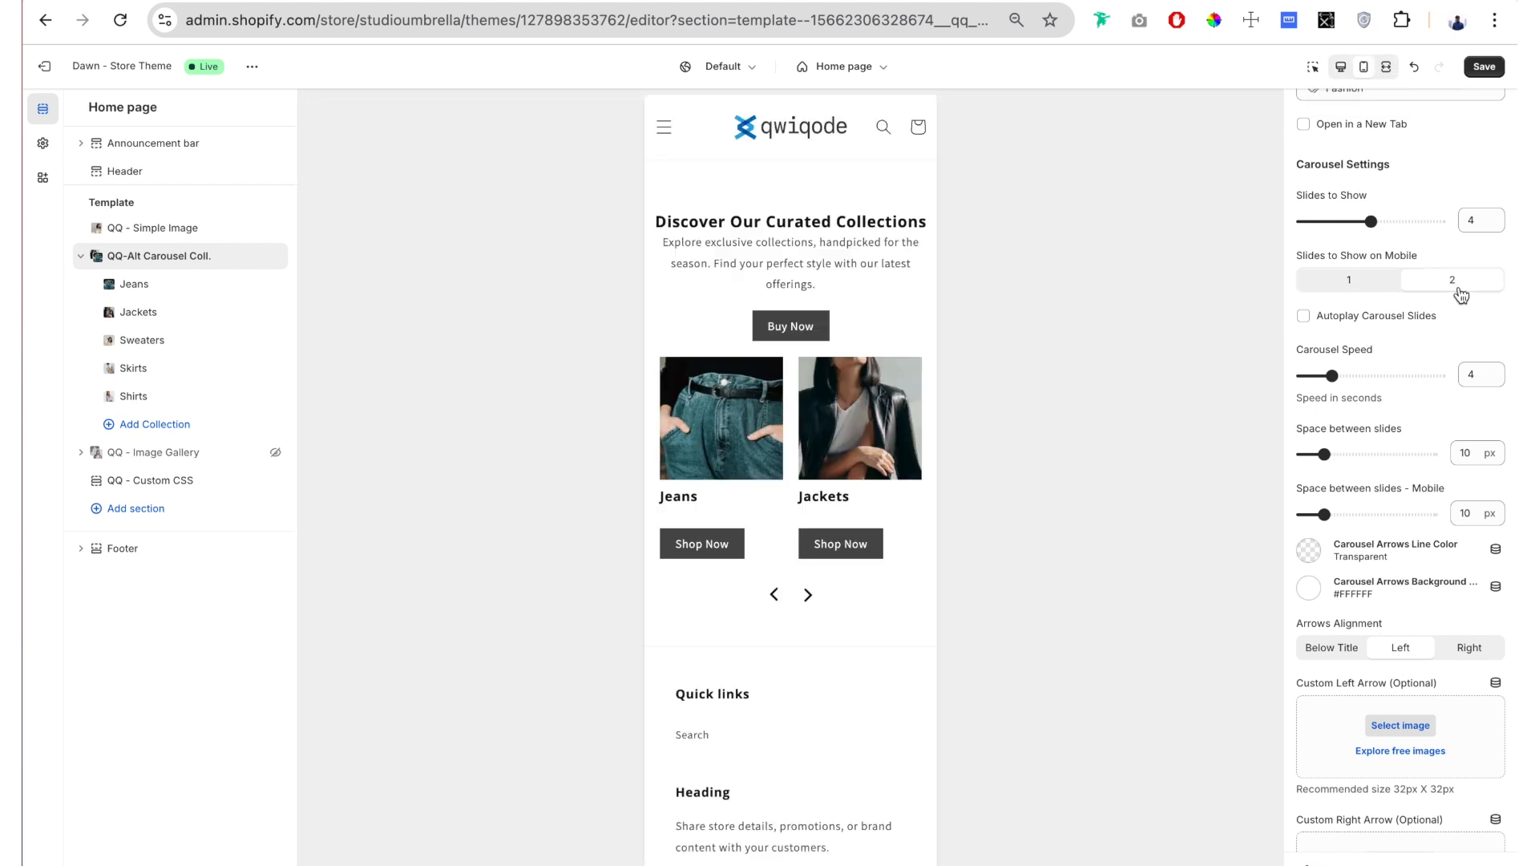
{"action": "left_click", "coordinate": [1455, 282]}
{"action": "left_click", "coordinate": [1339, 282]}
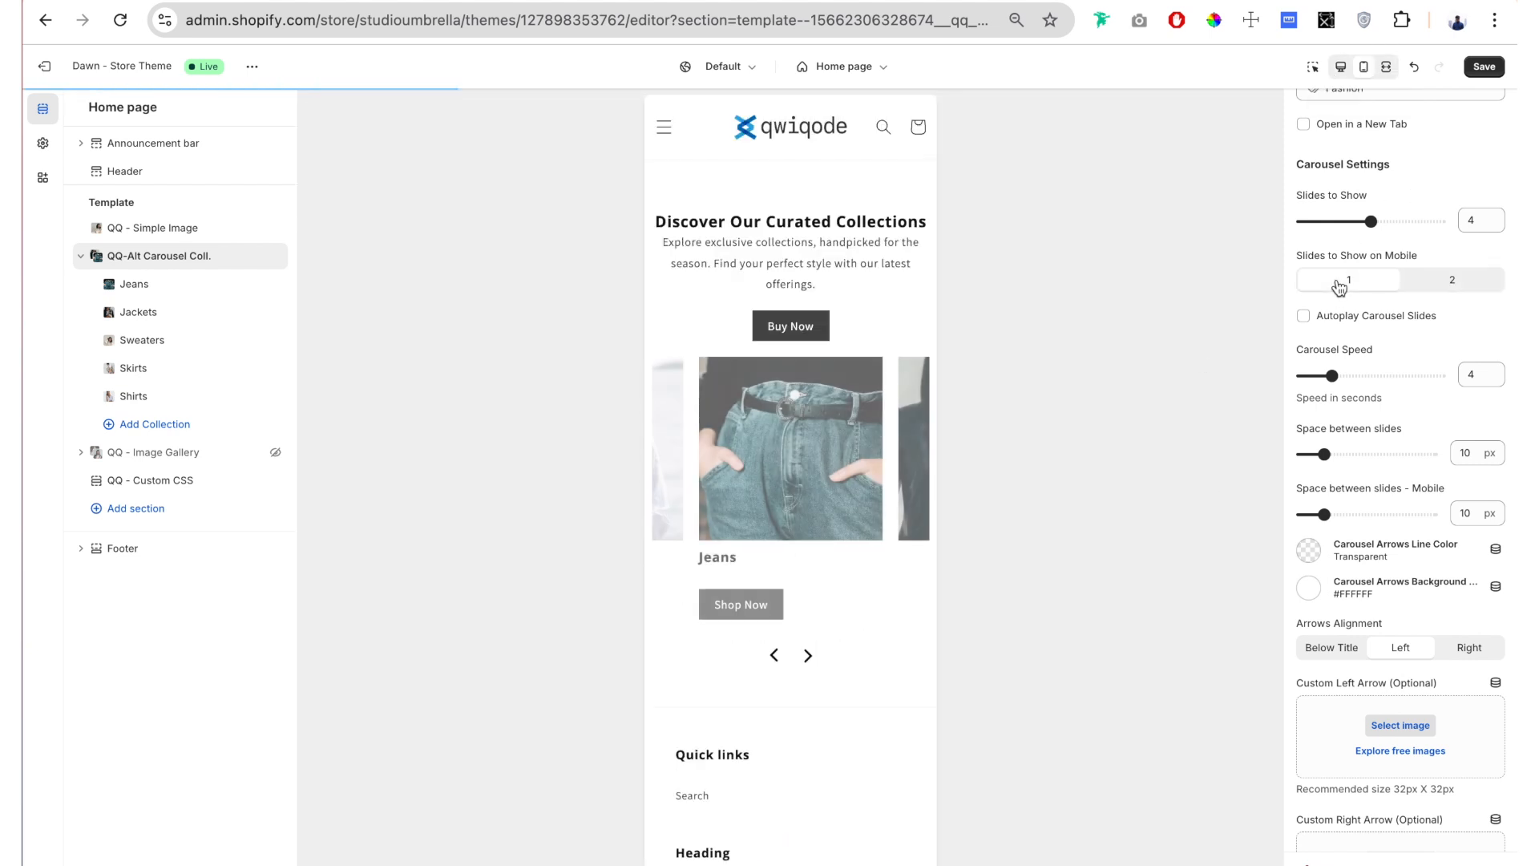
{"action": "left_click", "coordinate": [1341, 67]}
Step: Turn on autoplay for the carousel slides and set the carousel speed to 3 seconds
{"action": "scroll", "coordinate": [1445, 239], "scroll_direction": "down", "scroll_amount": 1}
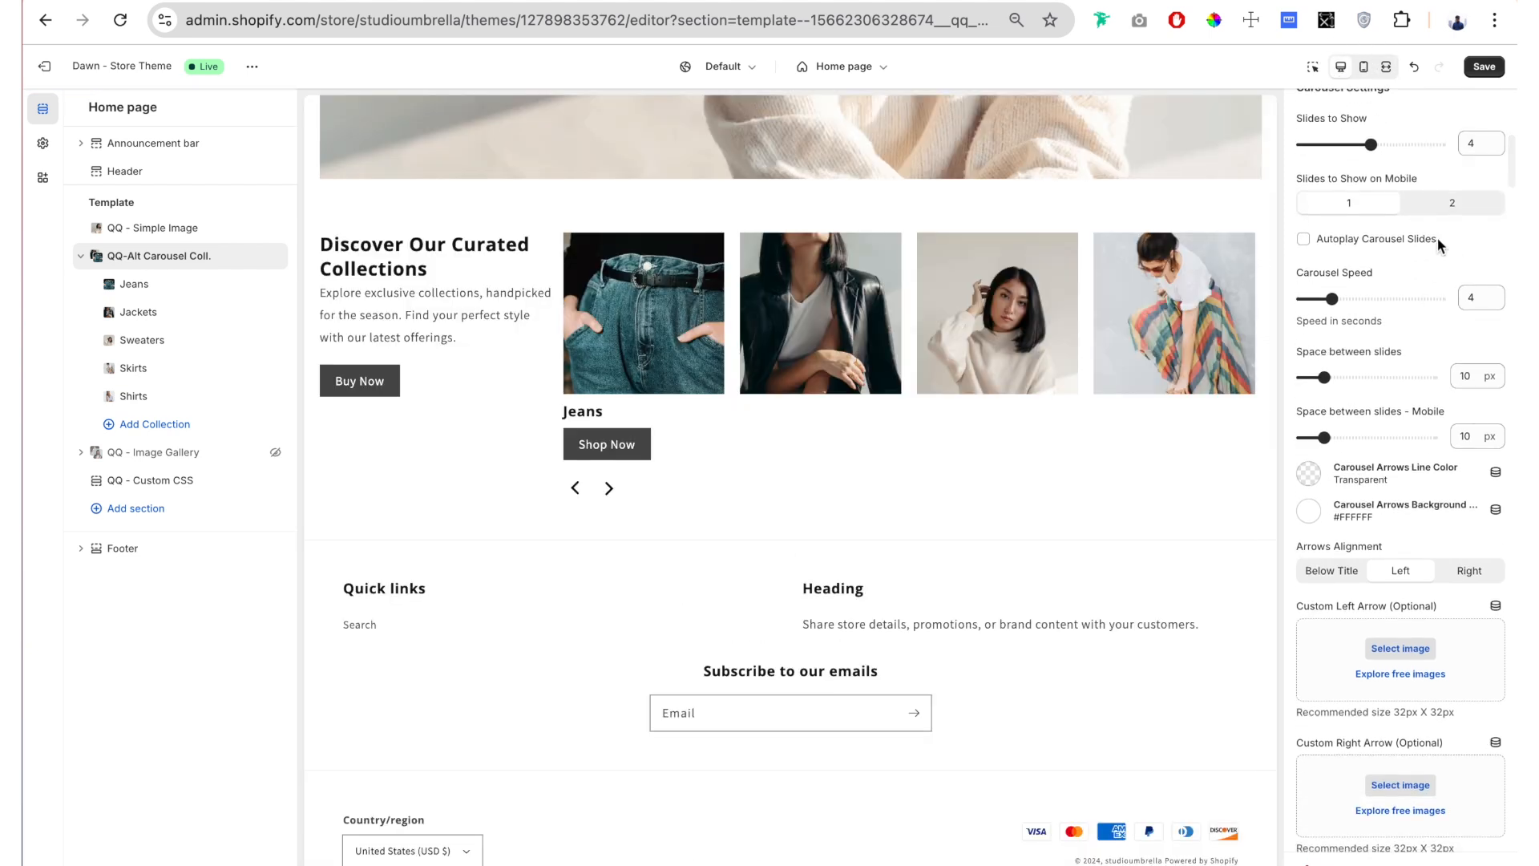
{"action": "left_click", "coordinate": [1303, 239]}
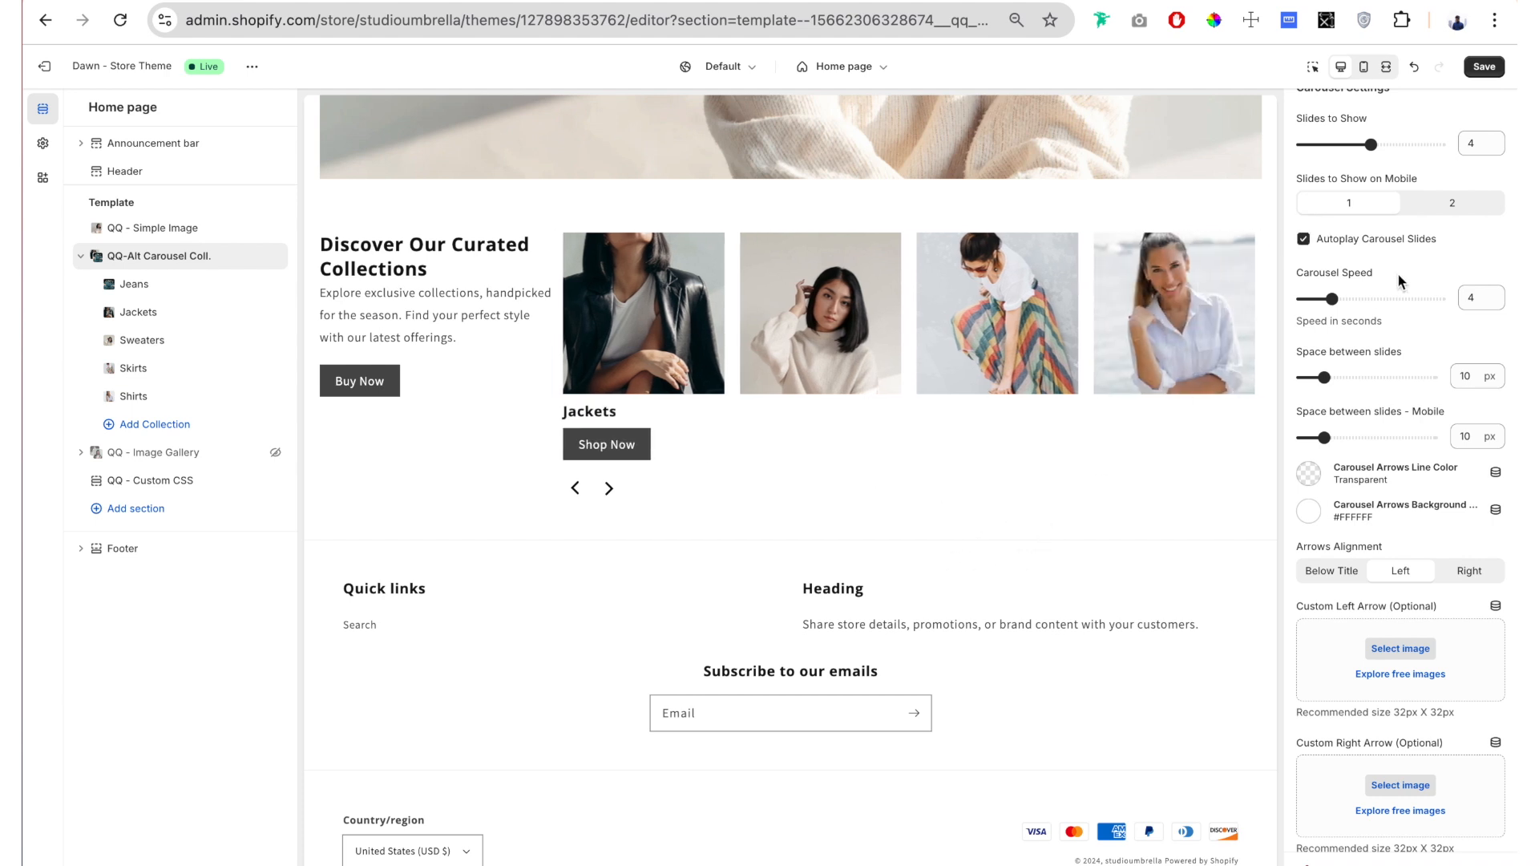
{"action": "left_click_drag", "start_coordinate": [1398, 274], "coordinate": [1309, 297]}
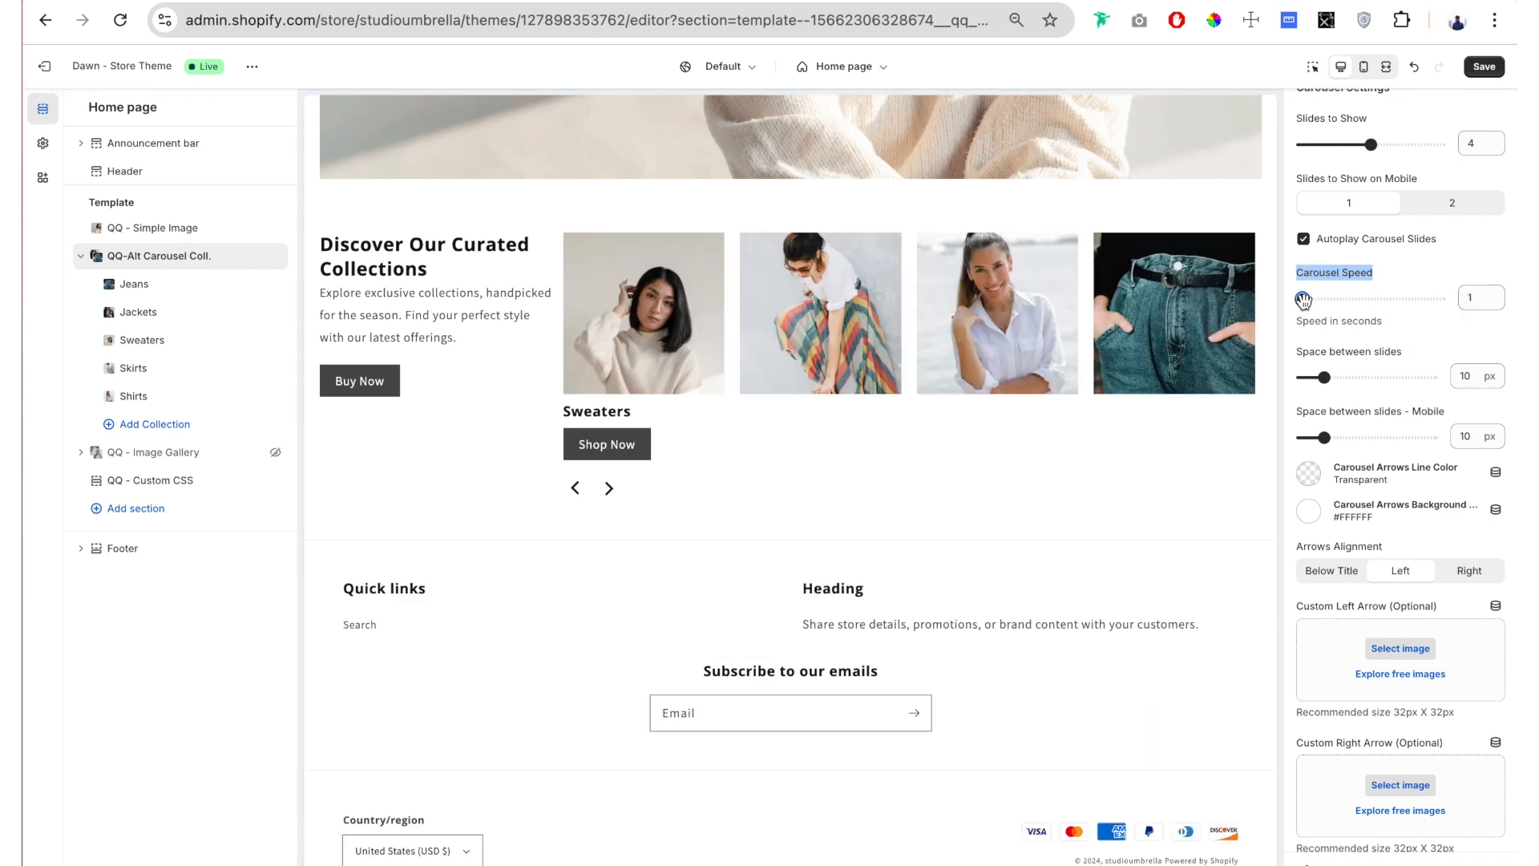
{"action": "mouse_move", "coordinate": [1302, 299]}
{"action": "left_mouse_down"}
{"action": "mouse_move", "coordinate": [1440, 299]}
{"action": "mouse_move", "coordinate": [1321, 299]}
{"action": "left_mouse_up"}
Step: Set the desktop space between the carousel slides to 6 px
{"action": "scroll", "coordinate": [1394, 319], "scroll_direction": "down", "scroll_amount": 1}
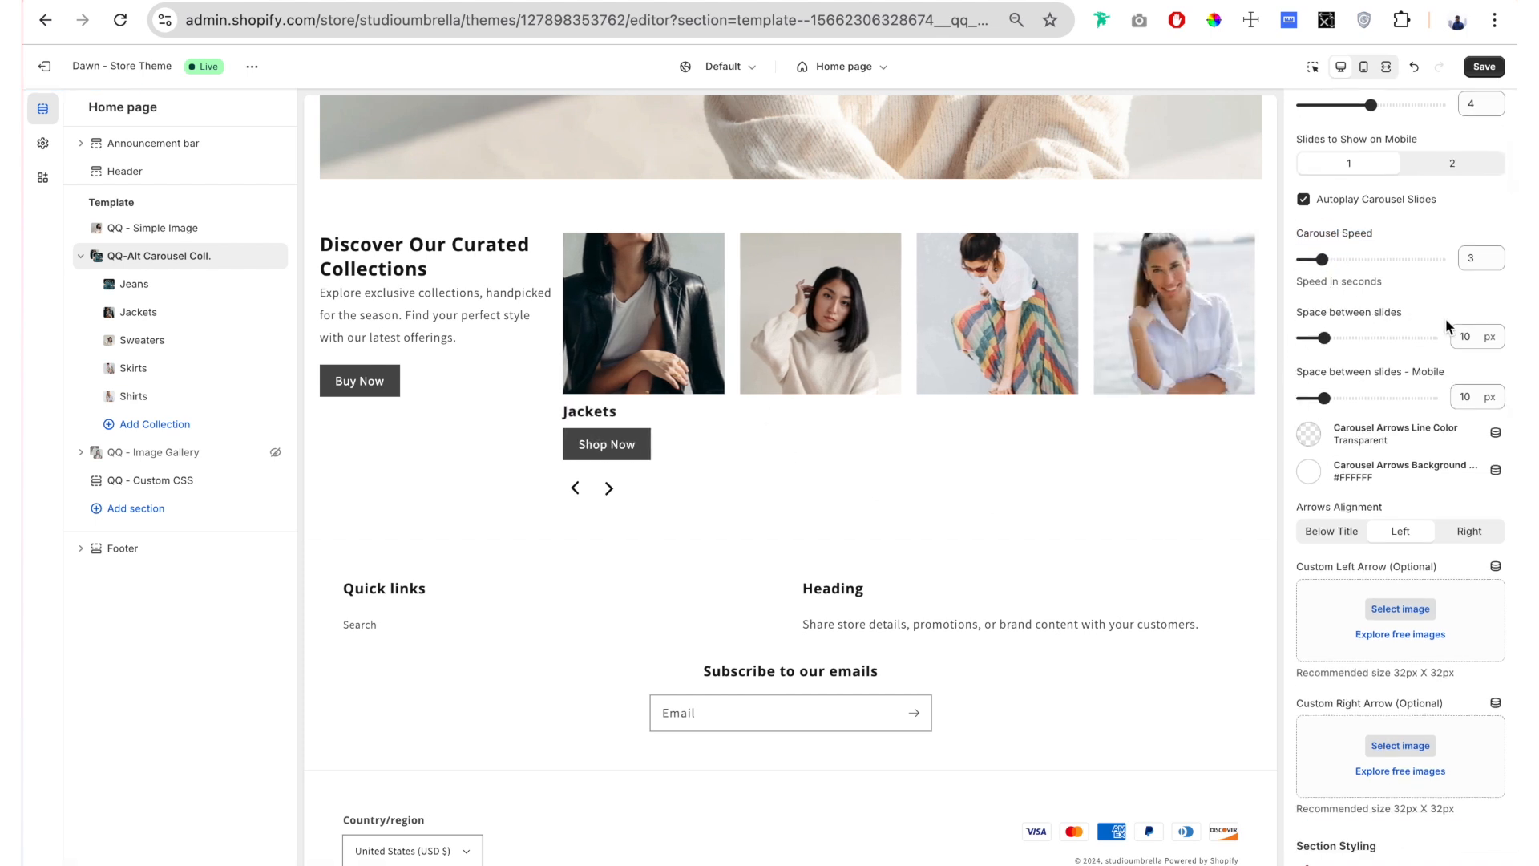
{"action": "mouse_move", "coordinate": [1324, 338]}
{"action": "left_mouse_down"}
{"action": "mouse_move", "coordinate": [1304, 337]}
{"action": "mouse_move", "coordinate": [1432, 338]}
{"action": "mouse_move", "coordinate": [1316, 338]}
{"action": "left_mouse_up"}
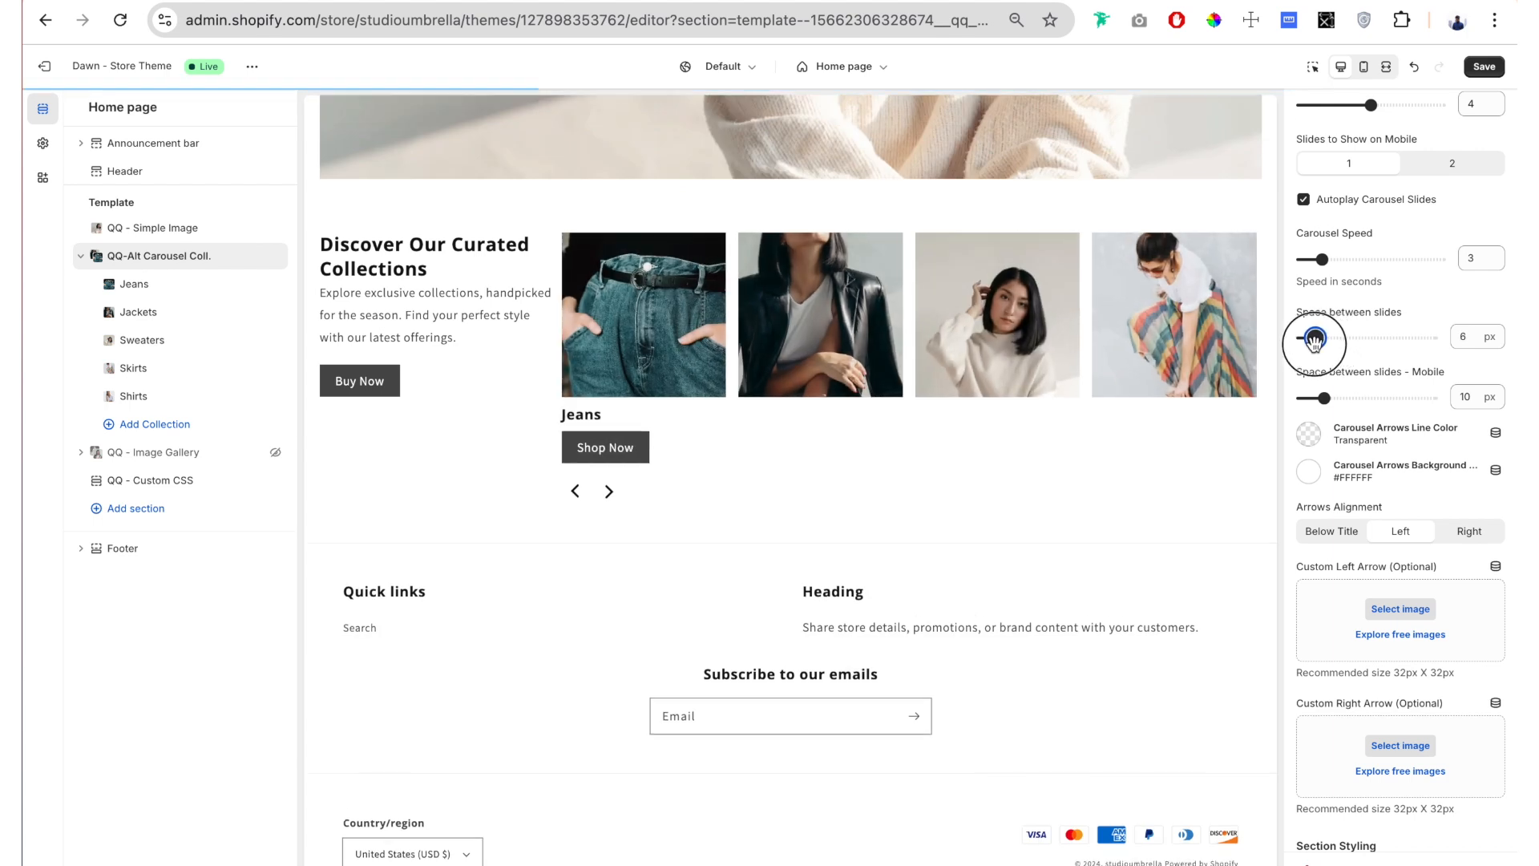
{"action": "scroll", "coordinate": [1362, 404], "scroll_direction": "down", "scroll_amount": 3}
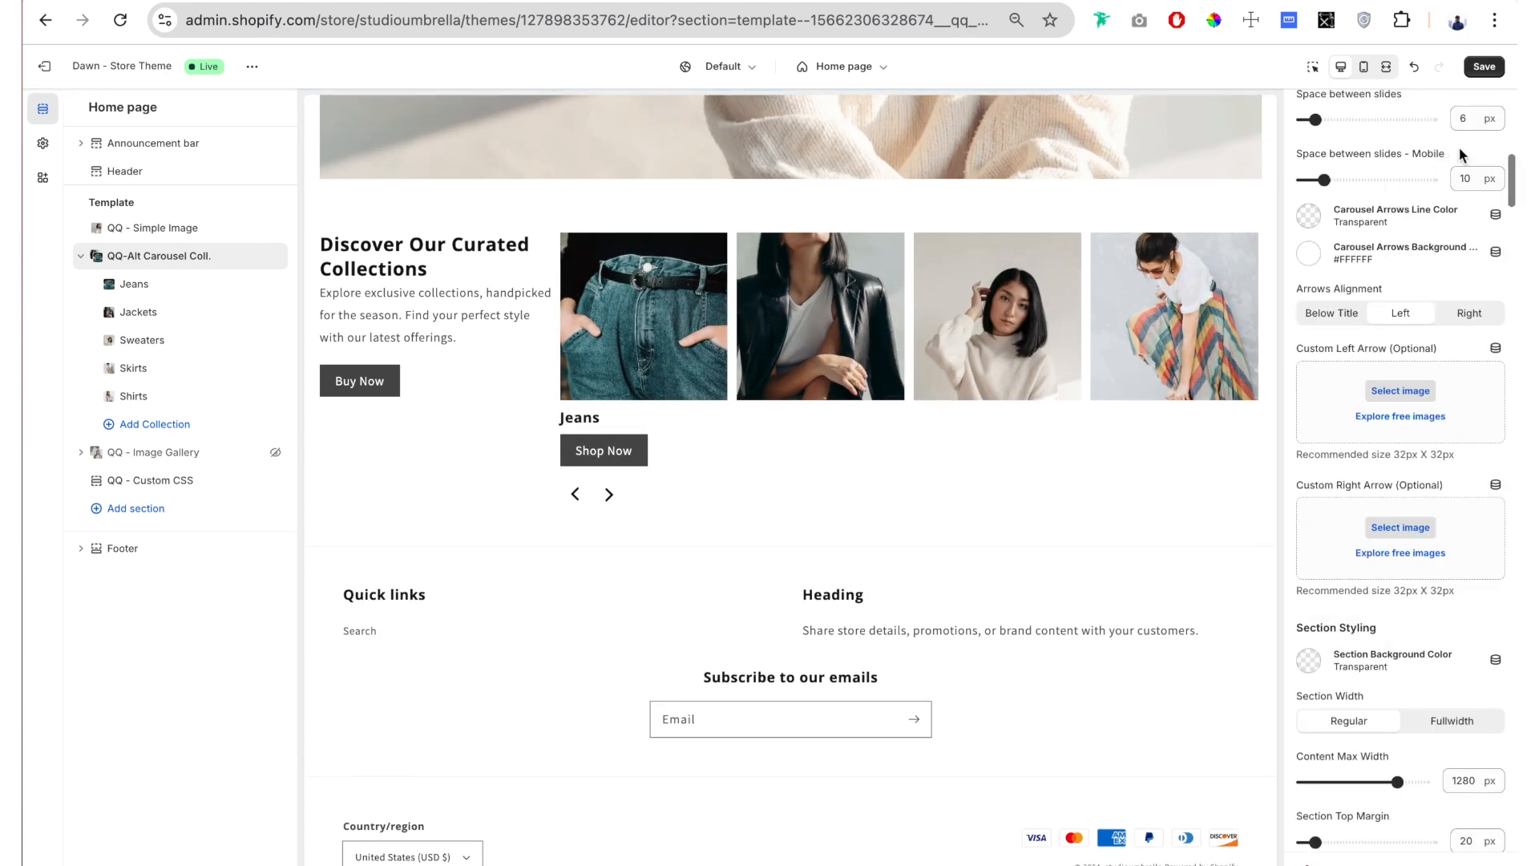
Step: Set the mobile space between the carousel slides to 6 px and turn off autoplay
{"action": "left_click_drag", "start_coordinate": [1457, 152], "coordinate": [1315, 180]}
{"action": "scroll", "coordinate": [1382, 303], "scroll_direction": "up", "scroll_amount": 3}
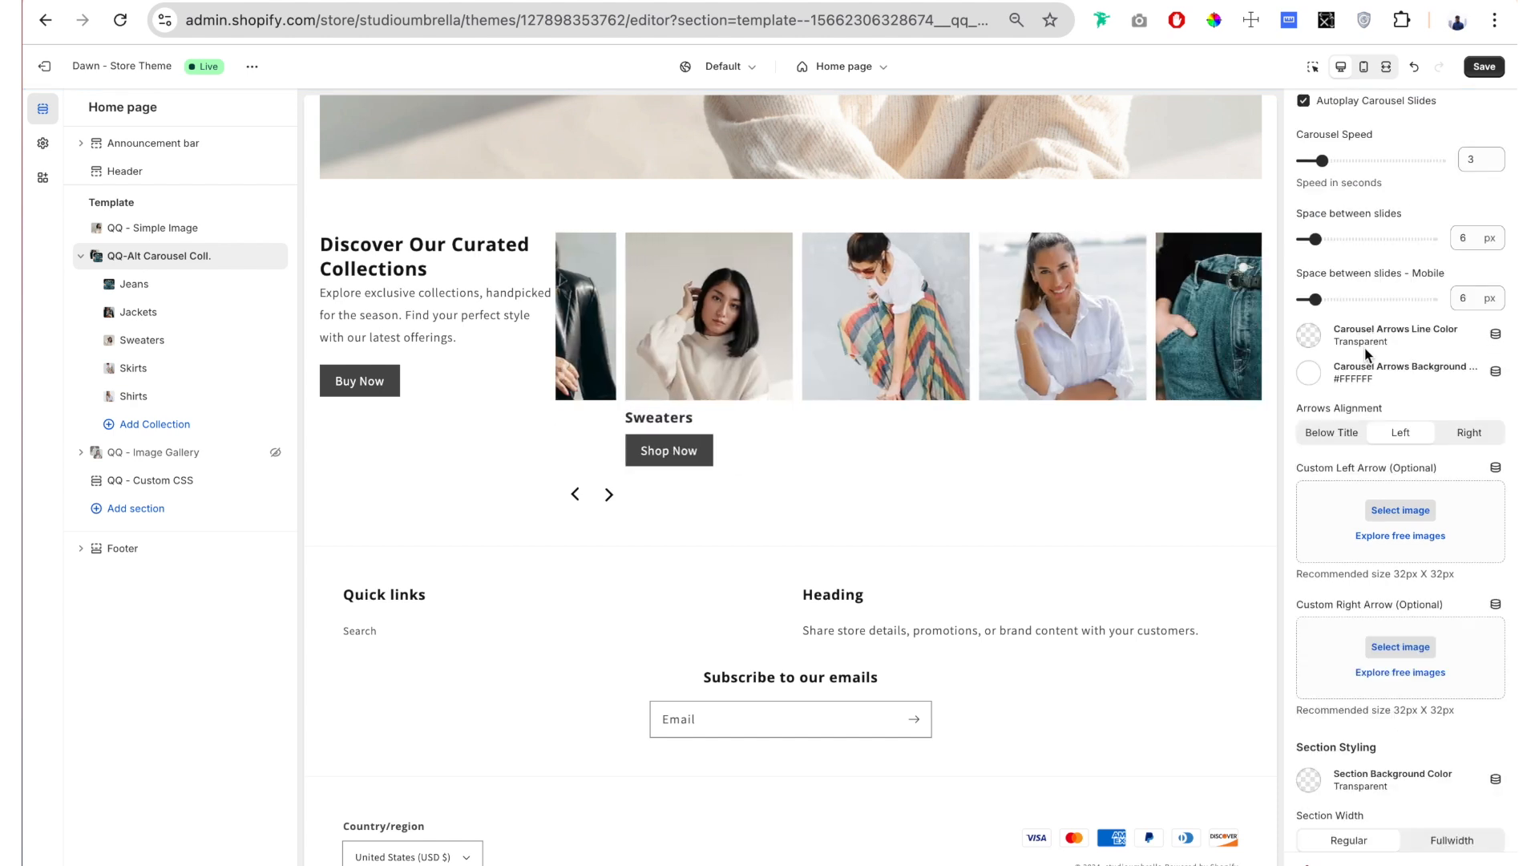
{"action": "left_click", "coordinate": [1304, 218]}
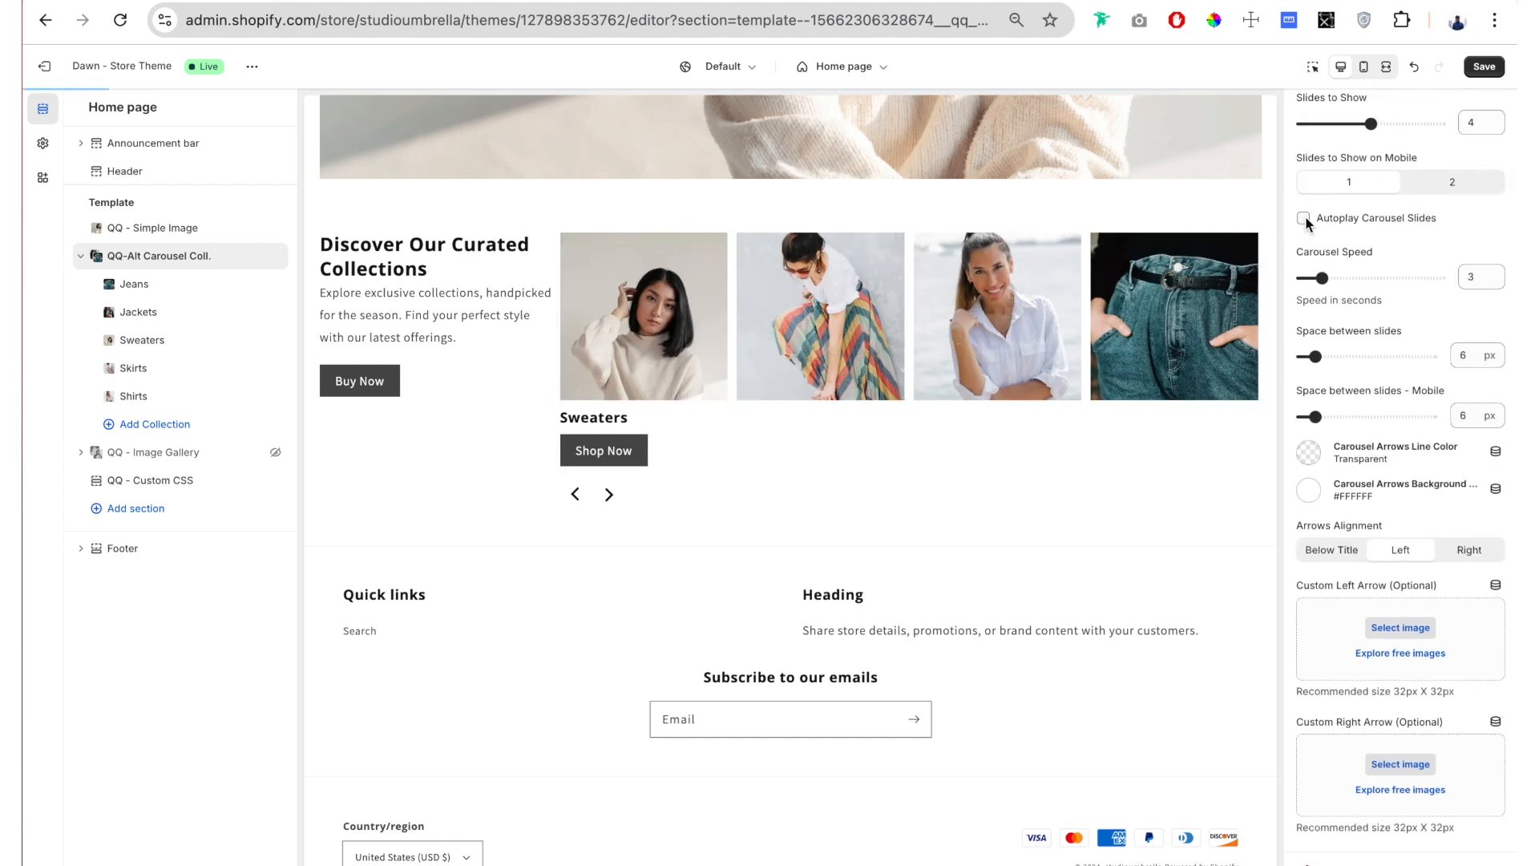
Step: Advance the carousel several slides with its next arrow in the preview to check manual navigation
{"action": "left_click", "coordinate": [609, 495]}
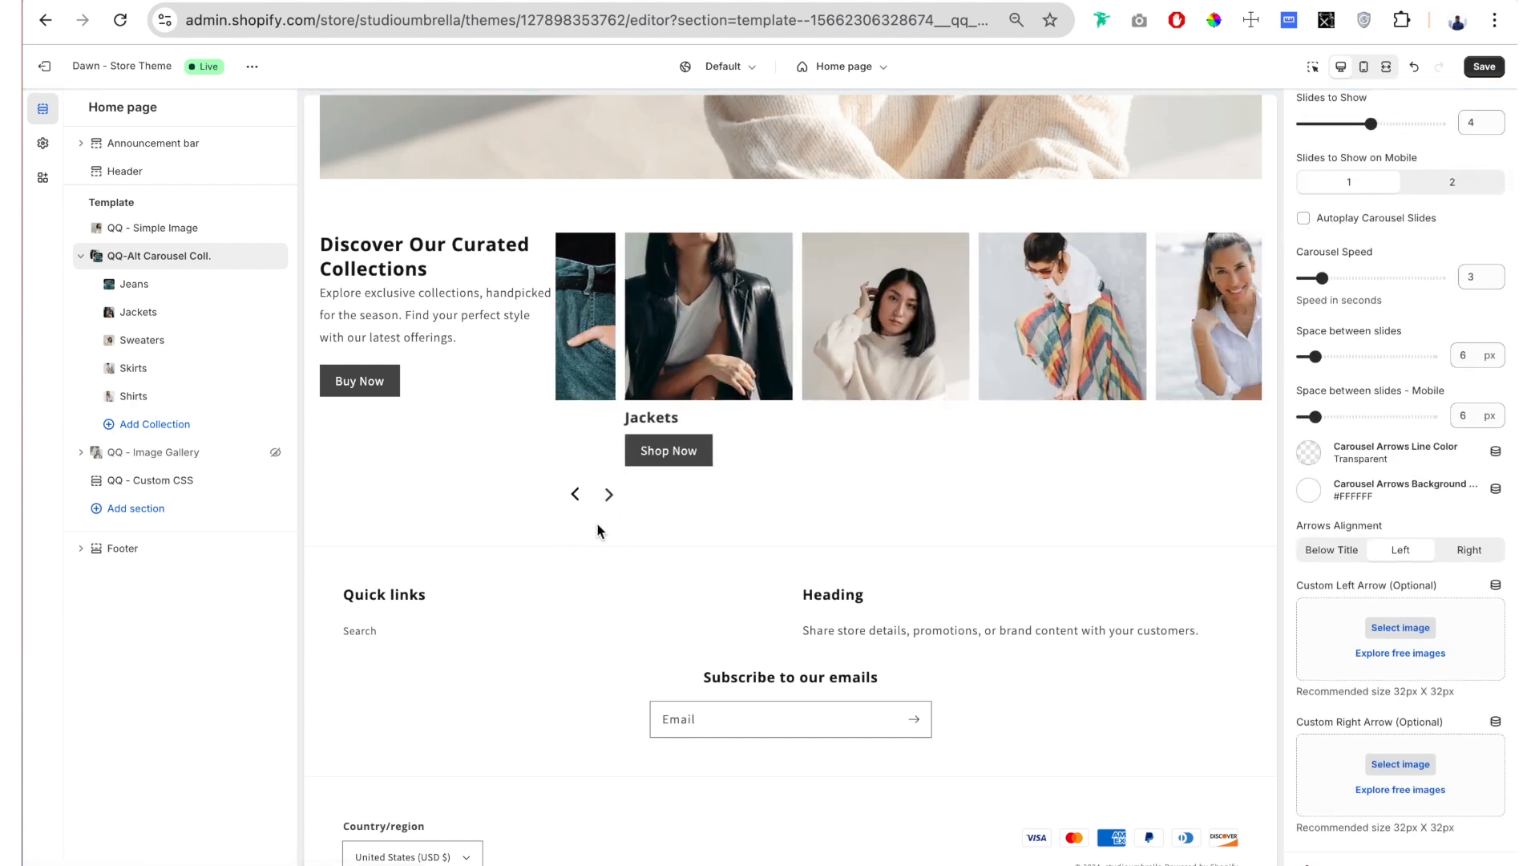
{"action": "left_click", "coordinate": [609, 495]}
{"action": "left_click", "coordinate": [609, 495]}
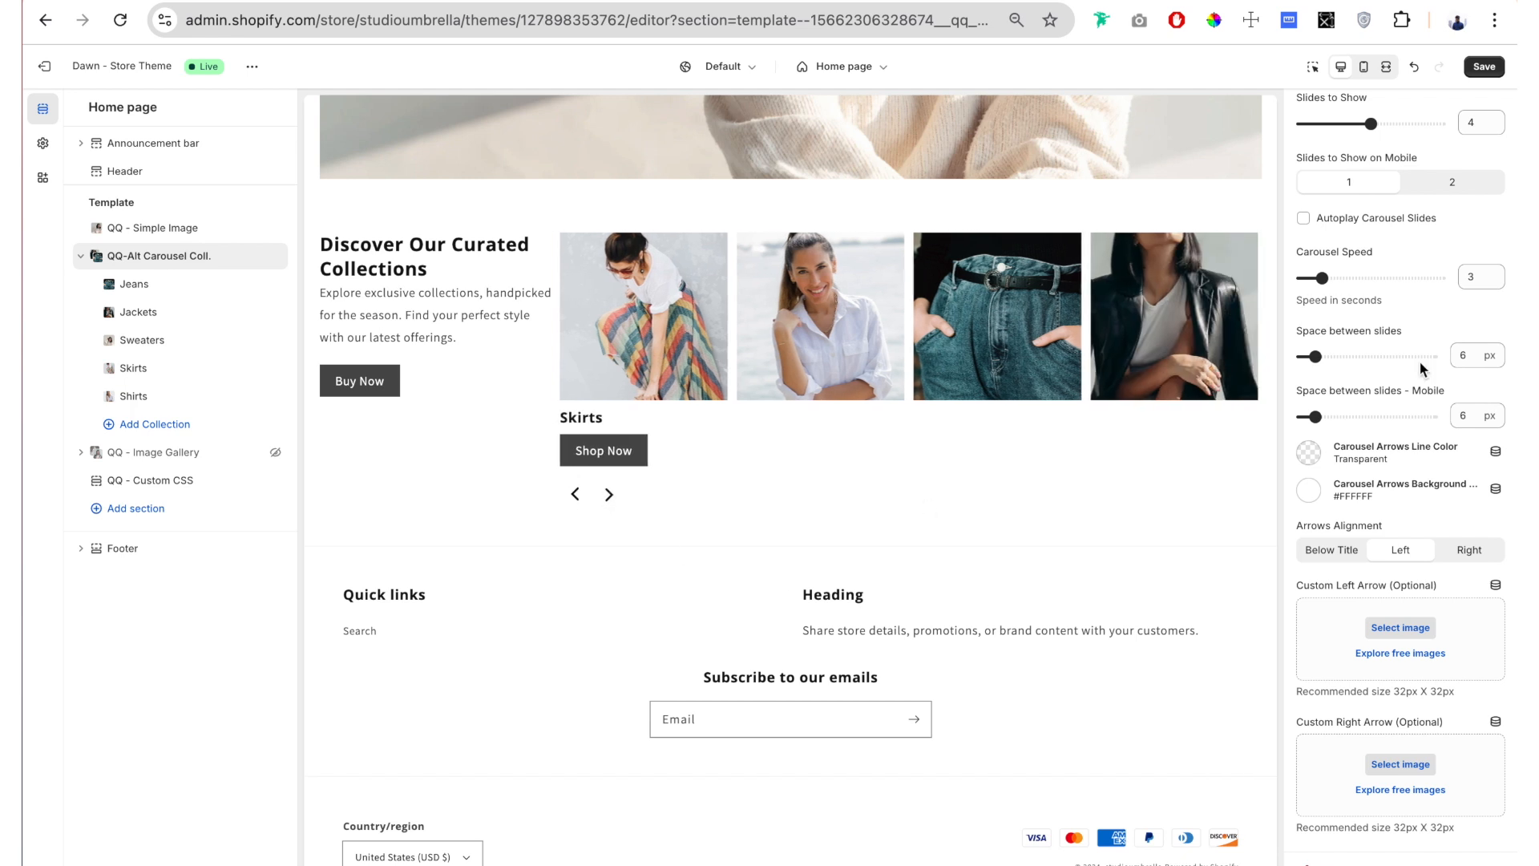
Step: Set the carousel arrows' line color to #FFFFFF and background color to #C57949, and test them on the slides
{"action": "scroll", "coordinate": [1372, 293], "scroll_direction": "down", "scroll_amount": 3}
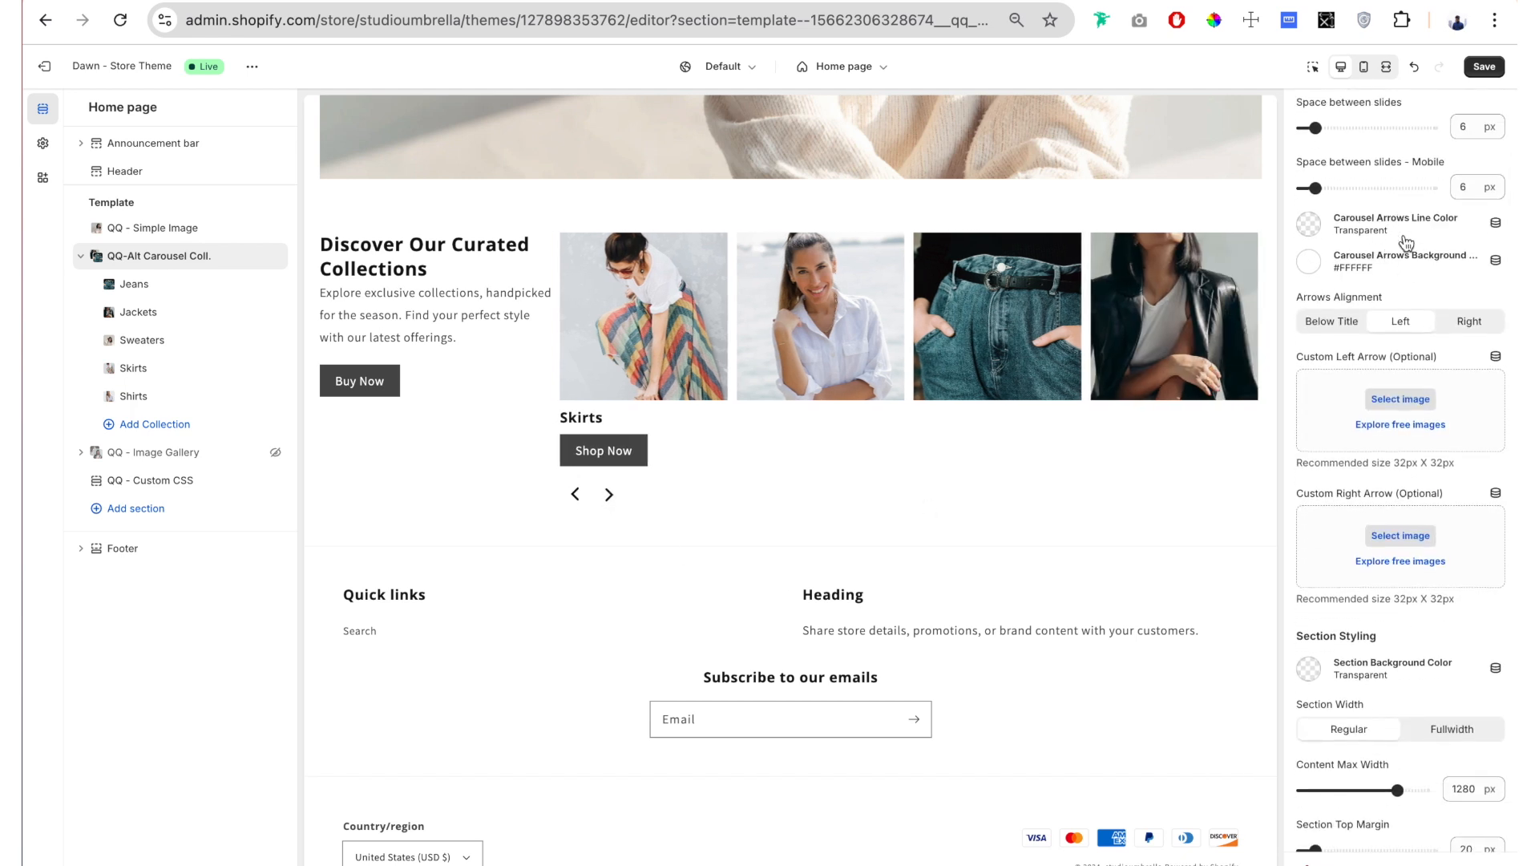
{"action": "left_click", "coordinate": [1310, 226]}
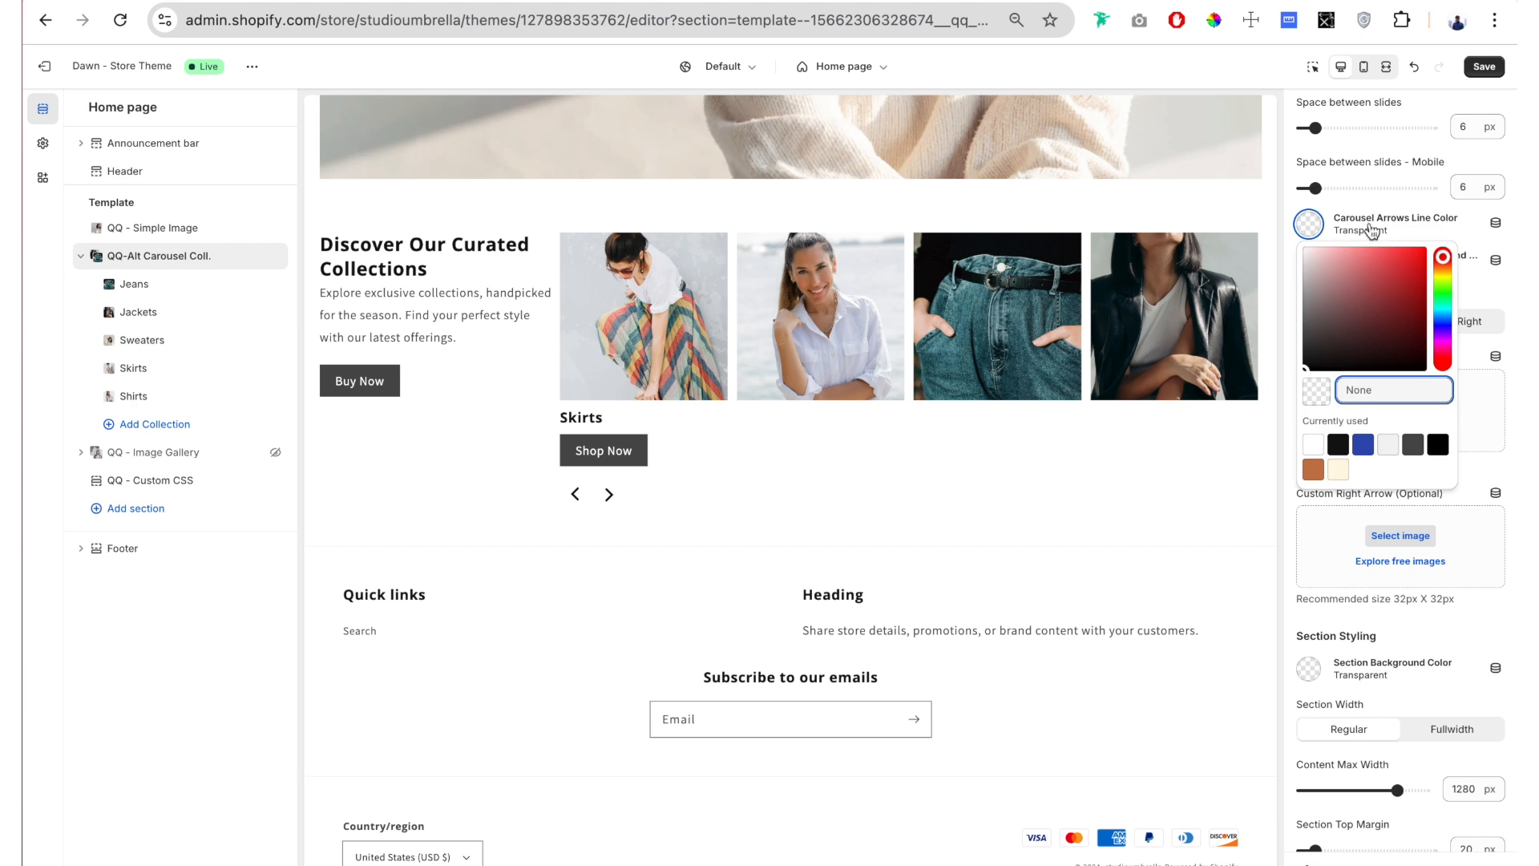
{"action": "left_click", "coordinate": [1313, 443]}
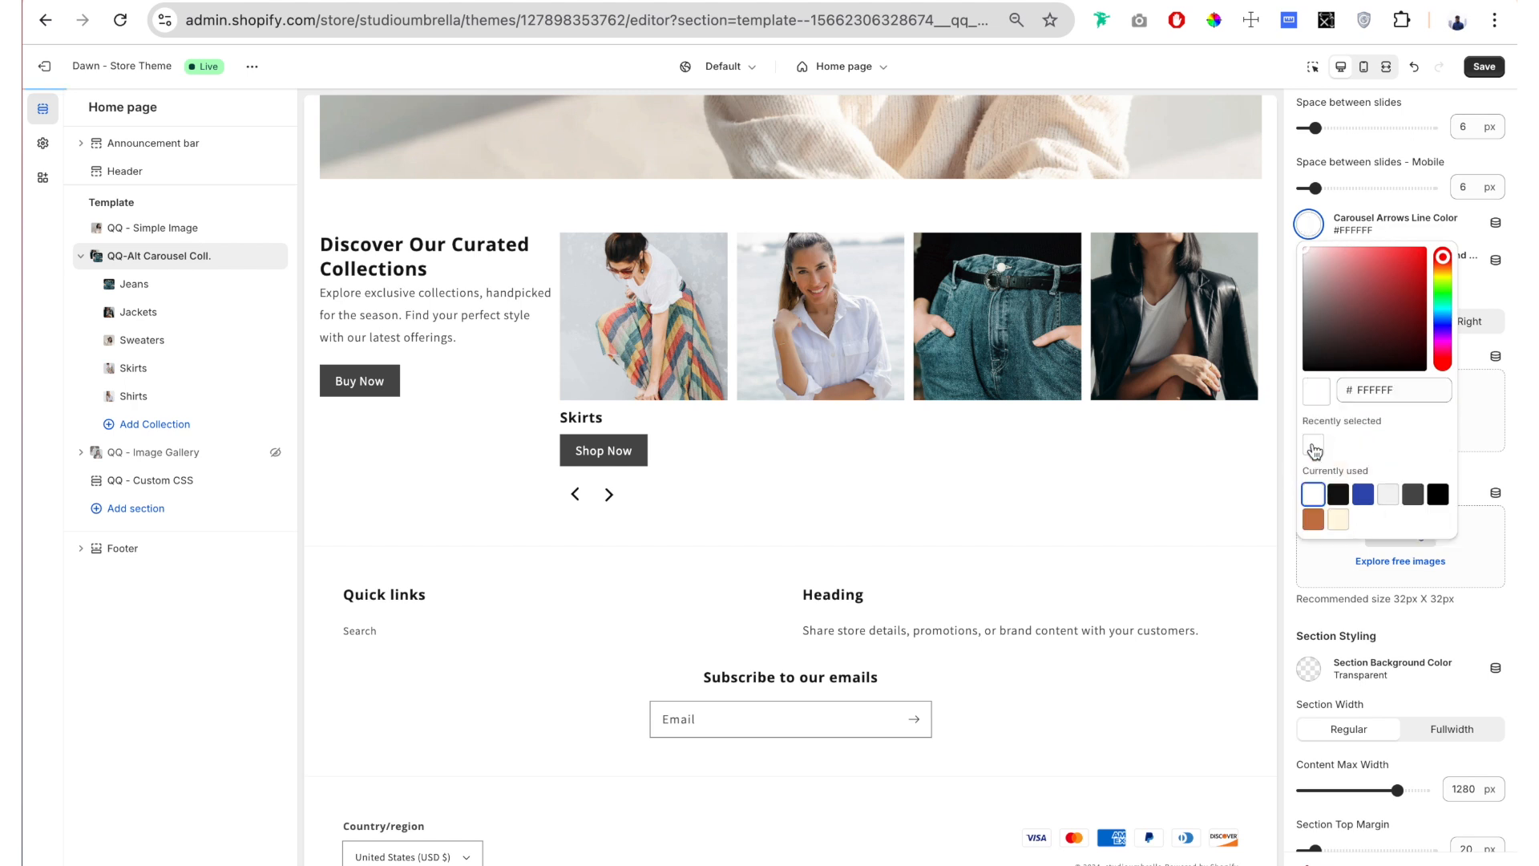
{"action": "left_click", "coordinate": [1291, 219]}
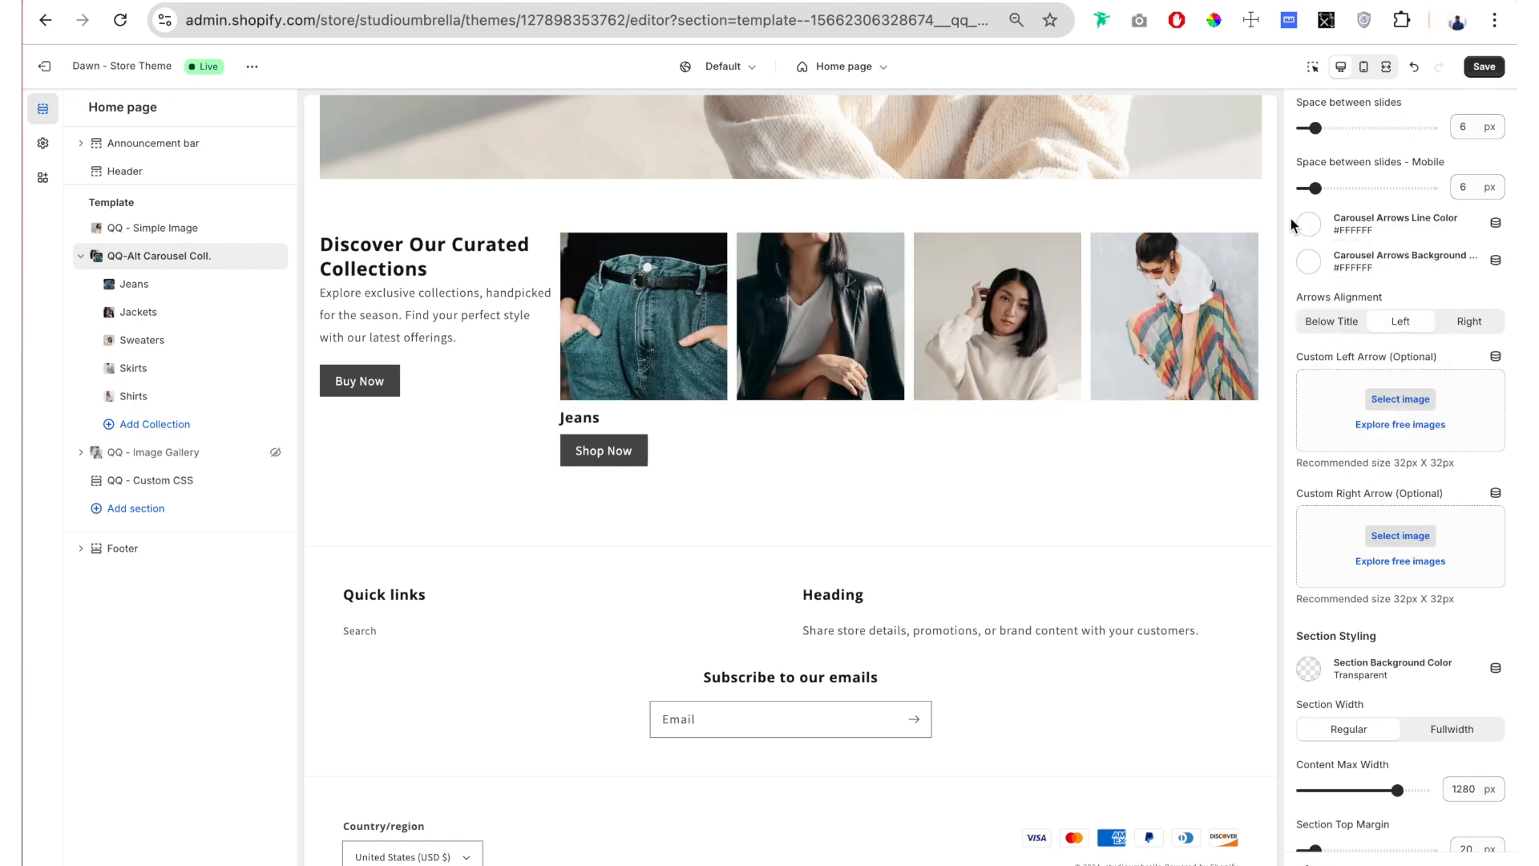
{"action": "left_click", "coordinate": [1316, 263]}
{"action": "left_click", "coordinate": [1314, 557]}
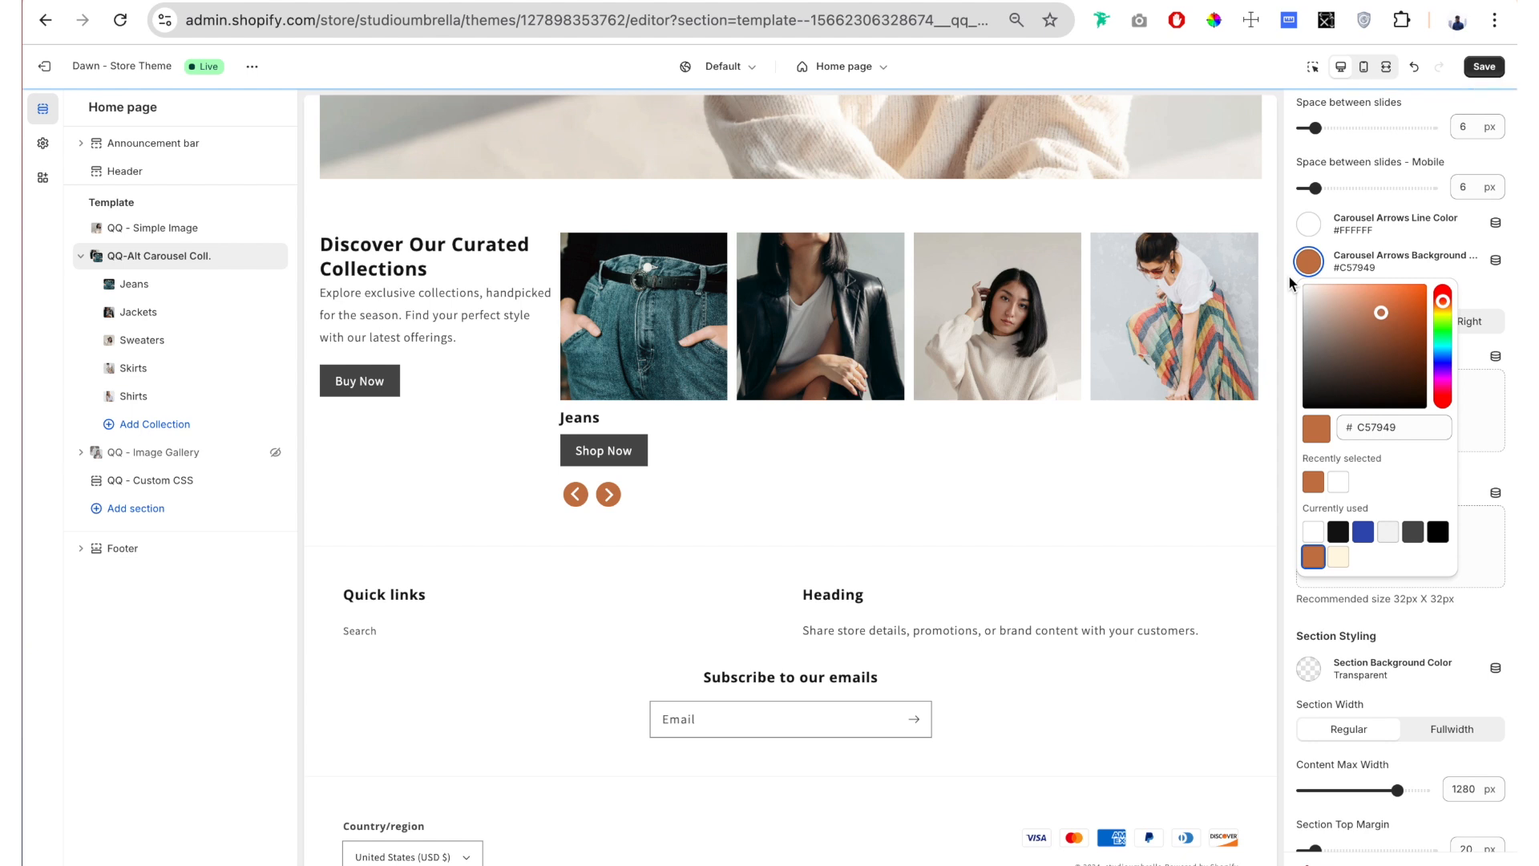
{"action": "left_click", "coordinate": [1290, 276]}
{"action": "left_click", "coordinate": [608, 494]}
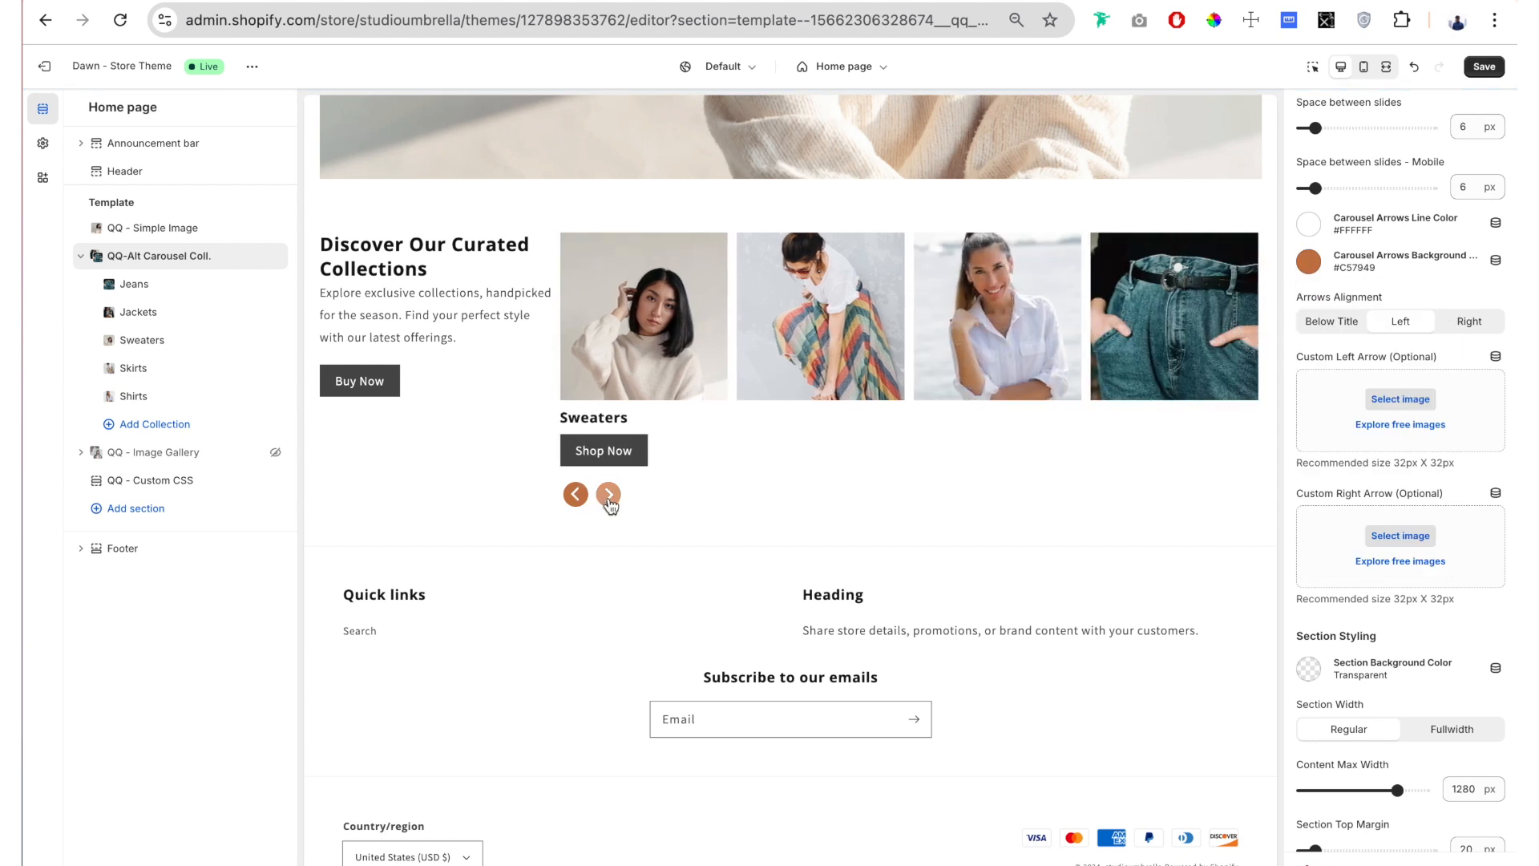
{"action": "left_click", "coordinate": [608, 495]}
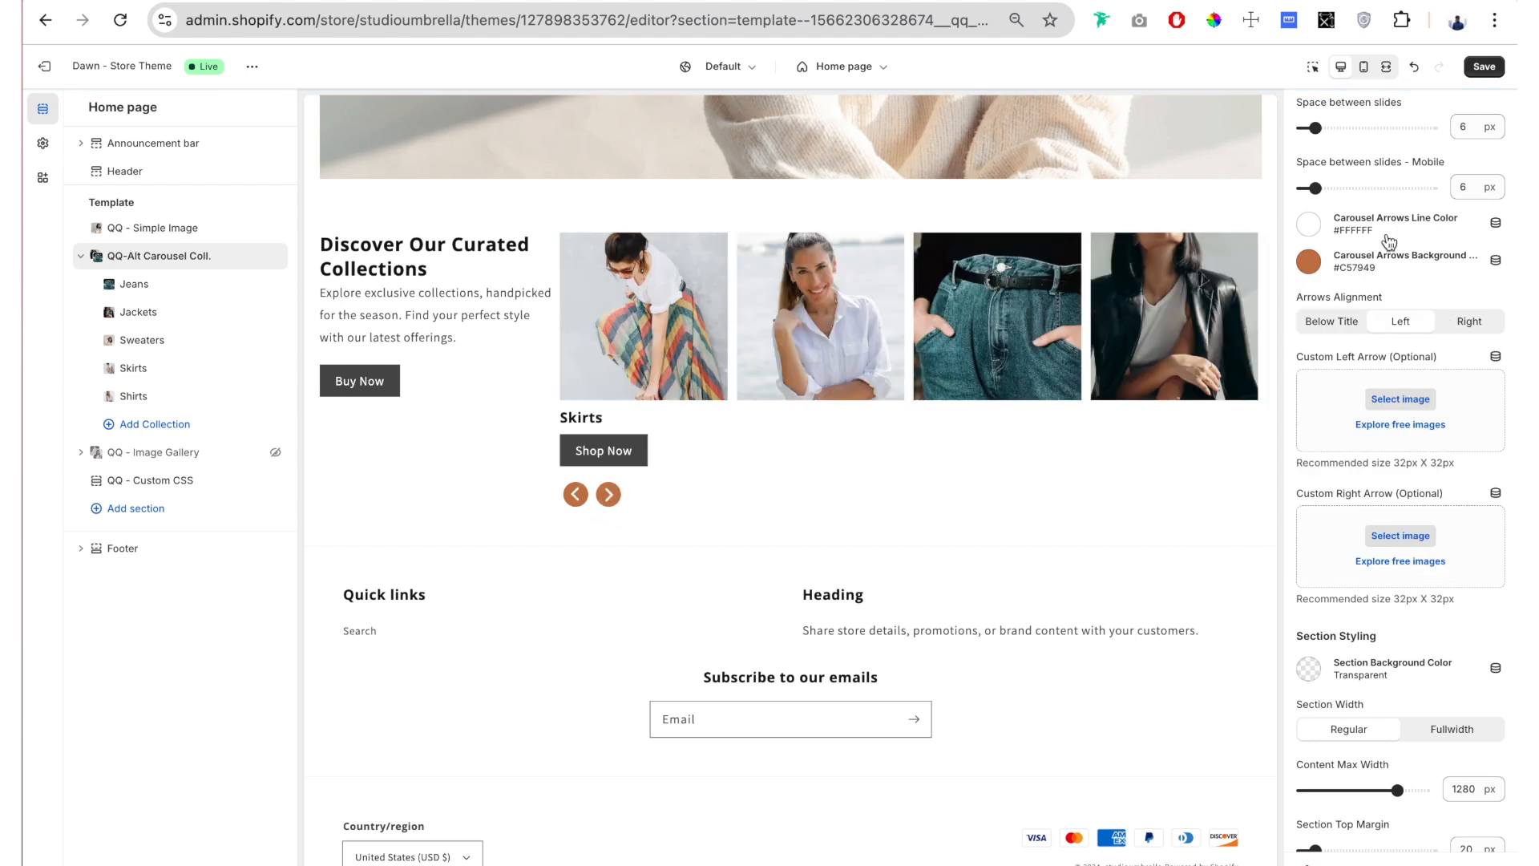
Step: Try the Right and Below Title alignments for the carousel arrows and restore the Left alignment
{"action": "scroll", "coordinate": [1373, 229], "scroll_direction": "down", "scroll_amount": 1}
{"action": "left_click_drag", "start_coordinate": [1401, 204], "coordinate": [1299, 207]}
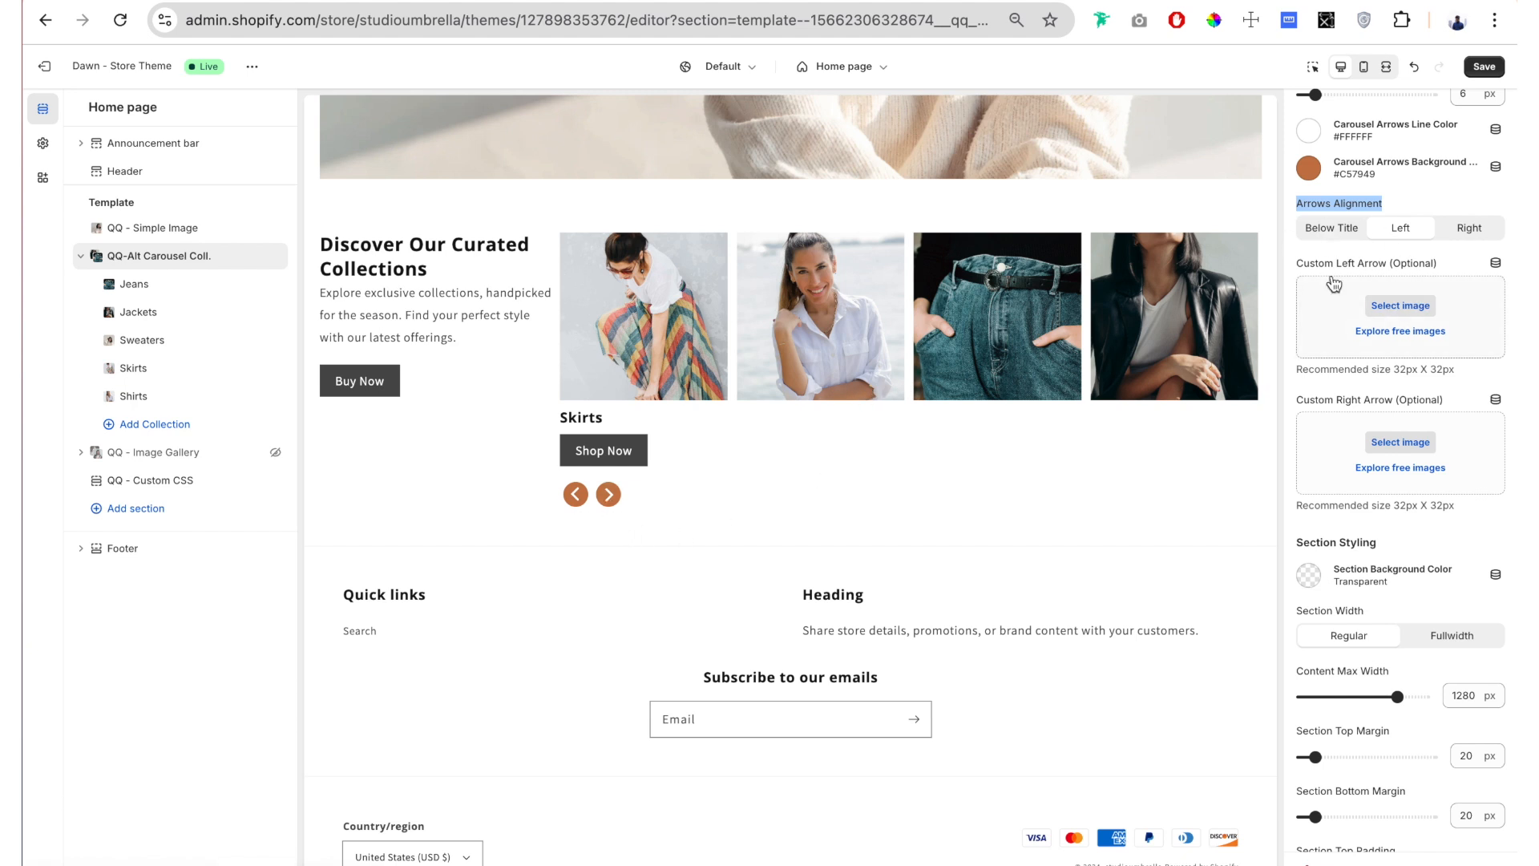
{"action": "left_click", "coordinate": [1447, 232]}
{"action": "left_click", "coordinate": [1331, 230]}
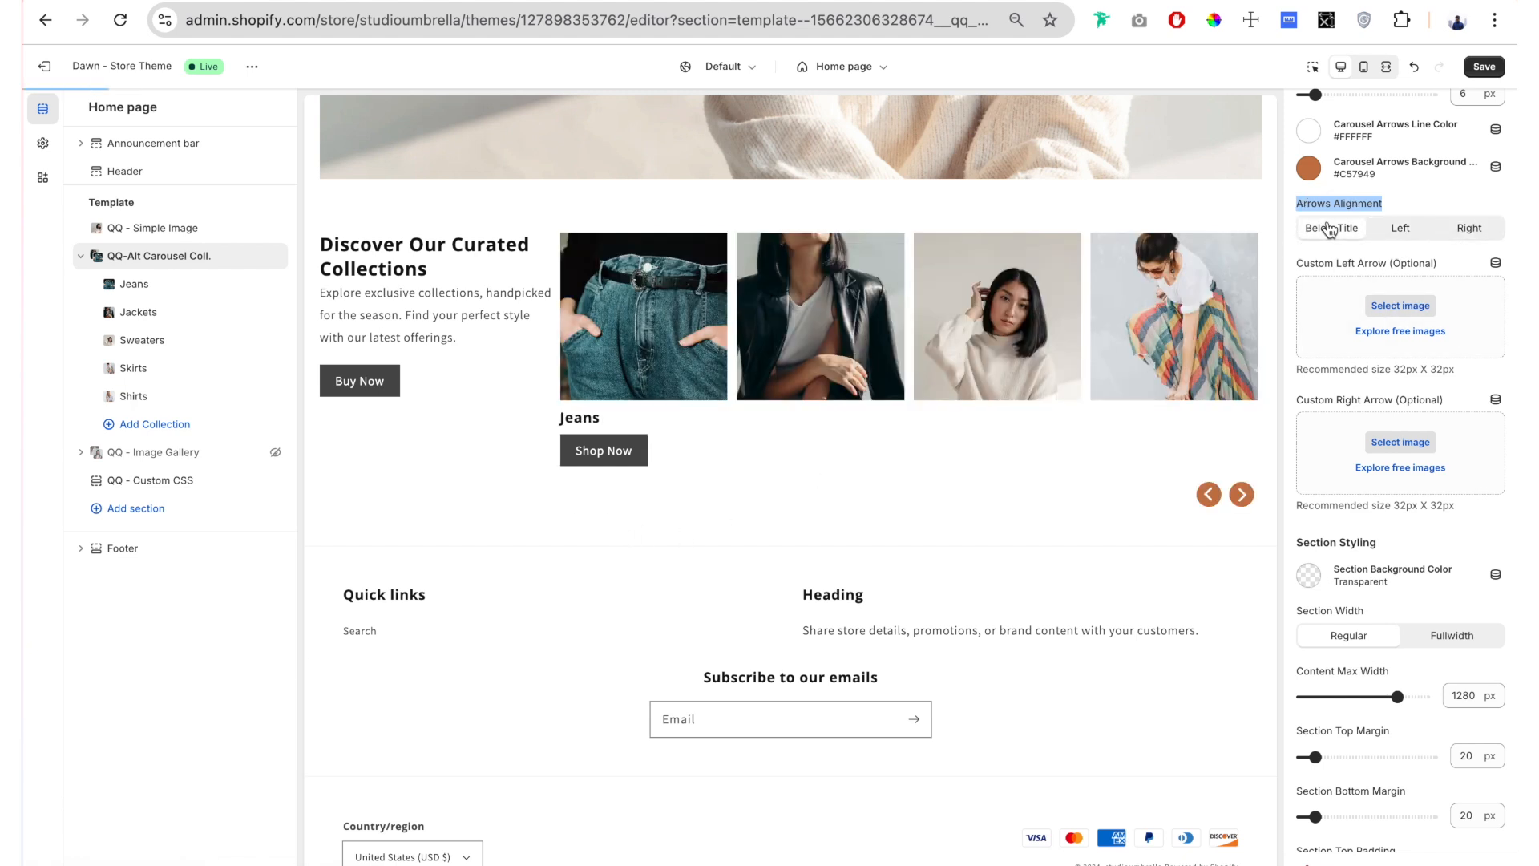
{"action": "left_click", "coordinate": [367, 436]}
{"action": "left_click", "coordinate": [367, 436]}
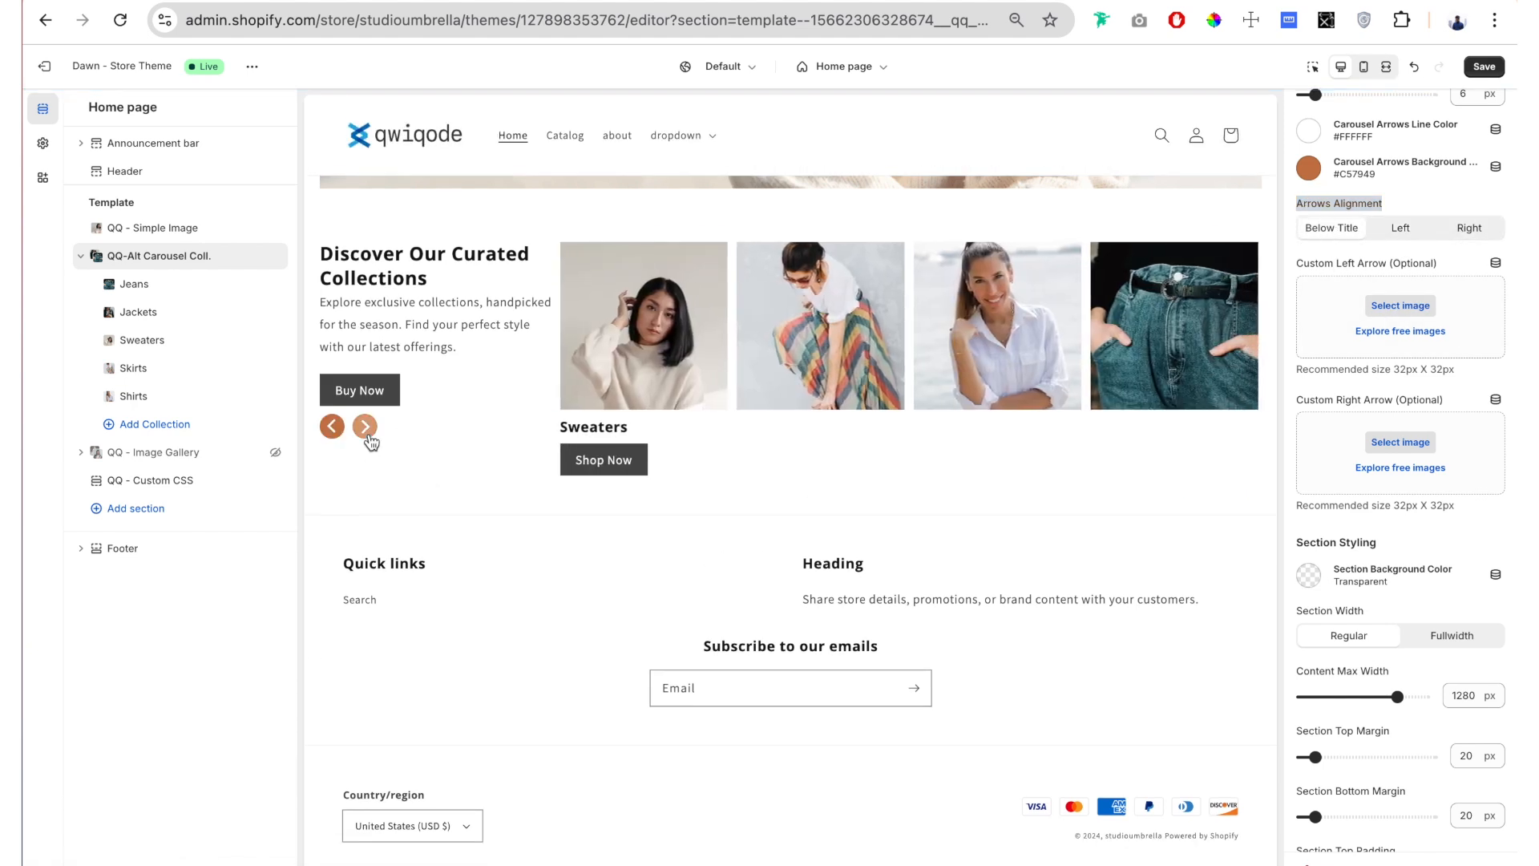
{"action": "left_click", "coordinate": [367, 437]}
{"action": "left_click", "coordinate": [1401, 227]}
Step: Try the next-icon PNG as the custom right arrow and remove it again
{"action": "scroll", "coordinate": [1348, 380], "scroll_direction": "down", "scroll_amount": 2}
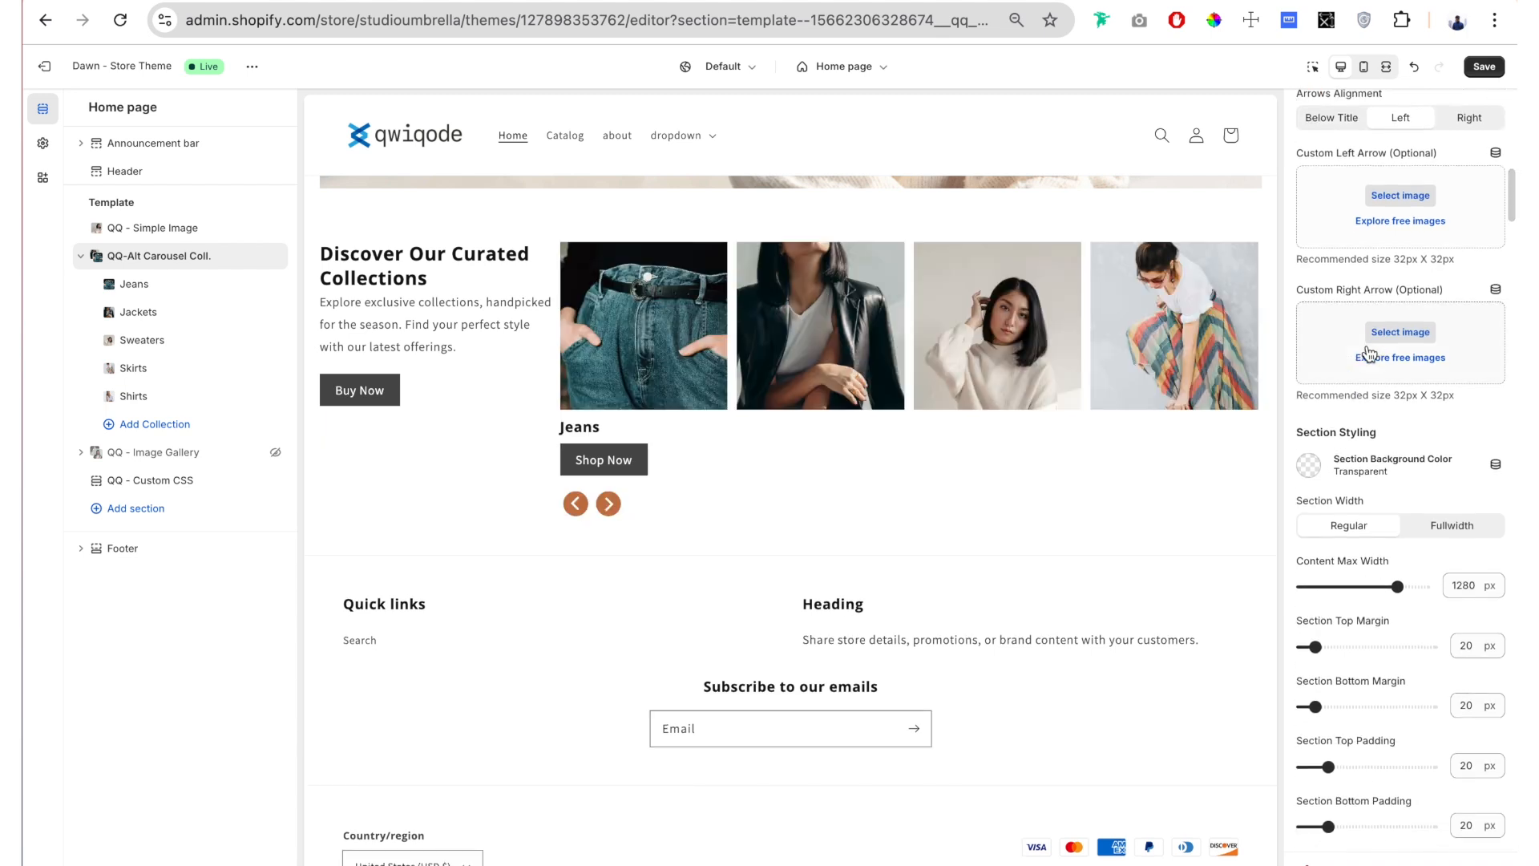
{"action": "scroll", "coordinate": [1323, 213], "scroll_direction": "down", "scroll_amount": 1}
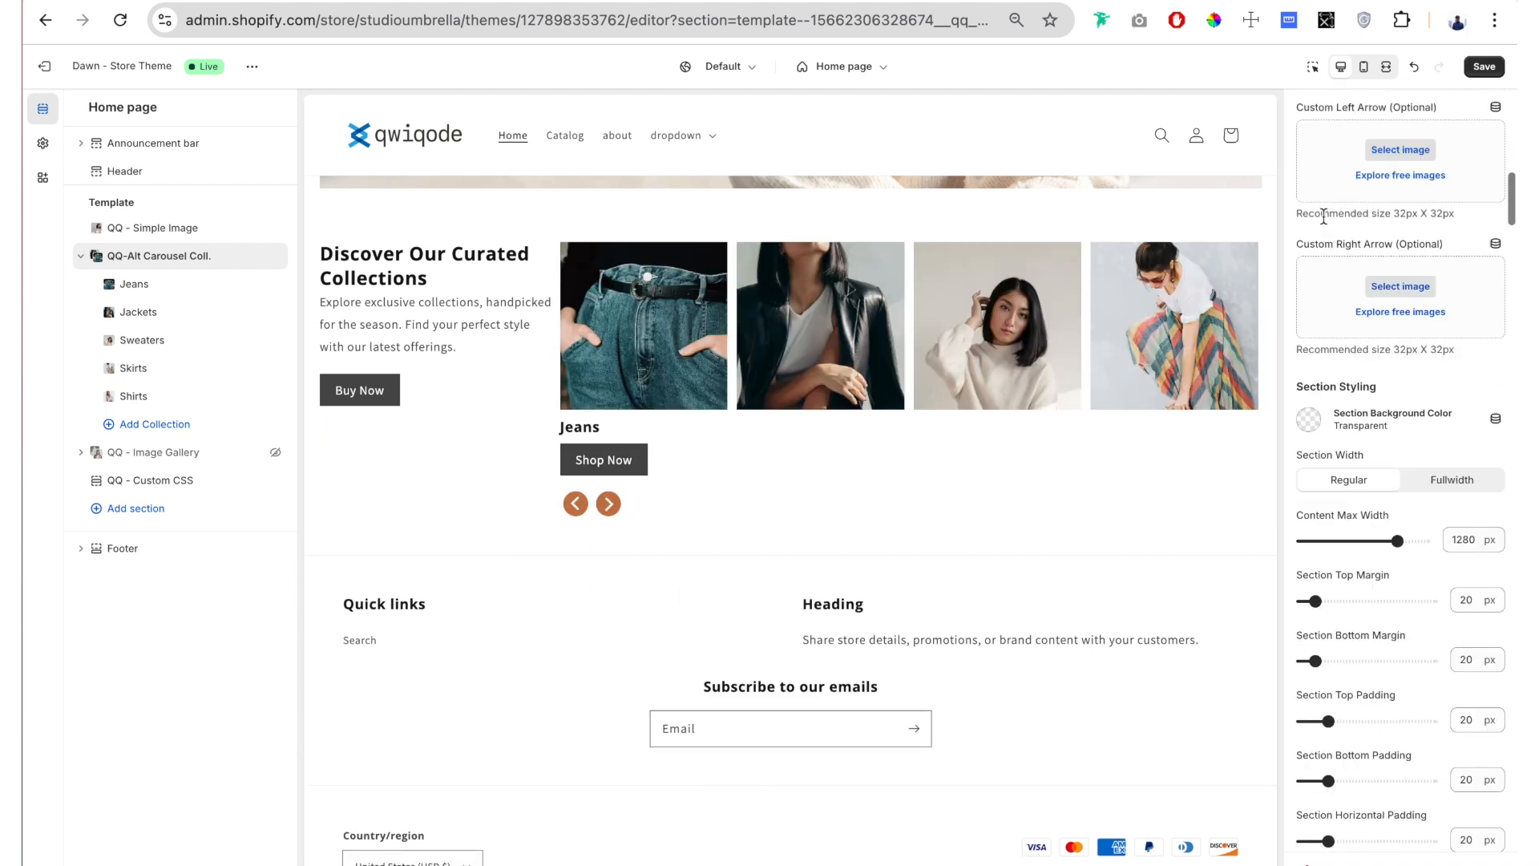
{"action": "left_click", "coordinate": [1397, 289]}
{"action": "left_click", "coordinate": [462, 577]}
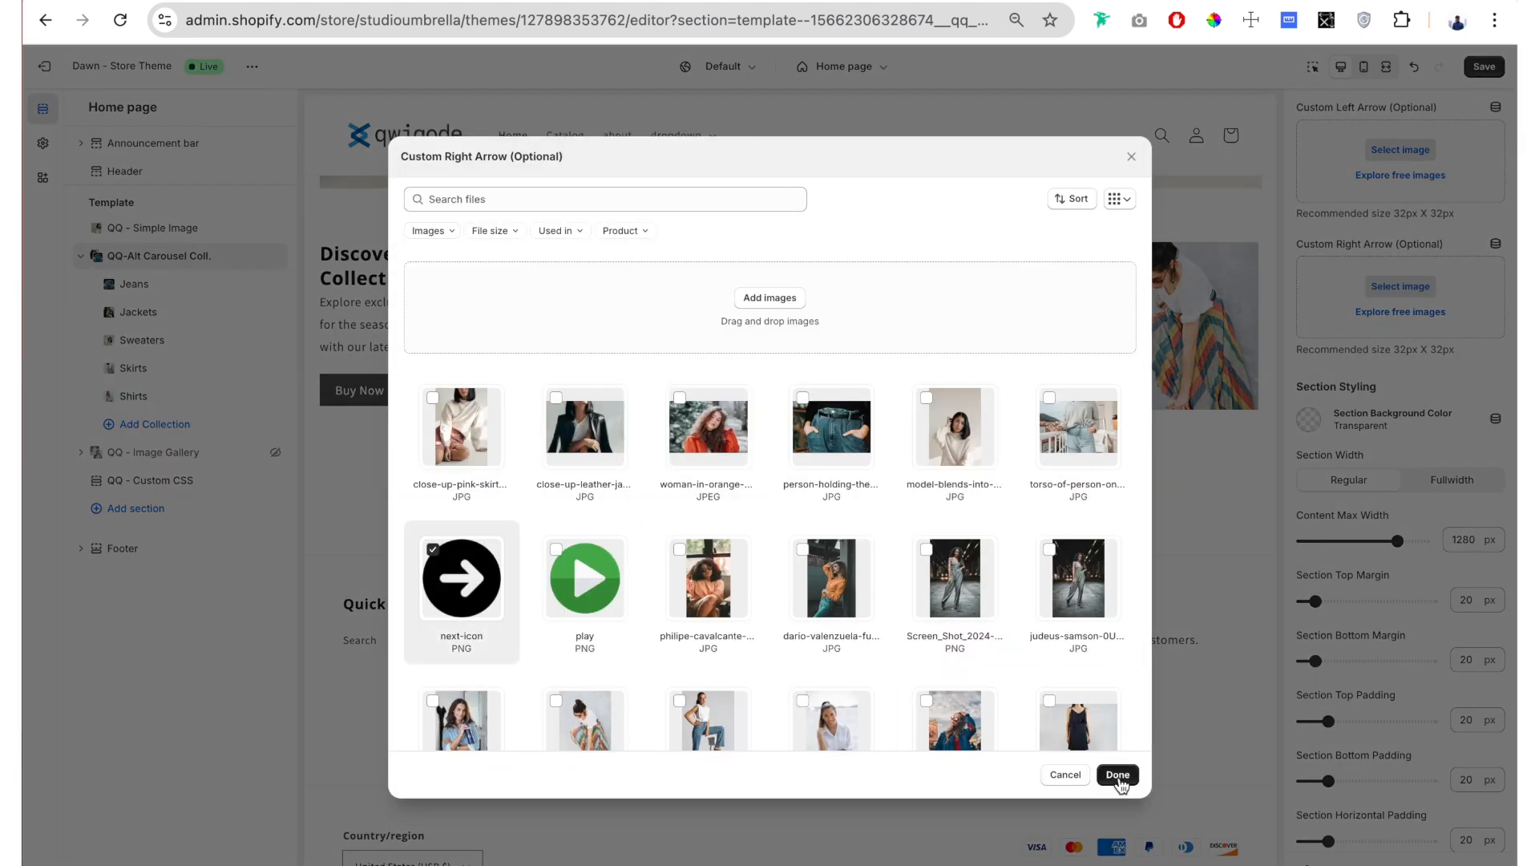
{"action": "left_click", "coordinate": [1117, 774]}
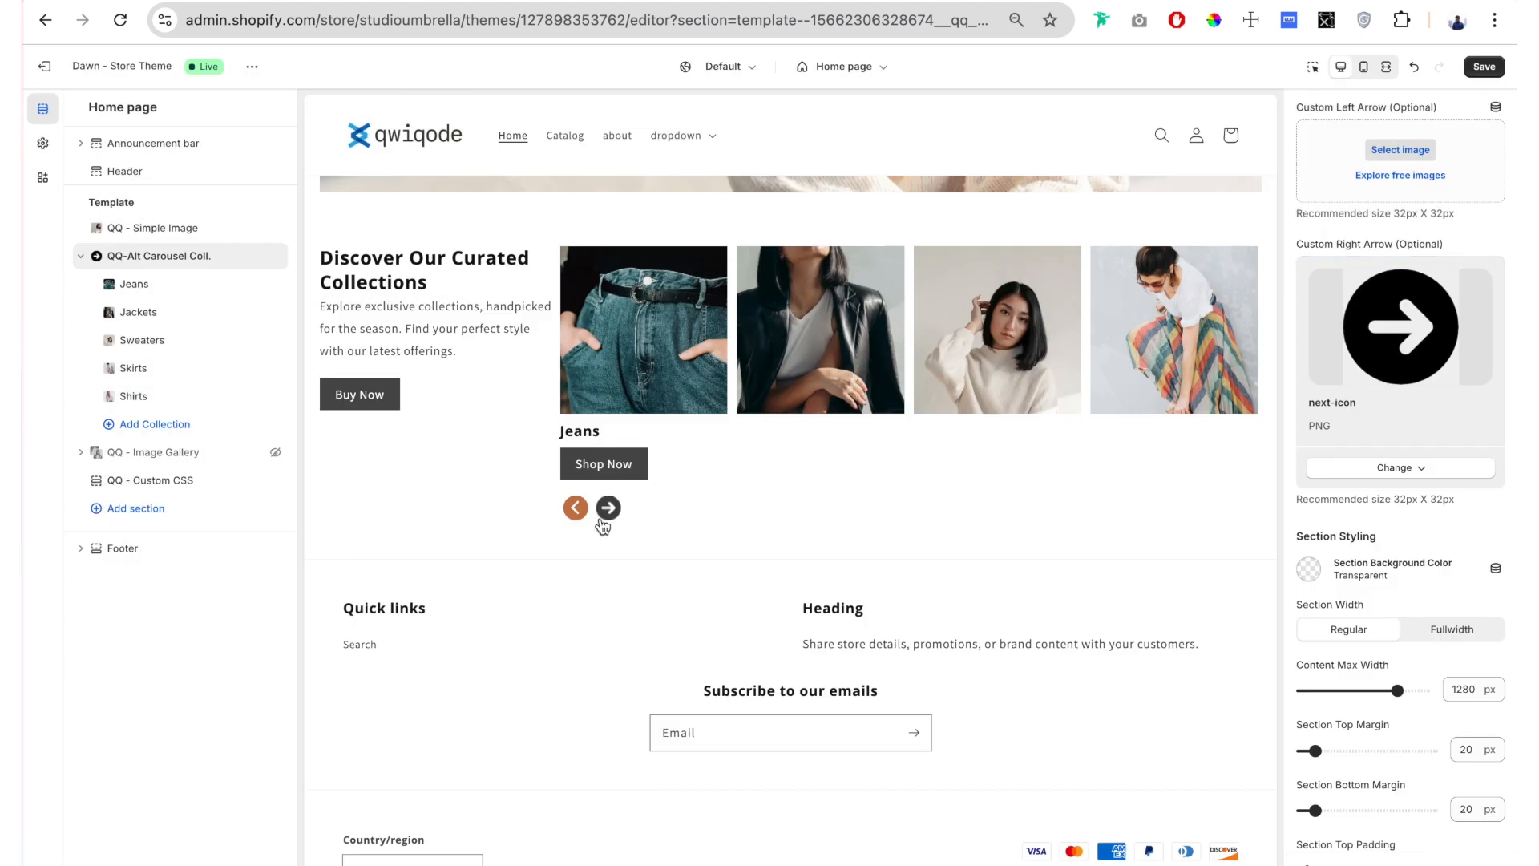
{"action": "scroll", "coordinate": [1427, 243], "scroll_direction": "up", "scroll_amount": 1}
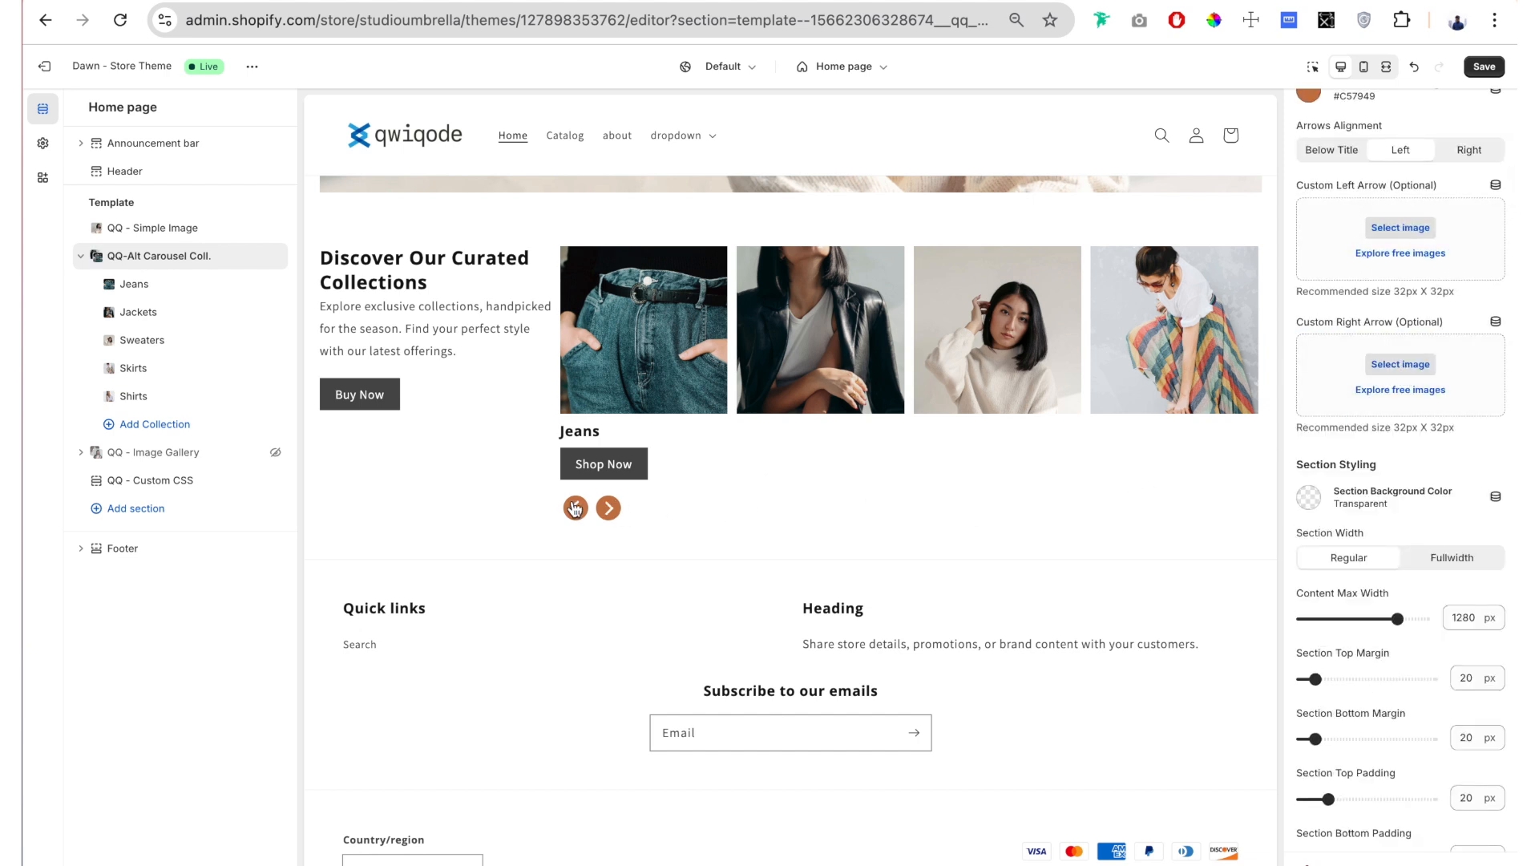
Step: Set the carousel section's background color to #FFF7E3
{"action": "scroll", "coordinate": [1406, 409], "scroll_direction": "down", "scroll_amount": 3}
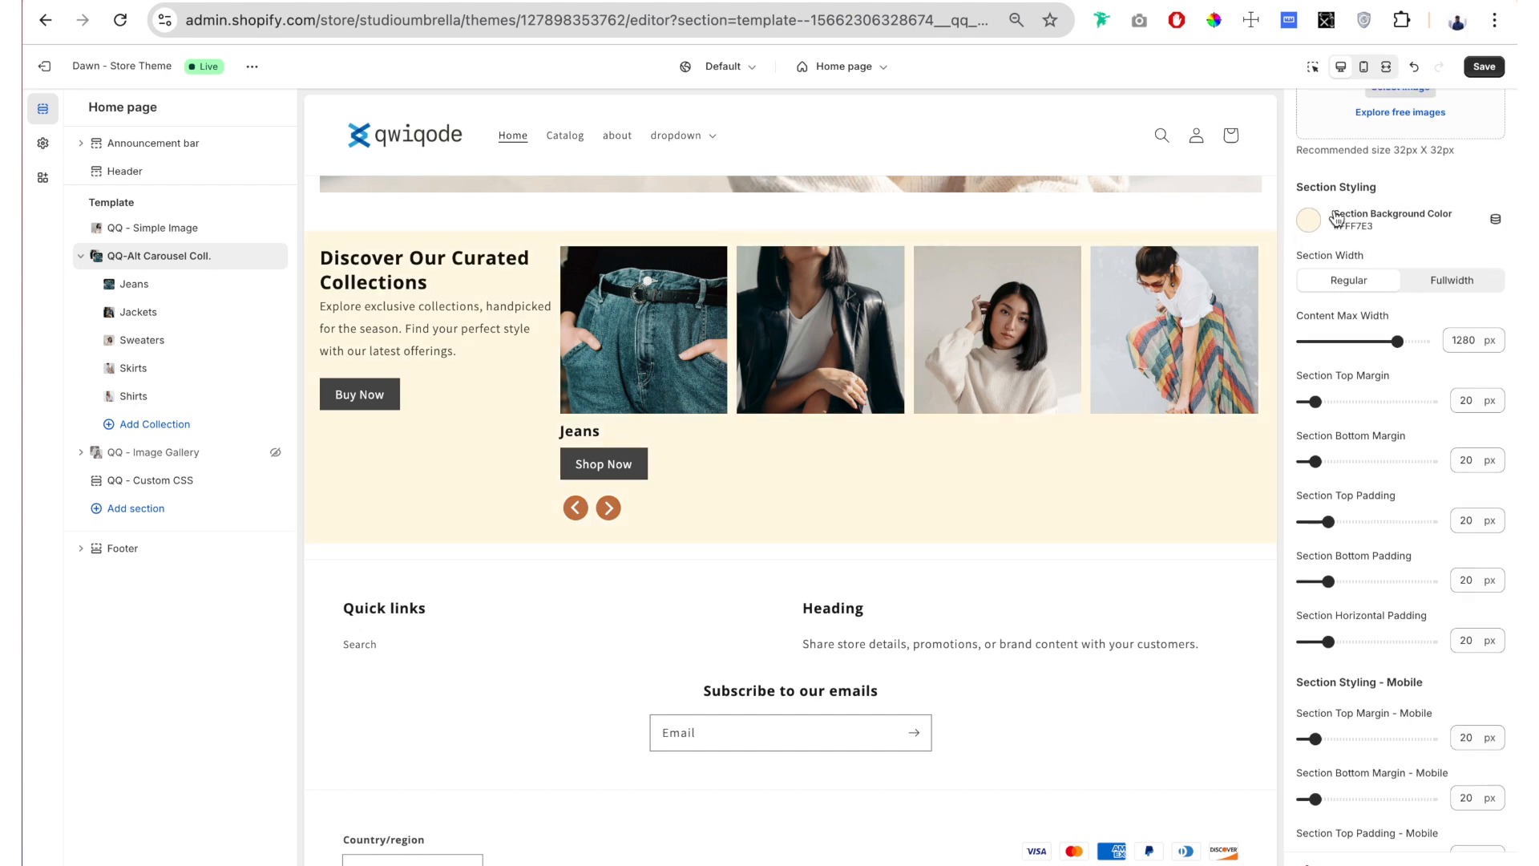
{"action": "scroll", "coordinate": [1330, 228], "scroll_direction": "down", "scroll_amount": 1}
{"action": "scroll", "coordinate": [1383, 125], "scroll_direction": "down", "scroll_amount": 1}
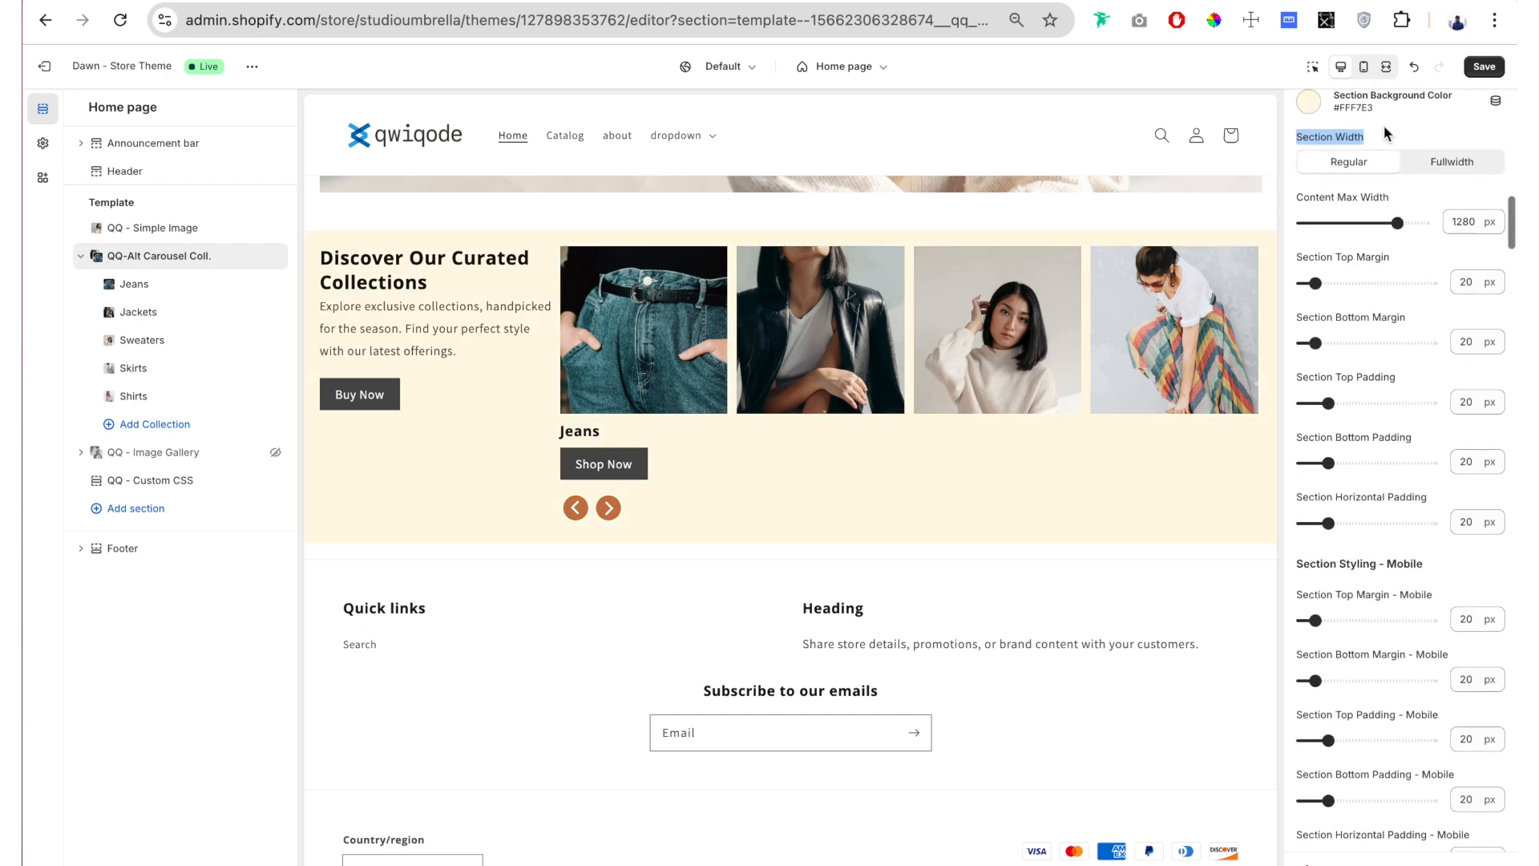
Step: Change the Section Width from Regular to Fullwidth, comparing both widths in the fullscreen preview
{"action": "left_click_drag", "start_coordinate": [1373, 124], "coordinate": [1292, 128]}
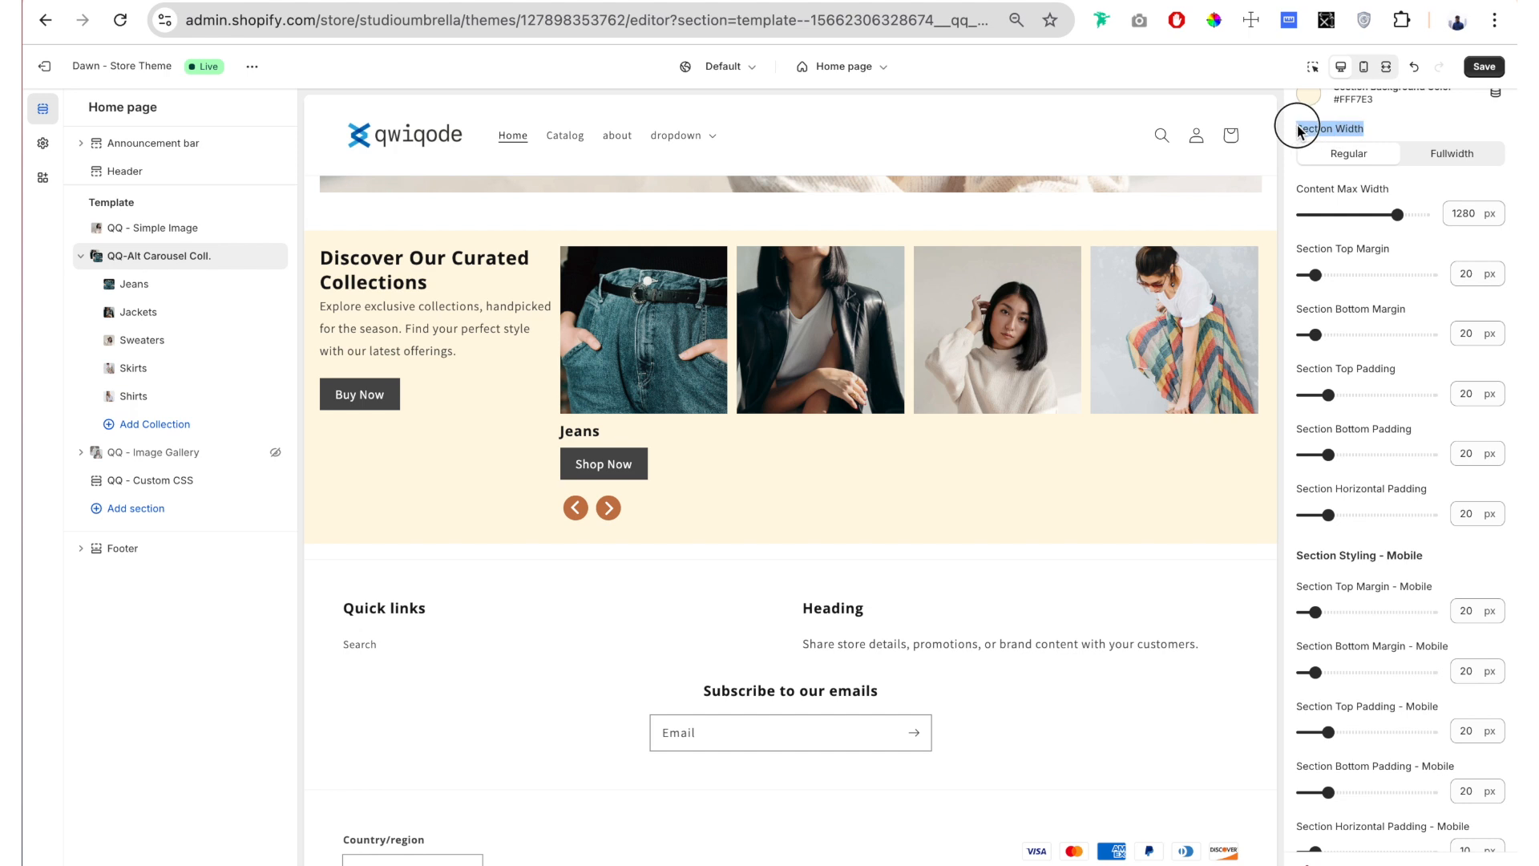
{"action": "left_click", "coordinate": [1388, 69]}
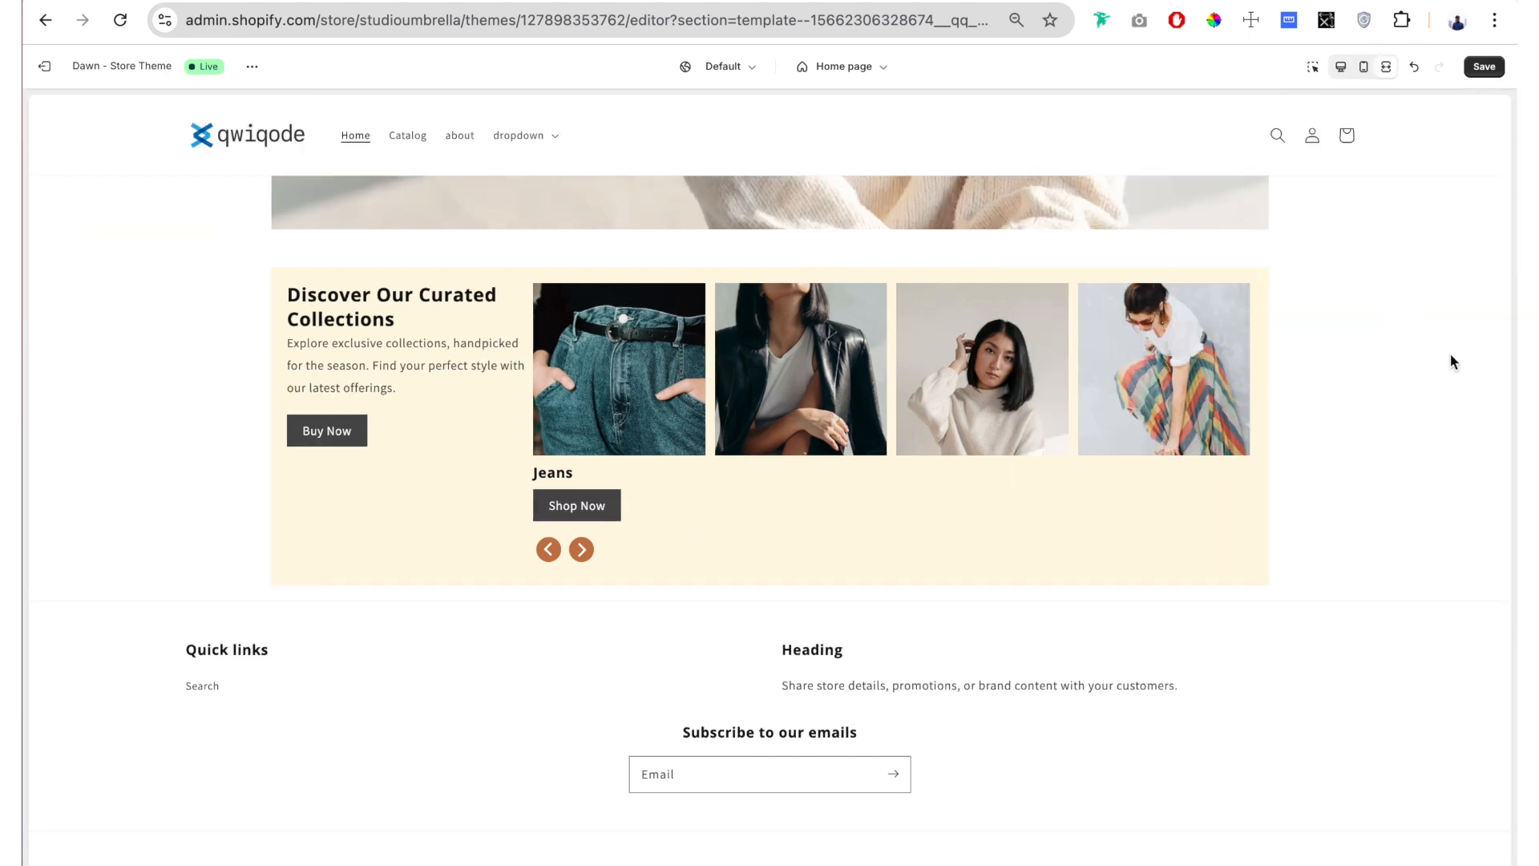
{"action": "left_click", "coordinate": [1340, 67]}
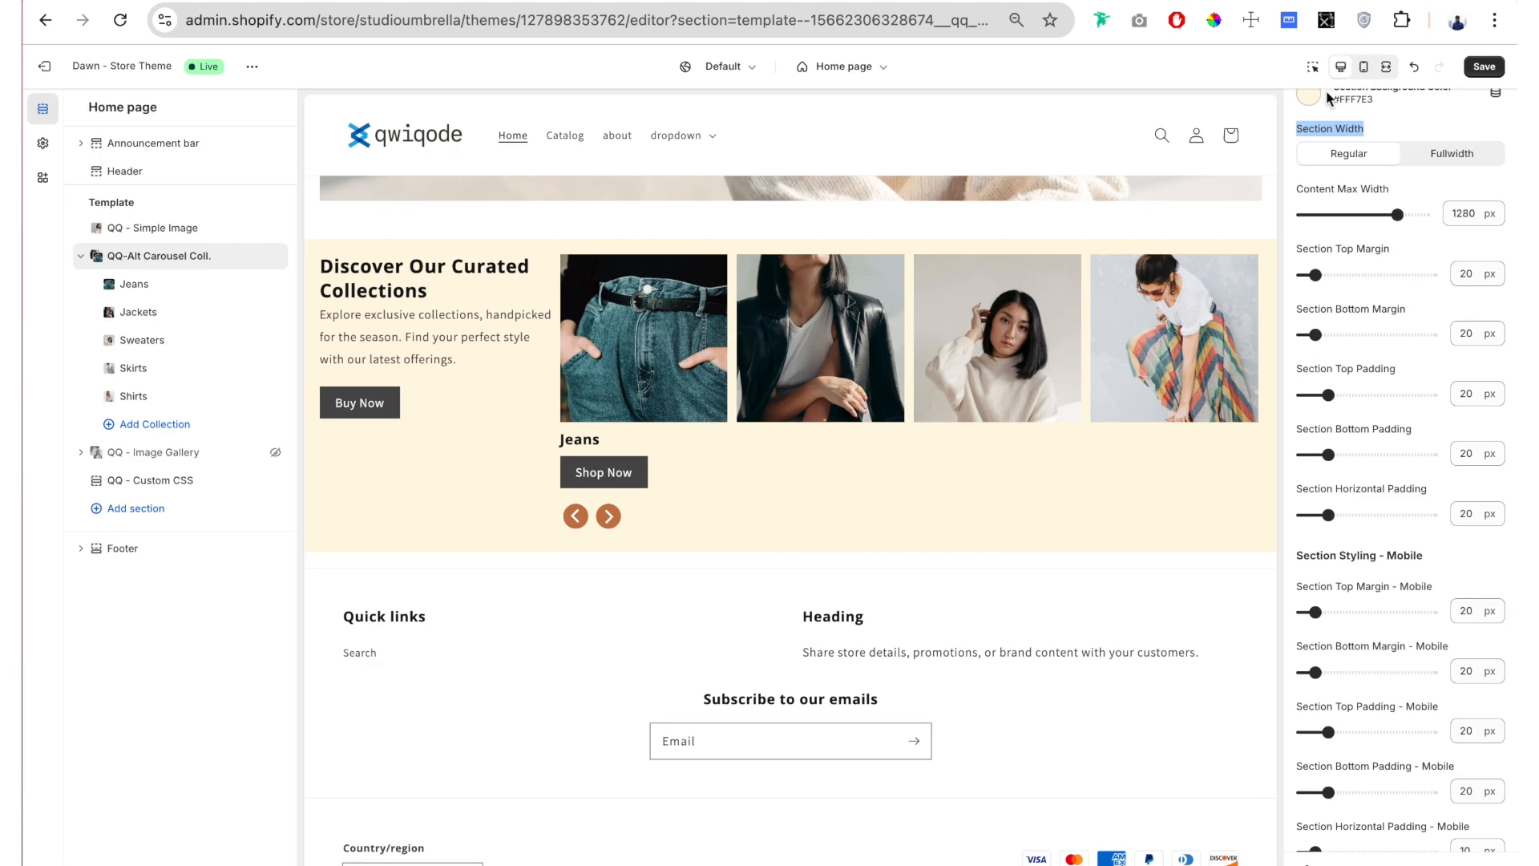
{"action": "left_click", "coordinate": [1457, 155]}
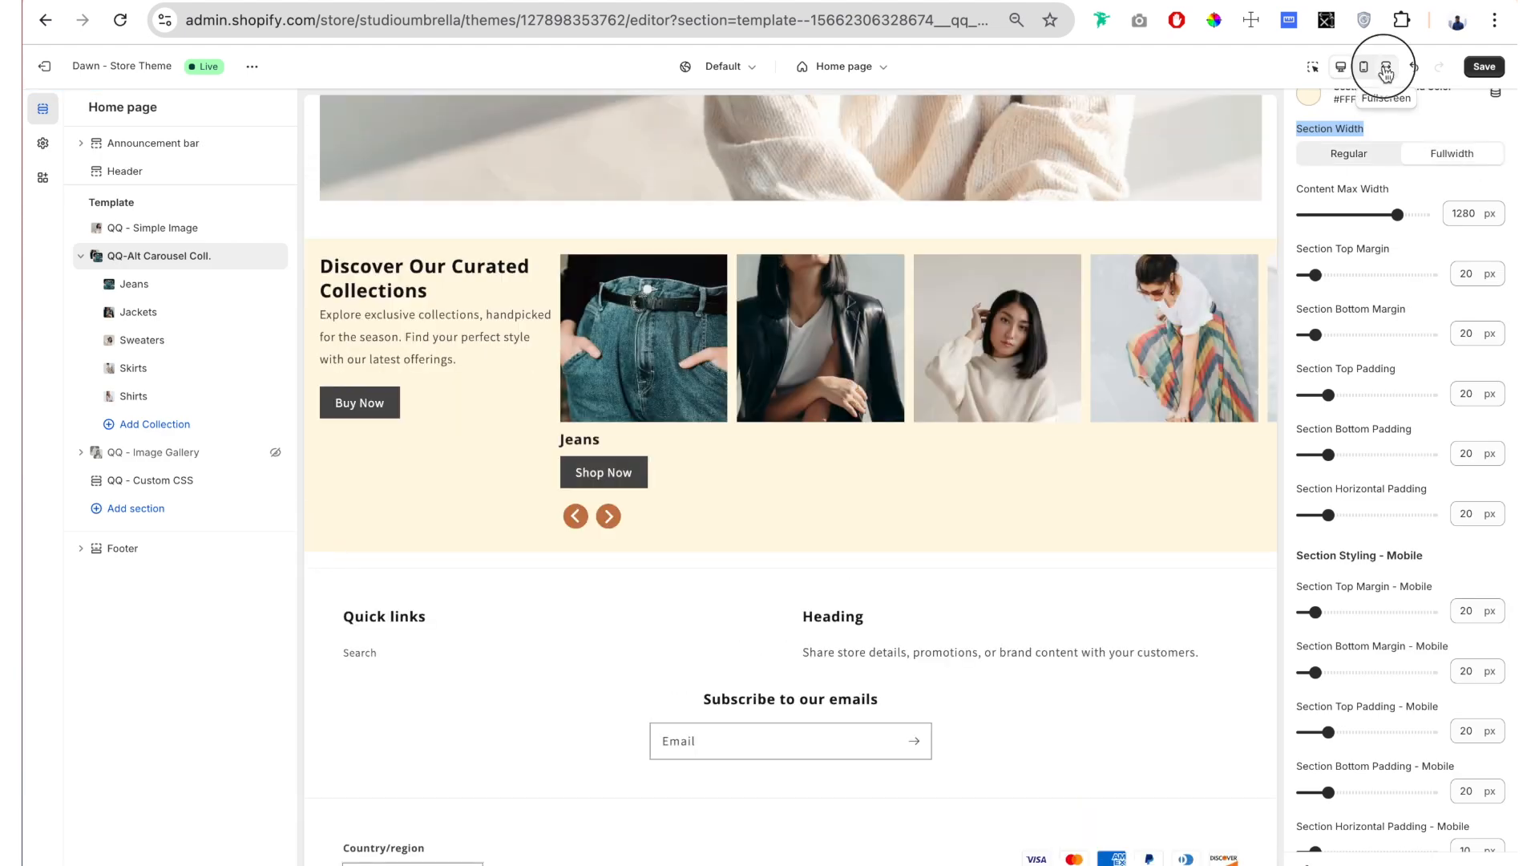
{"action": "left_click", "coordinate": [1386, 67]}
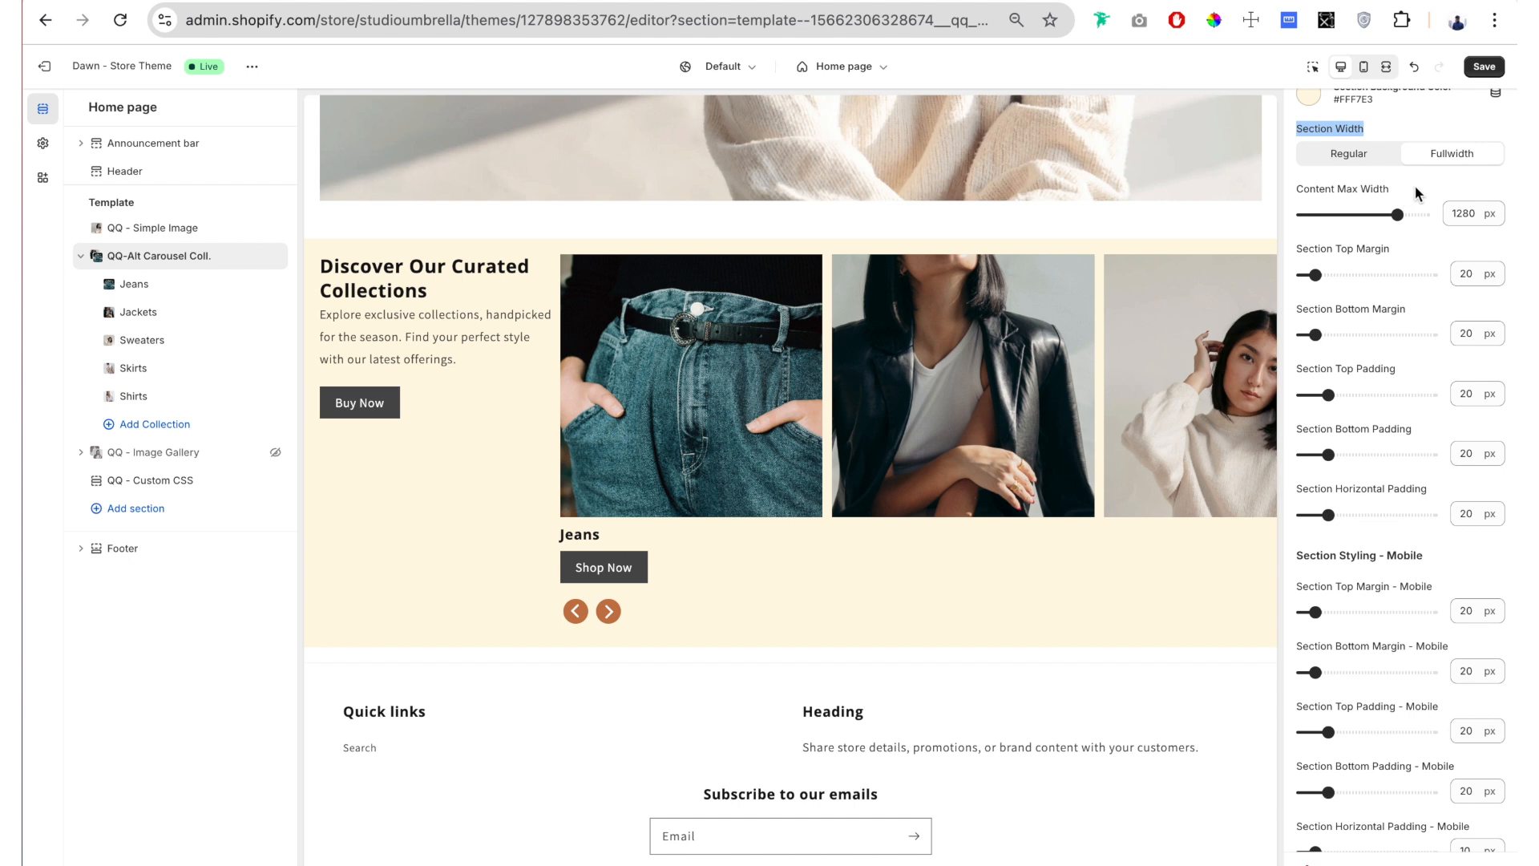
Step: Try a Content Max Width of 1500 px for the section and check it in the fullscreen preview
{"action": "left_click_drag", "start_coordinate": [1412, 186], "coordinate": [1305, 189]}
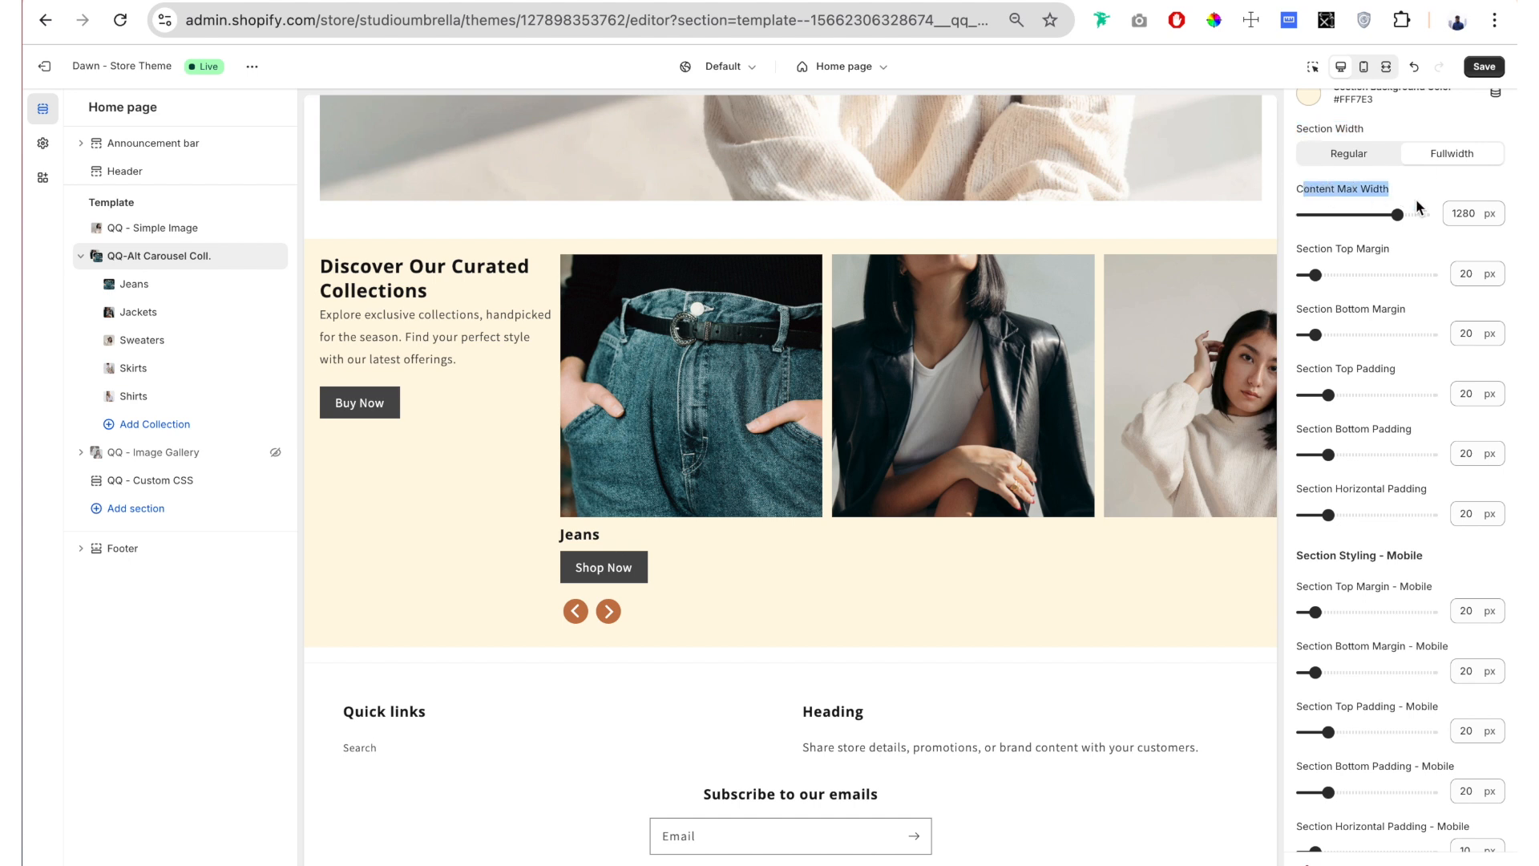
{"action": "left_click", "coordinate": [1386, 67]}
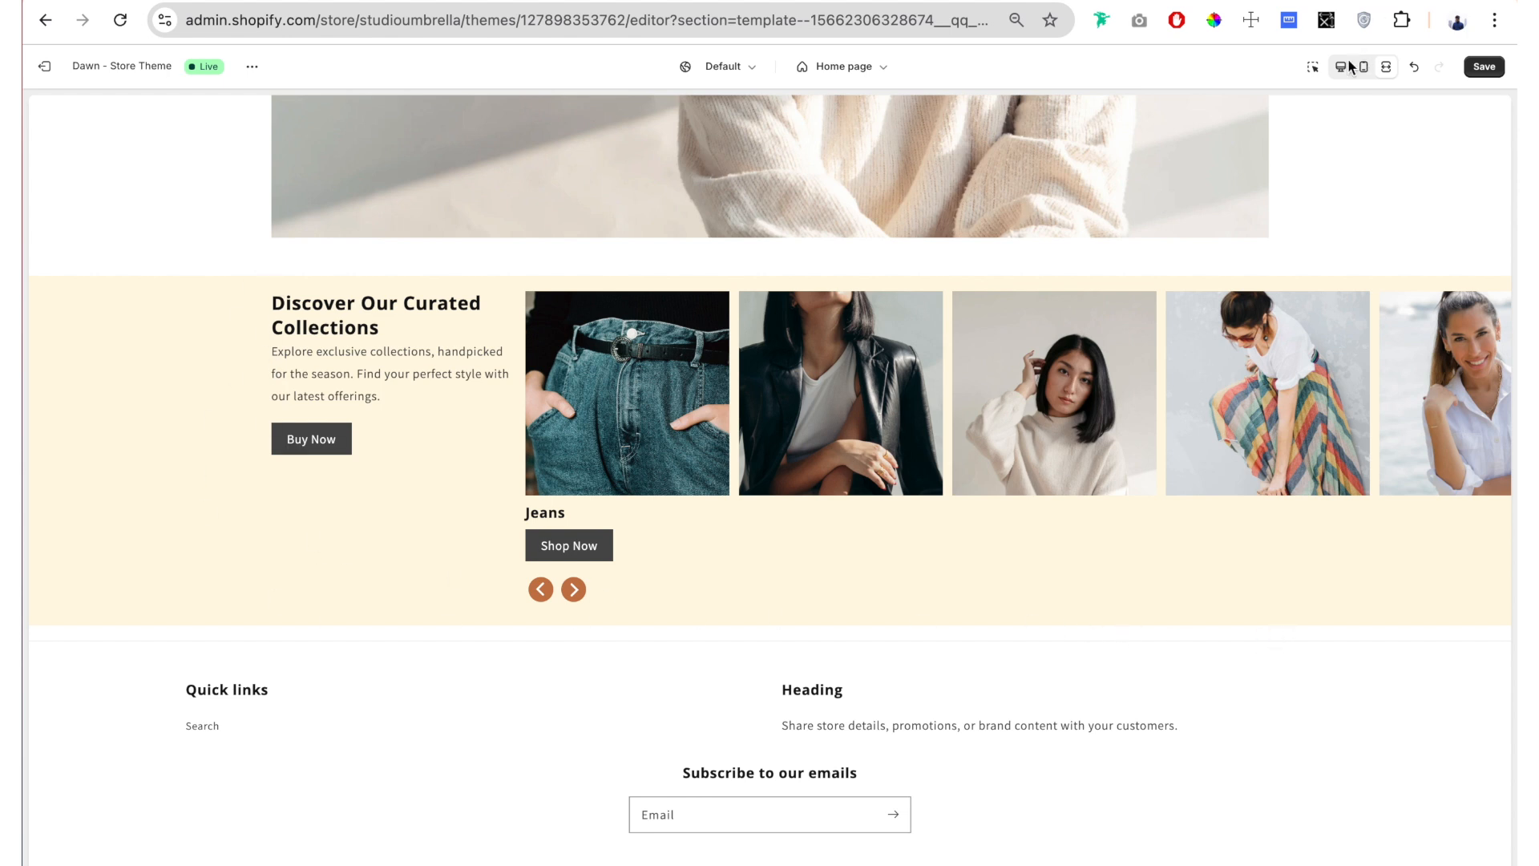
{"action": "left_click", "coordinate": [1386, 66]}
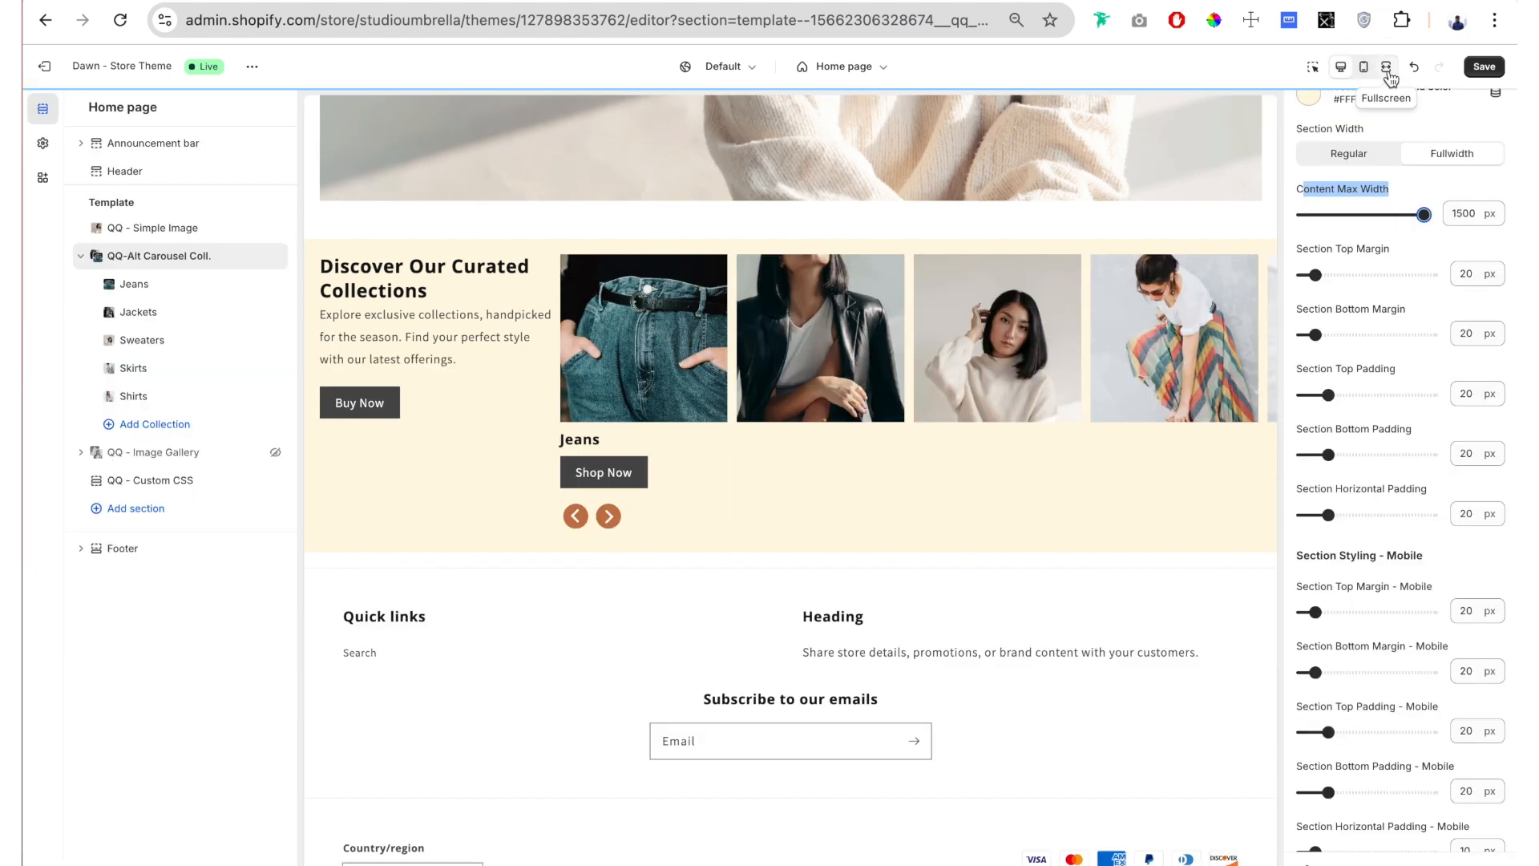
{"action": "left_click", "coordinate": [1387, 68]}
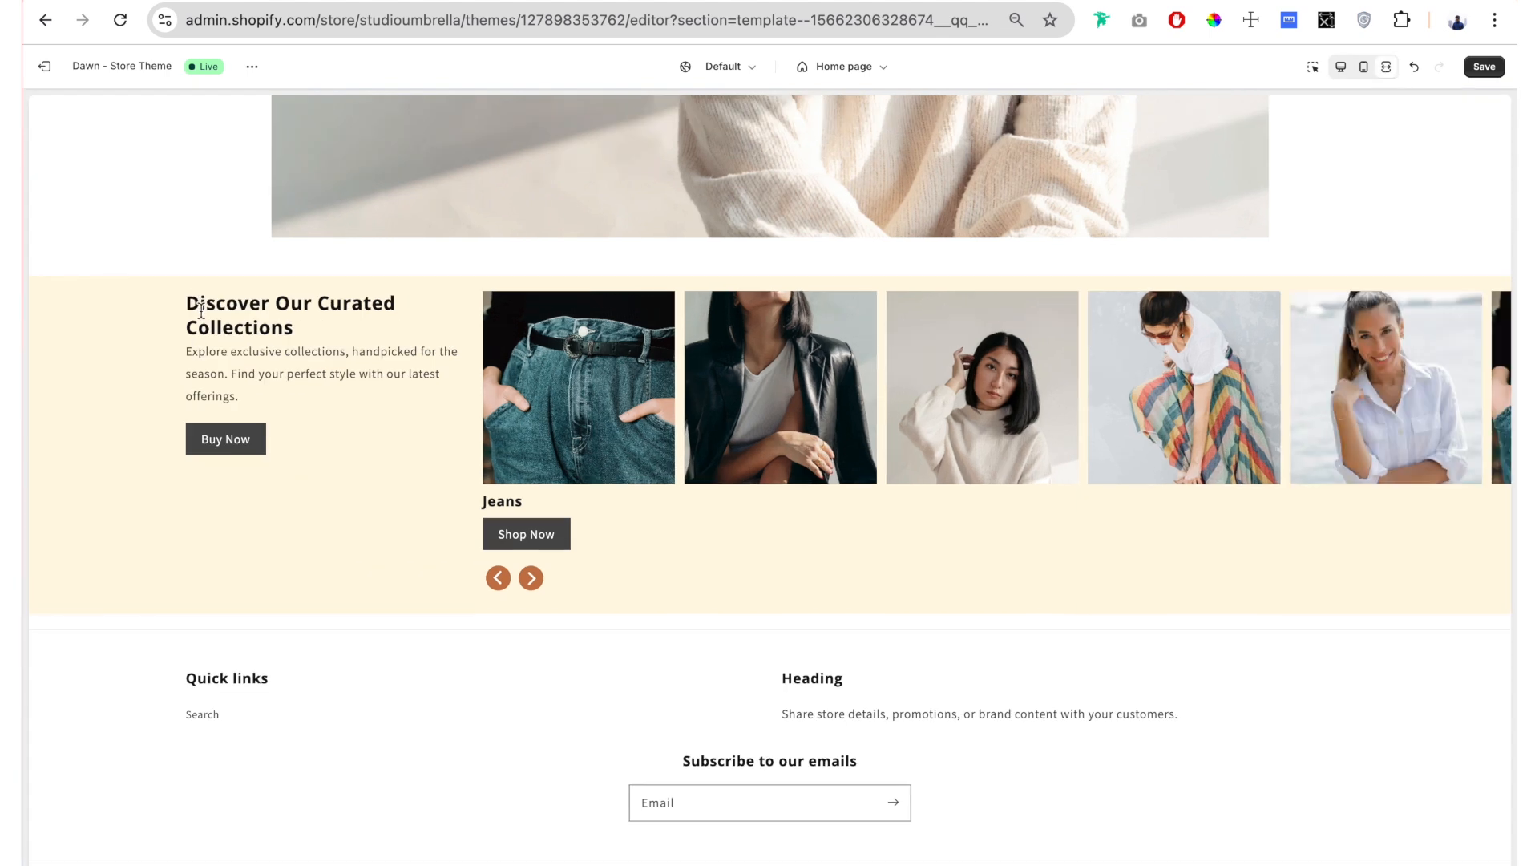
{"action": "left_click", "coordinate": [1387, 66]}
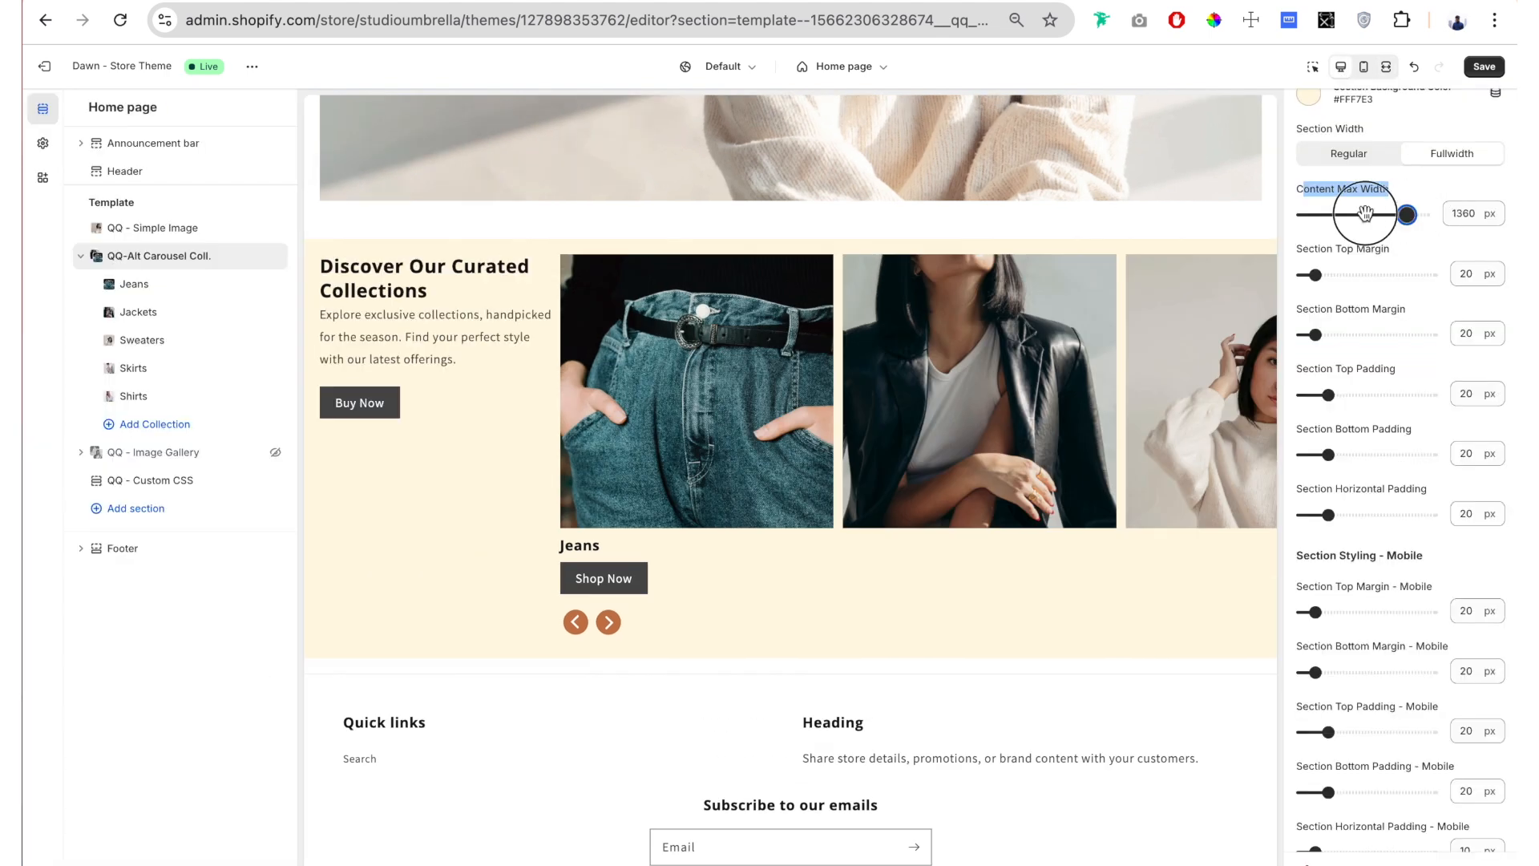
Step: Try a Content Max Width of 720 px in the fullscreen preview and restore it to 1280 px
{"action": "left_click_drag", "start_coordinate": [1366, 214], "coordinate": [1331, 215]}
{"action": "left_click", "coordinate": [1386, 67]}
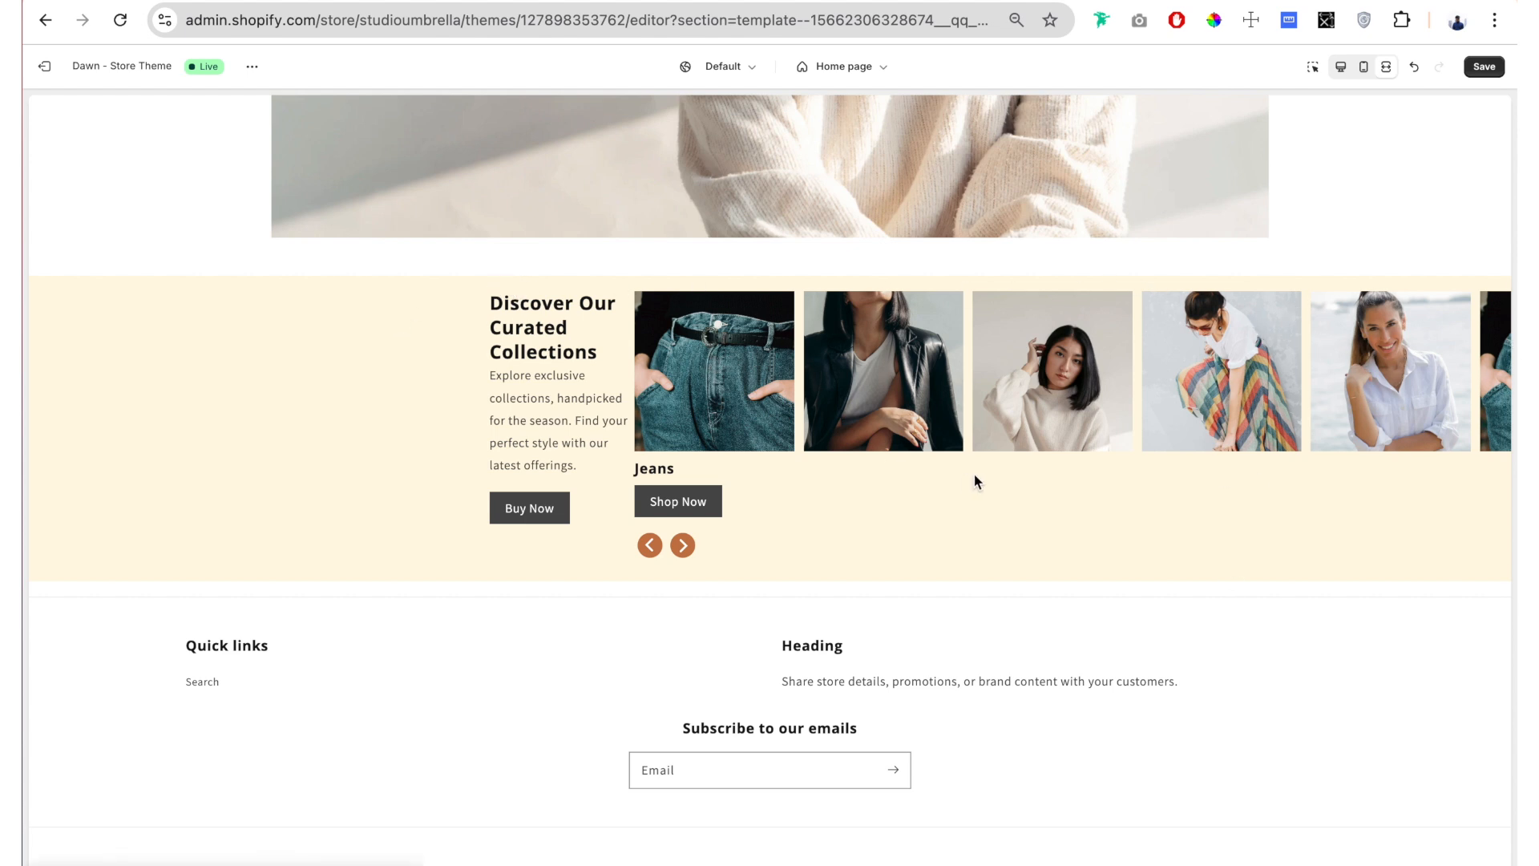
{"action": "left_click", "coordinate": [1342, 67]}
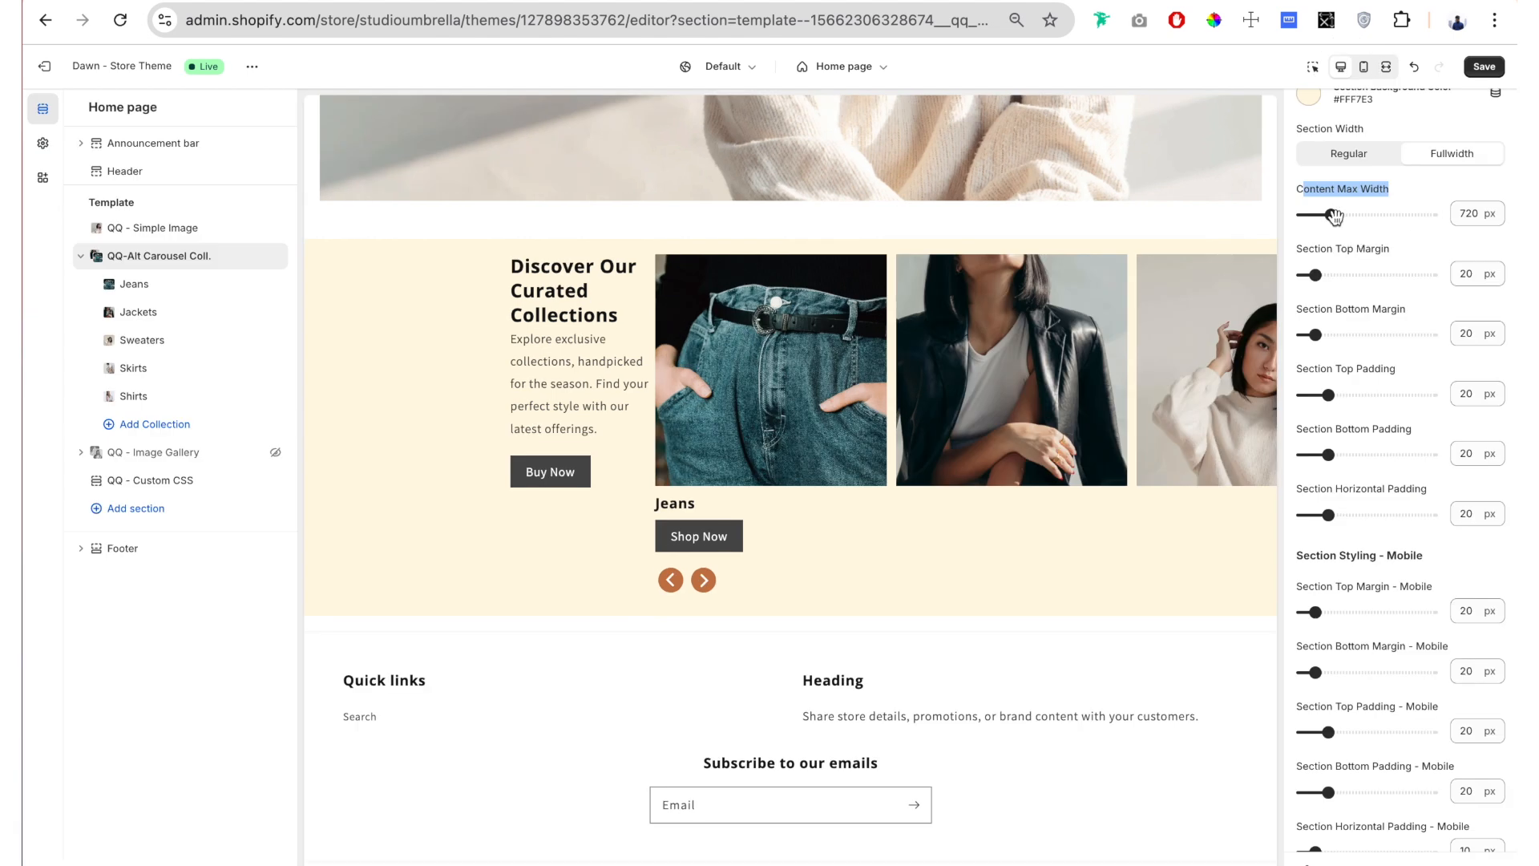
{"action": "left_click_drag", "start_coordinate": [1330, 215], "coordinate": [1398, 215]}
{"action": "scroll", "coordinate": [1378, 286], "scroll_direction": "down", "scroll_amount": 1}
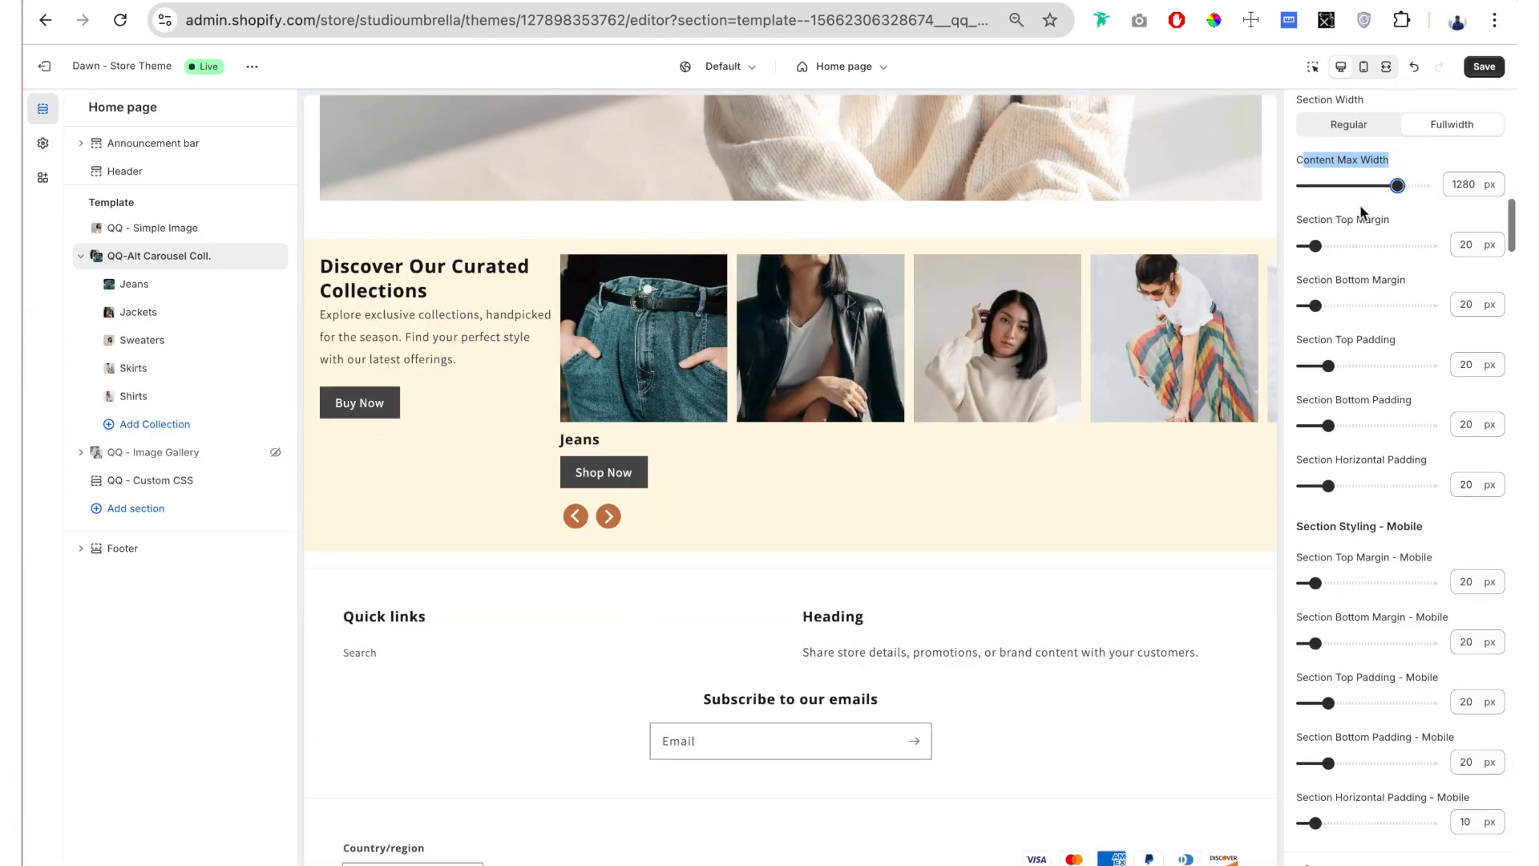
{"action": "left_click", "coordinate": [1404, 219]}
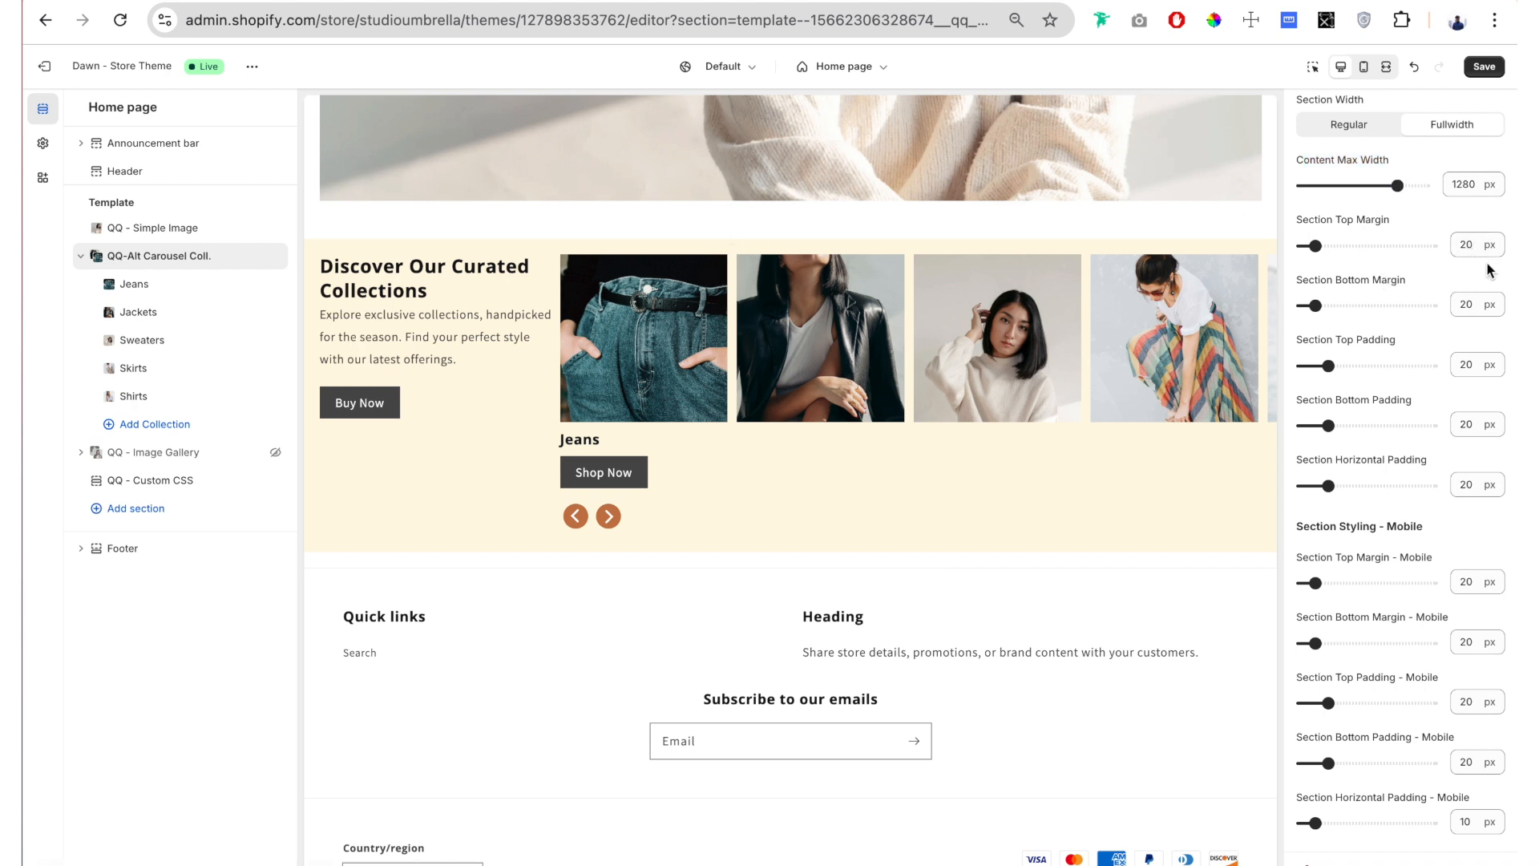
Step: Set the carousel section's top margin to 90 px and its bottom margin to 74 px
{"action": "left_click_drag", "start_coordinate": [1315, 245], "coordinate": [1360, 246]}
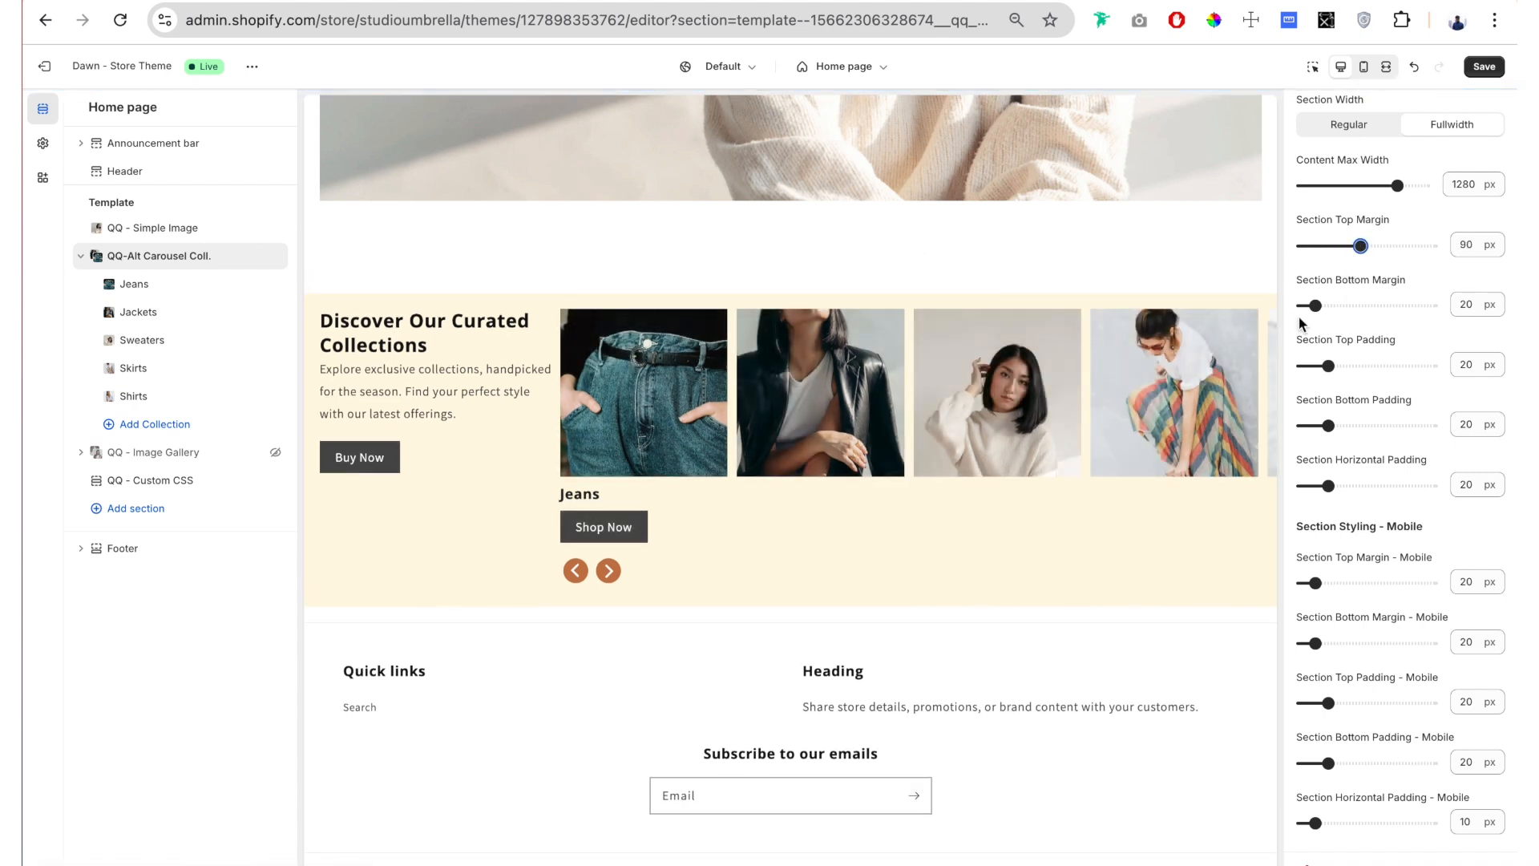
{"action": "left_click", "coordinate": [1338, 305]}
{"action": "left_click_drag", "start_coordinate": [1337, 306], "coordinate": [1351, 306]}
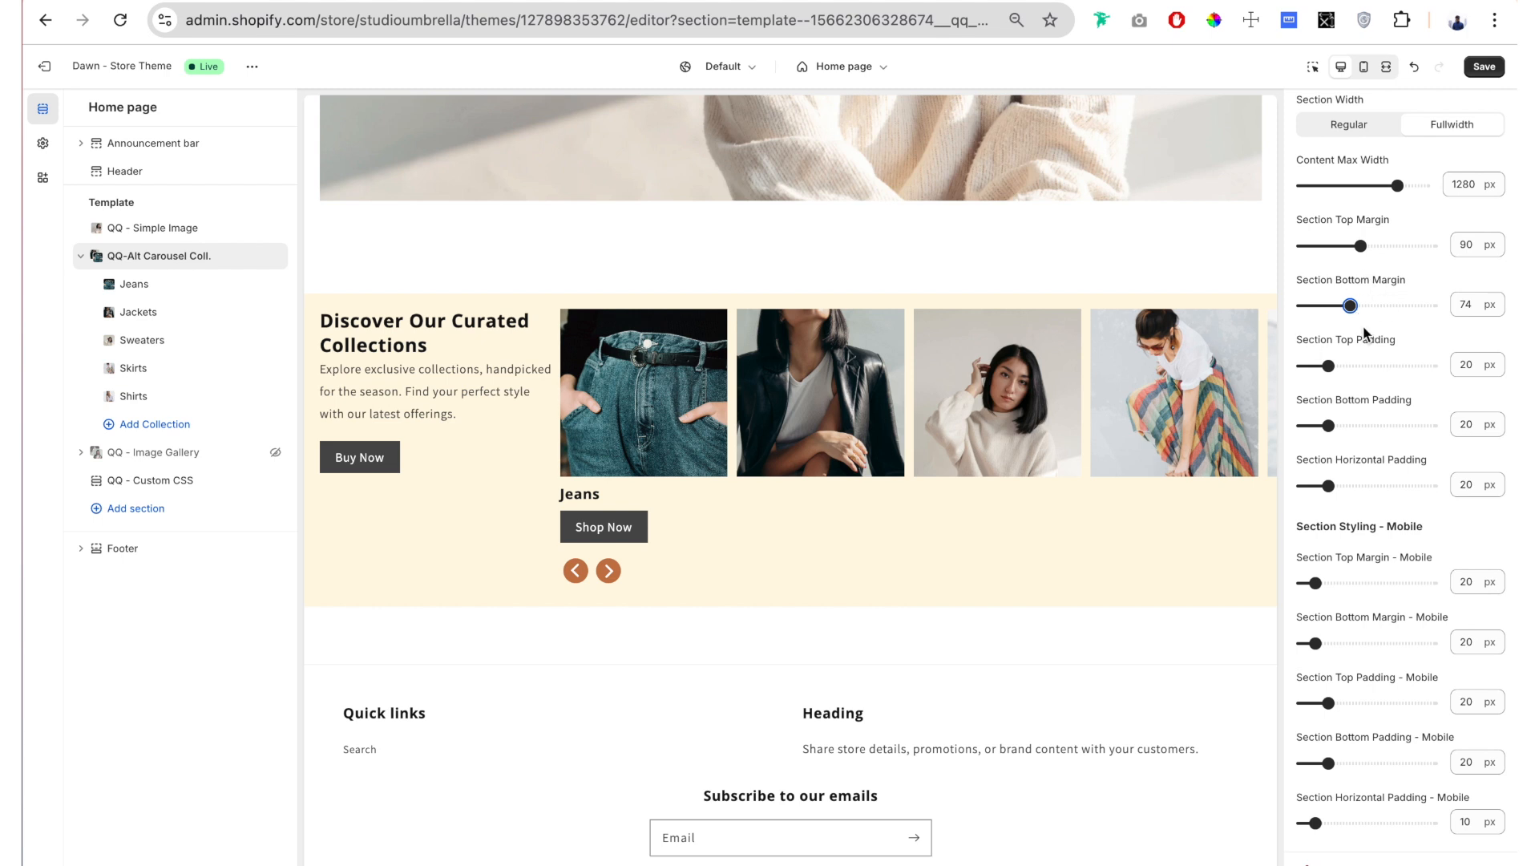
Step: Try section padding of 58 px top and bottom and 49 px horizontal, settling on 30 px top and bottom and 20 px horizontal
{"action": "scroll", "coordinate": [1363, 329], "scroll_direction": "down", "scroll_amount": 2}
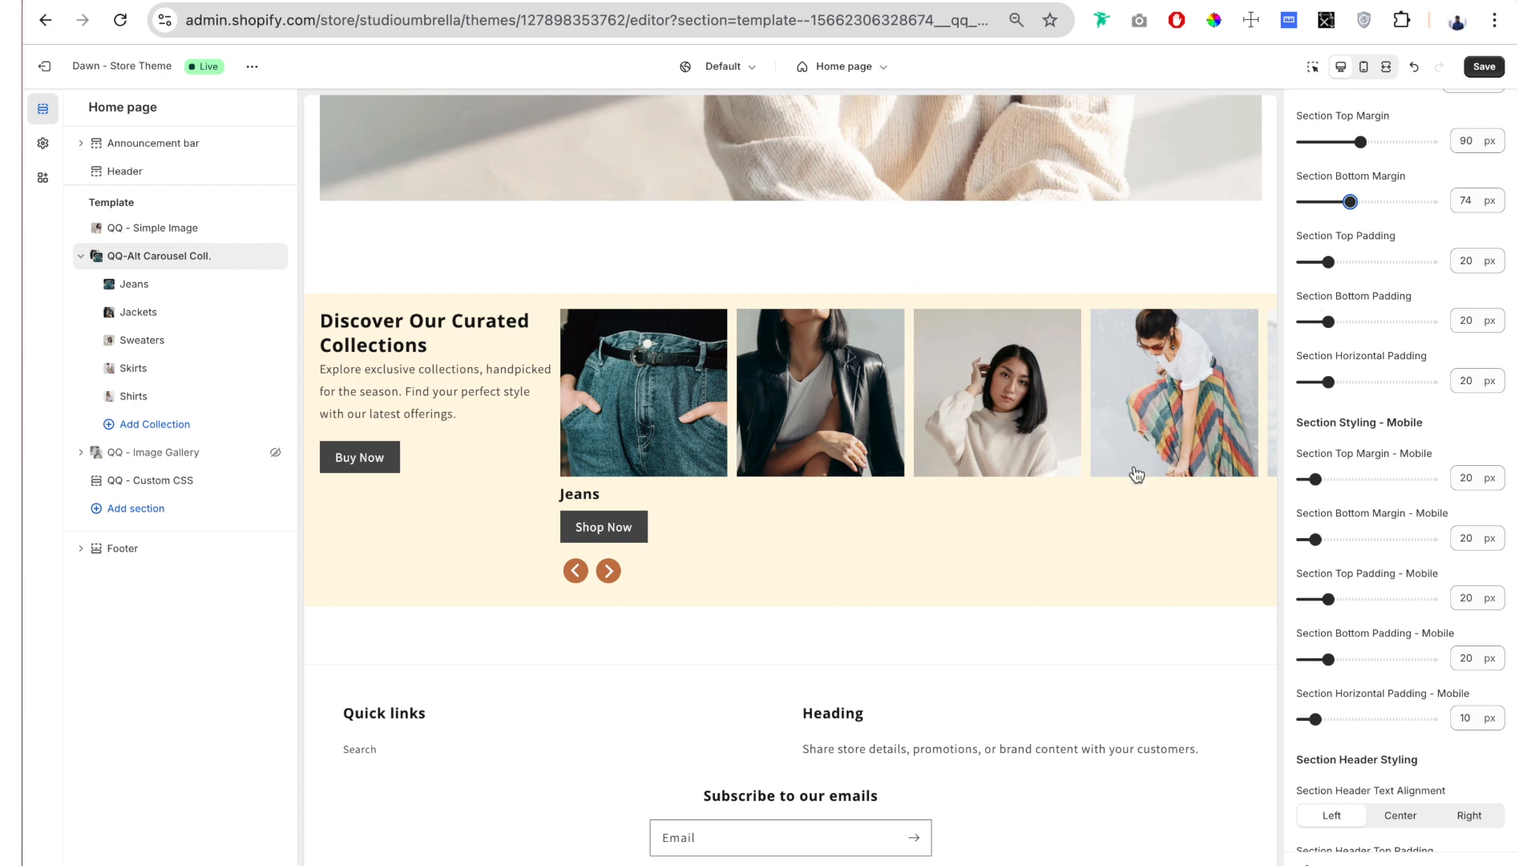
{"action": "scroll", "coordinate": [1137, 475], "scroll_direction": "up", "scroll_amount": 1}
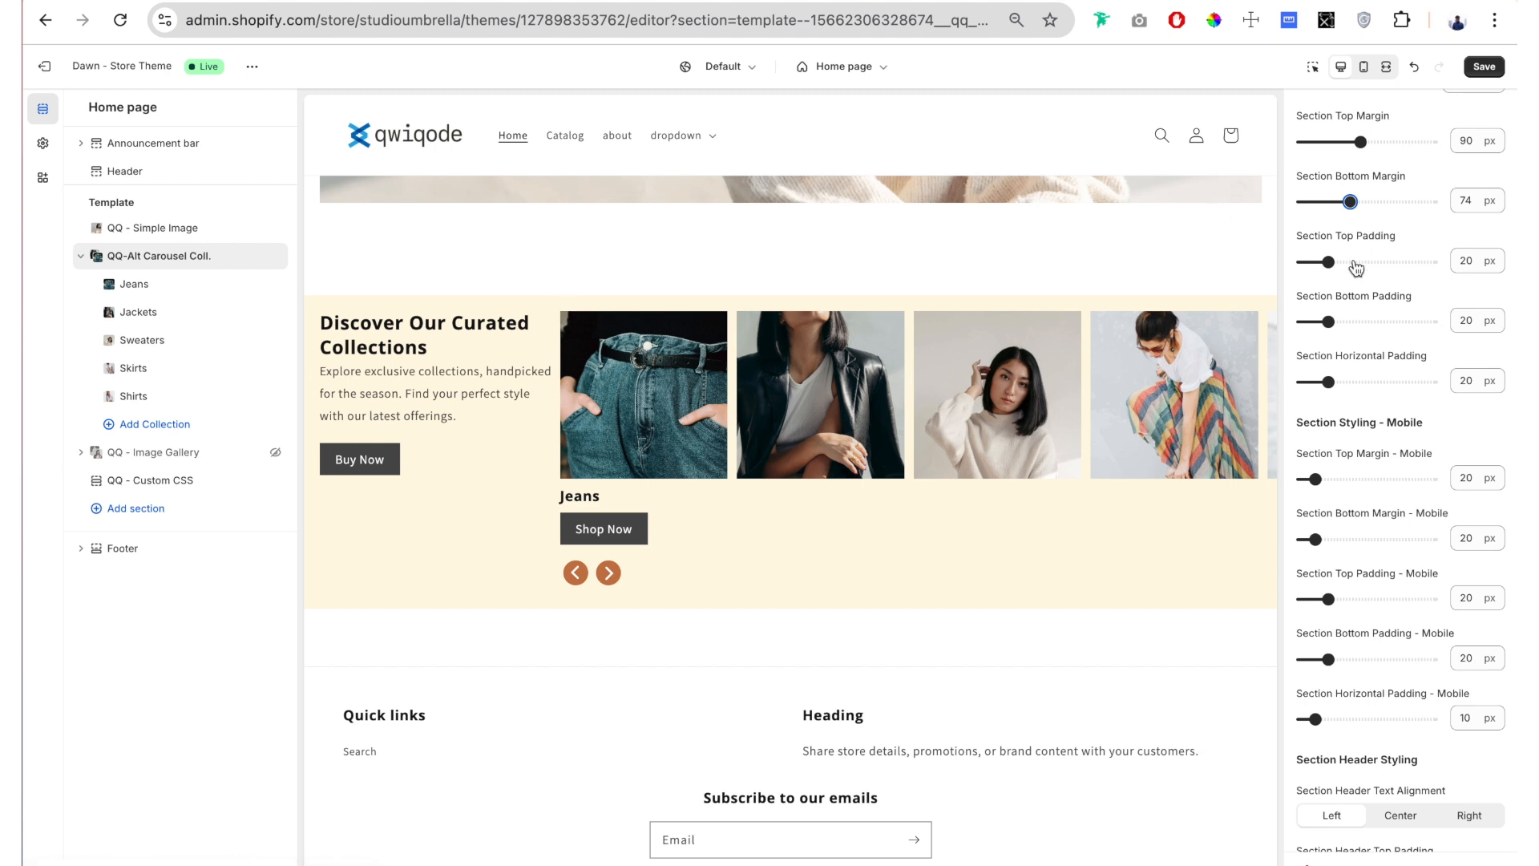
{"action": "left_click_drag", "start_coordinate": [1329, 261], "coordinate": [1378, 261]}
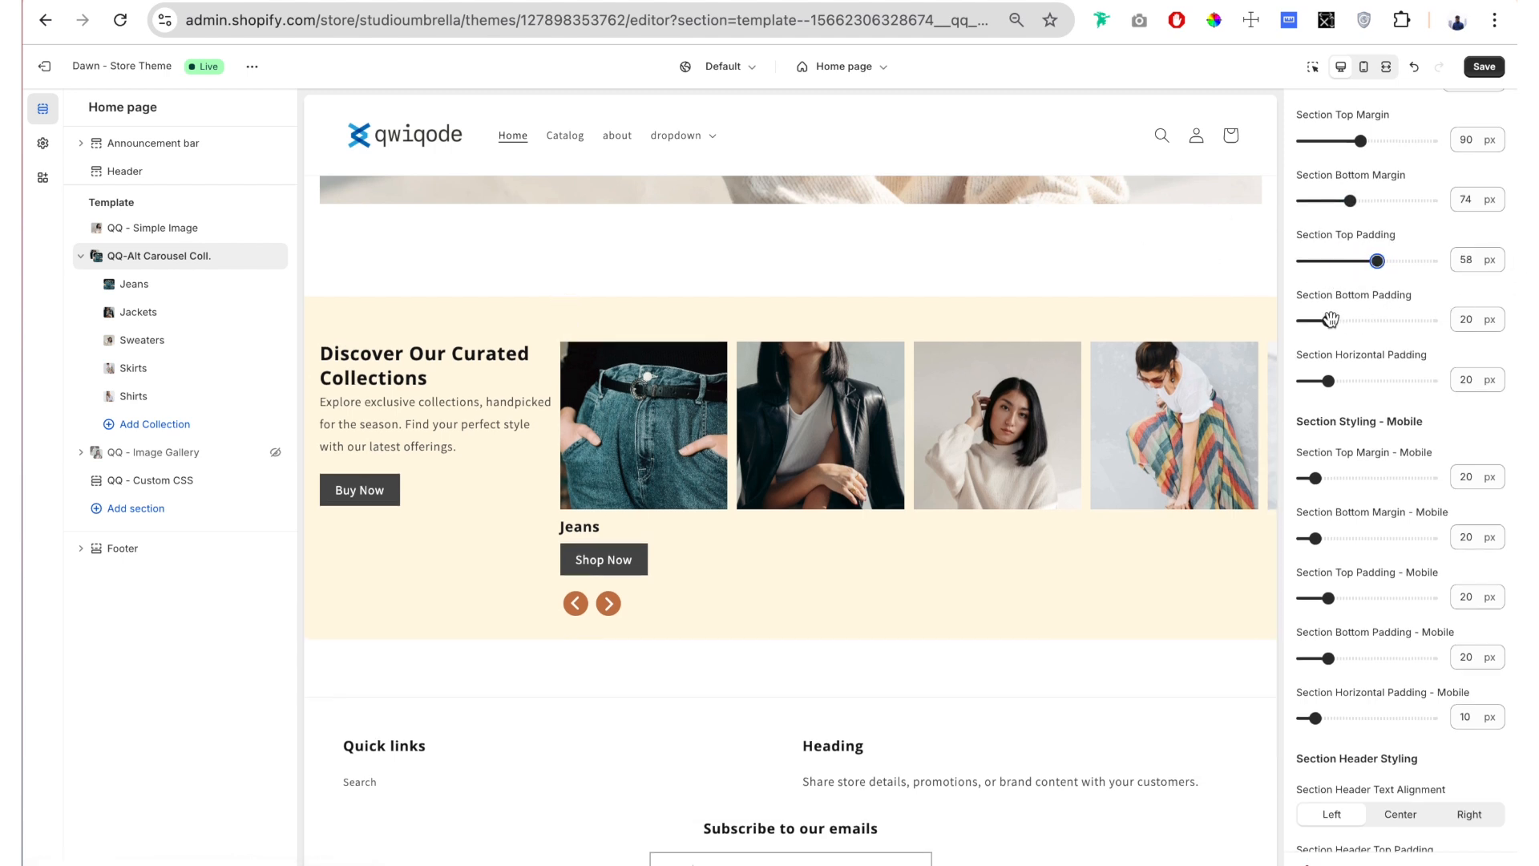
{"action": "left_click_drag", "start_coordinate": [1329, 319], "coordinate": [1366, 380]}
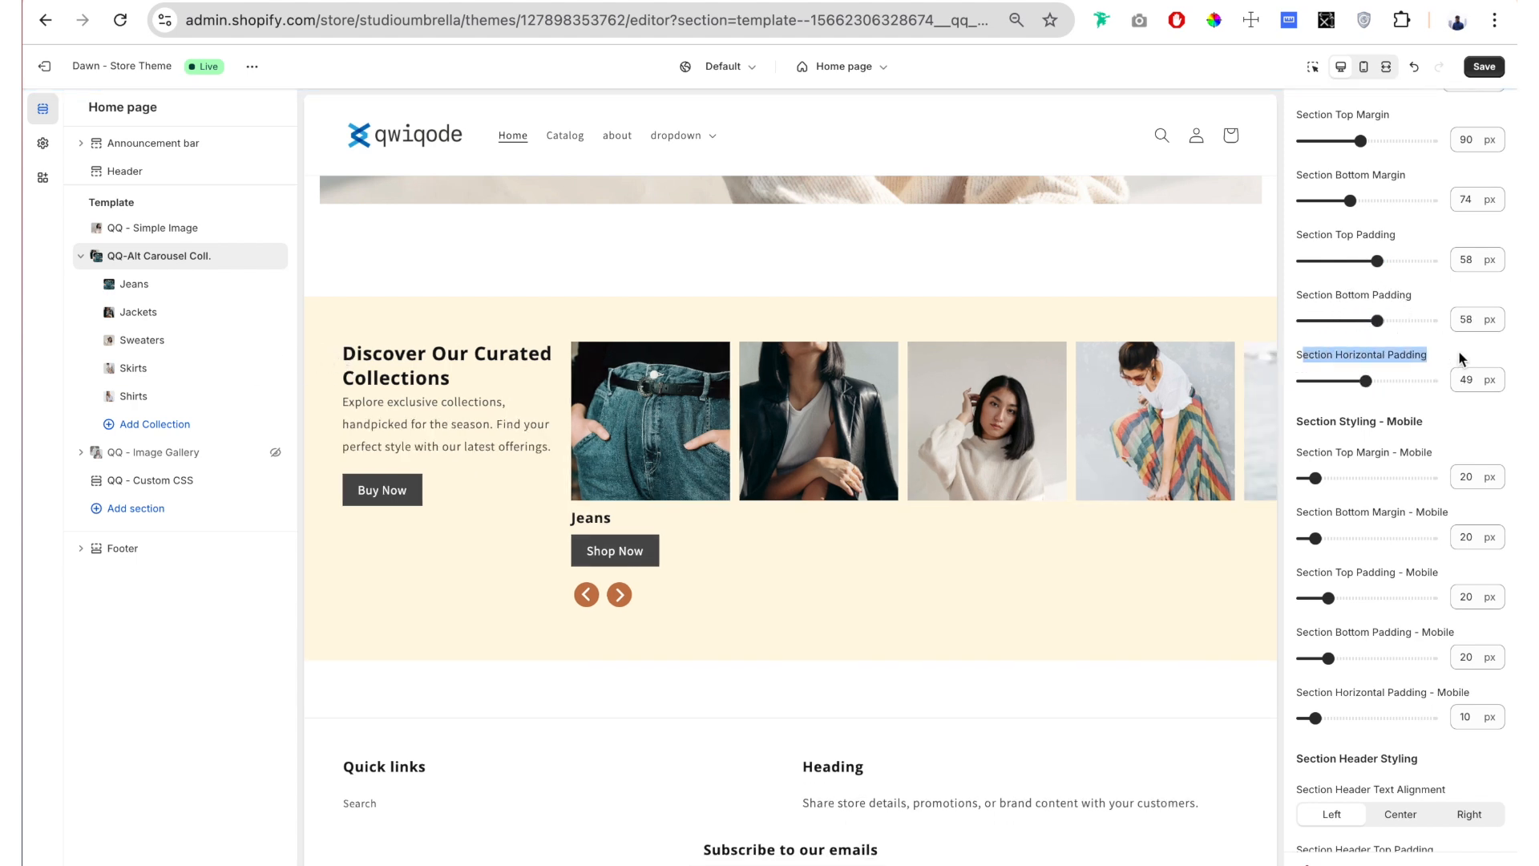
{"action": "left_click", "coordinate": [1418, 355]}
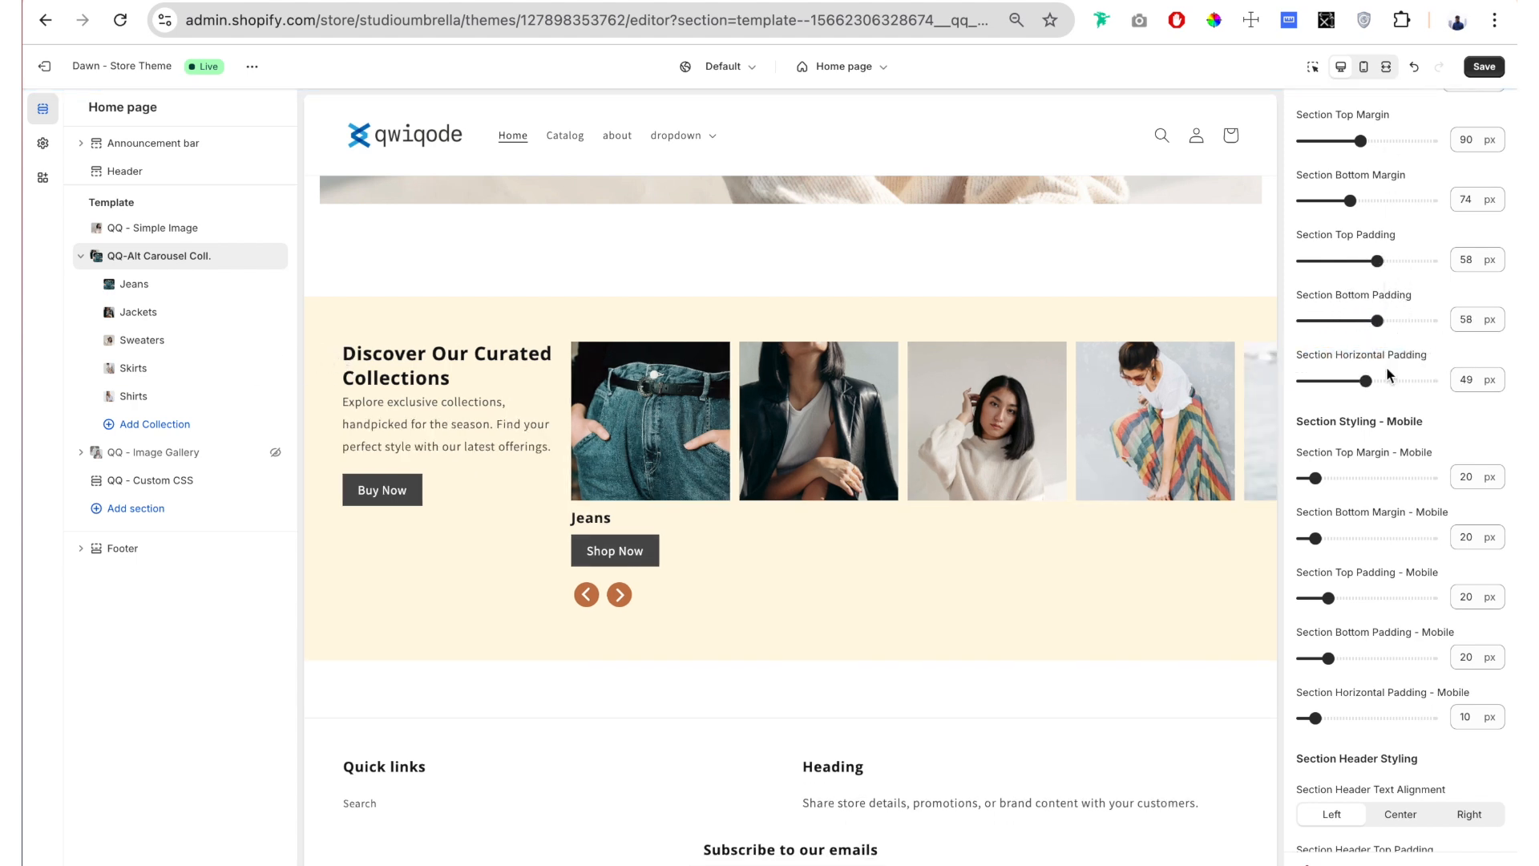
{"action": "left_click_drag", "start_coordinate": [1366, 381], "coordinate": [1329, 380]}
{"action": "left_click_drag", "start_coordinate": [1374, 321], "coordinate": [1341, 320]}
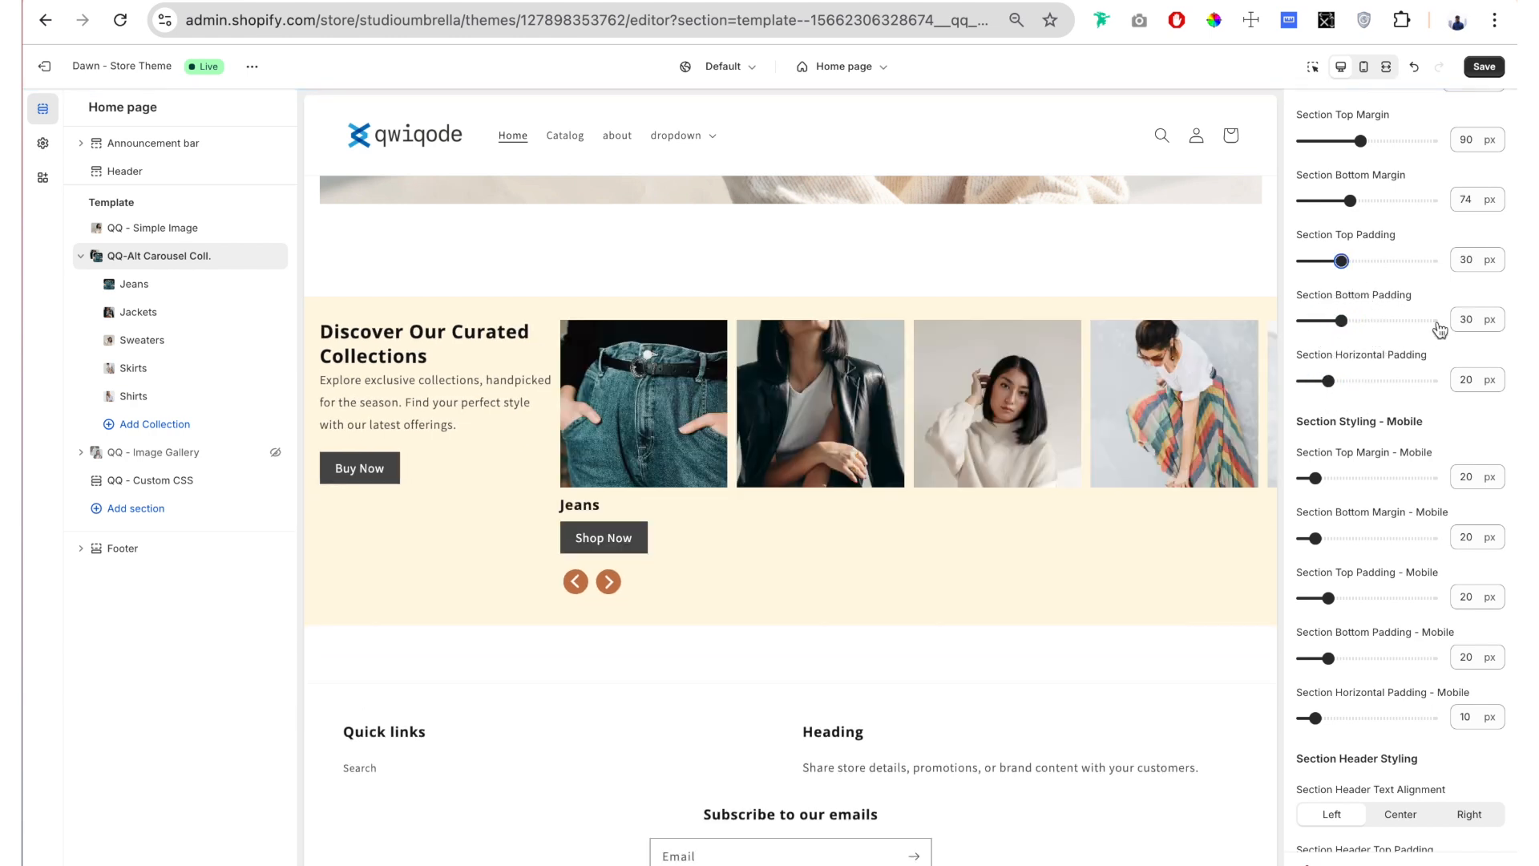
Step: Try the Center and Right options for the Section Header Text Alignment and restore it to Left
{"action": "scroll", "coordinate": [1369, 364], "scroll_direction": "down", "scroll_amount": 3}
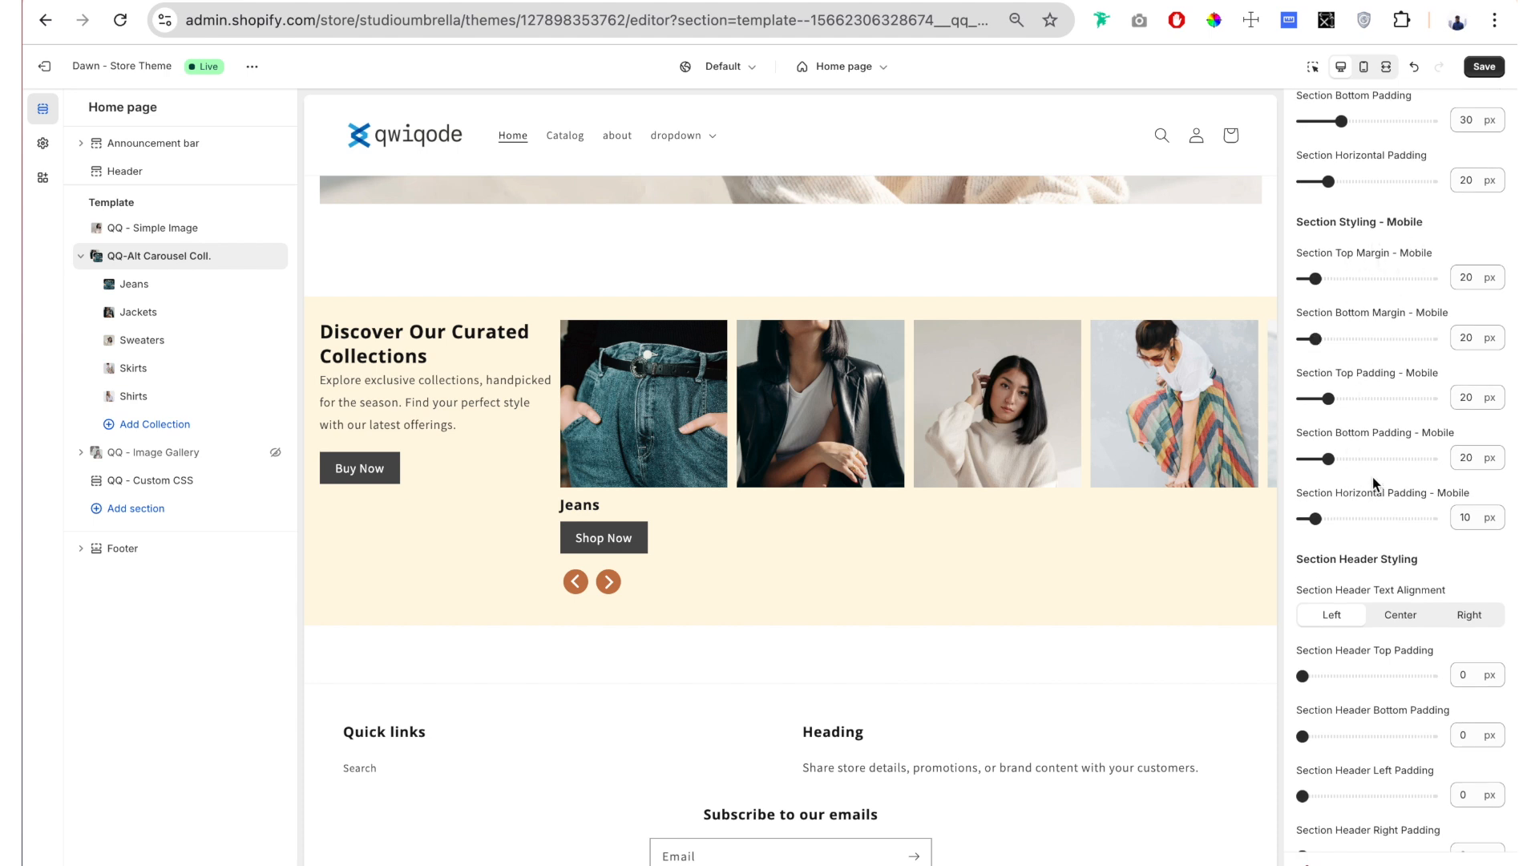
{"action": "scroll", "coordinate": [1373, 478], "scroll_direction": "down", "scroll_amount": 4}
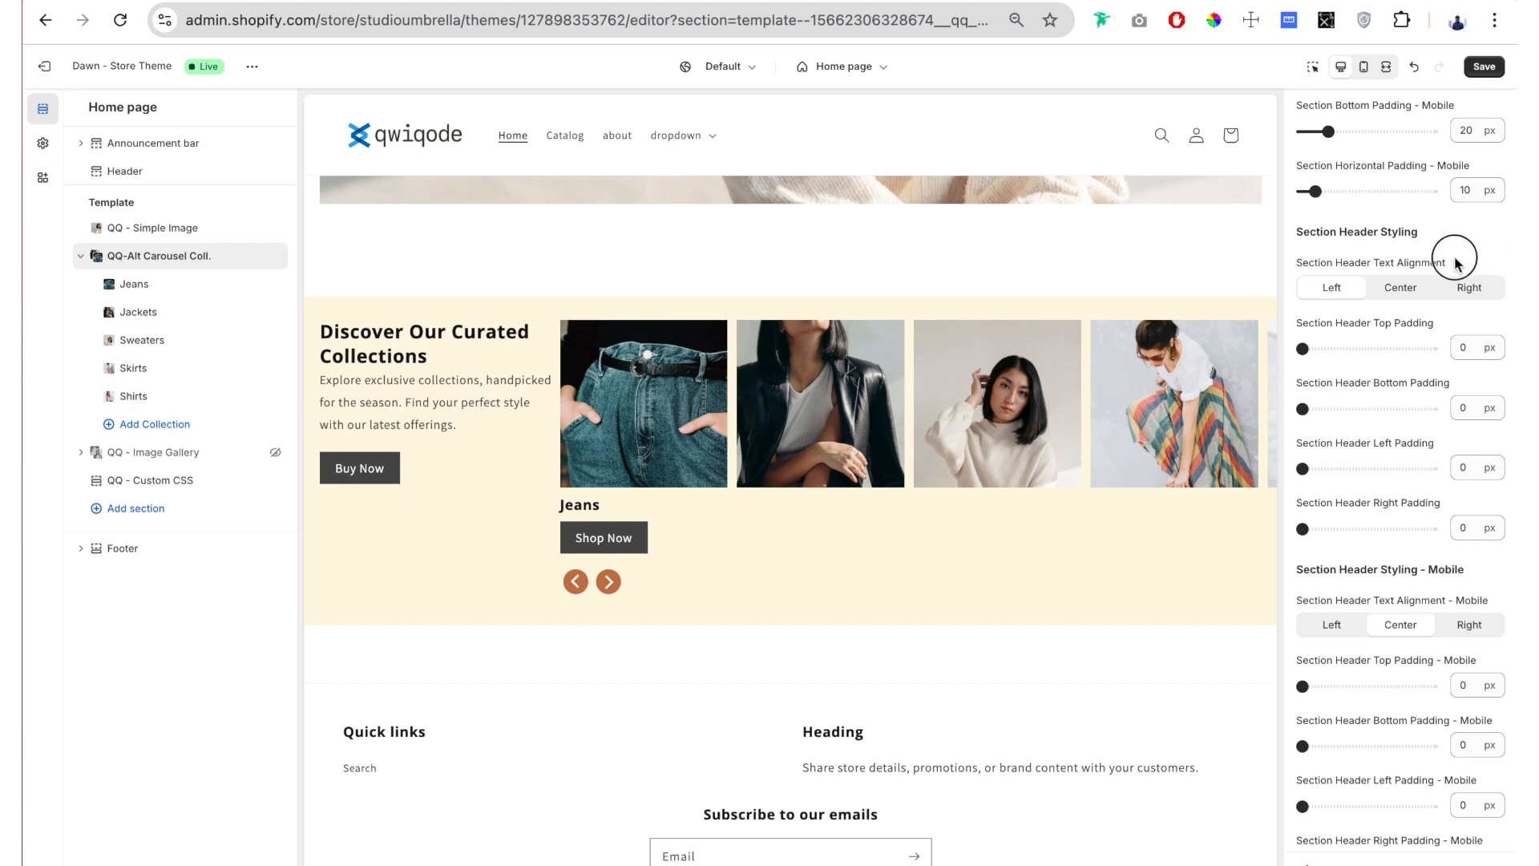
{"action": "left_click_drag", "start_coordinate": [1455, 263], "coordinate": [1324, 266]}
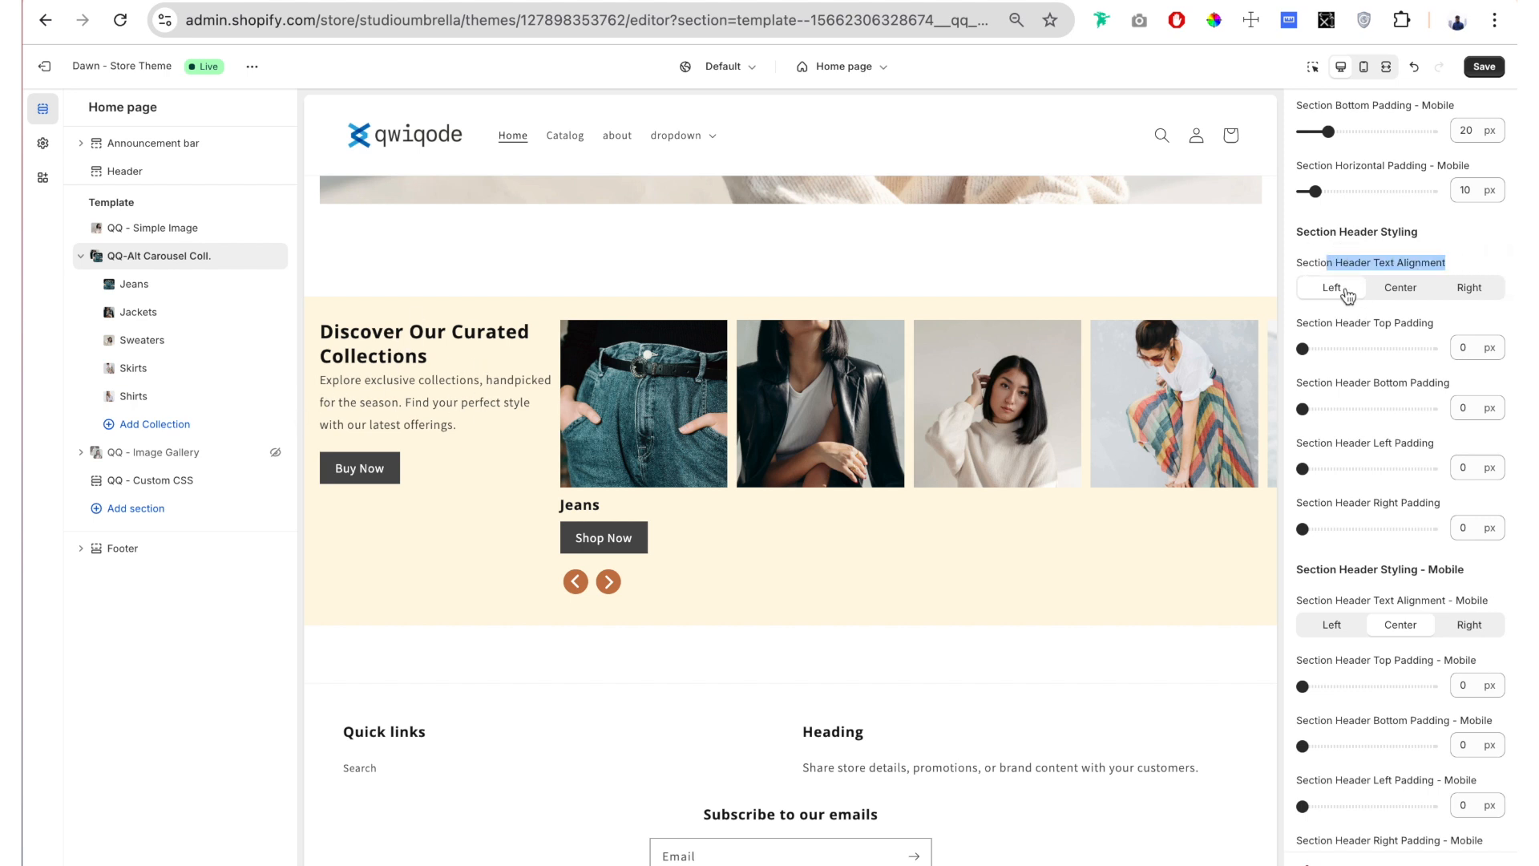
{"action": "left_click", "coordinate": [1397, 293]}
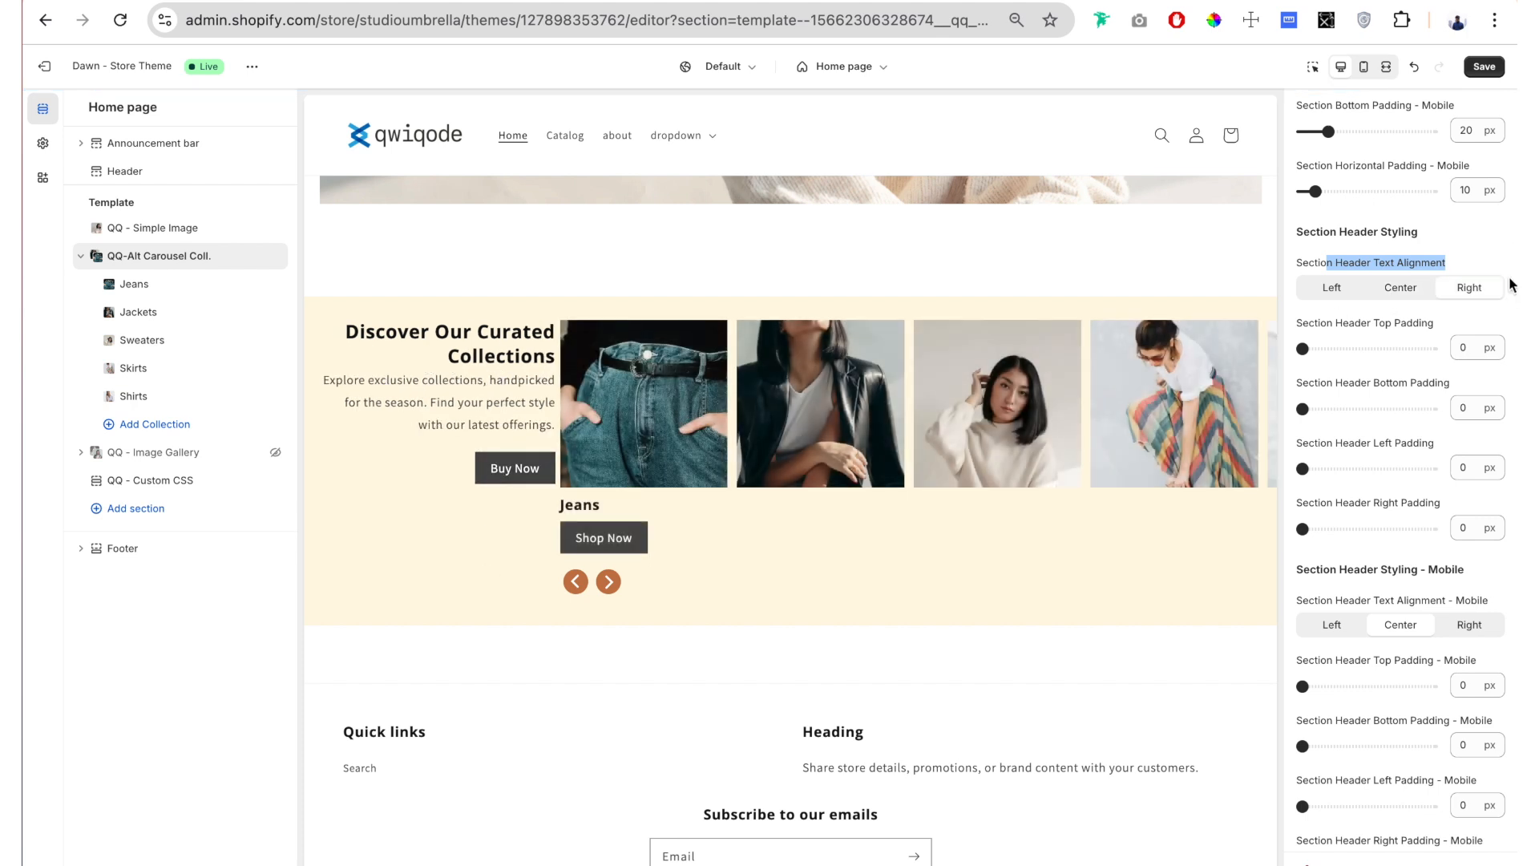
{"action": "left_click", "coordinate": [1331, 294]}
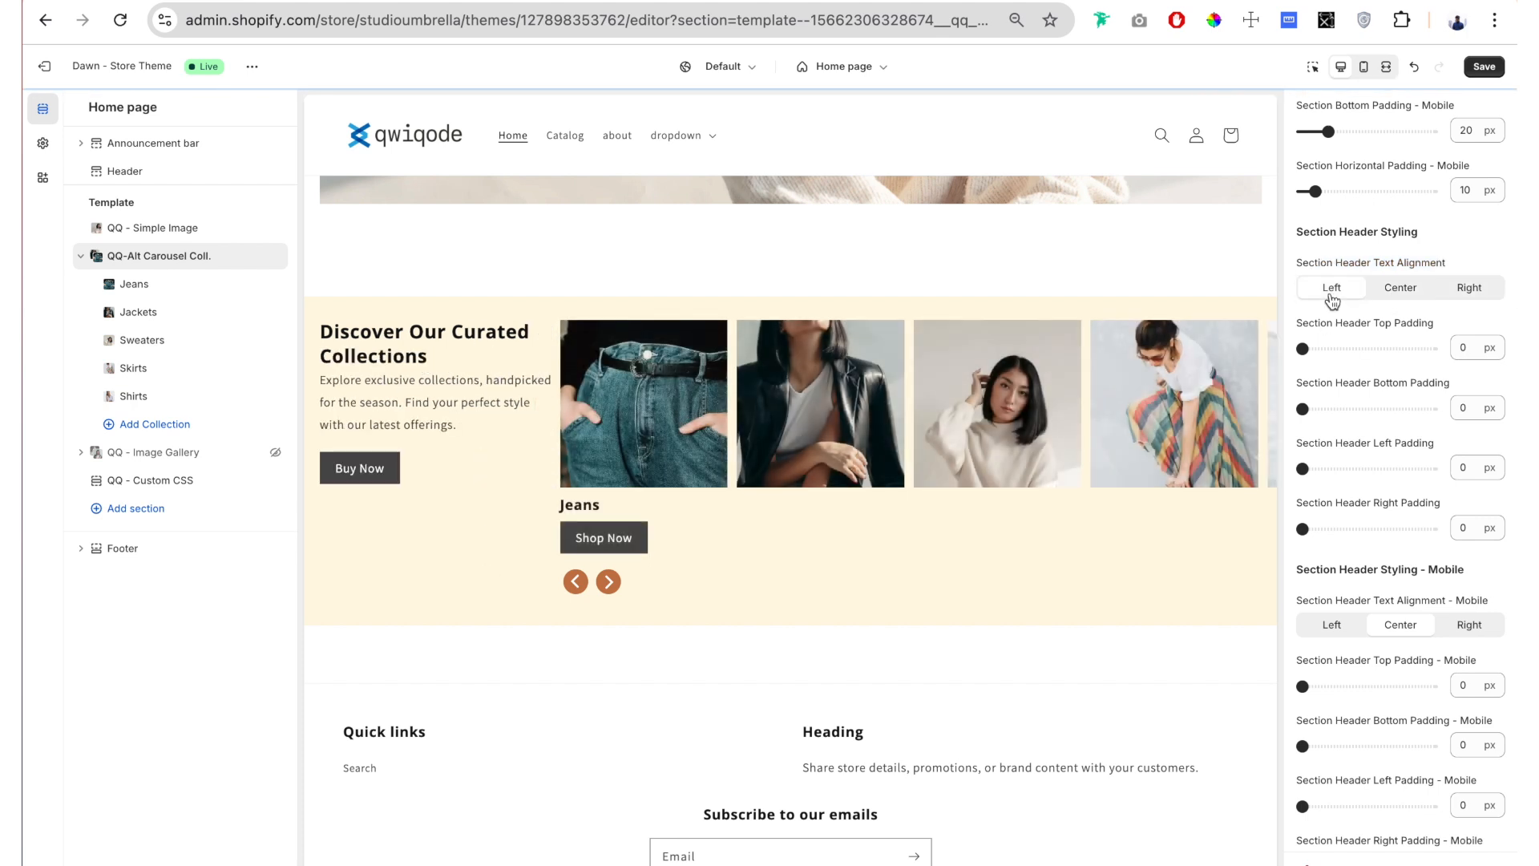
Step: Try 44 px top and 22 px side padding on the section header, settling on 0 px top and 10 px left and right
{"action": "scroll", "coordinate": [1333, 300], "scroll_direction": "down", "scroll_amount": 3}
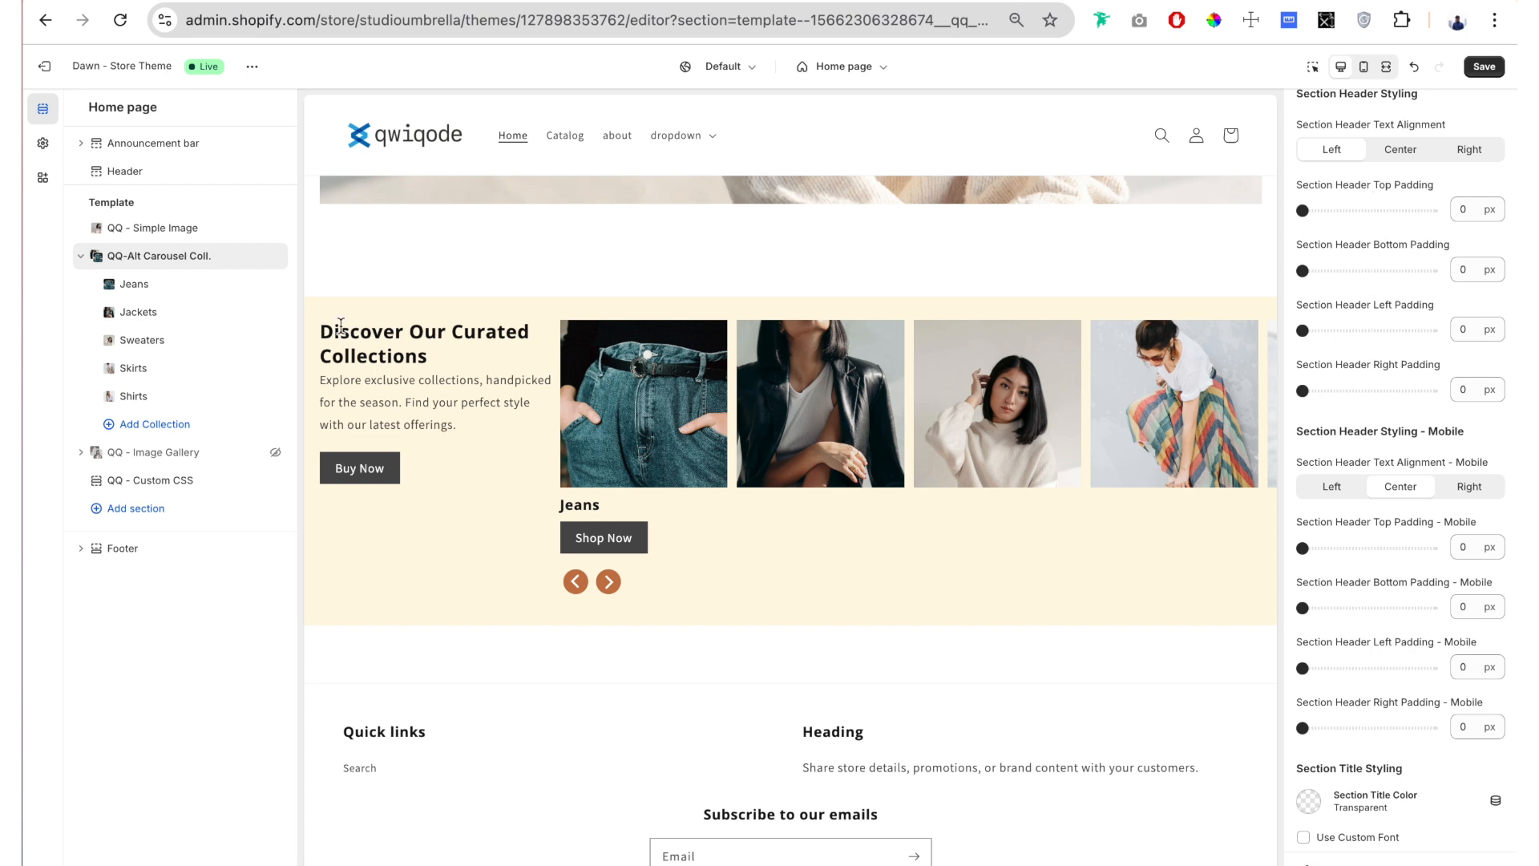
{"action": "left_click_drag", "start_coordinate": [1303, 210], "coordinate": [1359, 210]}
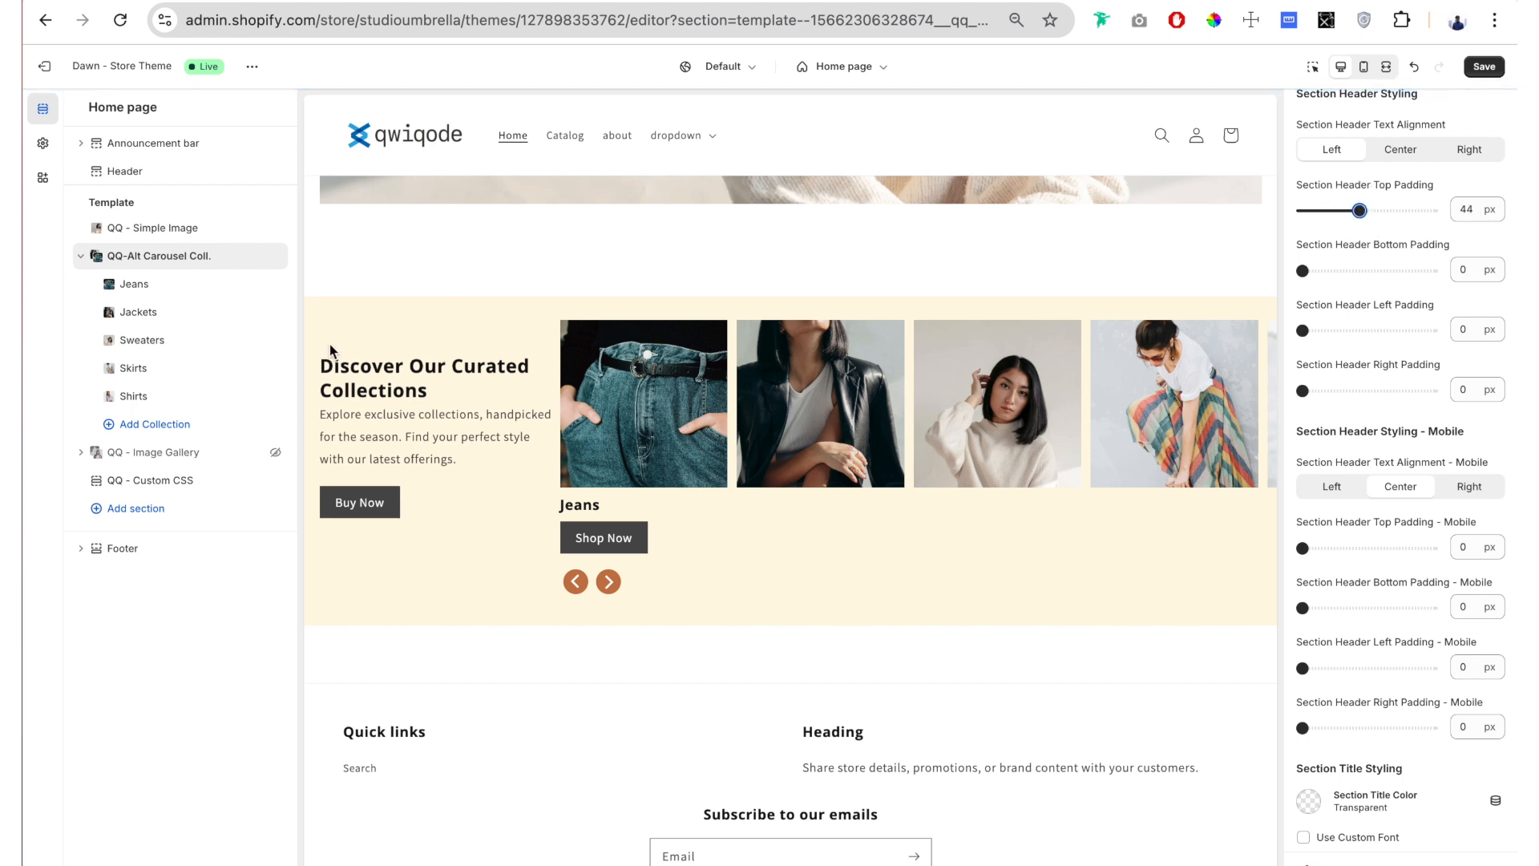
{"action": "left_click_drag", "start_coordinate": [1303, 330], "coordinate": [1331, 330]}
{"action": "left_click_drag", "start_coordinate": [1303, 391], "coordinate": [1332, 390]}
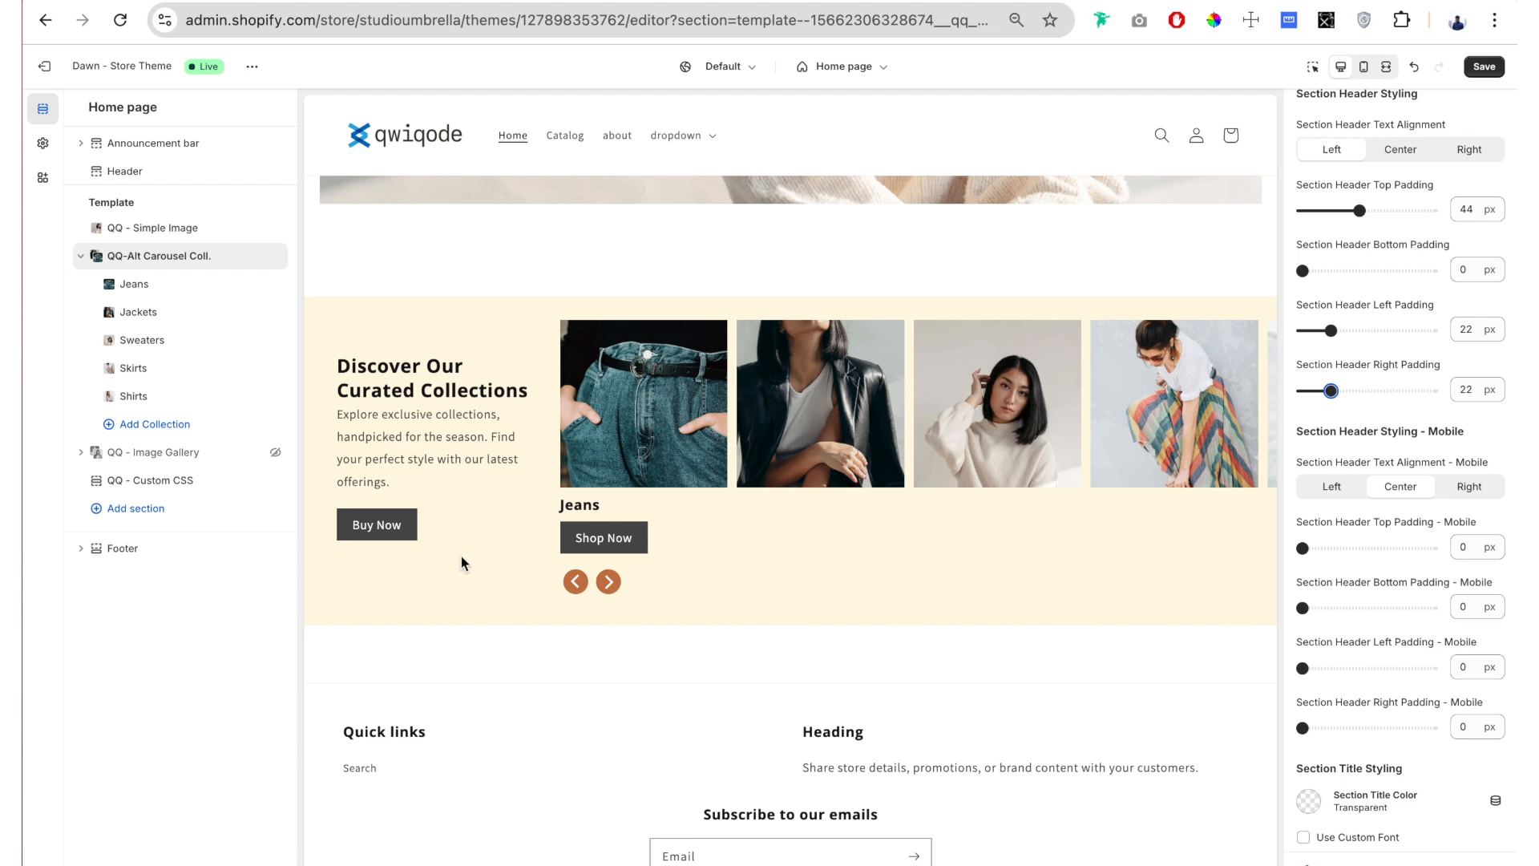
{"action": "left_click_drag", "start_coordinate": [1330, 330], "coordinate": [1315, 330]}
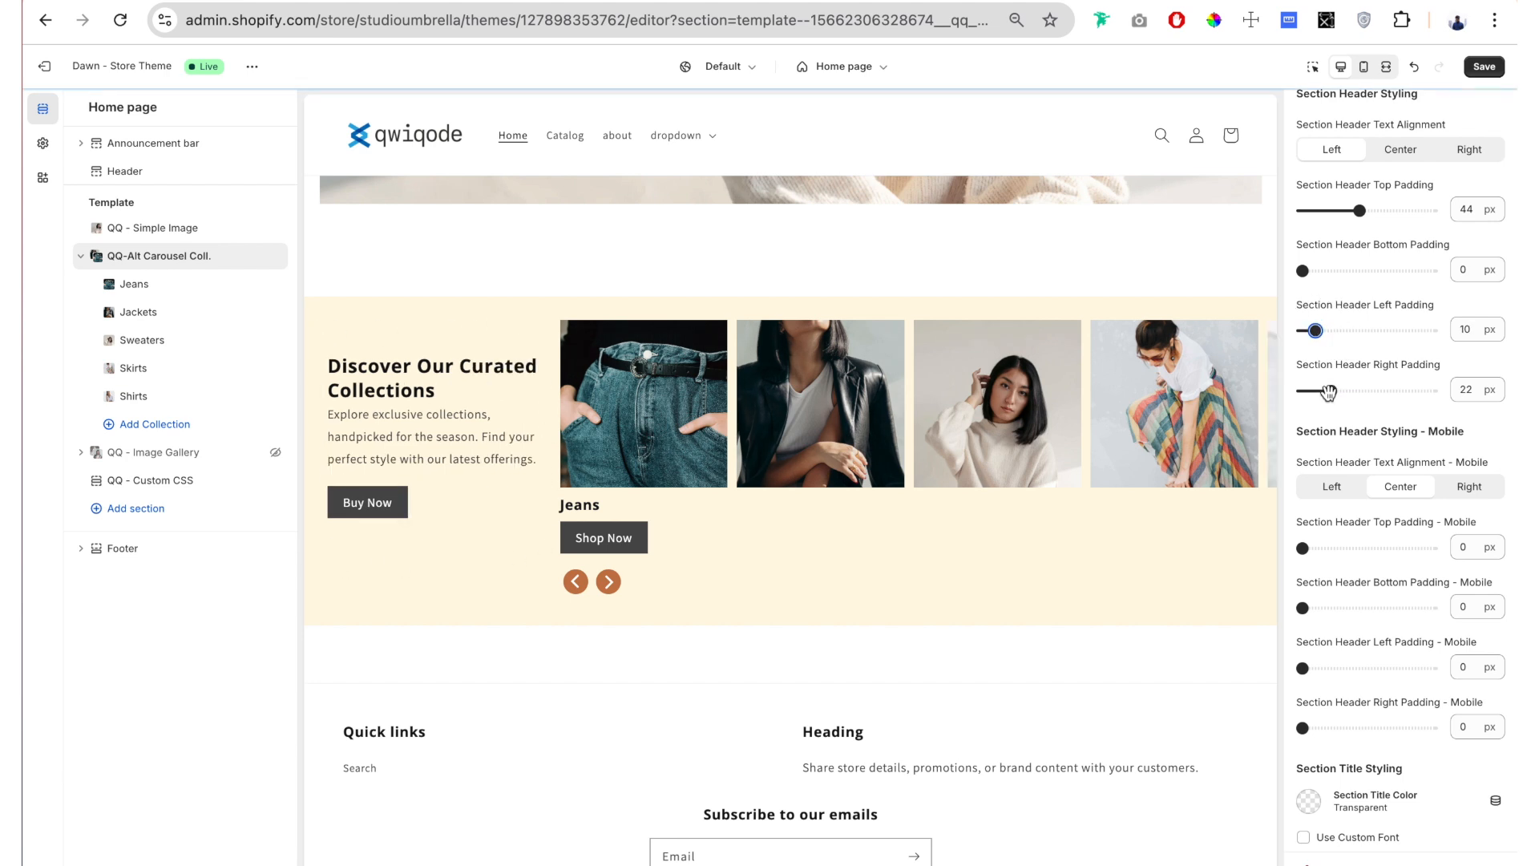
{"action": "left_click_drag", "start_coordinate": [1331, 390], "coordinate": [1315, 390]}
{"action": "left_click_drag", "start_coordinate": [1359, 210], "coordinate": [1303, 210]}
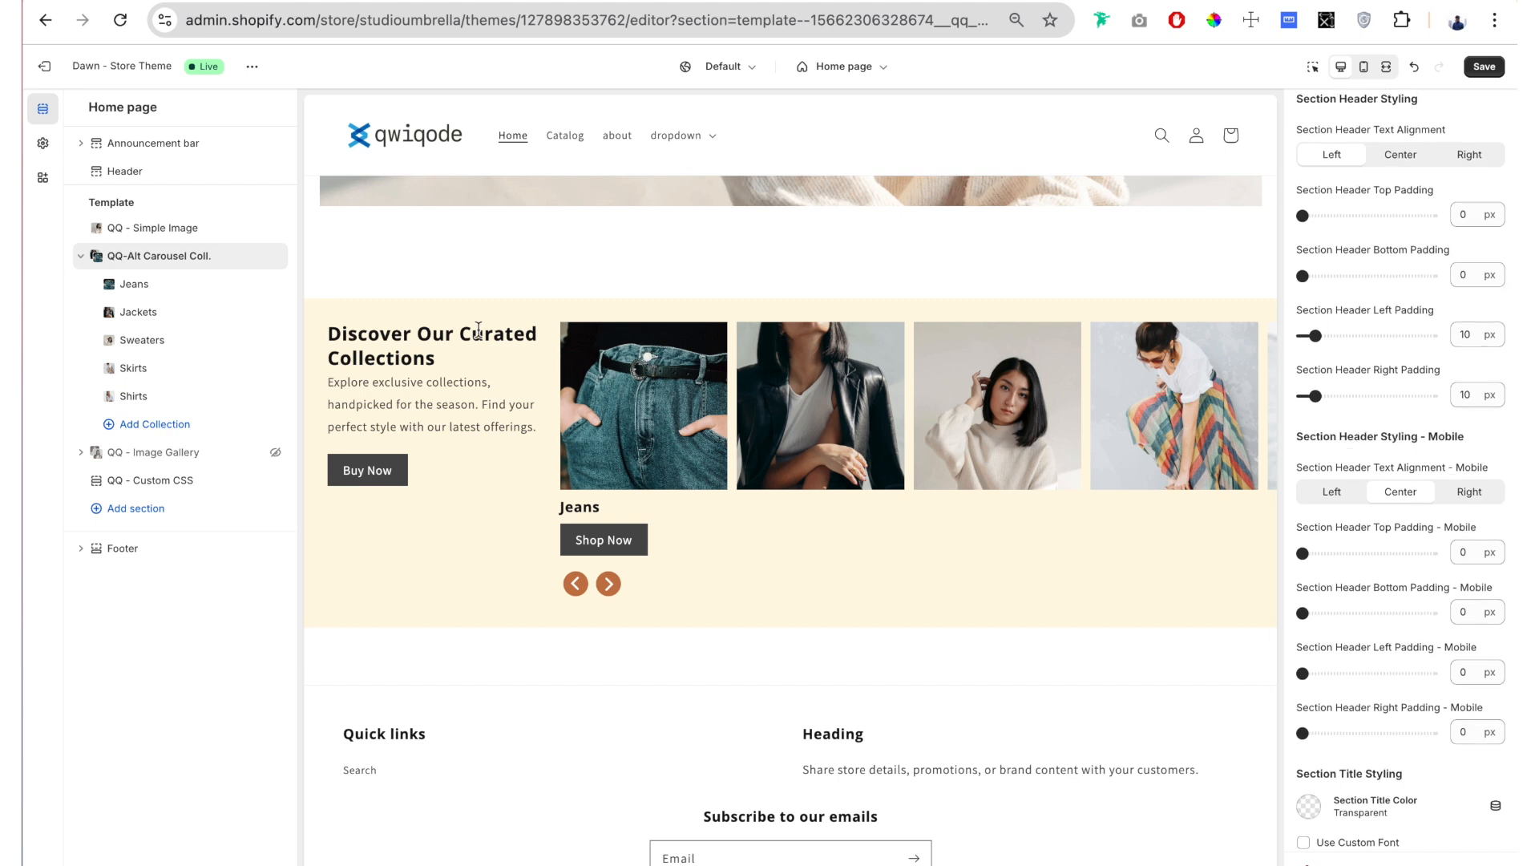
Step: Try Left for the mobile Section Header Text Alignment and restore it to Center
{"action": "scroll", "coordinate": [1515, 122], "scroll_direction": "down", "scroll_amount": 3}
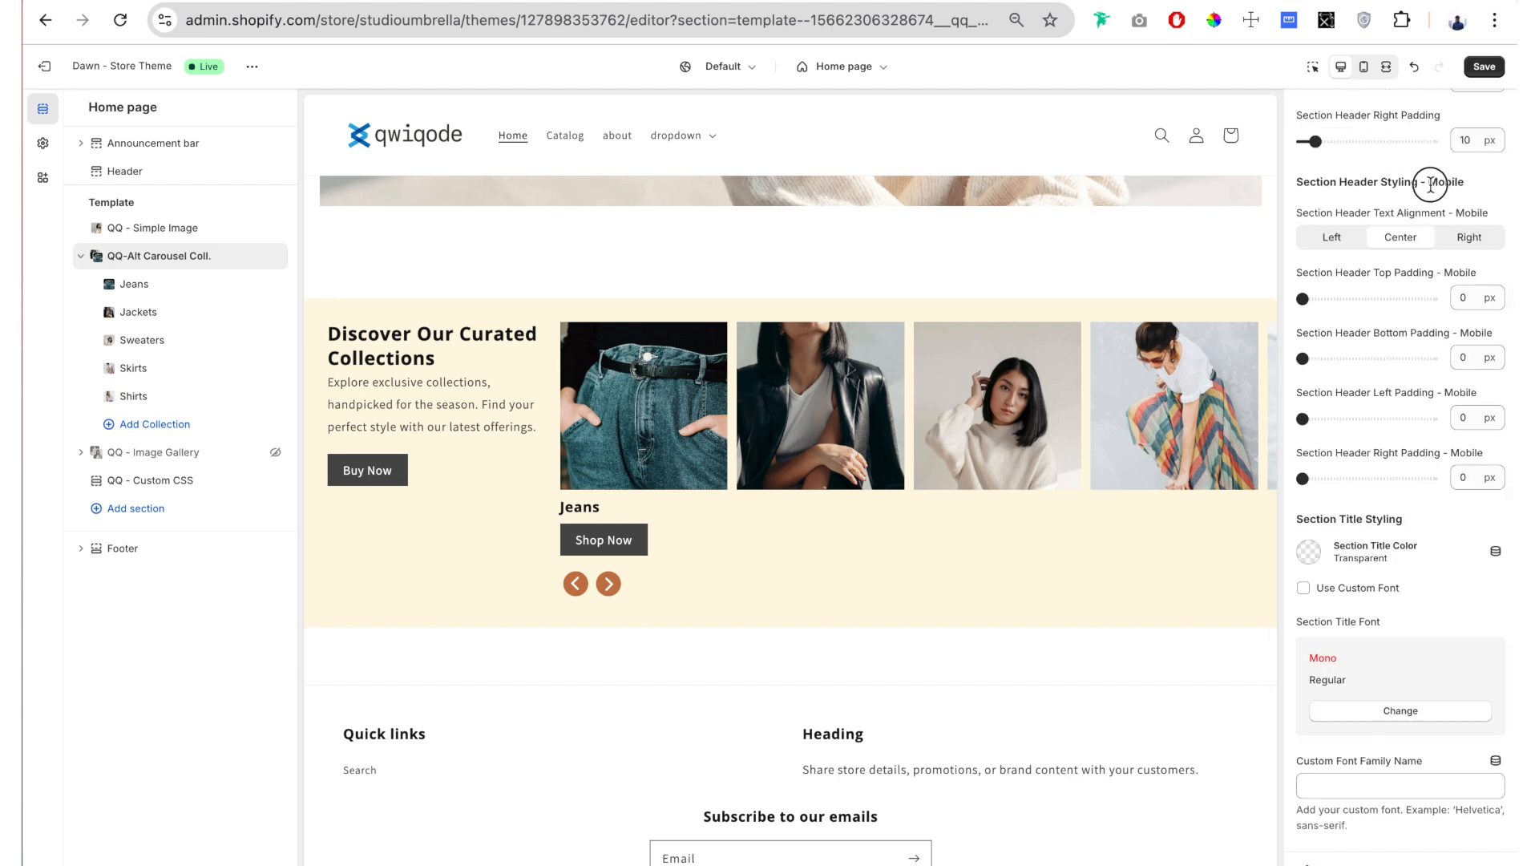
{"action": "left_click", "coordinate": [1330, 236]}
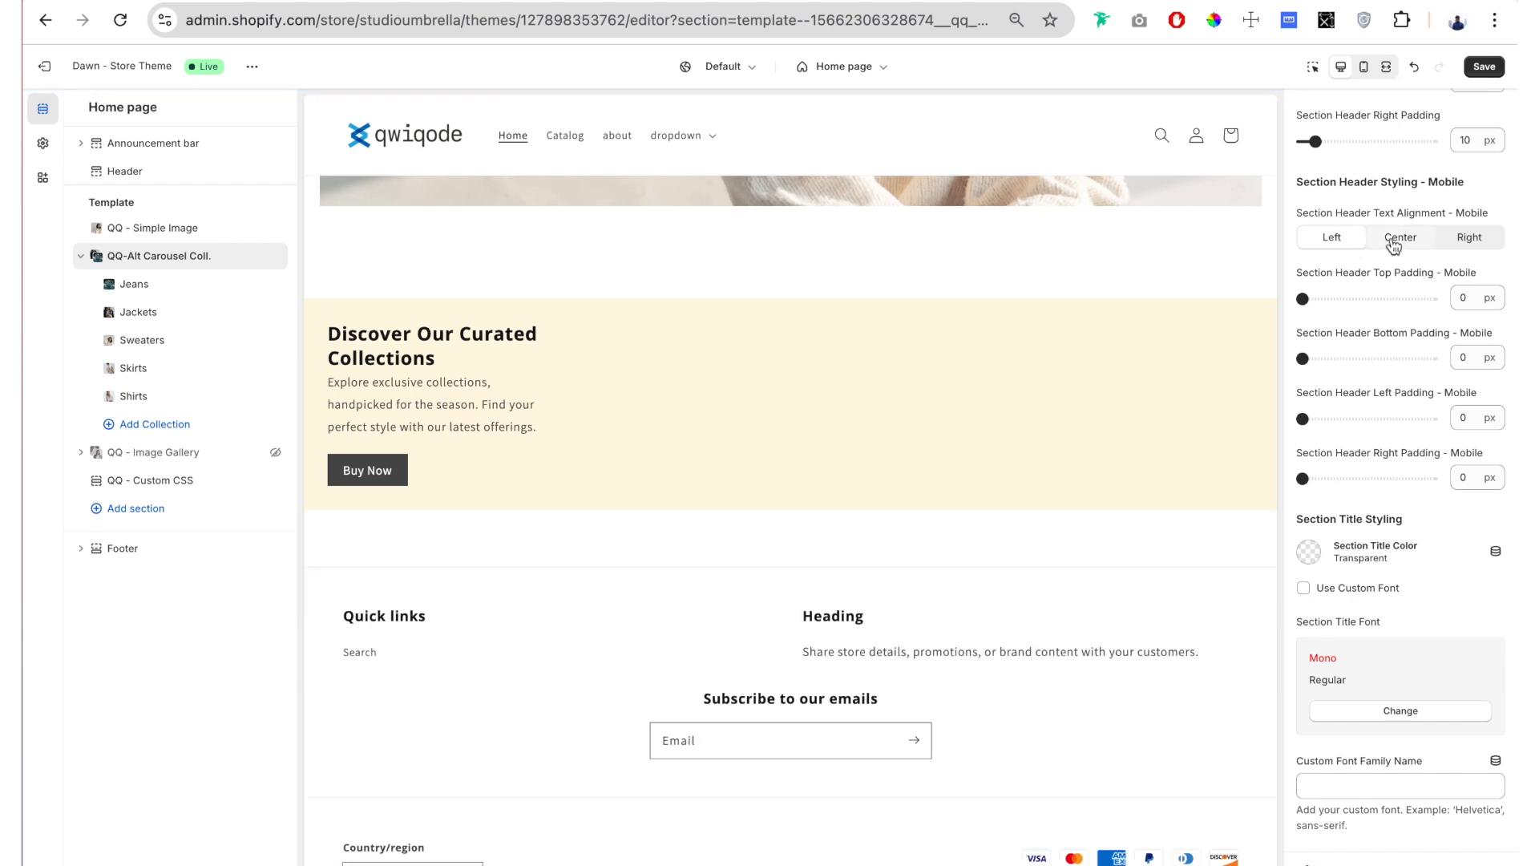
{"action": "left_click", "coordinate": [1396, 239]}
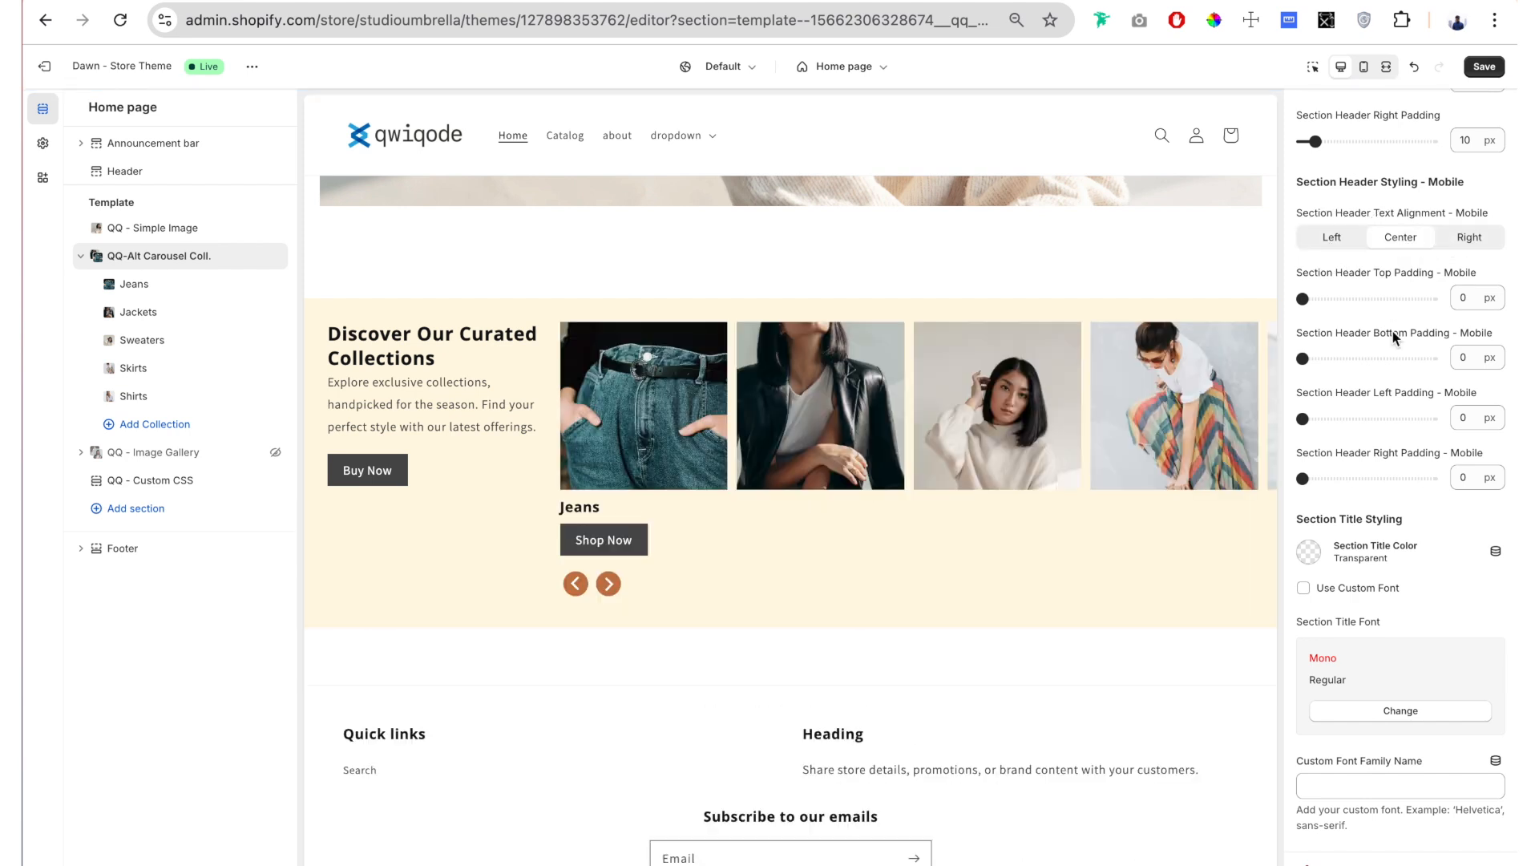
Step: Set the Section Title Color to the recently used orange-brown #C57949
{"action": "scroll", "coordinate": [1394, 402], "scroll_direction": "down", "scroll_amount": 2}
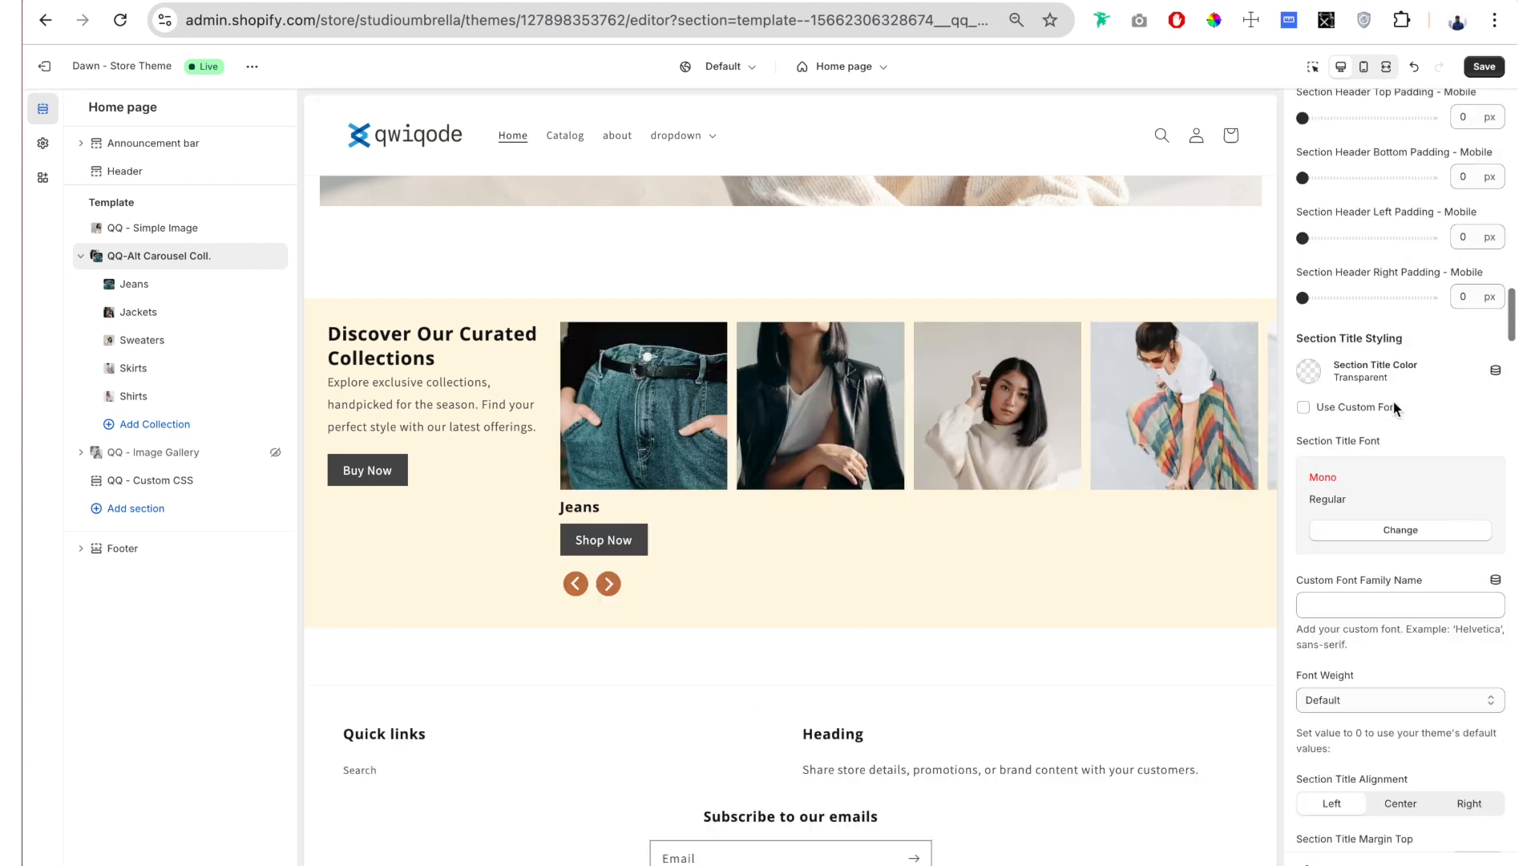
{"action": "scroll", "coordinate": [1393, 401], "scroll_direction": "down", "scroll_amount": 3}
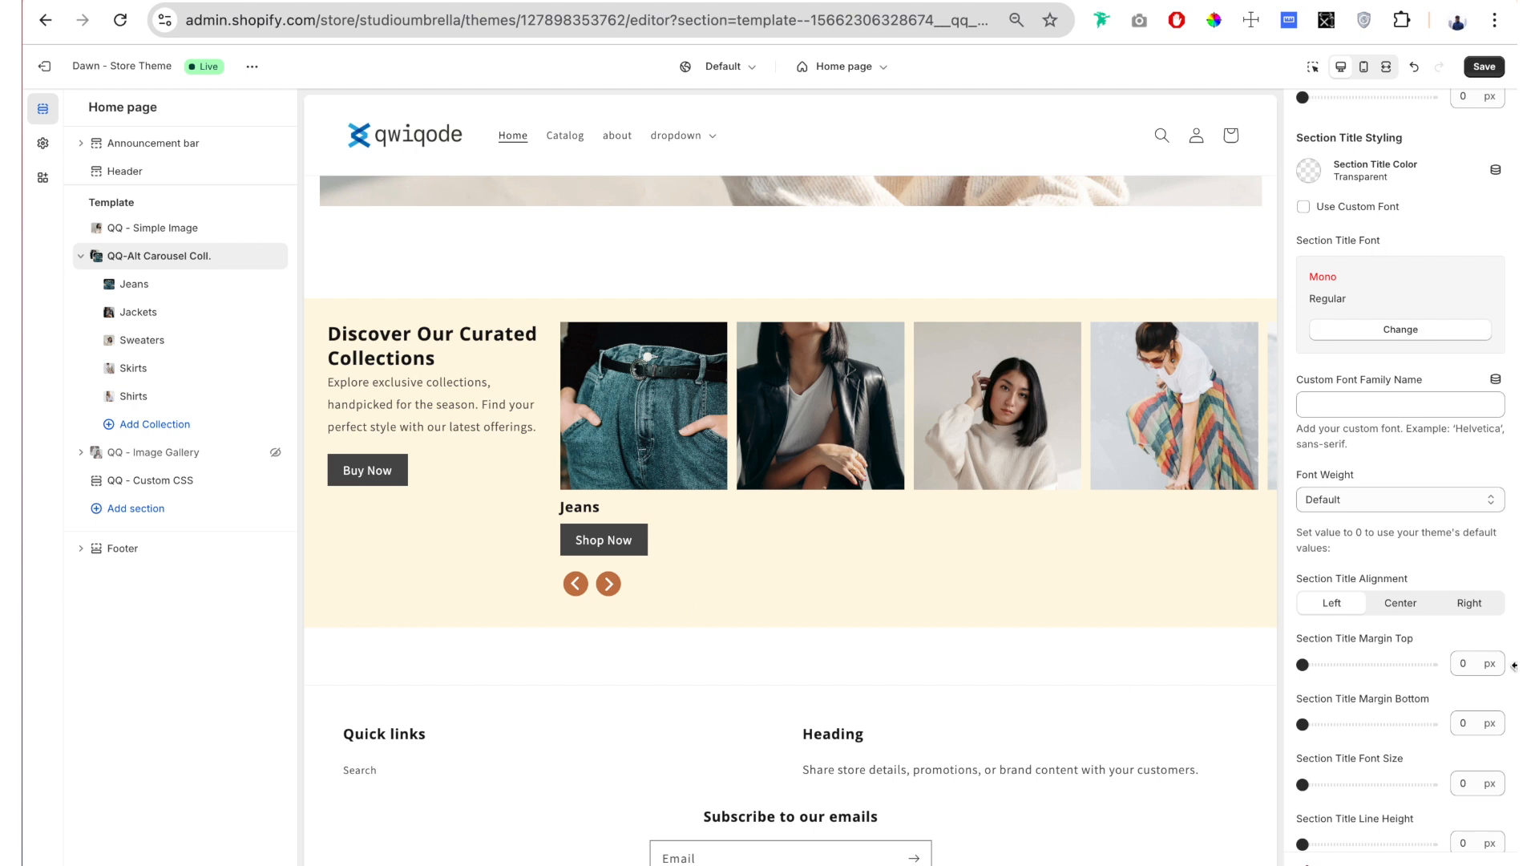
{"action": "left_click_drag", "start_coordinate": [1322, 139], "coordinate": [1373, 139]}
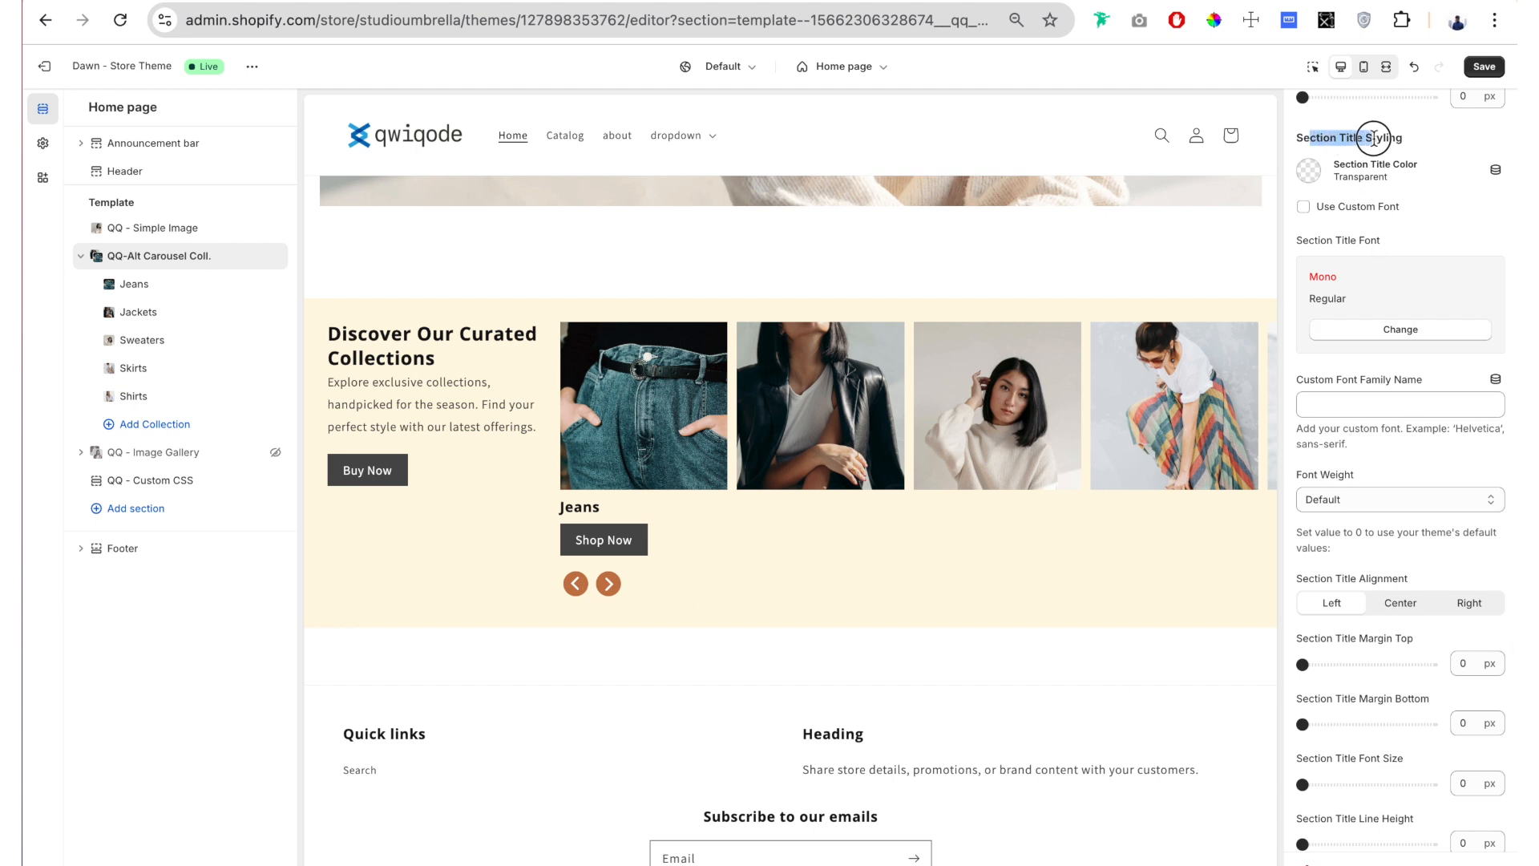
{"action": "left_click", "coordinate": [1393, 143]}
{"action": "scroll", "coordinate": [1405, 147], "scroll_direction": "up", "scroll_amount": 1}
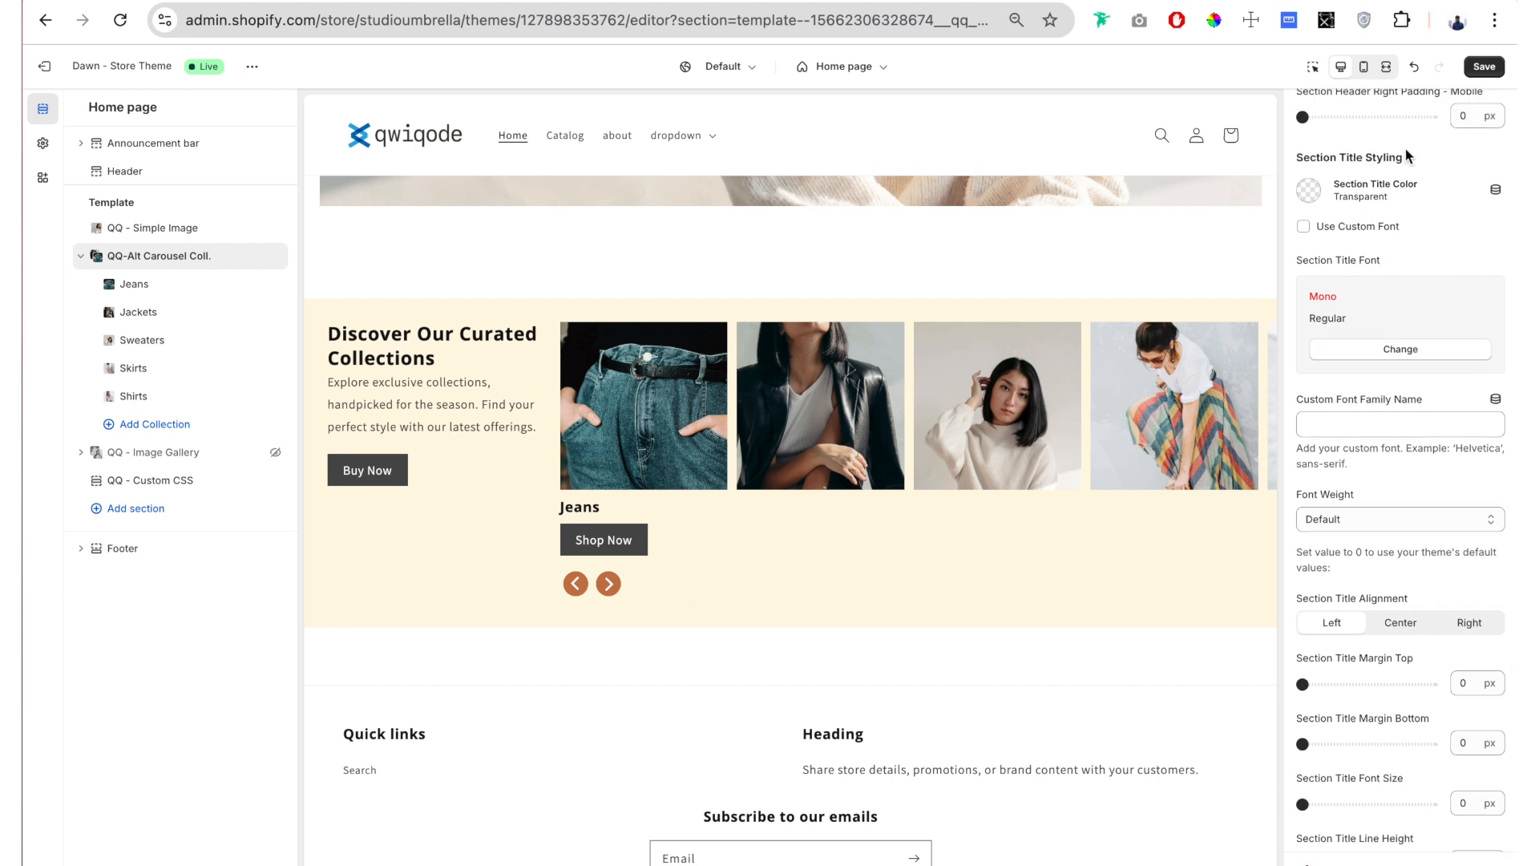
{"action": "left_click", "coordinate": [1307, 192]}
{"action": "left_click", "coordinate": [1338, 411]}
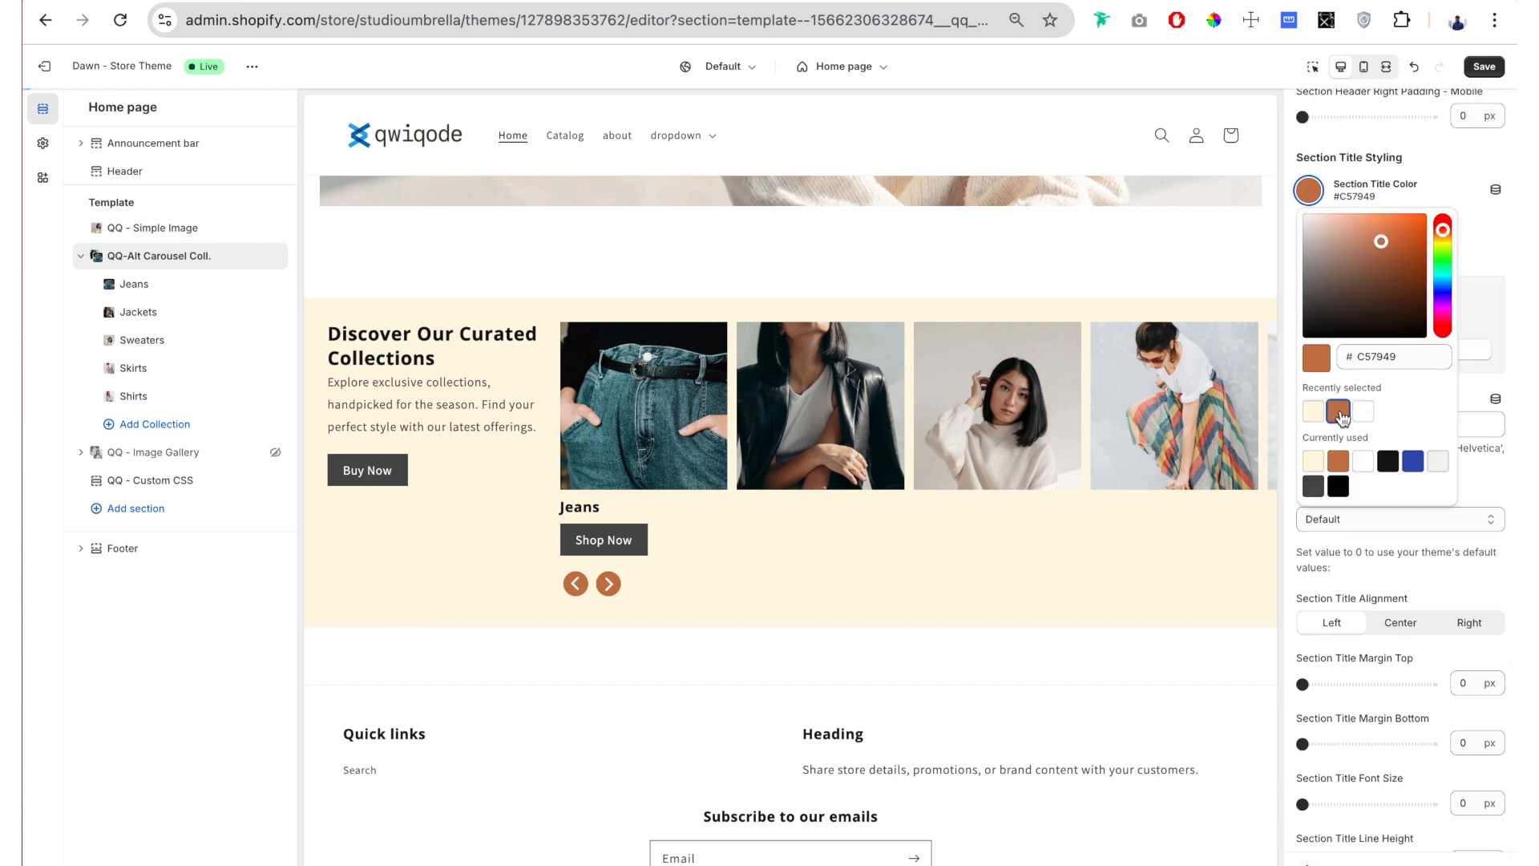
{"action": "left_click", "coordinate": [1444, 158]}
Step: Enable the custom font for the section title and choose Americana Regular as its font
{"action": "scroll", "coordinate": [1435, 164], "scroll_direction": "down", "scroll_amount": 1}
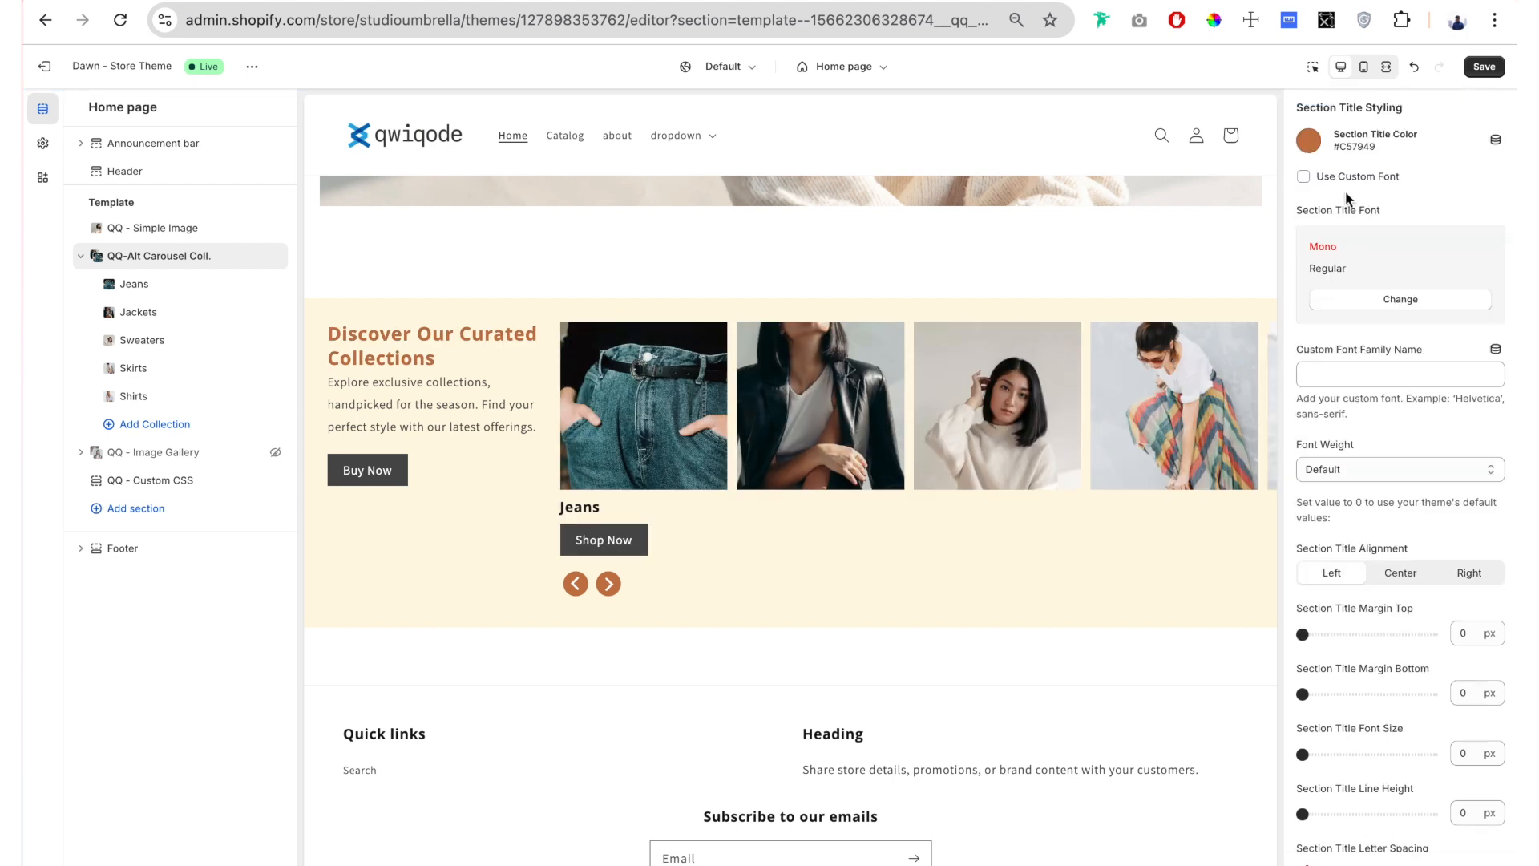
{"action": "left_click", "coordinate": [1303, 178]}
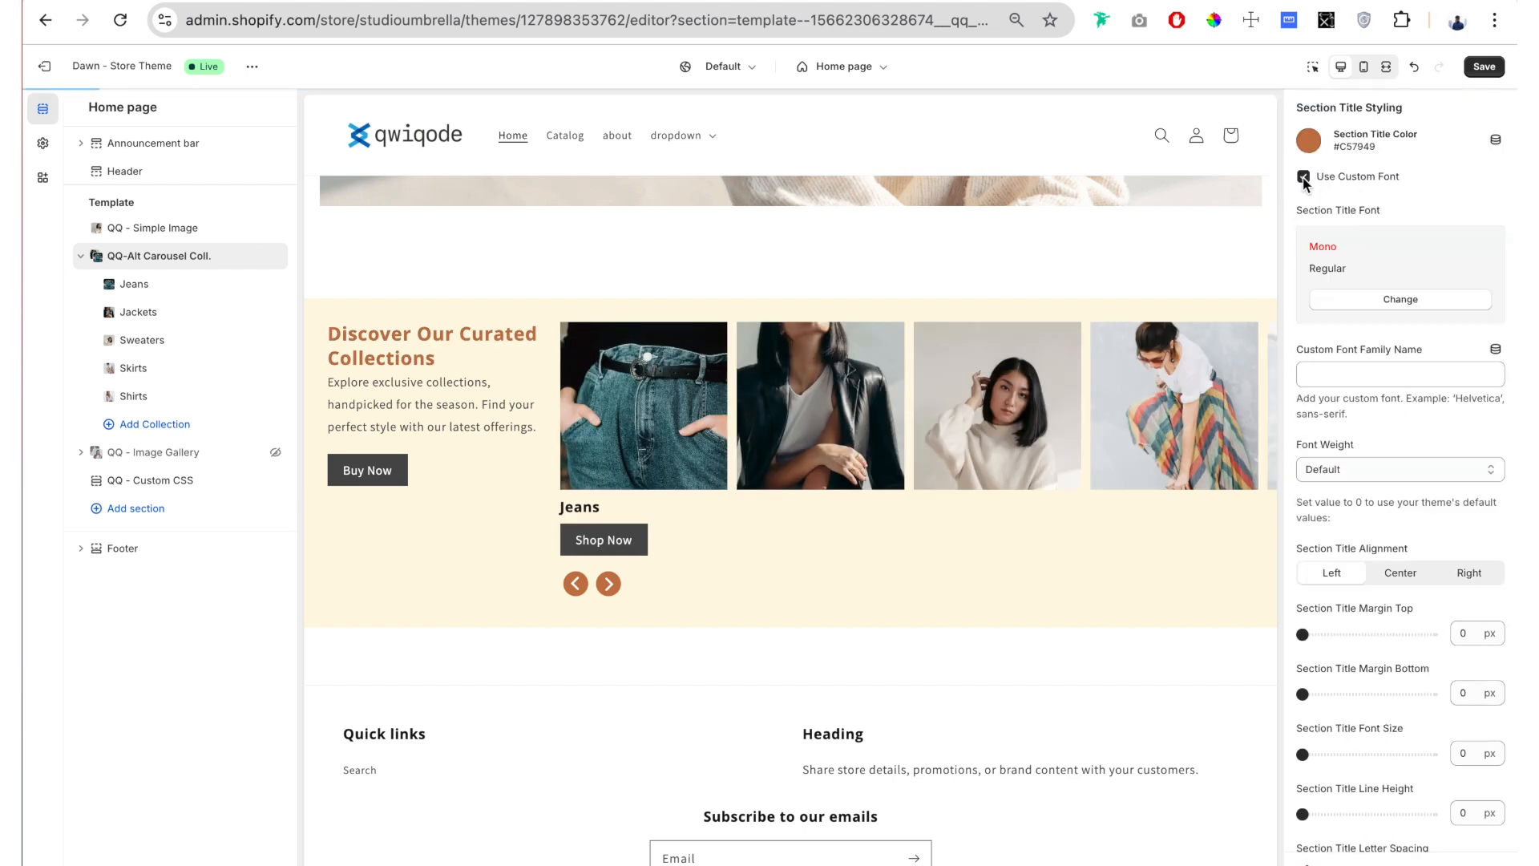
{"action": "left_click", "coordinate": [1401, 299]}
{"action": "scroll", "coordinate": [1383, 437], "scroll_direction": "down", "scroll_amount": 5}
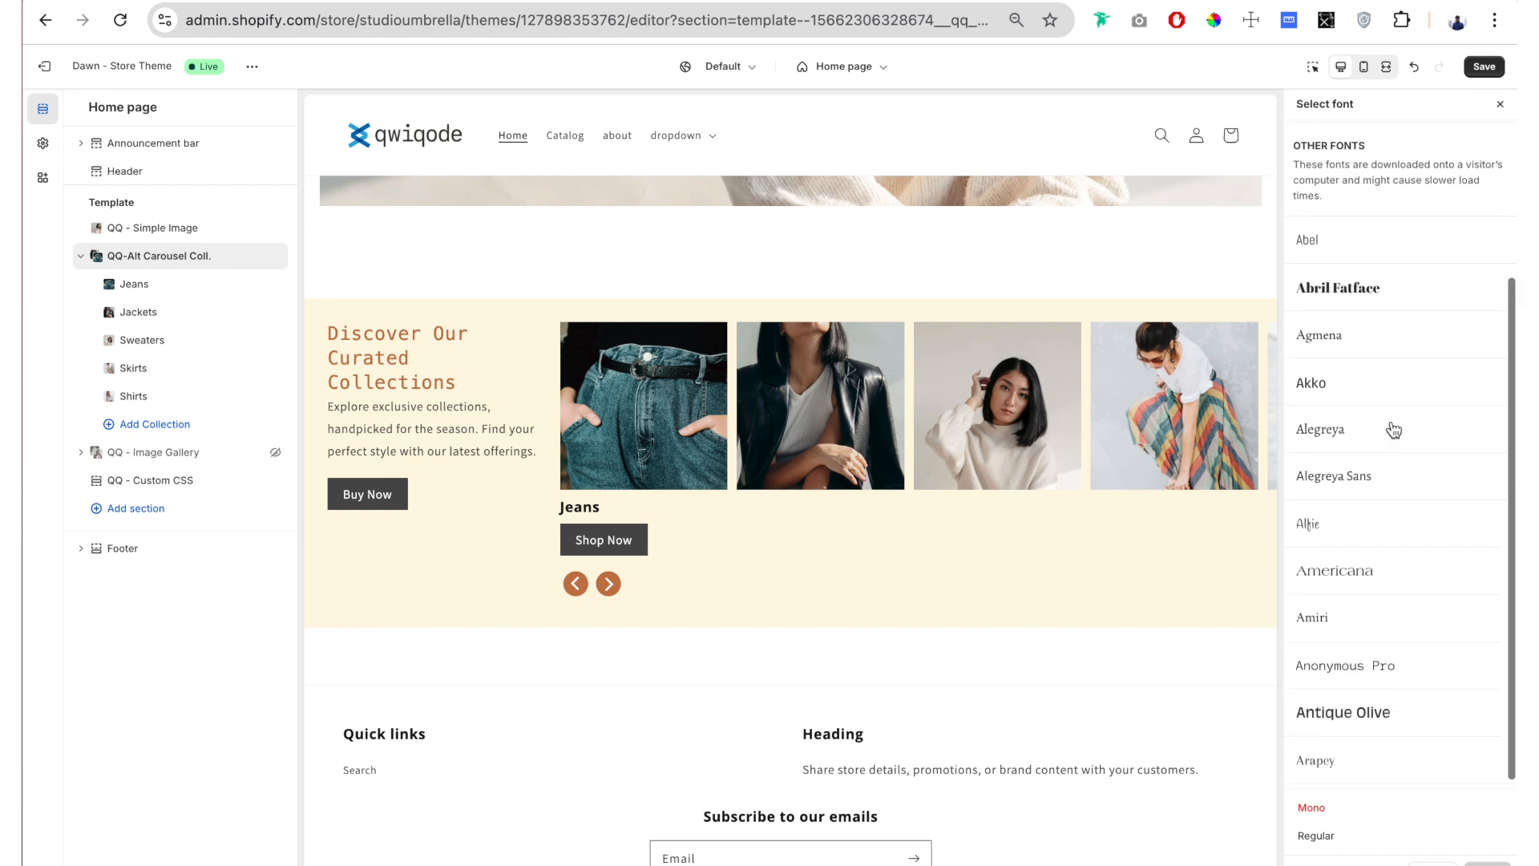
{"action": "left_click", "coordinate": [1360, 445]}
{"action": "left_click", "coordinate": [1487, 860]}
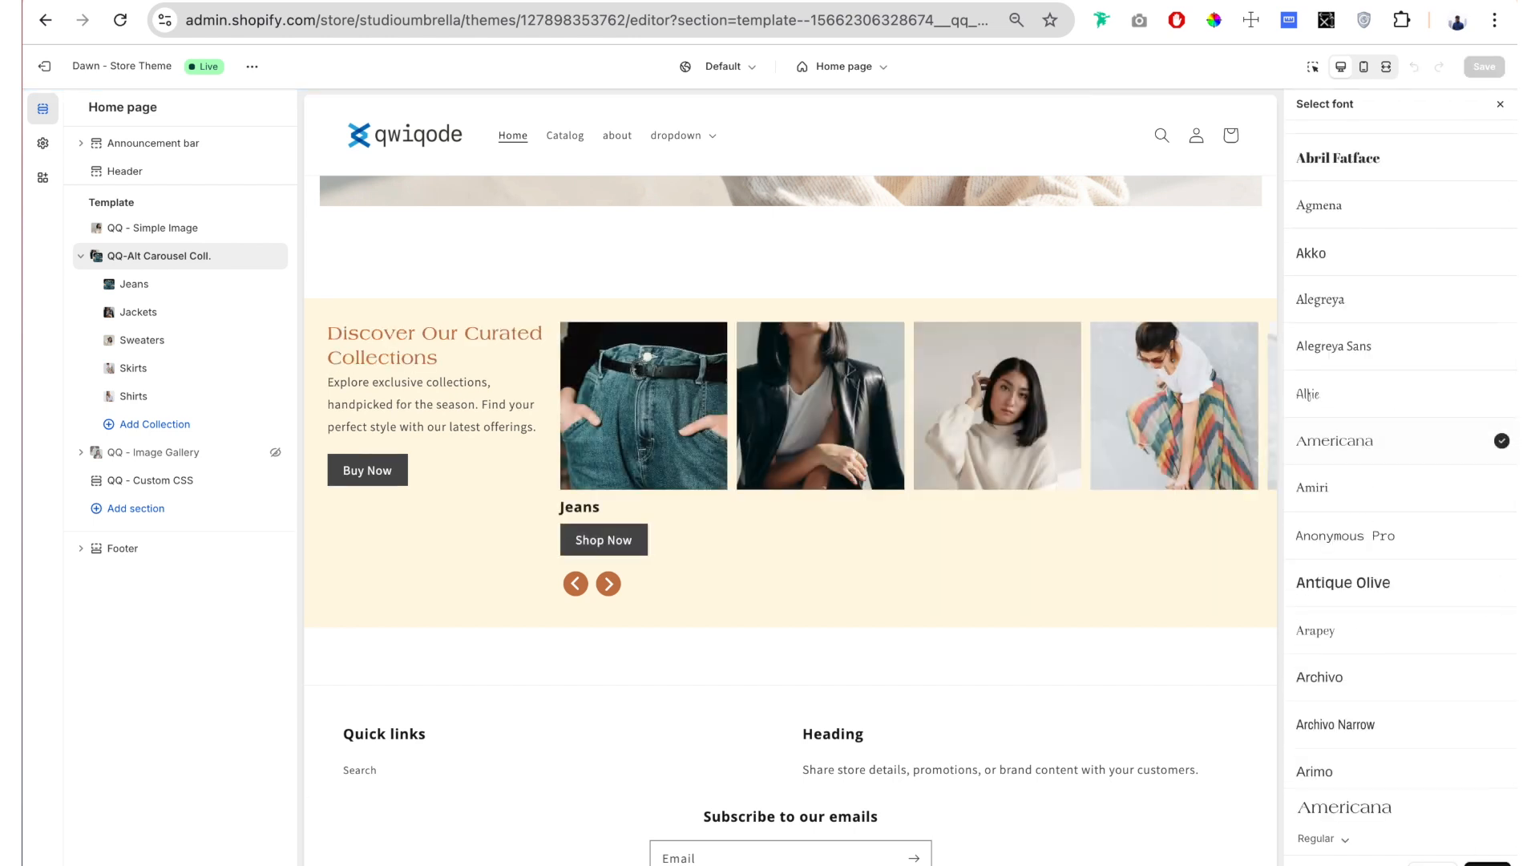
Step: Try Helvetica as the section title's Custom Font Family Name and clear the name again
{"action": "scroll", "coordinate": [1417, 255], "scroll_direction": "down", "scroll_amount": 1}
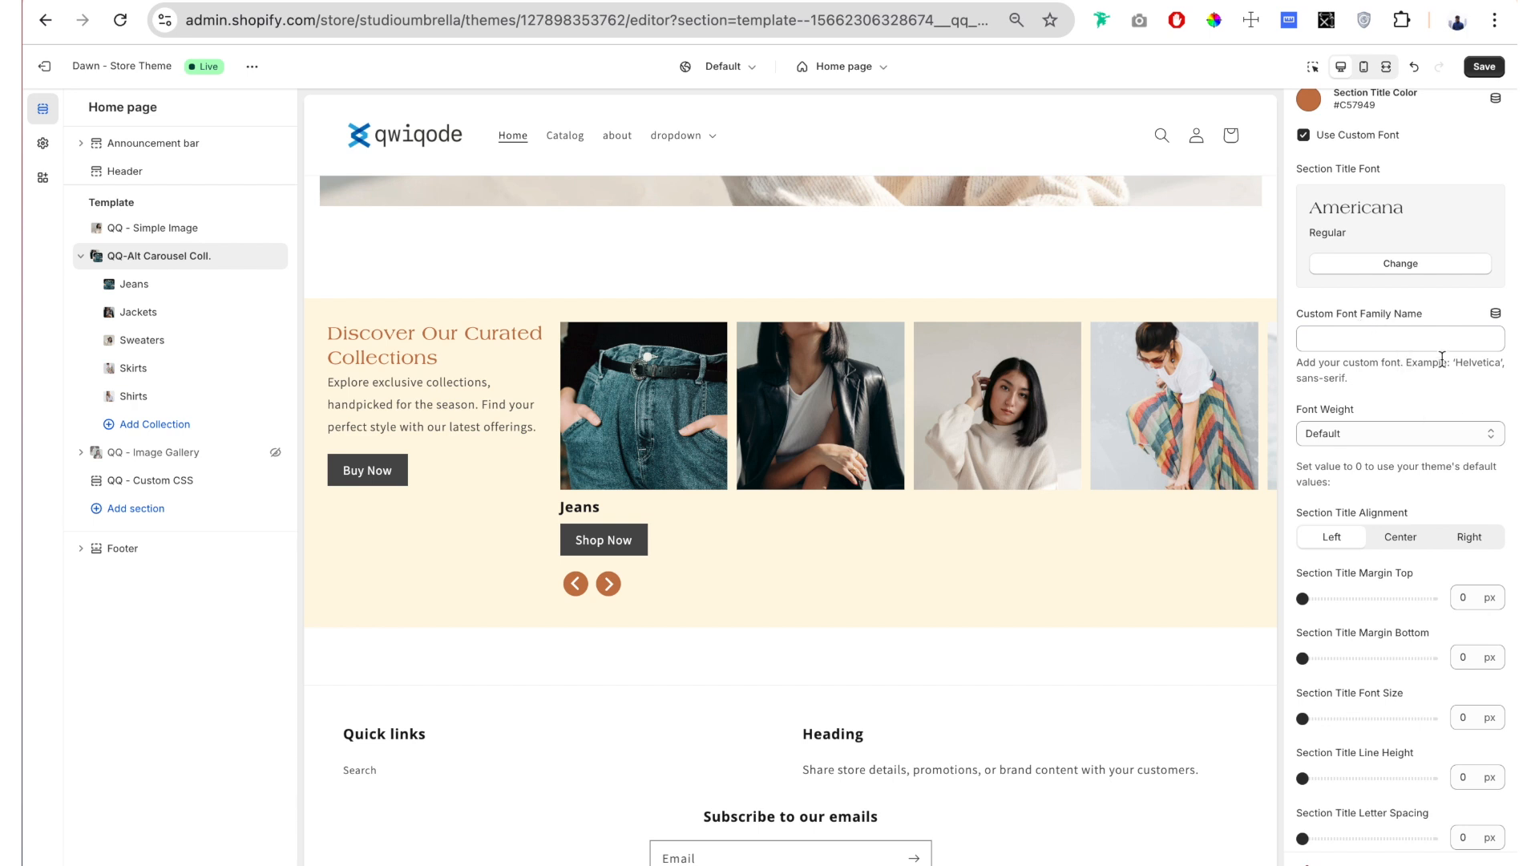
{"action": "left_click", "coordinate": [1369, 344]}
{"action": "left_click", "coordinate": [1356, 345]}
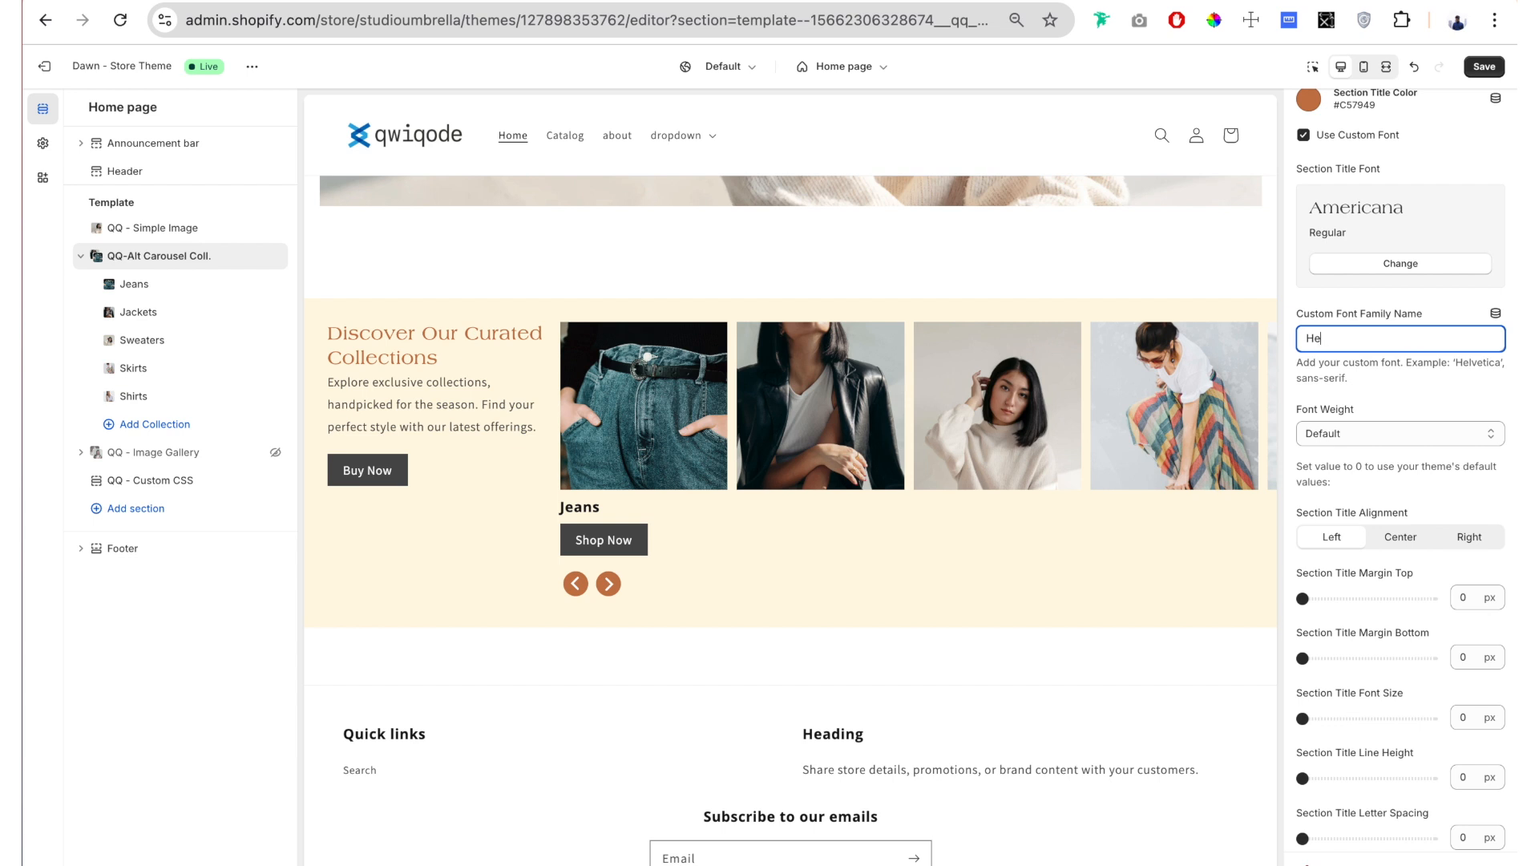
{"action": "type", "text": "Helvetica"}
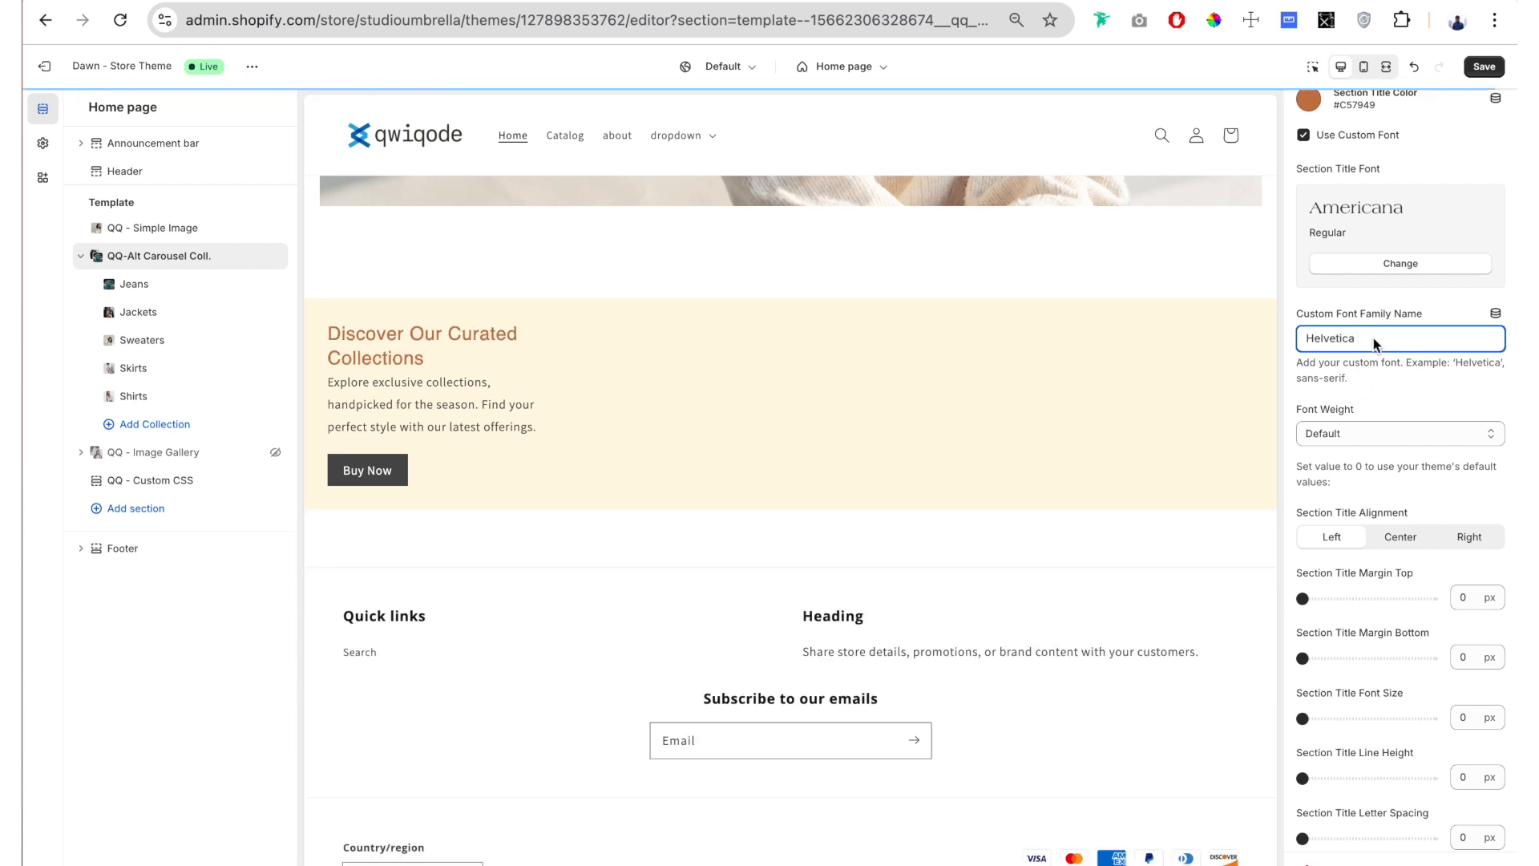
{"action": "left_click_drag", "start_coordinate": [1374, 340], "coordinate": [1292, 344]}
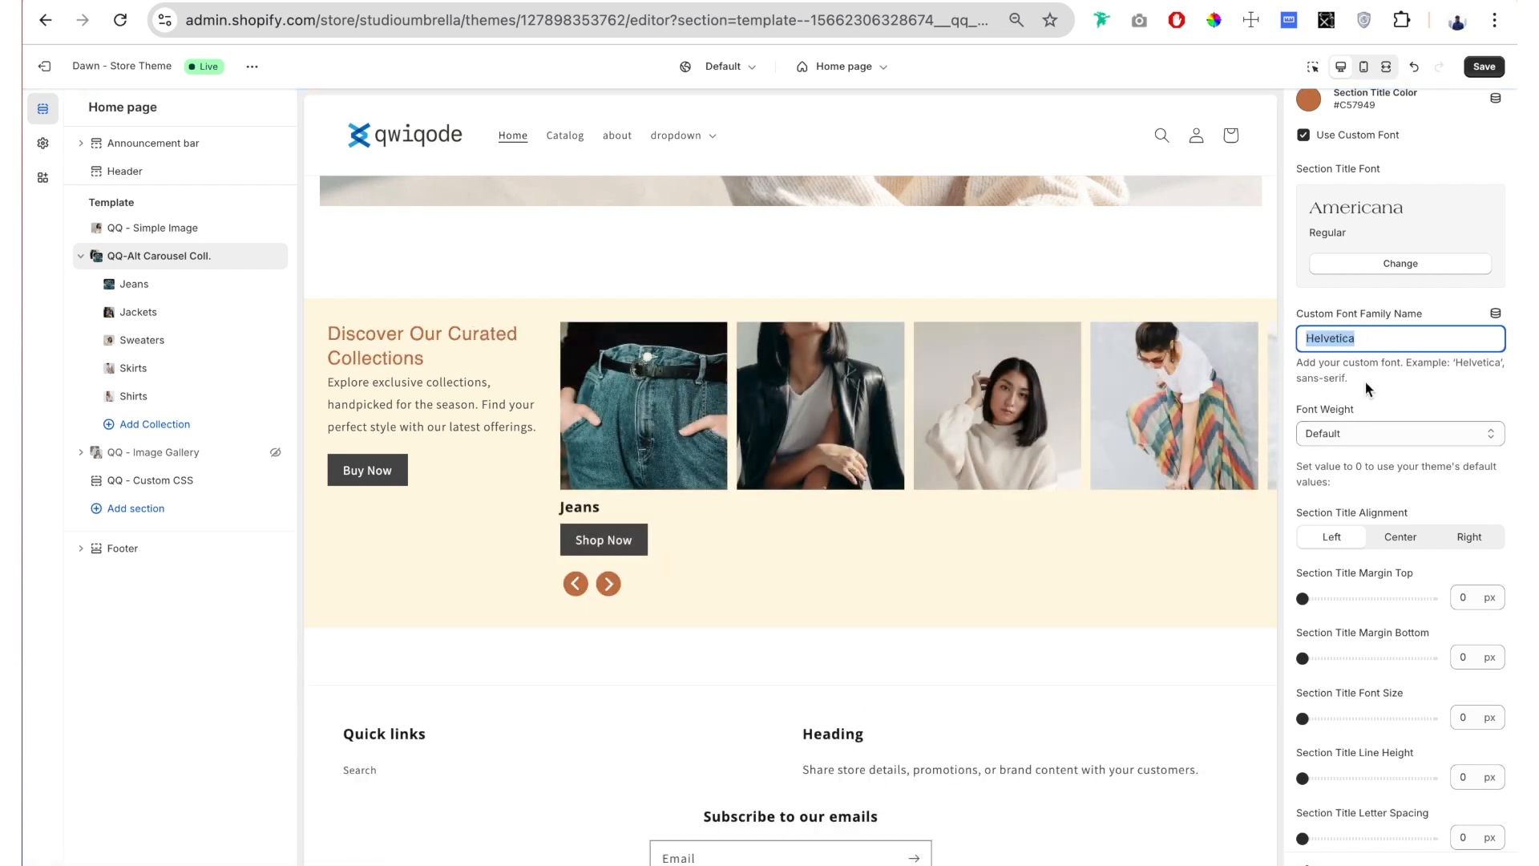
{"action": "left_click", "coordinate": [1361, 340]}
{"action": "double_click", "coordinate": [1361, 340]}
{"action": "key", "text": "BackSpace"}
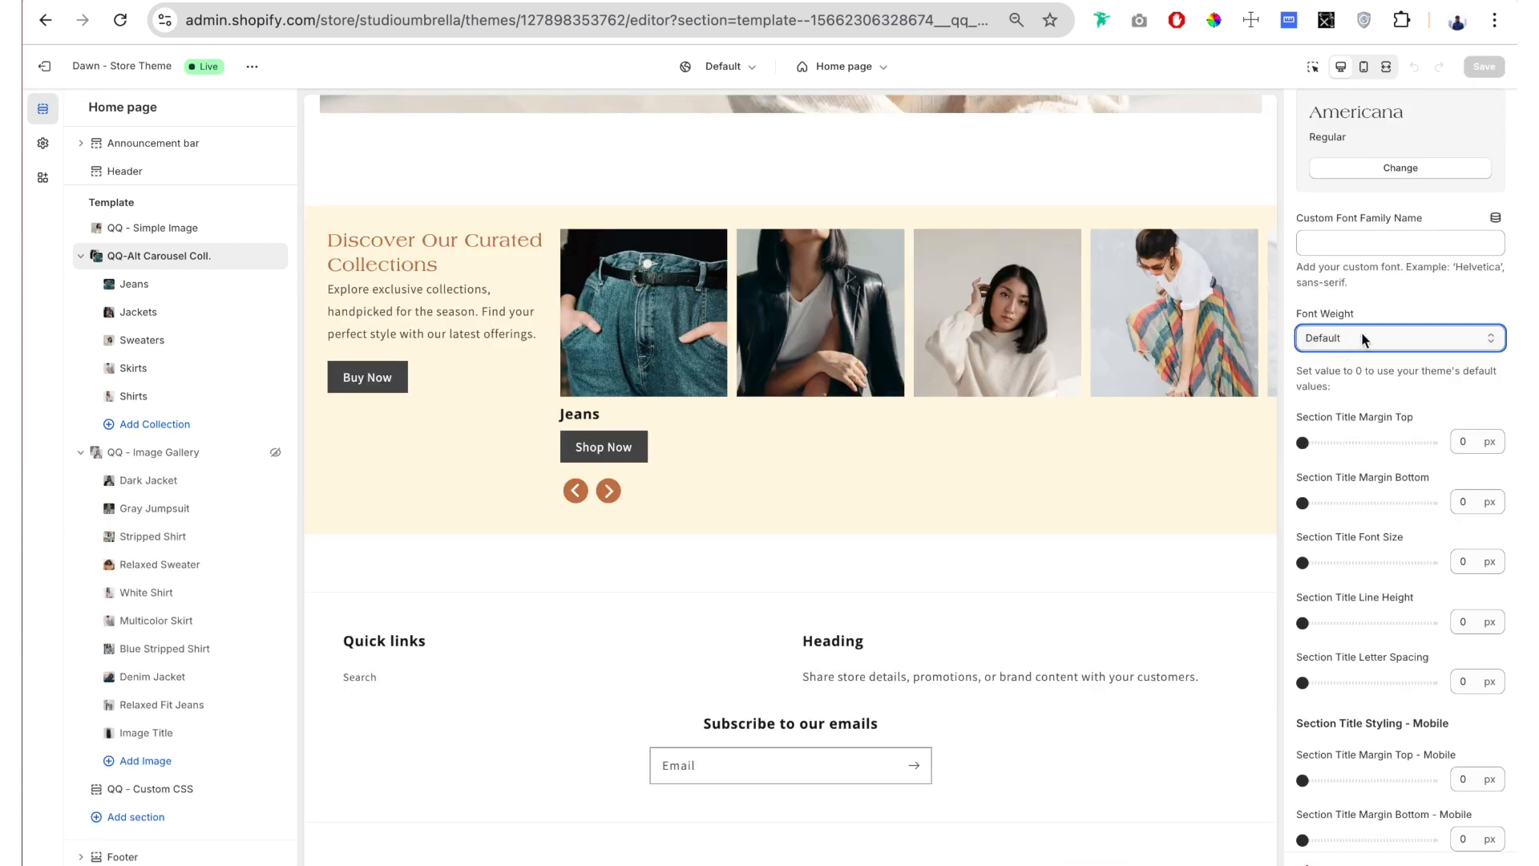
Step: Try 700 (Bold) and 100 as the section title's Font Weight and restore it to Default
{"action": "left_click_drag", "start_coordinate": [1355, 309], "coordinate": [1295, 313]}
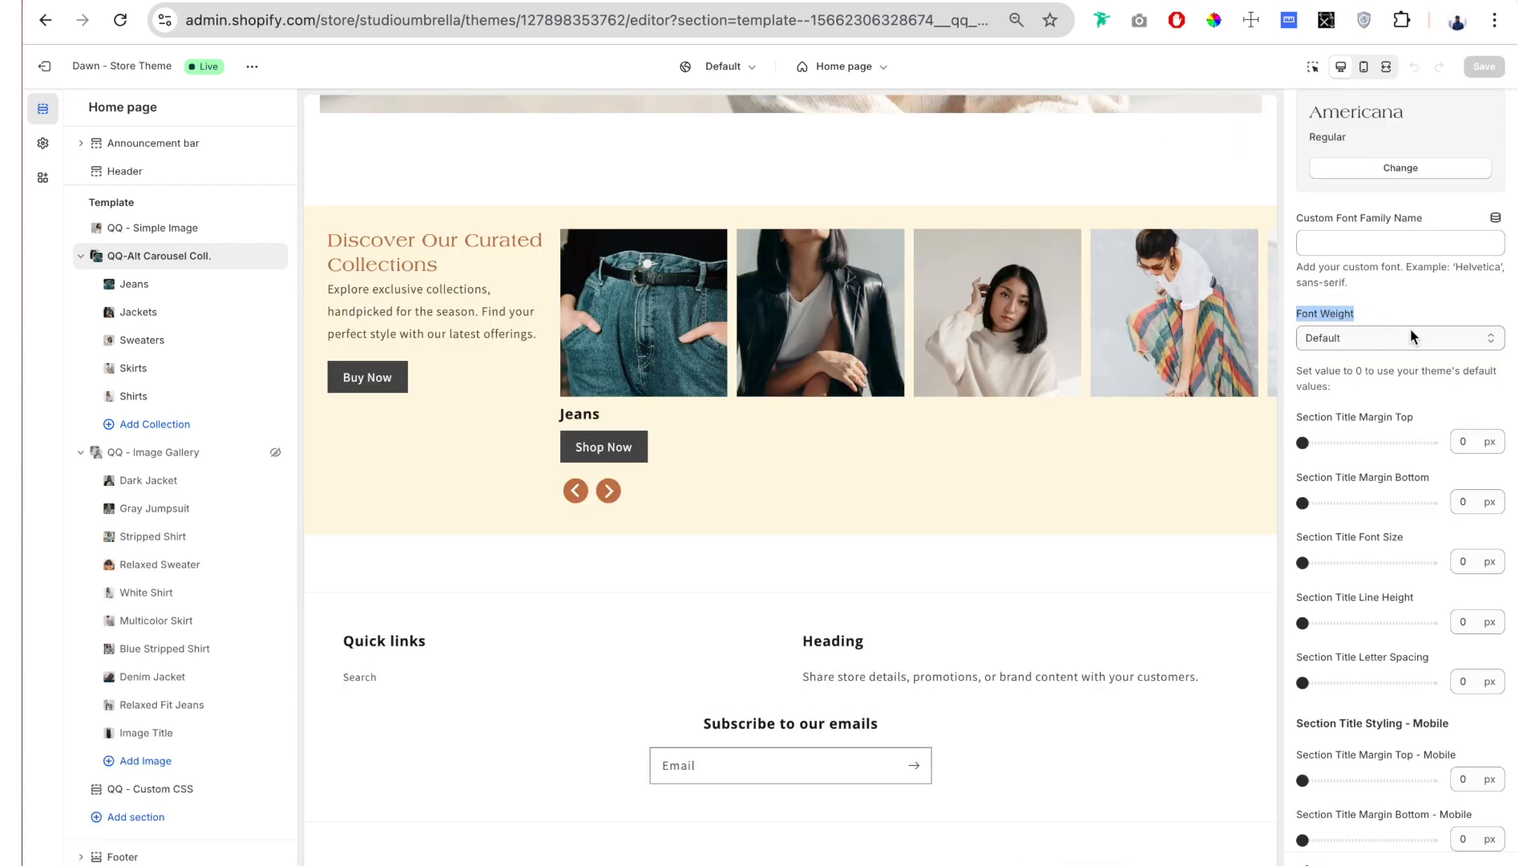
{"action": "left_click", "coordinate": [1410, 331]}
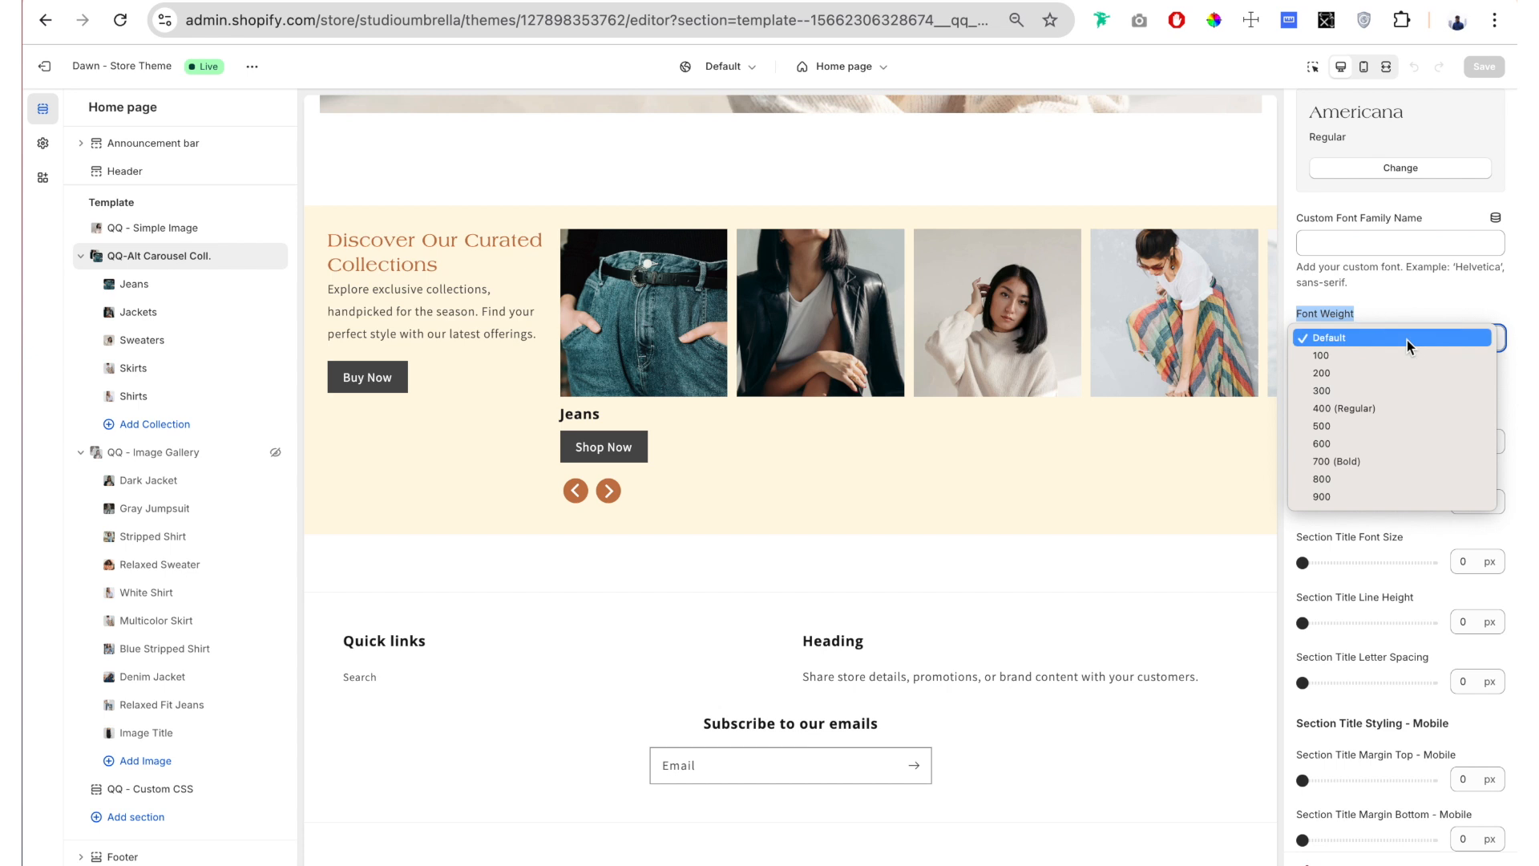
{"action": "left_click", "coordinate": [1395, 461]}
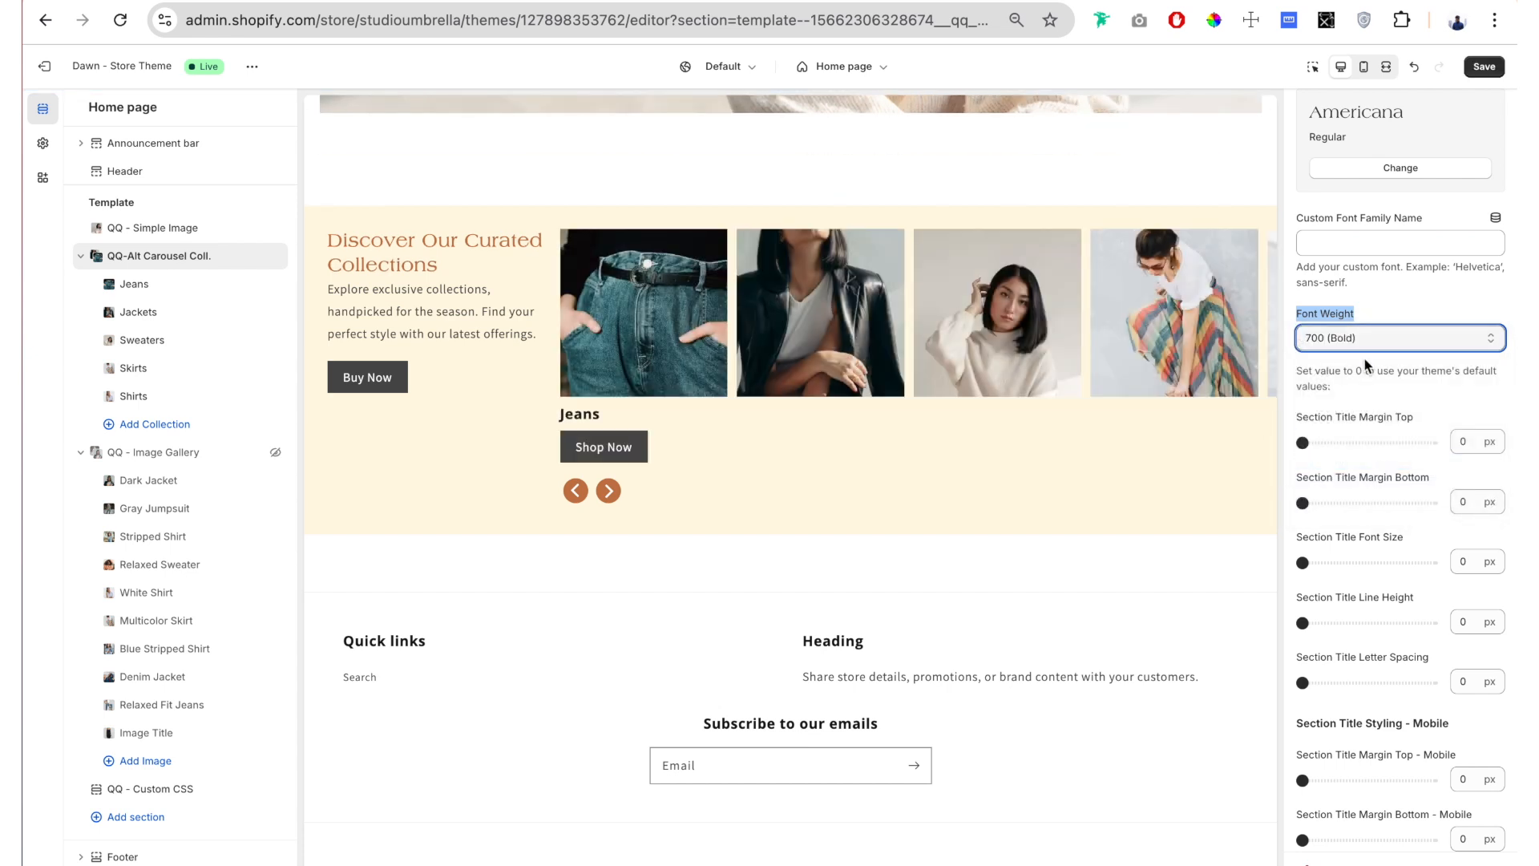
{"action": "left_click", "coordinate": [1375, 340]}
{"action": "left_click", "coordinate": [1387, 228]}
{"action": "left_click", "coordinate": [1355, 336]}
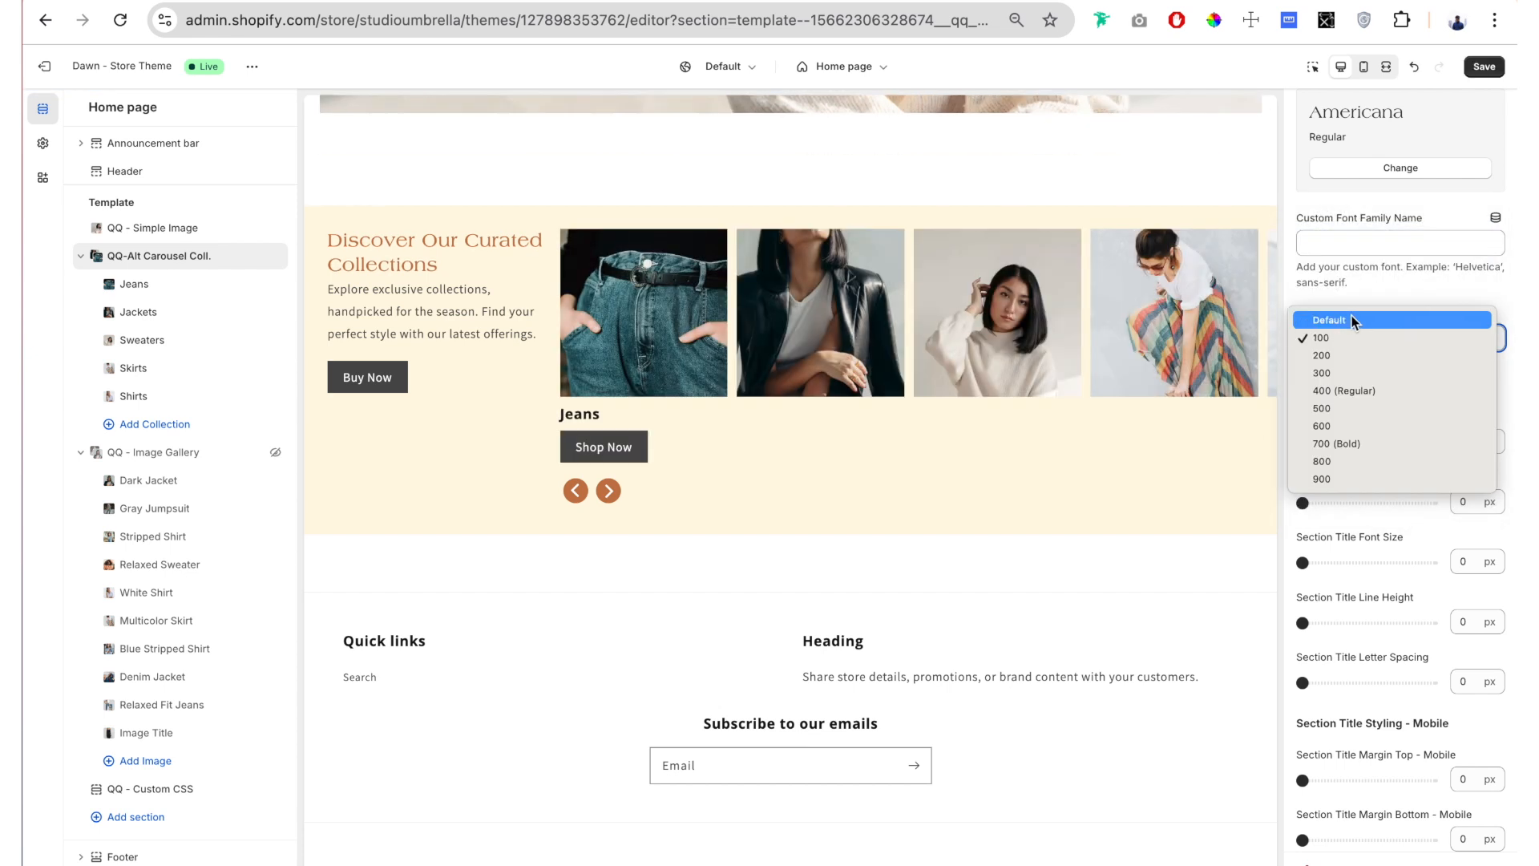
{"action": "left_click", "coordinate": [1352, 315]}
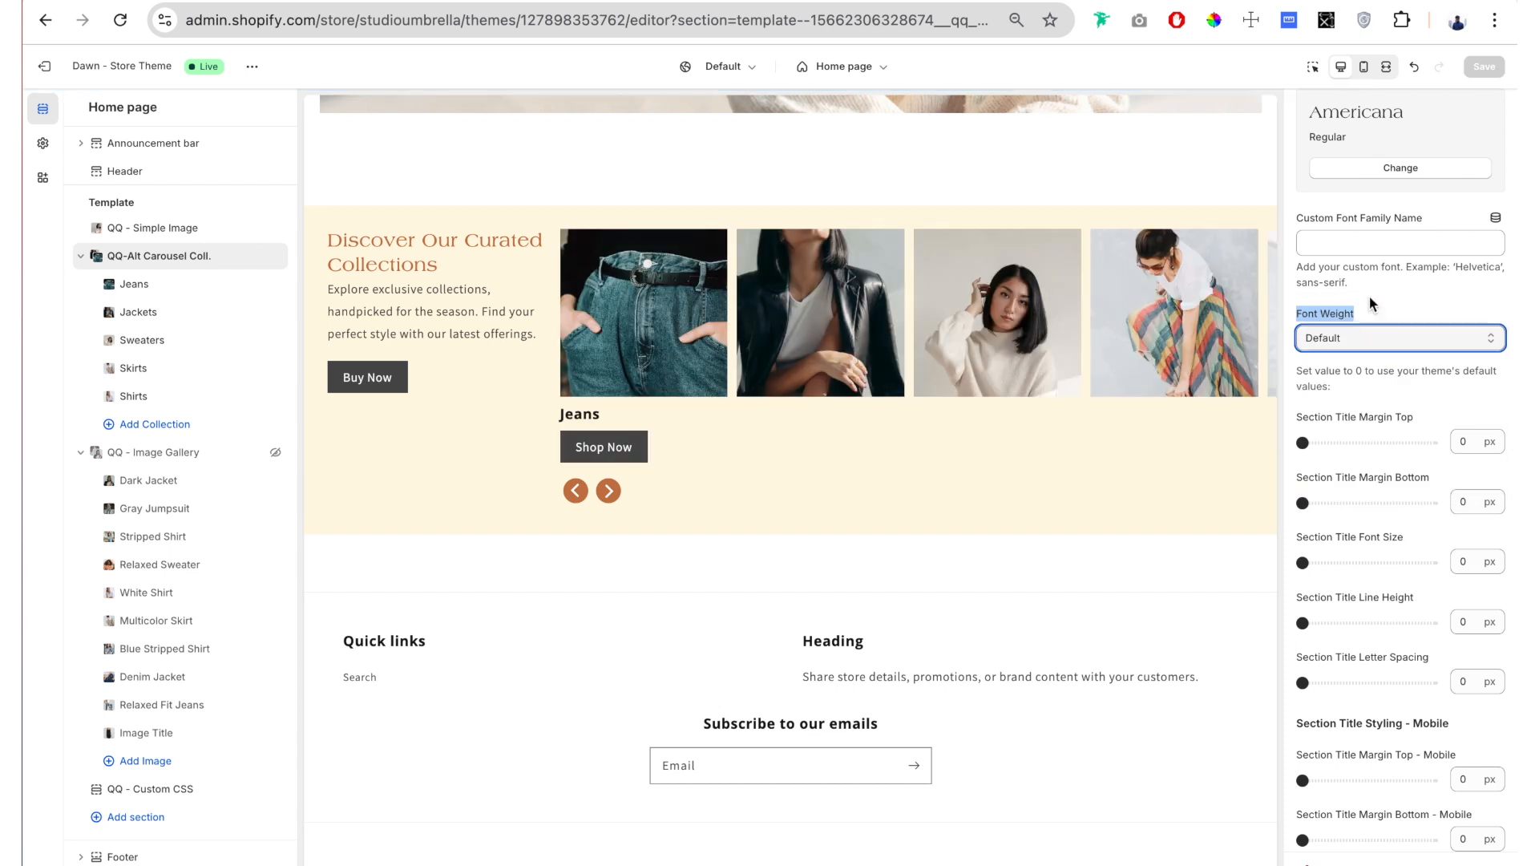
Step: Try a Section Title Margin Top of 35 px and undo the change
{"action": "scroll", "coordinate": [1375, 281], "scroll_direction": "down", "scroll_amount": 2}
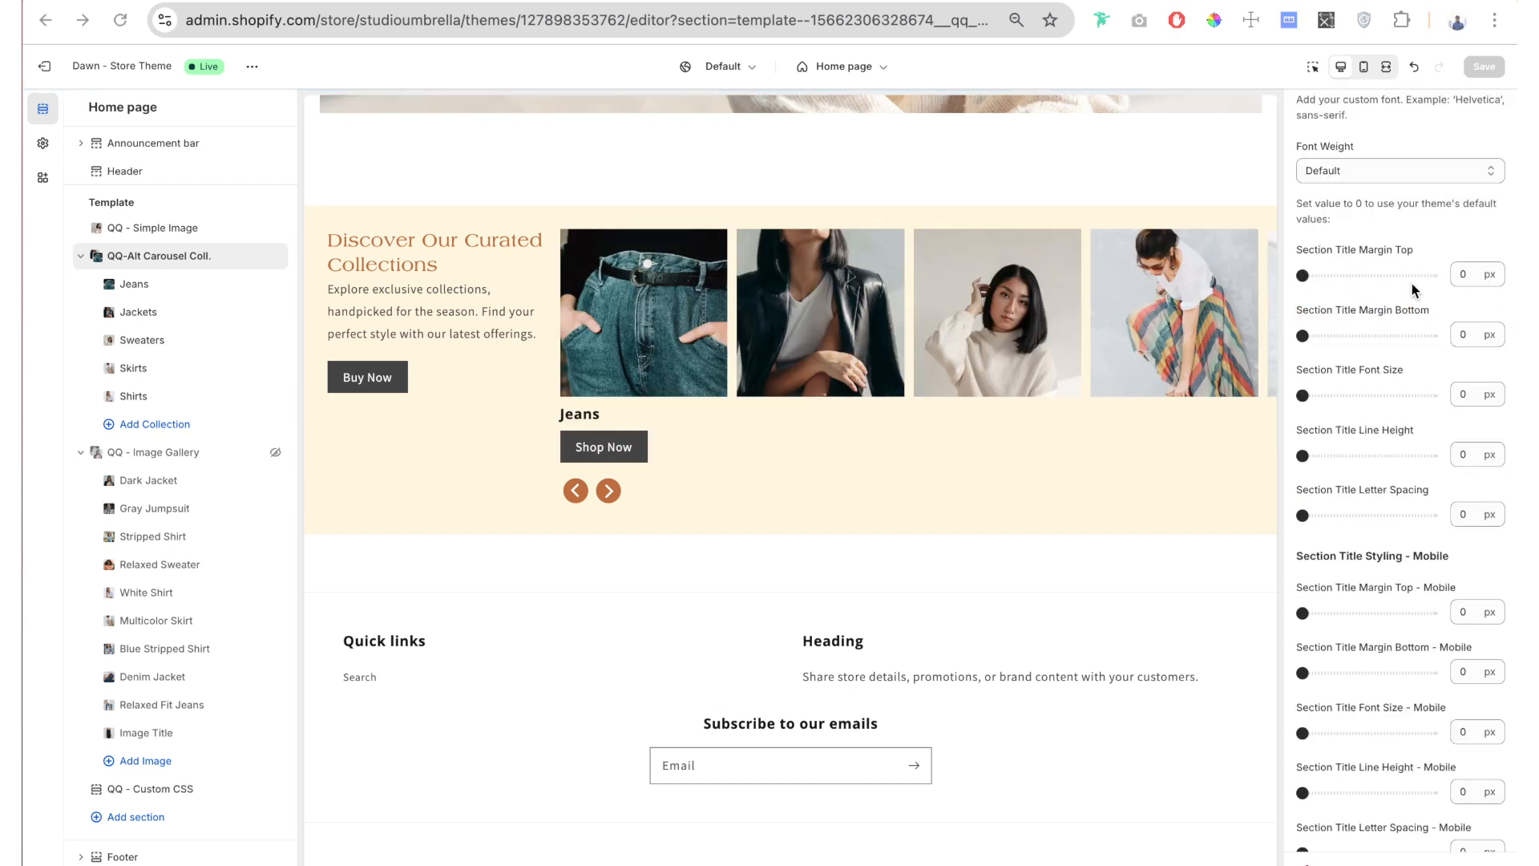
{"action": "left_click", "coordinate": [1348, 275]}
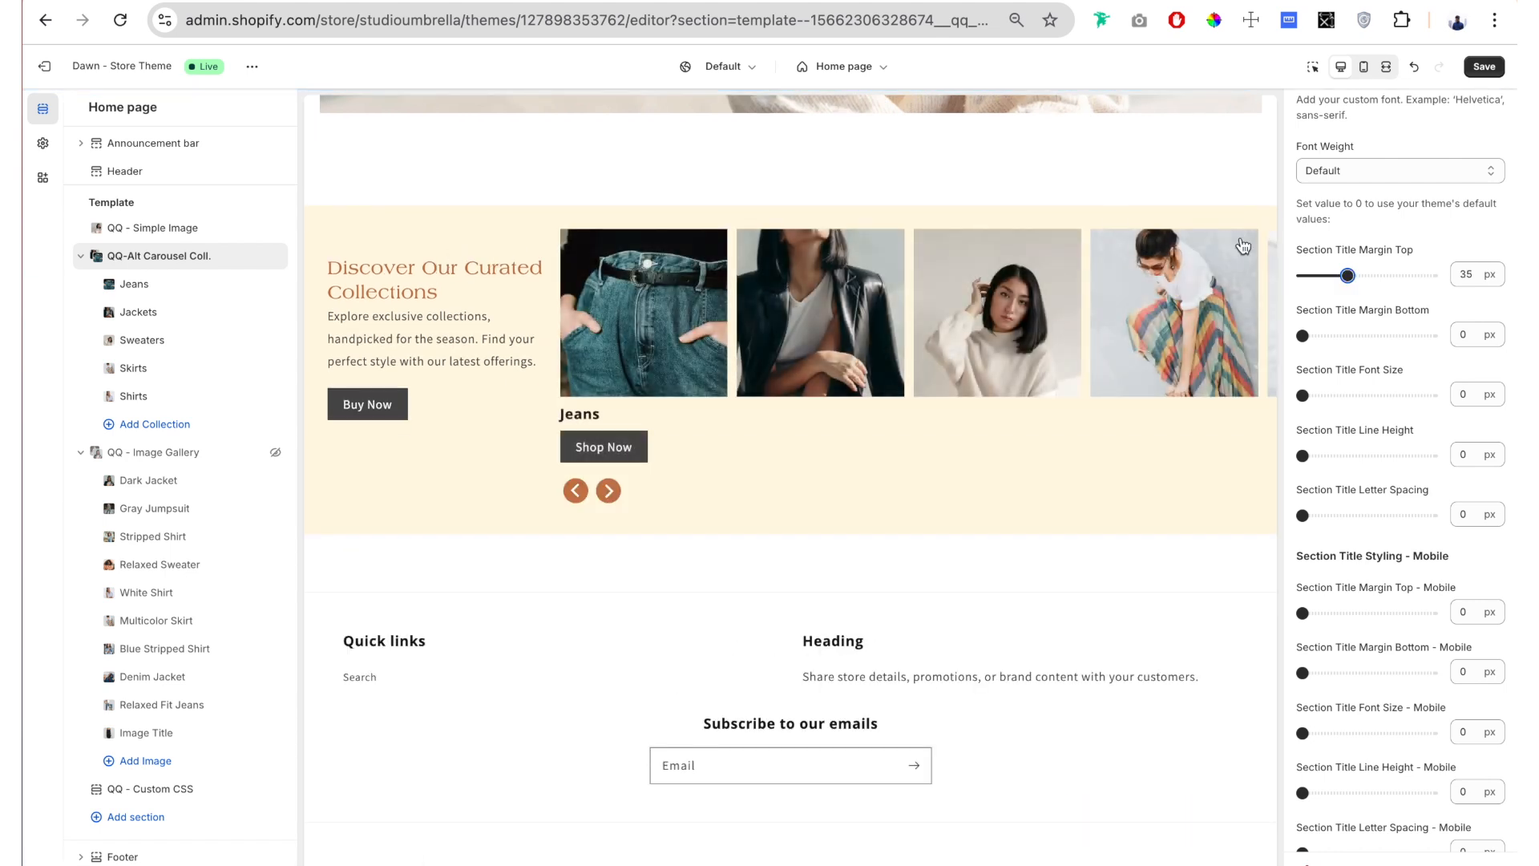
{"action": "key", "text": "super+z"}
Step: Set the Section Title Margin Bottom to 10 px and the Section Title Font Size to 39 px
{"action": "left_click_drag", "start_coordinate": [1303, 335], "coordinate": [1315, 337]}
{"action": "scroll", "coordinate": [1382, 154], "scroll_direction": "down", "scroll_amount": 2}
{"action": "scroll", "coordinate": [1381, 155], "scroll_direction": "down", "scroll_amount": 1}
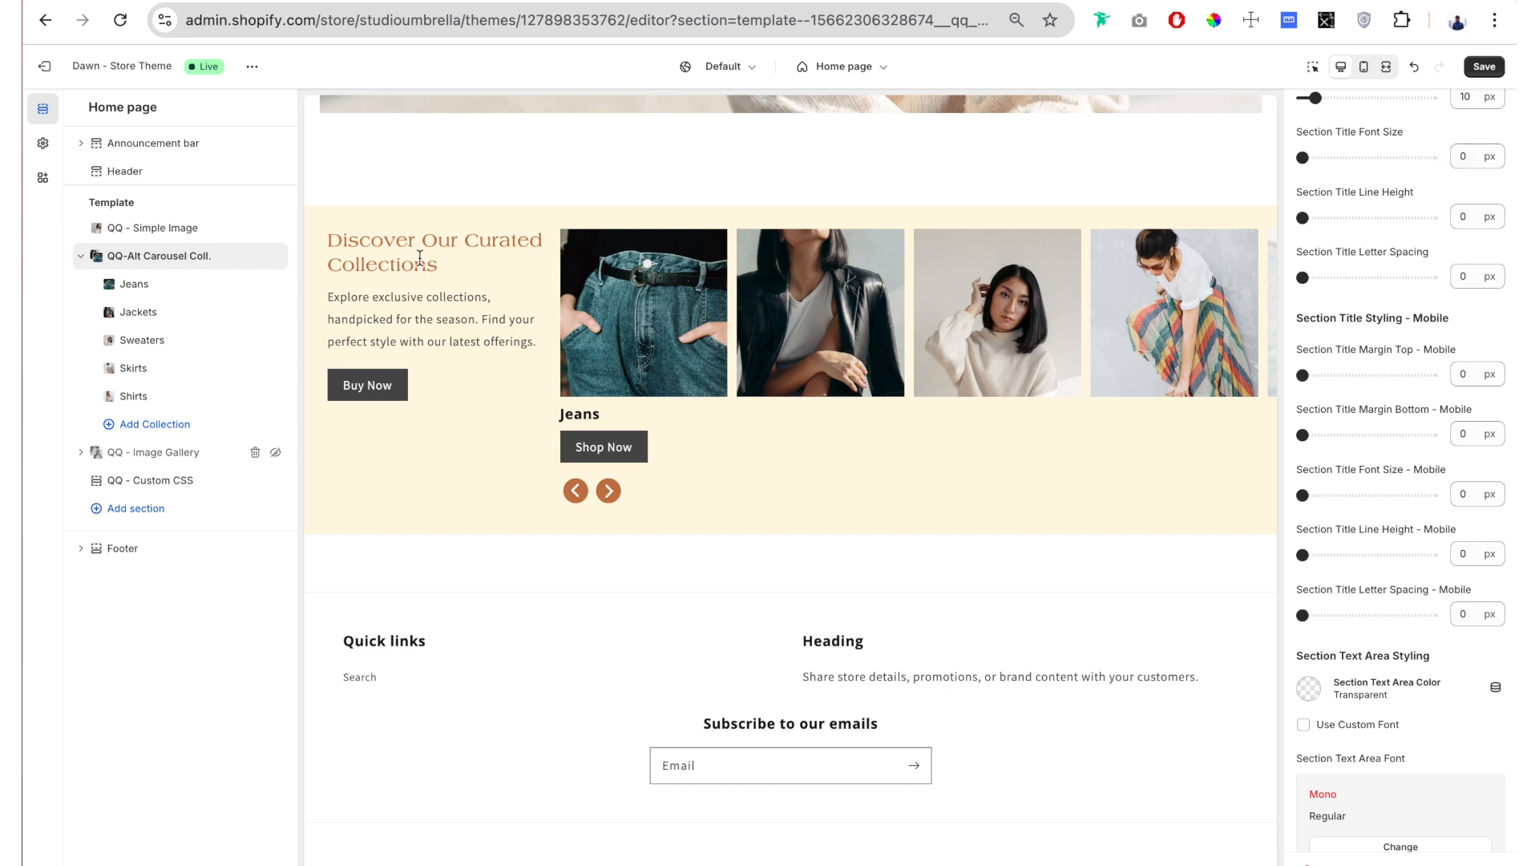
{"action": "left_click_drag", "start_coordinate": [446, 264], "coordinate": [389, 250]}
{"action": "left_click", "coordinate": [388, 250]}
{"action": "left_click_drag", "start_coordinate": [1303, 158], "coordinate": [1353, 157]}
Step: Try Section Title Line Heights of 29 px and 38 px and return the value to 0 px
{"action": "scroll", "coordinate": [1347, 180], "scroll_direction": "down", "scroll_amount": 1}
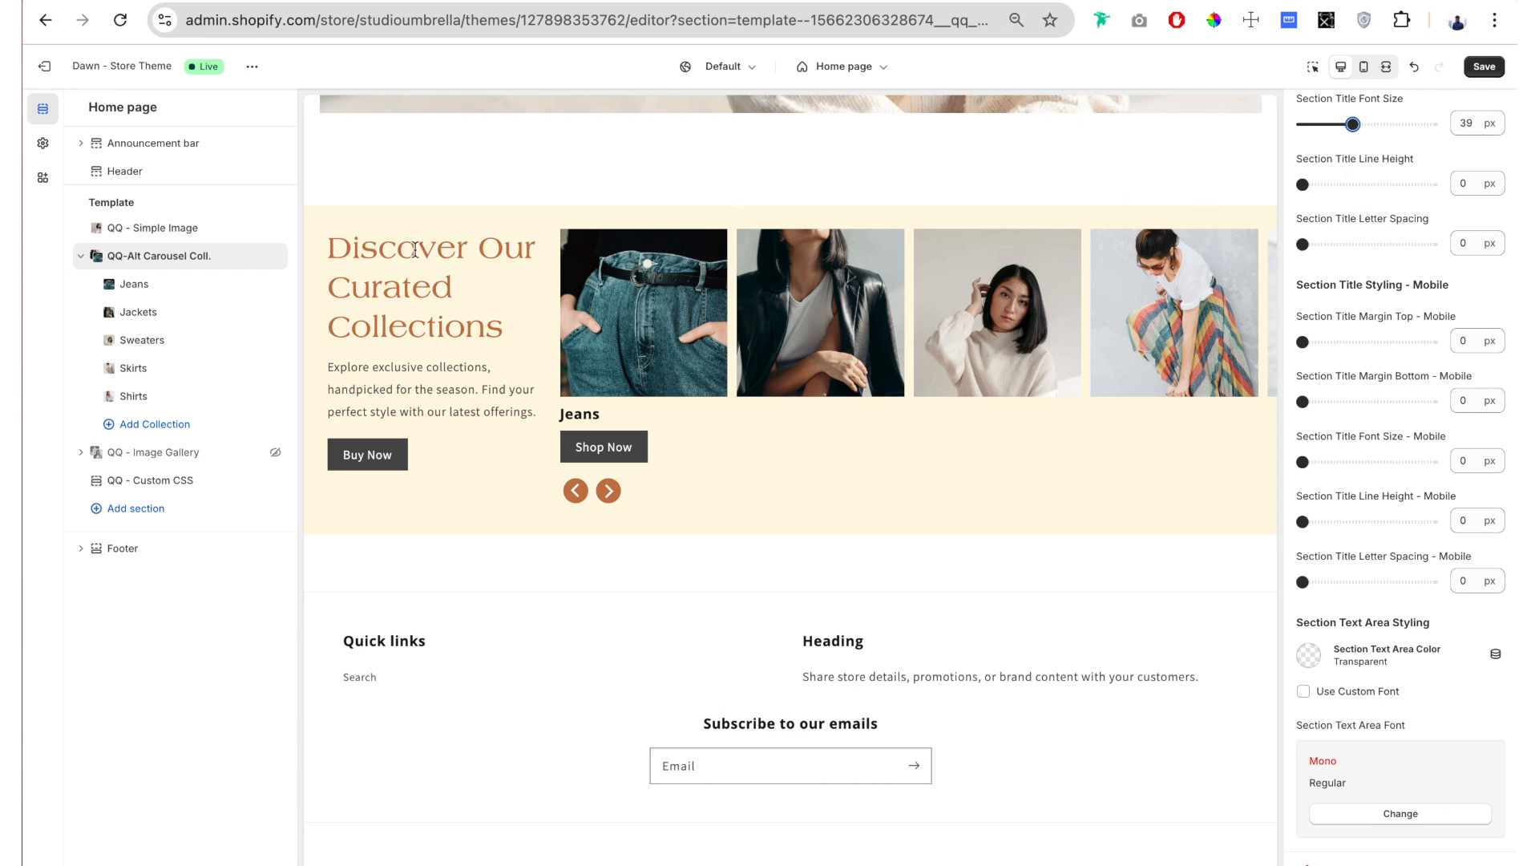
{"action": "left_click", "coordinate": [1338, 184]}
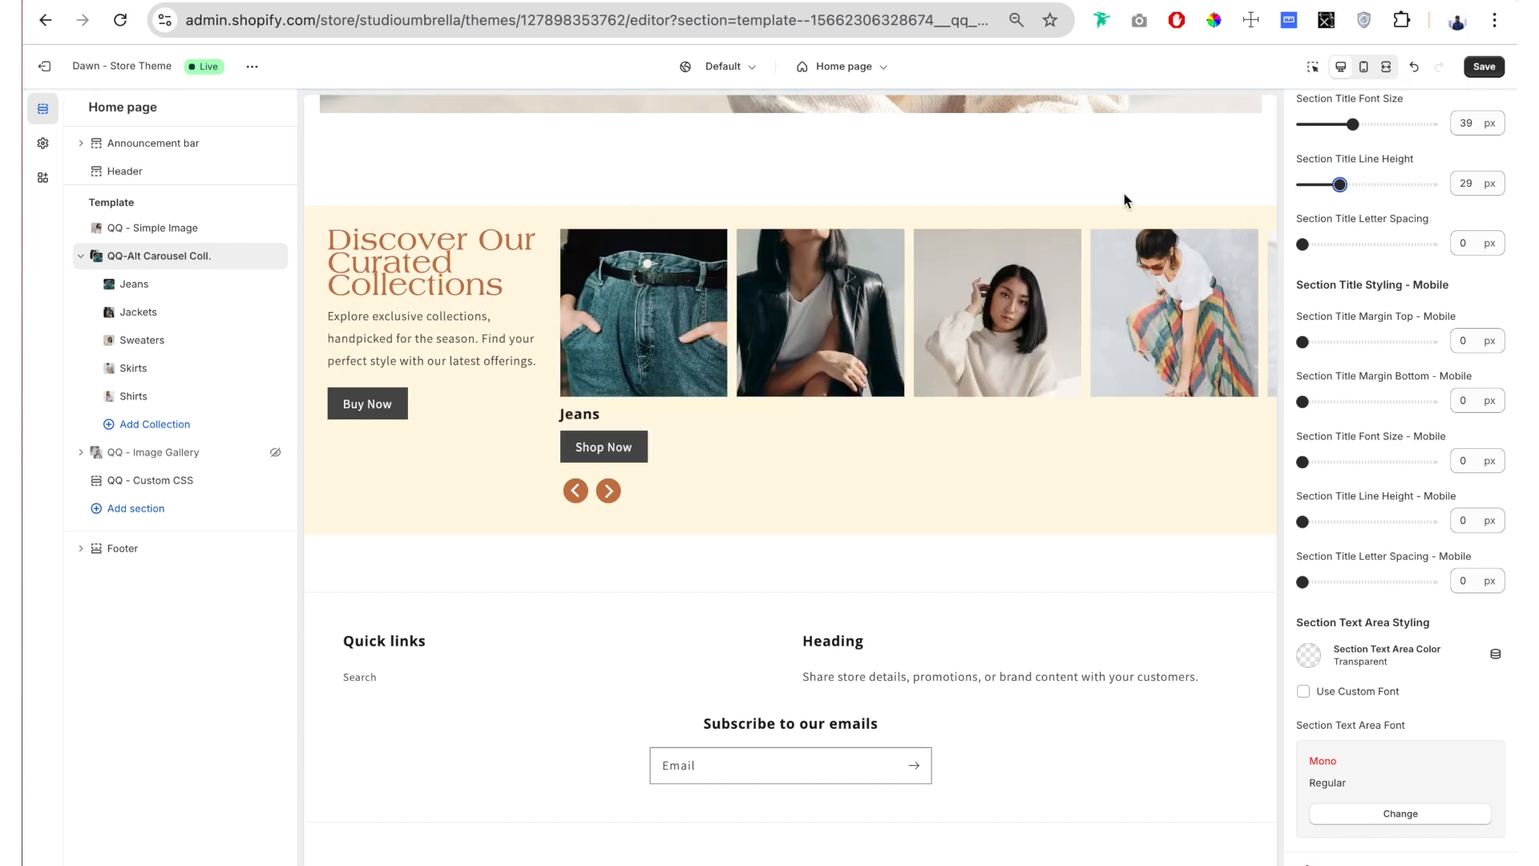
{"action": "mouse_move", "coordinate": [1340, 185]}
{"action": "left_mouse_down"}
{"action": "mouse_move", "coordinate": [1383, 184]}
{"action": "mouse_move", "coordinate": [1352, 184]}
{"action": "left_mouse_up"}
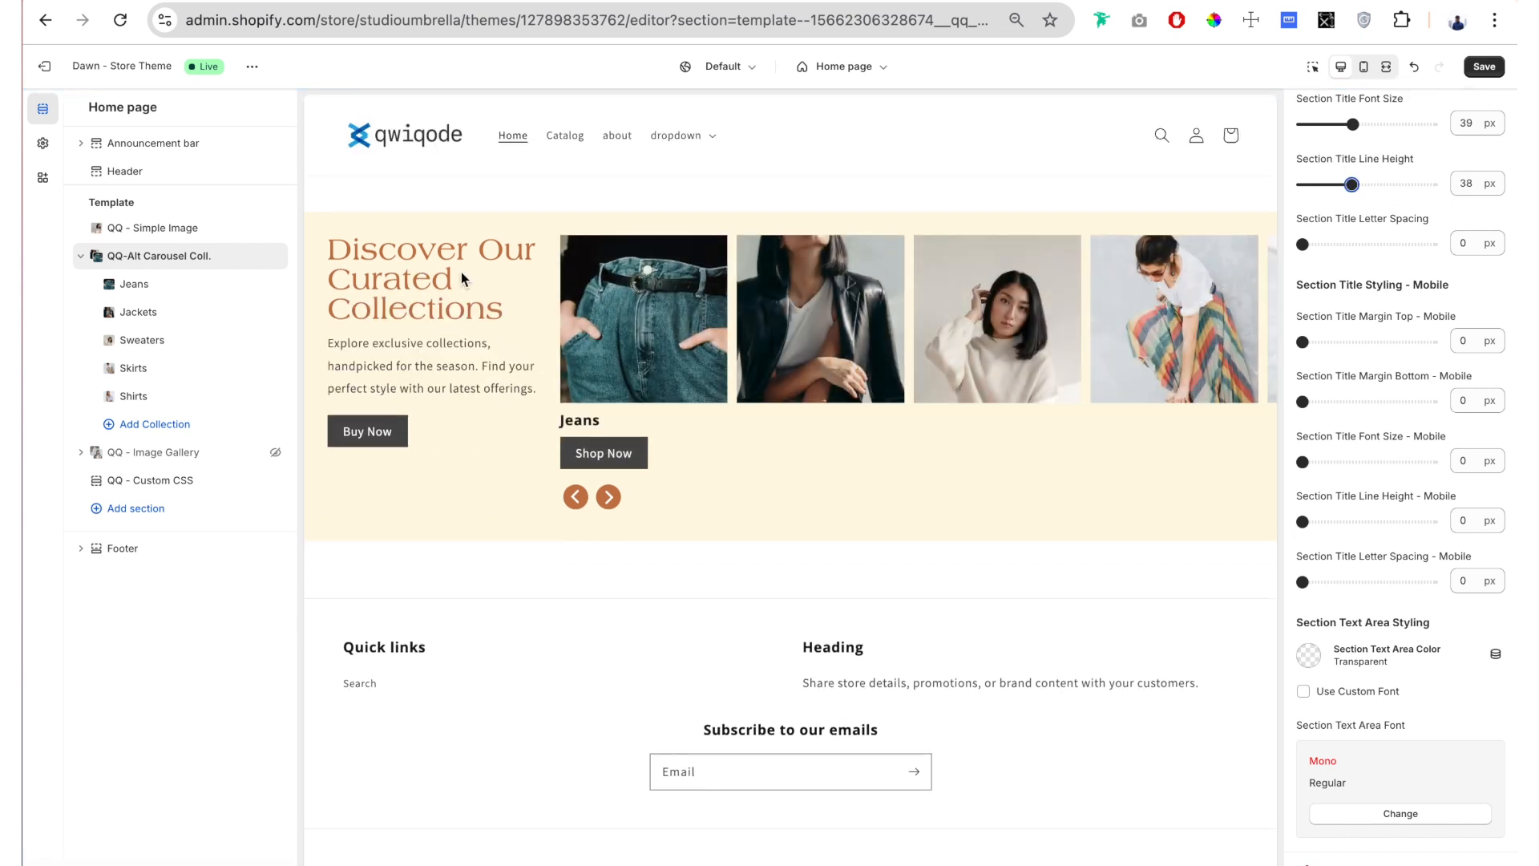
{"action": "left_click_drag", "start_coordinate": [1352, 184], "coordinate": [1284, 190]}
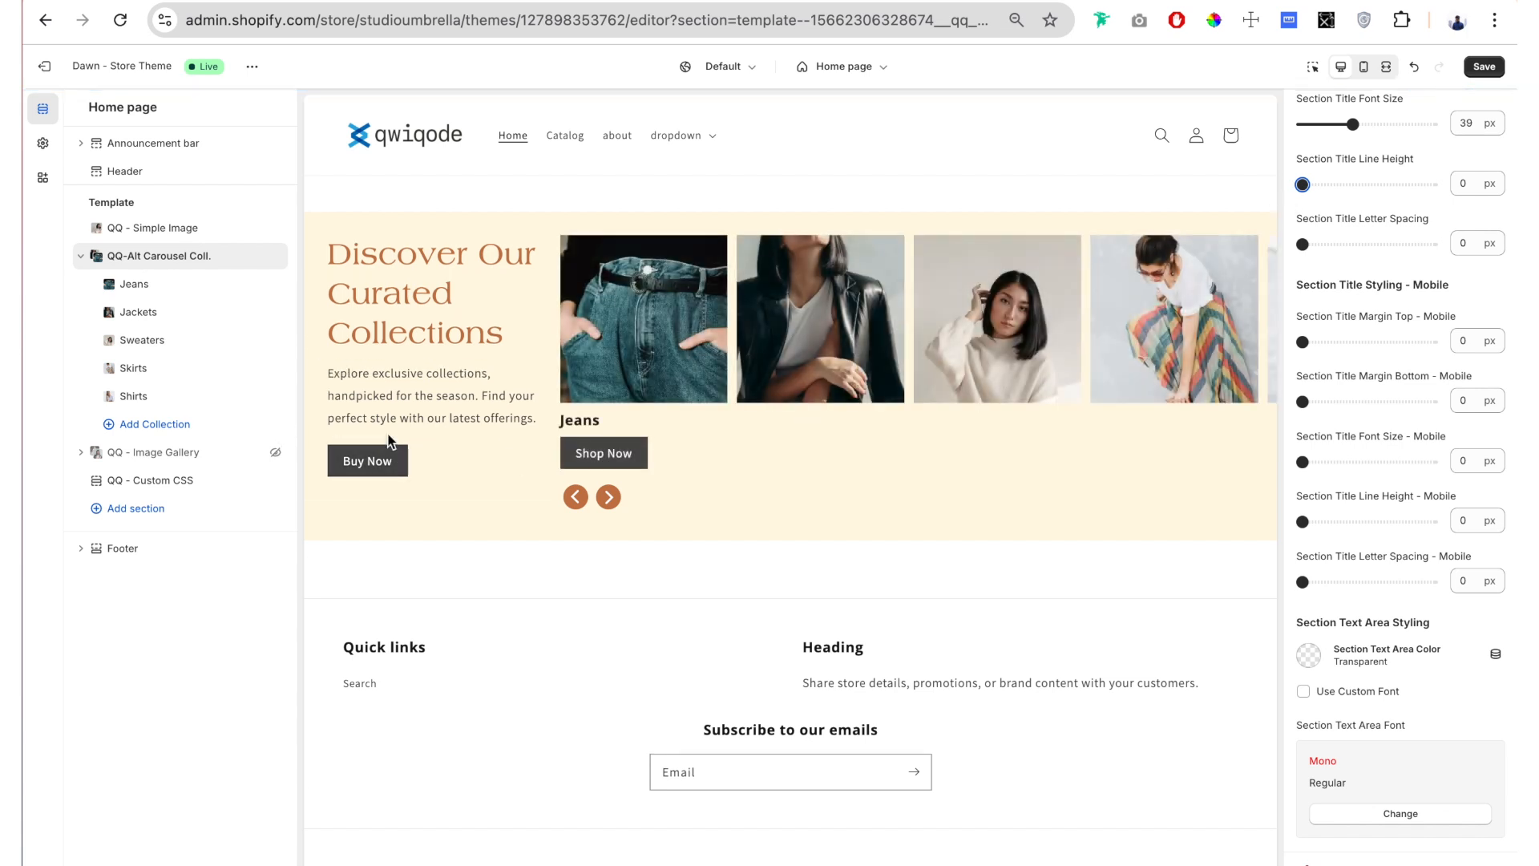
Step: Try Section Title Letter Spacings of 6 px and 10 px and return the value to 0 px
{"action": "scroll", "coordinate": [1363, 145], "scroll_direction": "down", "scroll_amount": 1}
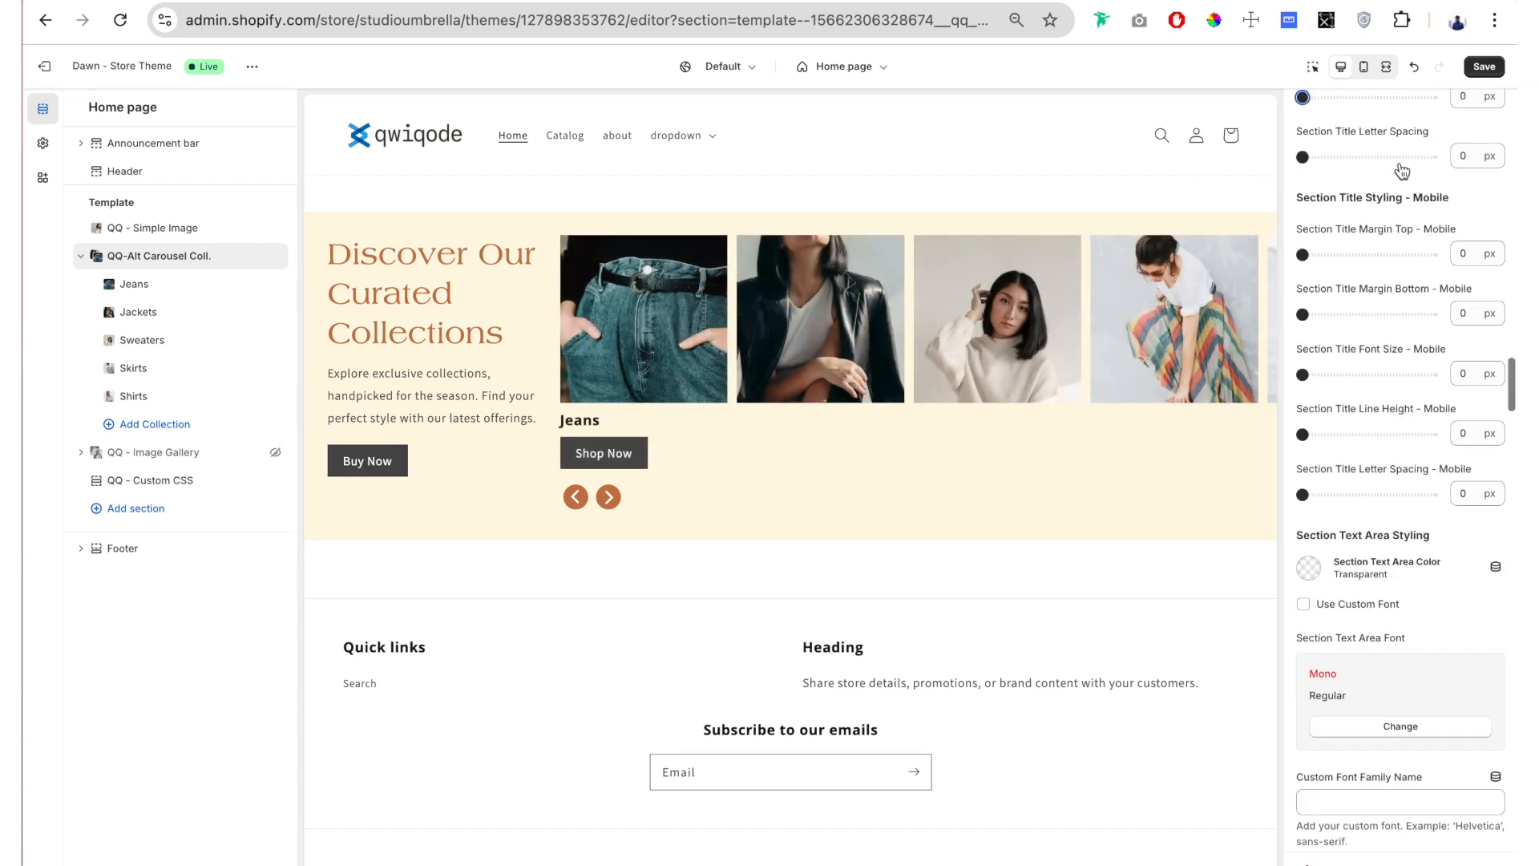
{"action": "scroll", "coordinate": [1372, 137], "scroll_direction": "up", "scroll_amount": 1}
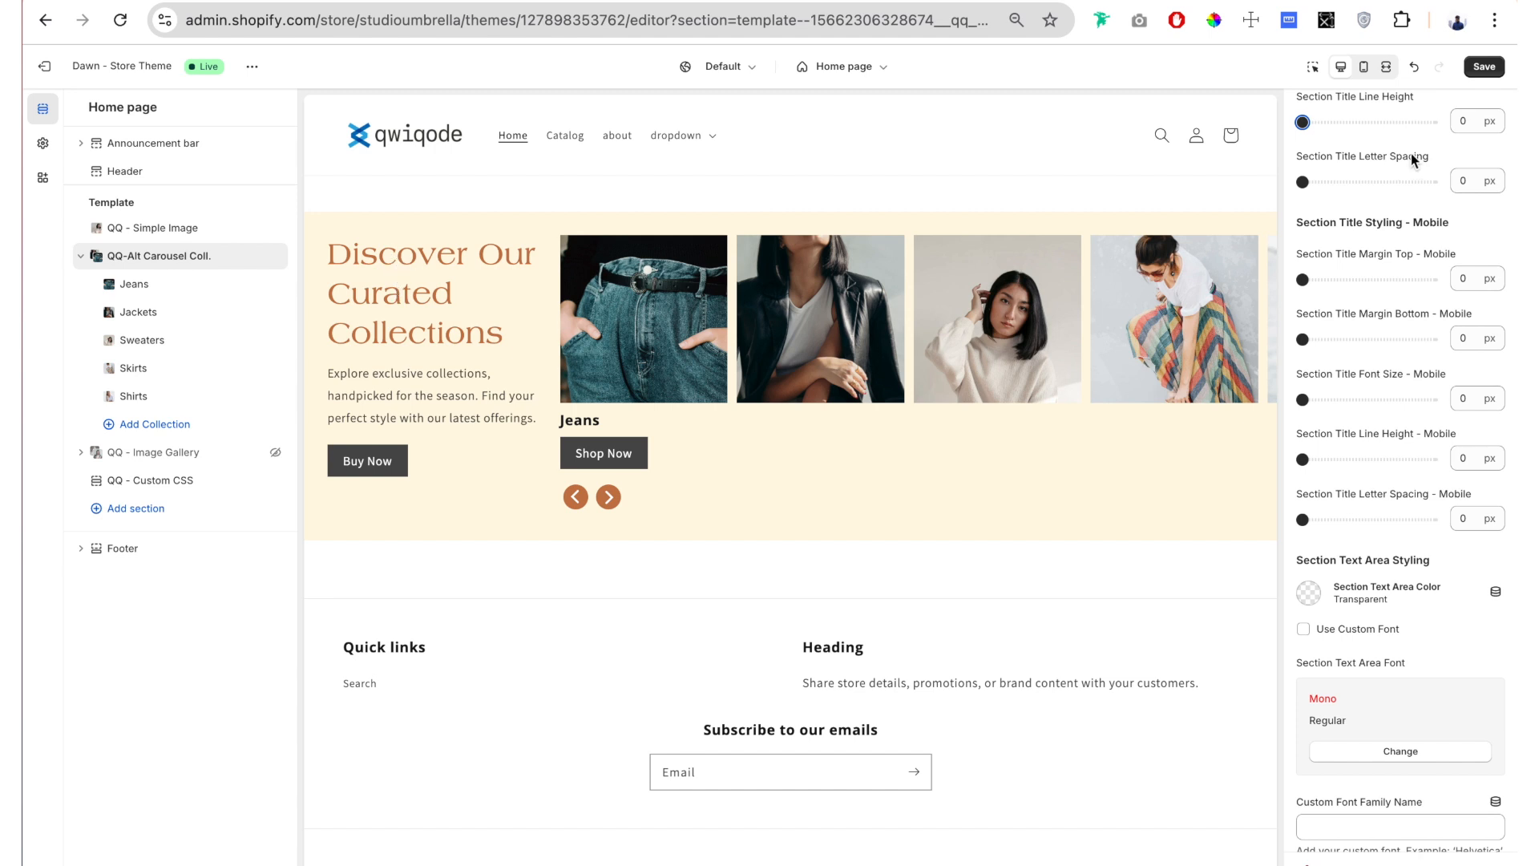
{"action": "left_click", "coordinate": [527, 268]}
{"action": "left_click_drag", "start_coordinate": [1303, 182], "coordinate": [1379, 182]}
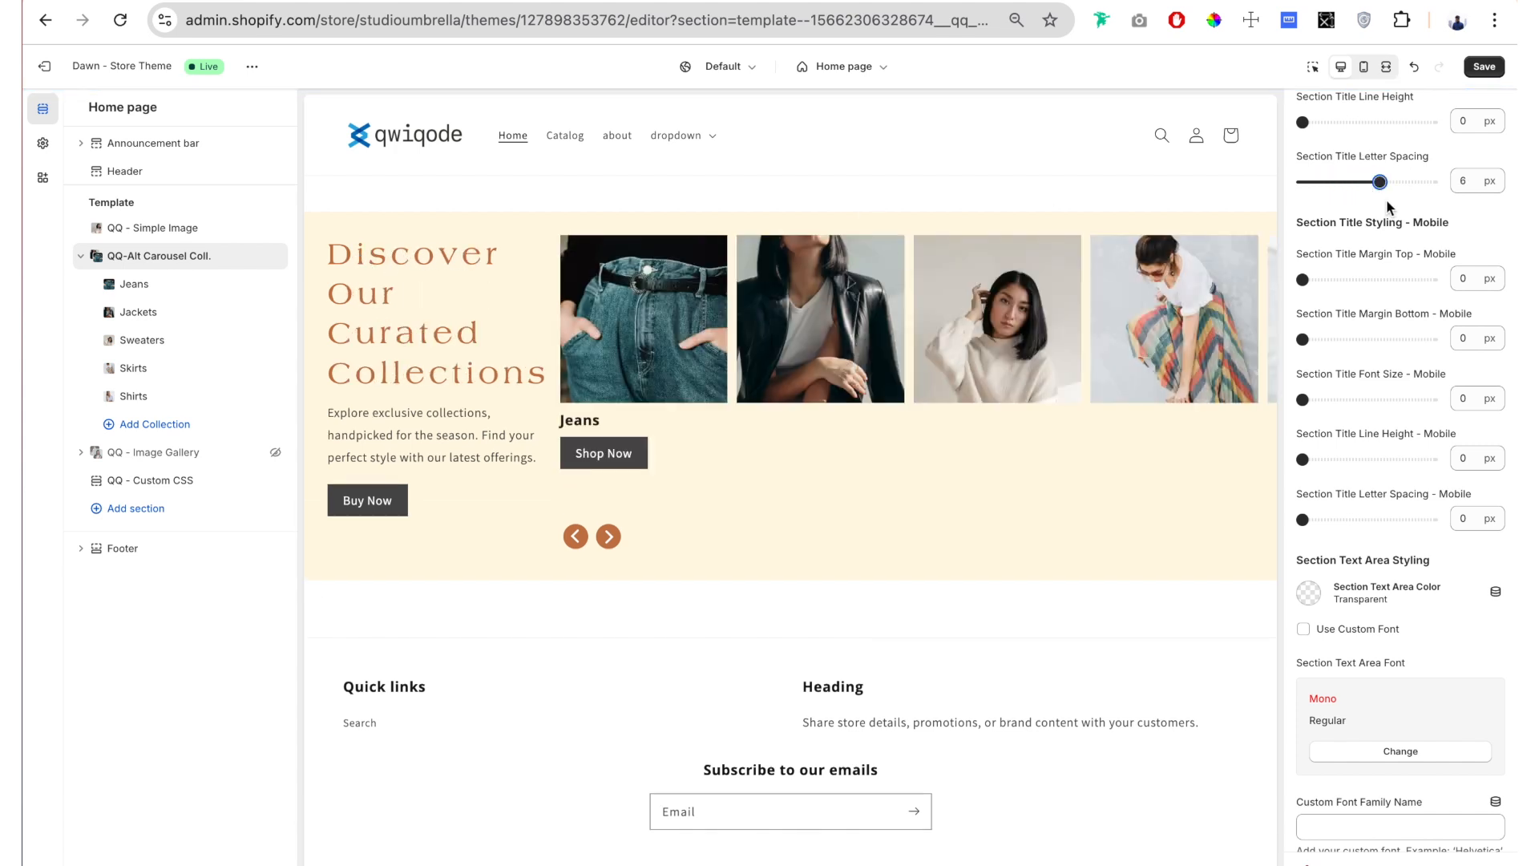
{"action": "left_click_drag", "start_coordinate": [1380, 182], "coordinate": [1432, 182]}
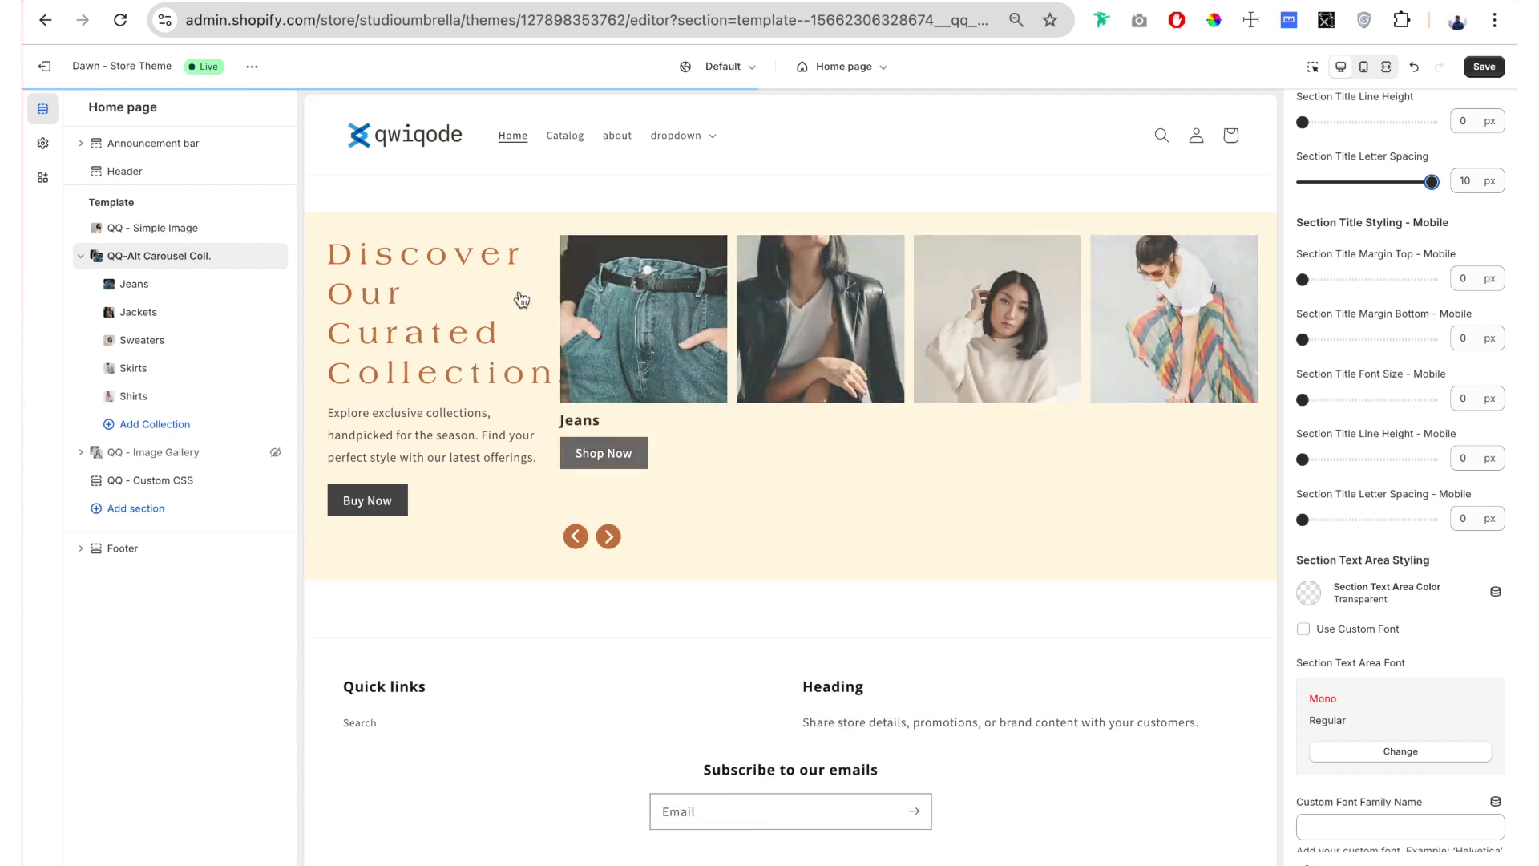
{"action": "left_click_drag", "start_coordinate": [1432, 182], "coordinate": [1238, 189]}
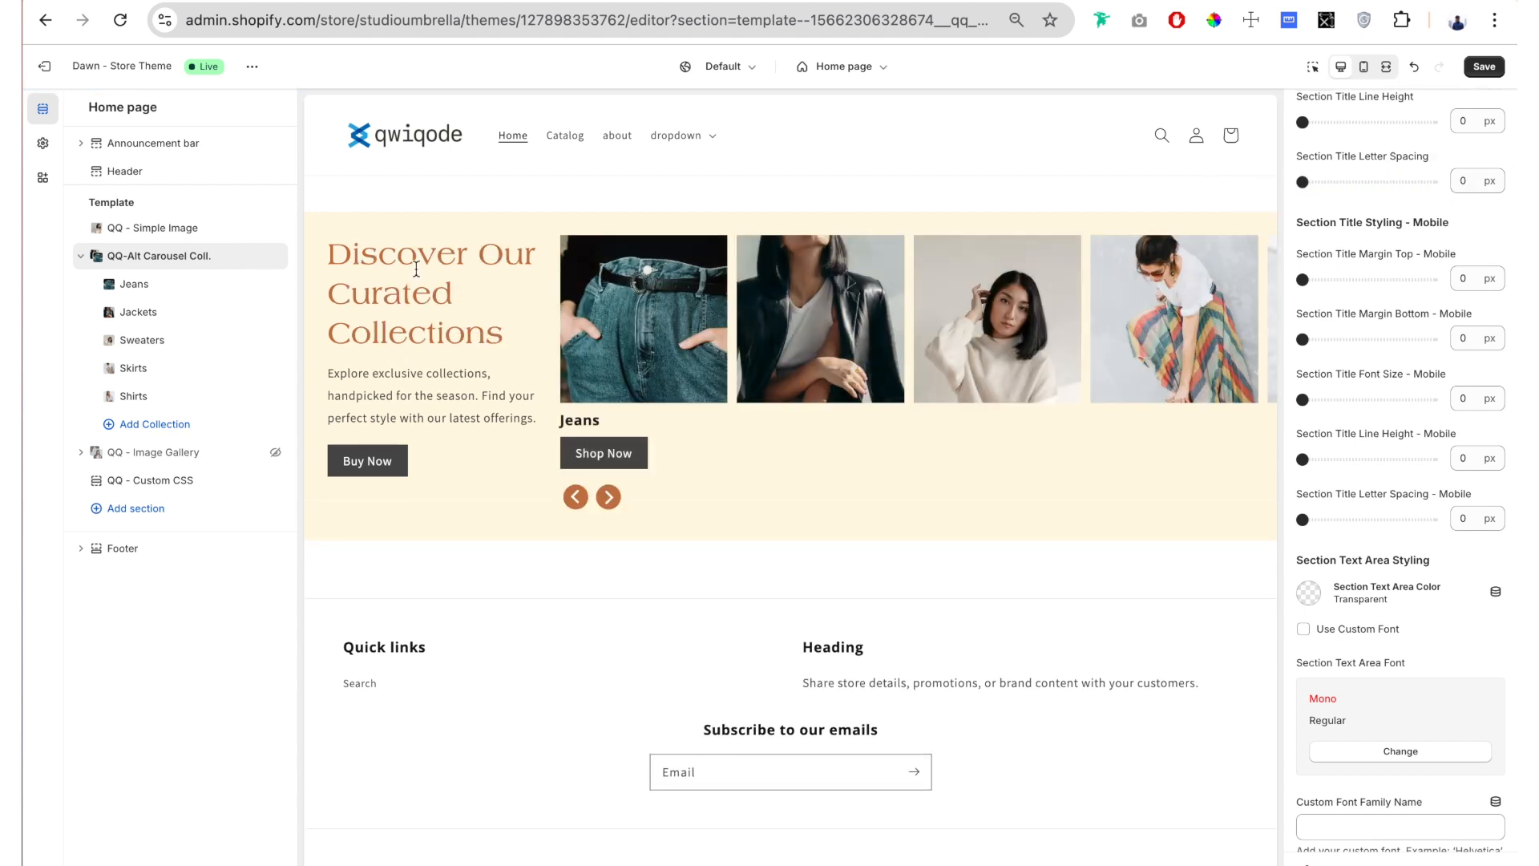
Step: Set the Section Text Area Color to the currently used dark grey #4C4C4C
{"action": "scroll", "coordinate": [1370, 185], "scroll_direction": "down", "scroll_amount": 3}
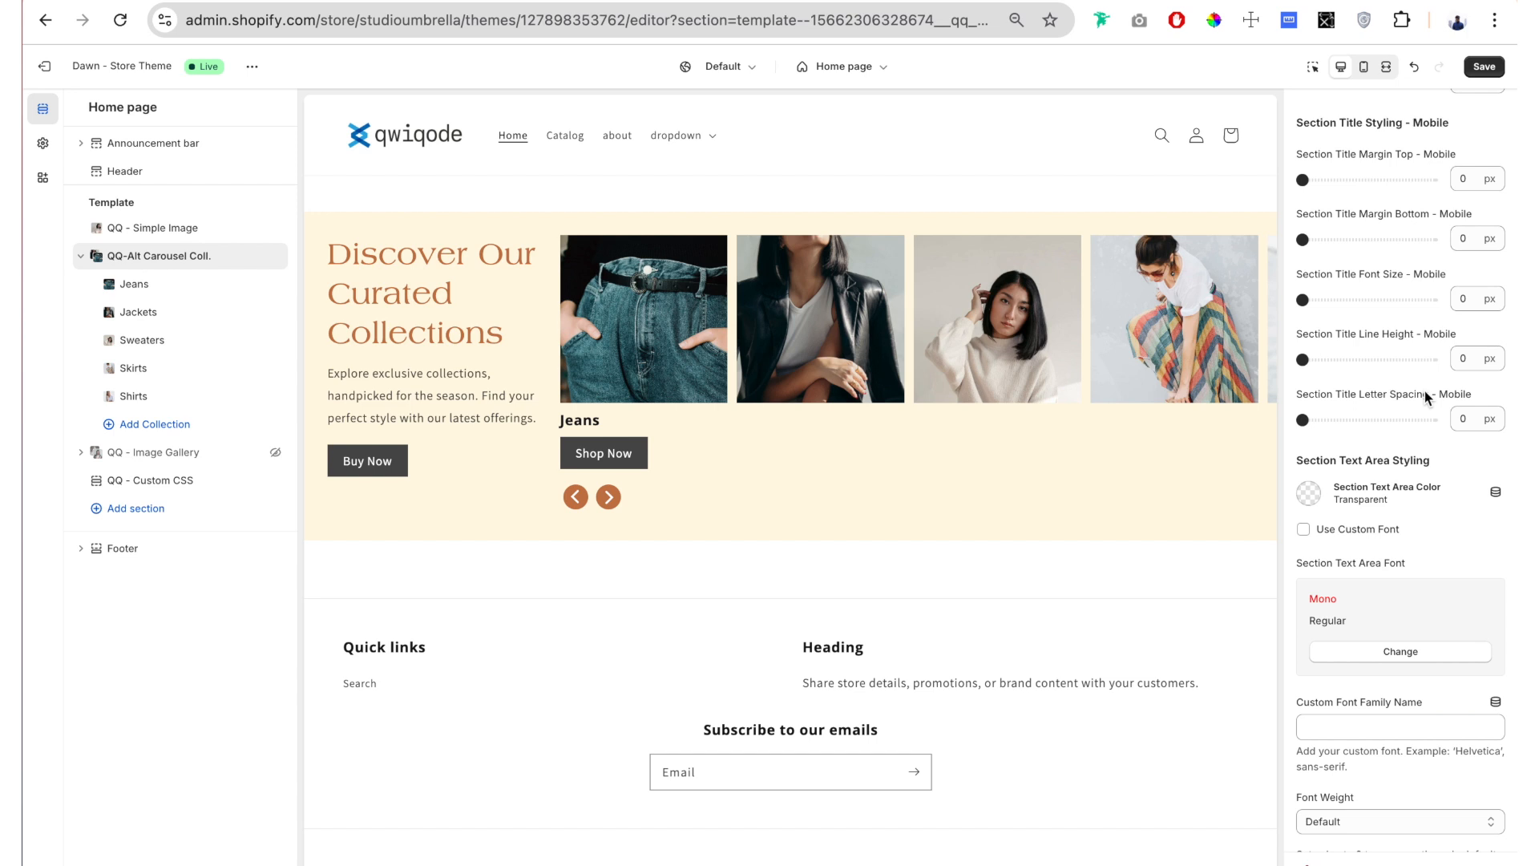
{"action": "scroll", "coordinate": [1366, 185], "scroll_direction": "down", "scroll_amount": 8}
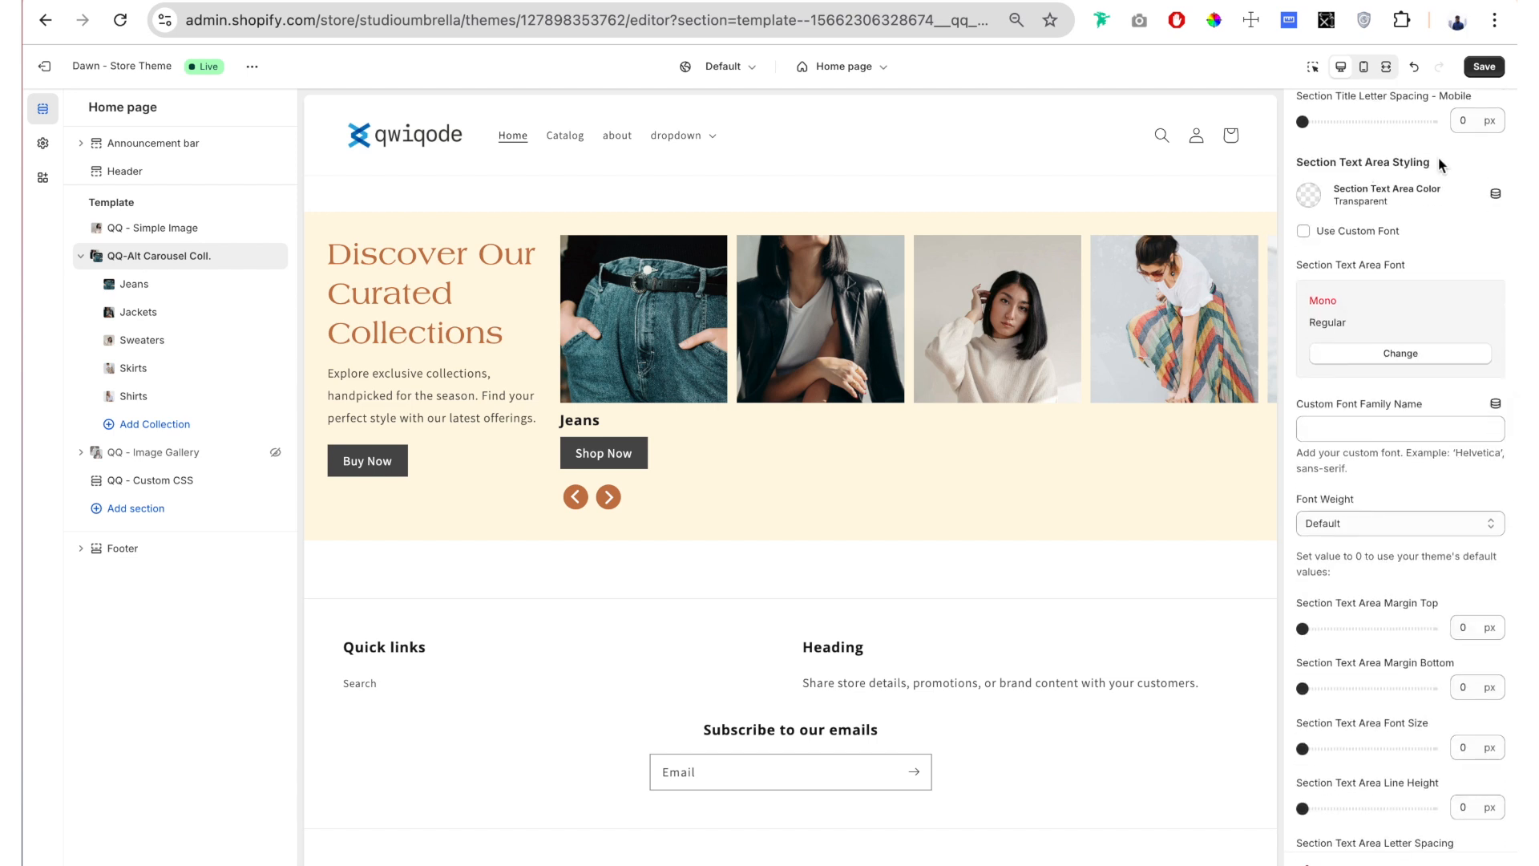
{"action": "left_click", "coordinate": [1352, 202]}
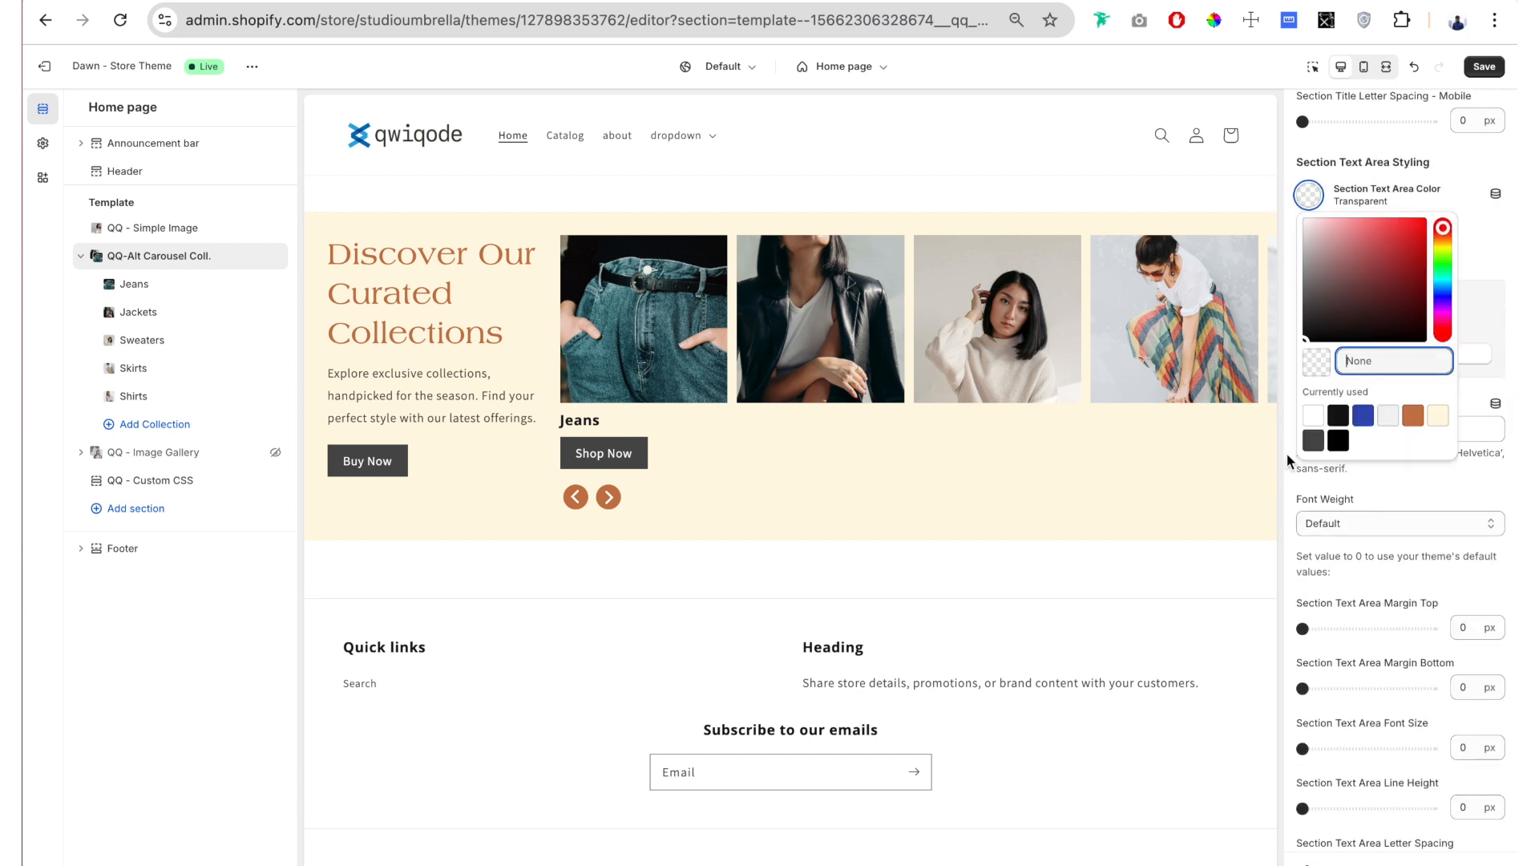
{"action": "left_click", "coordinate": [1314, 440]}
{"action": "left_click", "coordinate": [1302, 152]}
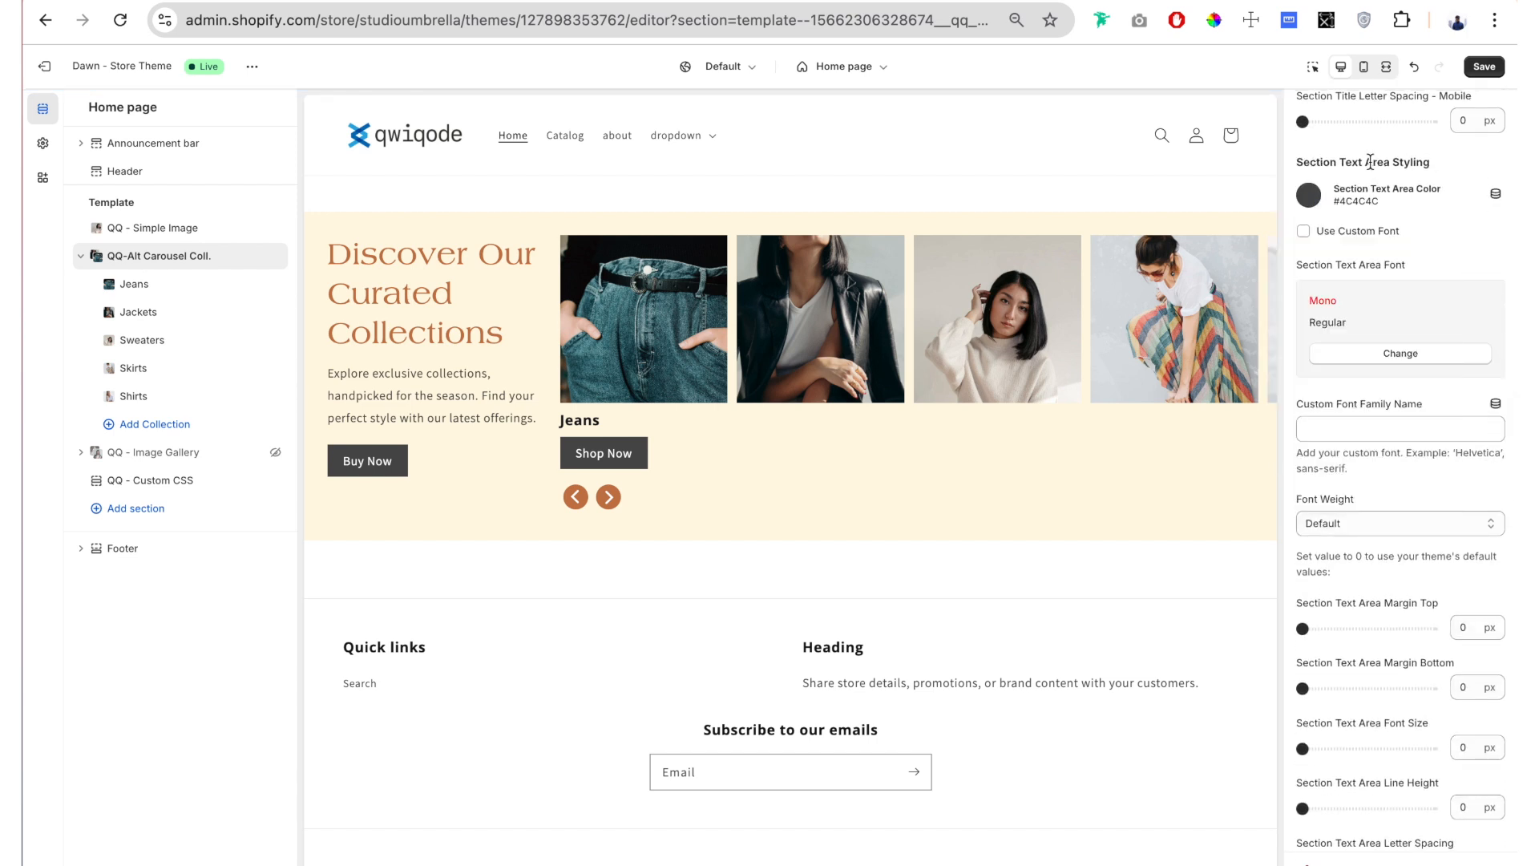
Step: Enable the custom font for the section text area and choose Anonymous Pro as its font
{"action": "left_click", "coordinate": [1303, 231]}
{"action": "left_click", "coordinate": [1416, 353]}
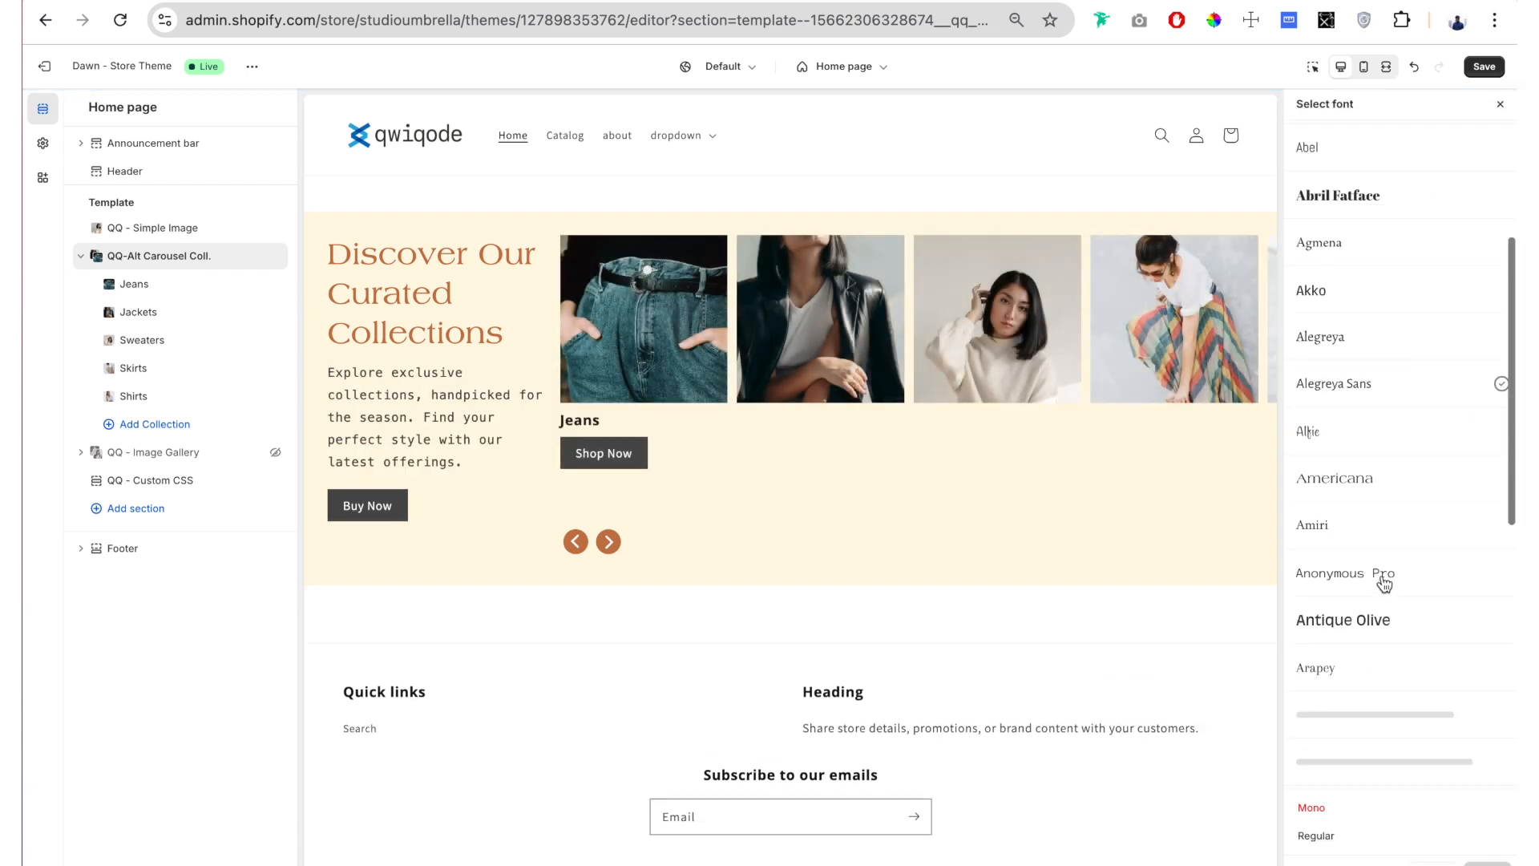
{"action": "left_click", "coordinate": [1383, 583]}
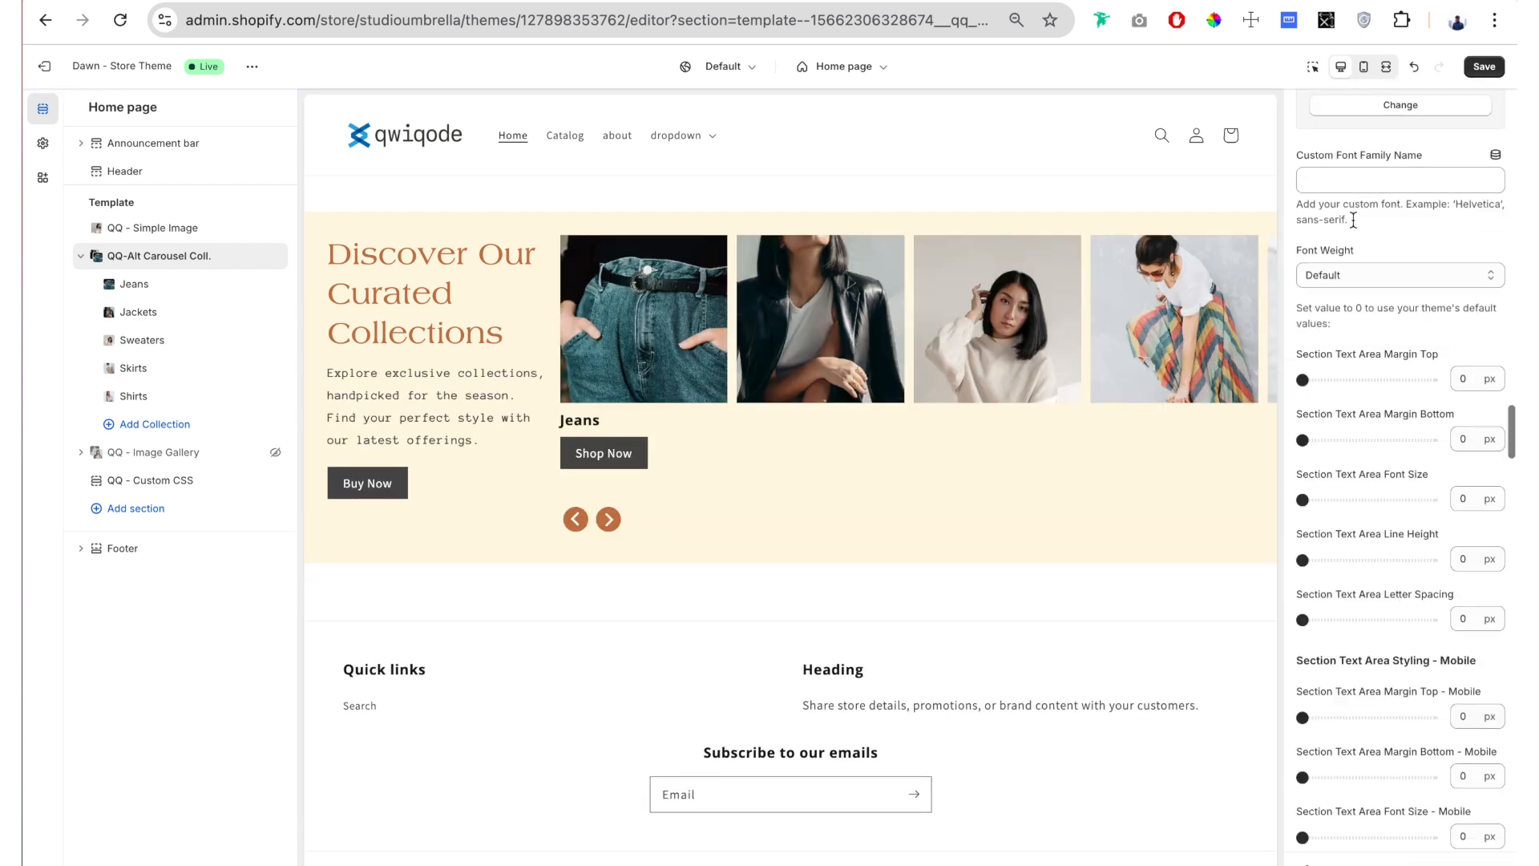
Step: Set the Section Text Area Margin Top to 24 px, enlarge its font size, and set its Line Height to 26 px
{"action": "scroll", "coordinate": [1353, 219], "scroll_direction": "down", "scroll_amount": 1}
{"action": "left_click_drag", "start_coordinate": [1303, 317], "coordinate": [1334, 317]}
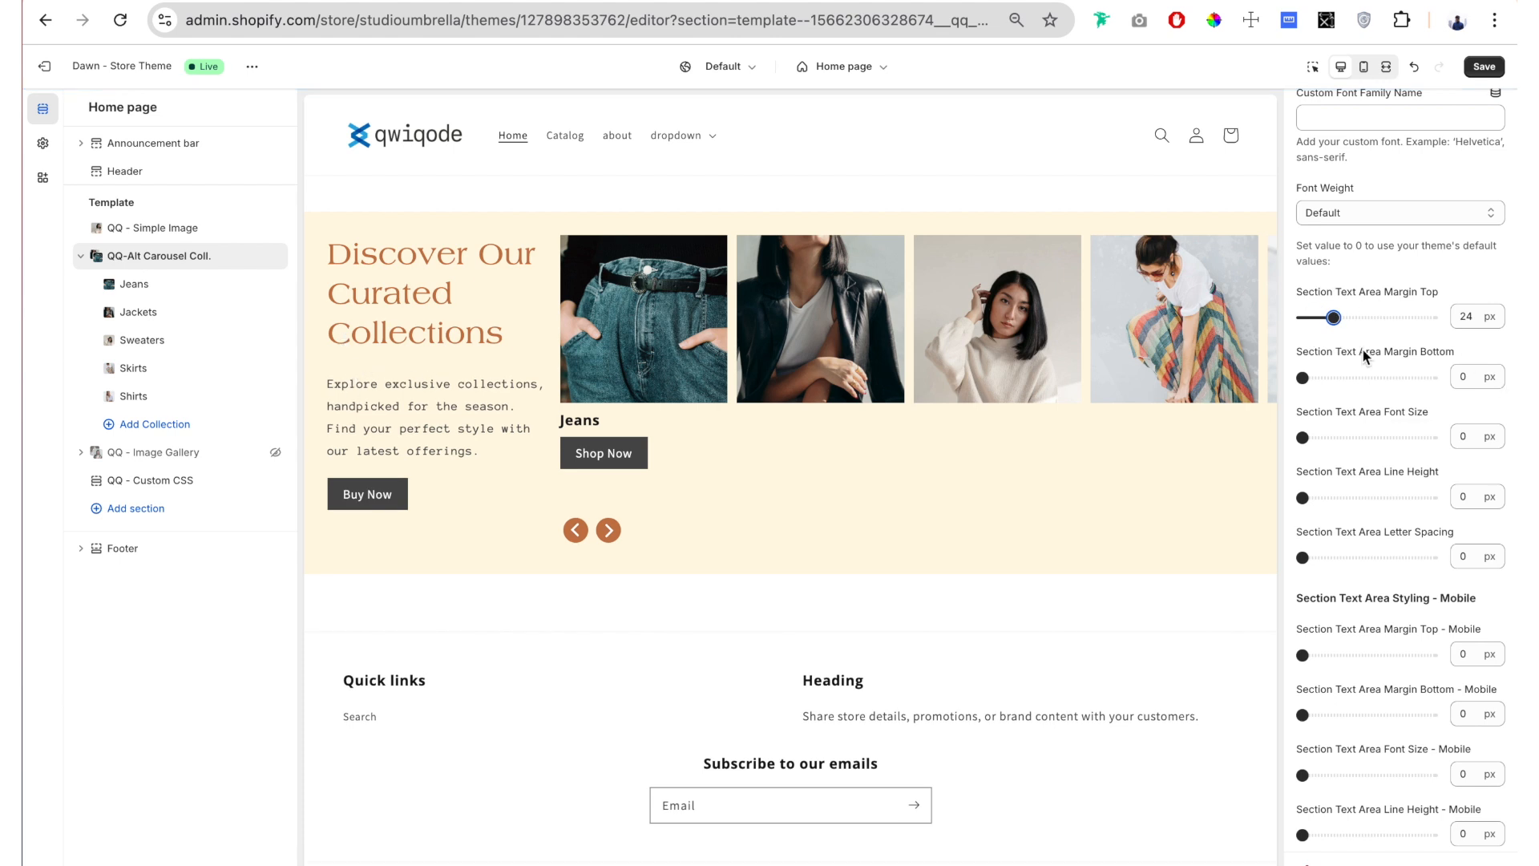
{"action": "scroll", "coordinate": [1363, 349], "scroll_direction": "down", "scroll_amount": 1}
{"action": "left_click_drag", "start_coordinate": [1303, 390], "coordinate": [1336, 346]}
Step: Enable the custom font for the section button and choose Americana as its font
{"action": "scroll", "coordinate": [1358, 316], "scroll_direction": "down", "scroll_amount": 1}
{"action": "scroll", "coordinate": [1331, 337], "scroll_direction": "down", "scroll_amount": 1}
{"action": "scroll", "coordinate": [1351, 369], "scroll_direction": "down", "scroll_amount": 3}
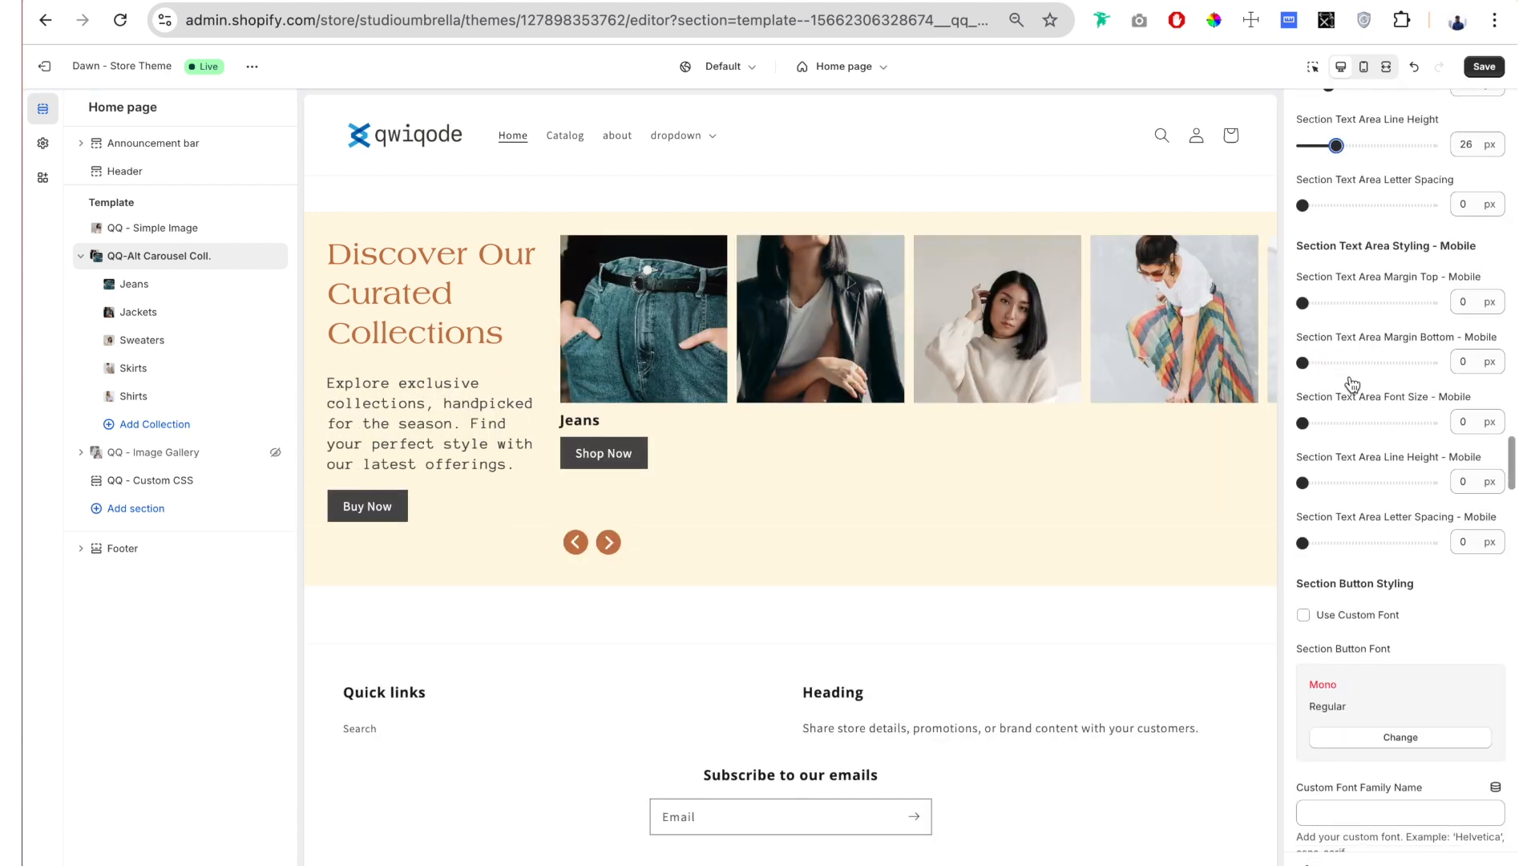
{"action": "scroll", "coordinate": [1352, 384], "scroll_direction": "down", "scroll_amount": 1}
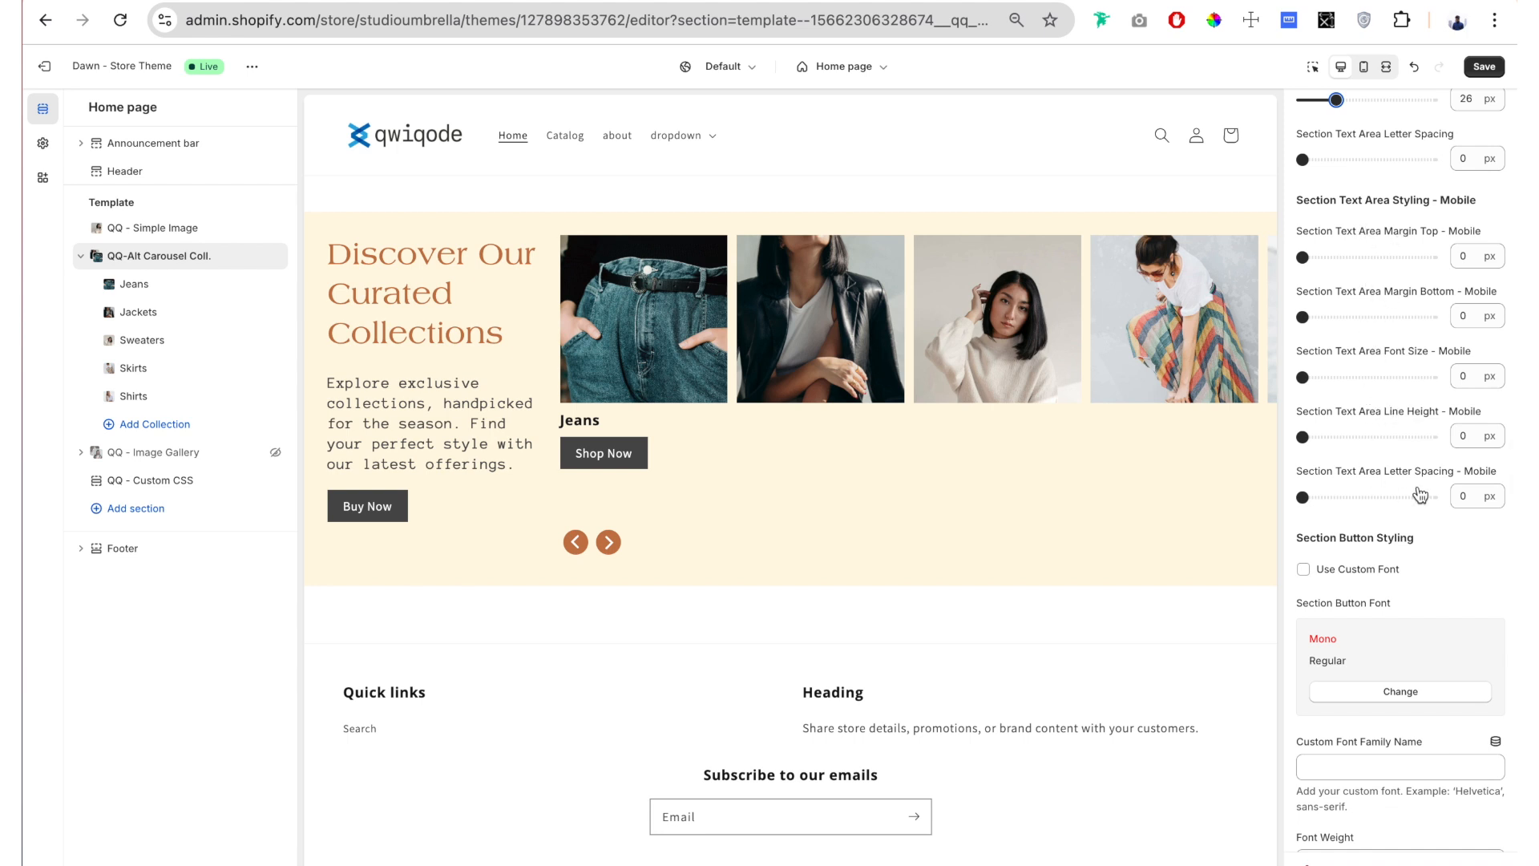
{"action": "scroll", "coordinate": [1417, 482], "scroll_direction": "down", "scroll_amount": 5}
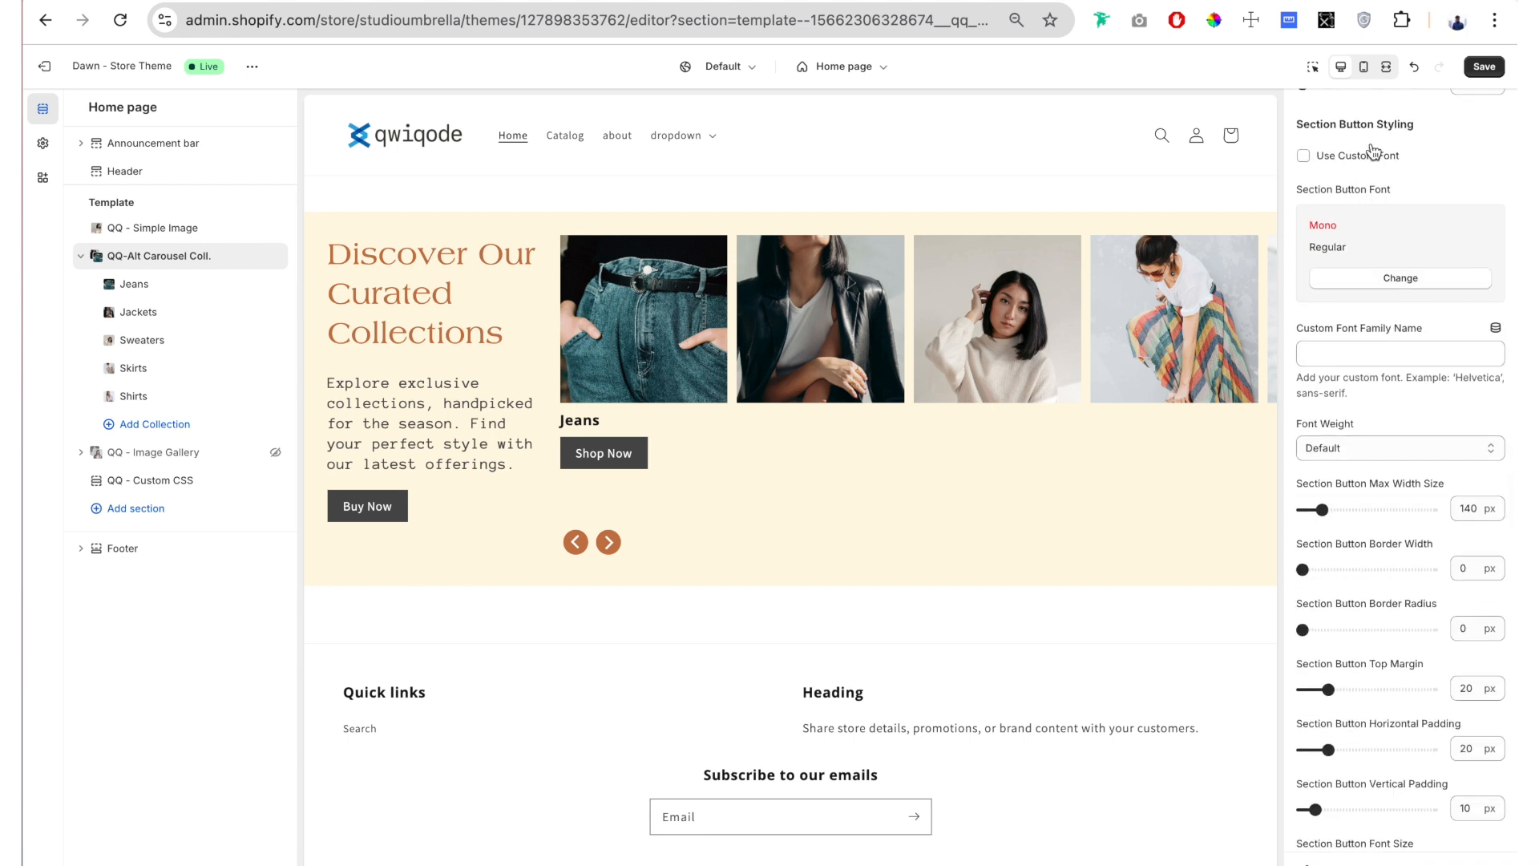
{"action": "left_click", "coordinate": [1400, 277]}
{"action": "scroll", "coordinate": [1395, 478], "scroll_direction": "down", "scroll_amount": 3}
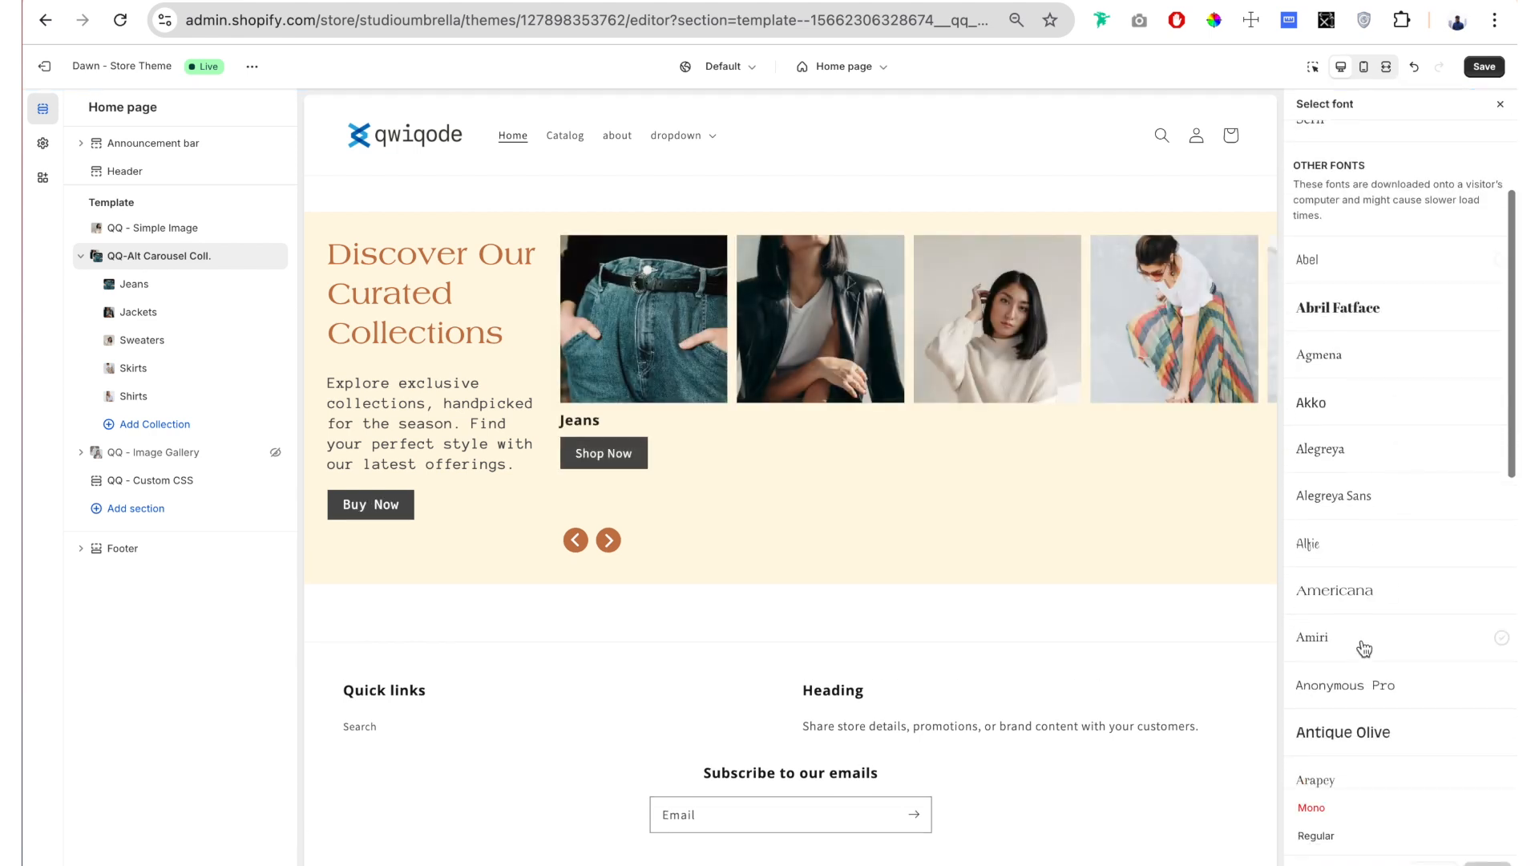
{"action": "left_click", "coordinate": [1363, 593]}
{"action": "left_click", "coordinate": [1488, 859]}
Step: Set the Section Button Max Width Size to 180 px and the Section Button Border Width to 4 px
{"action": "scroll", "coordinate": [1343, 360], "scroll_direction": "down", "scroll_amount": 2}
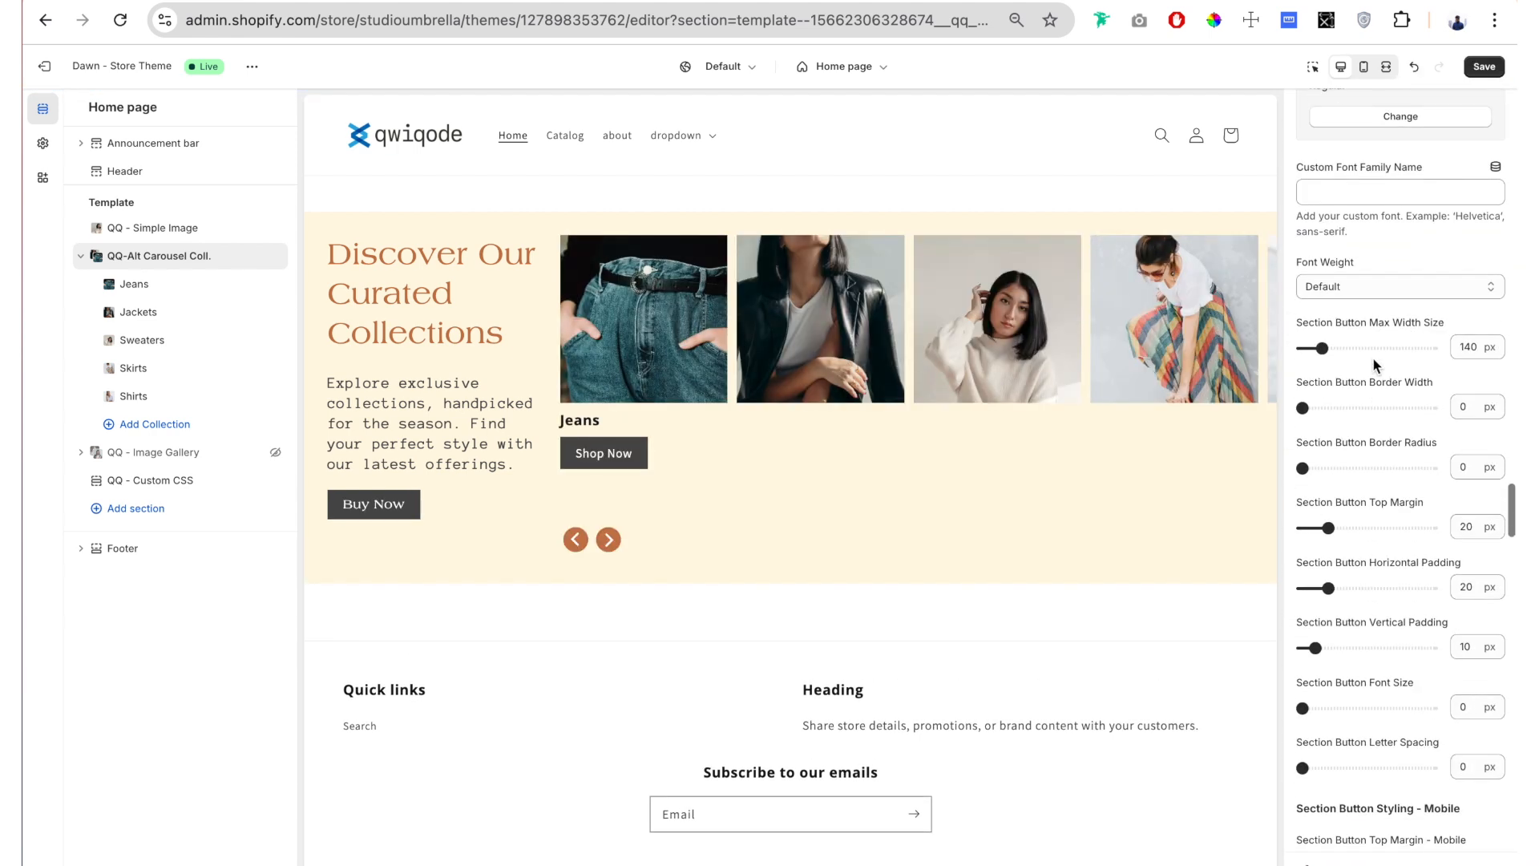
{"action": "left_click_drag", "start_coordinate": [1431, 164], "coordinate": [1319, 167]}
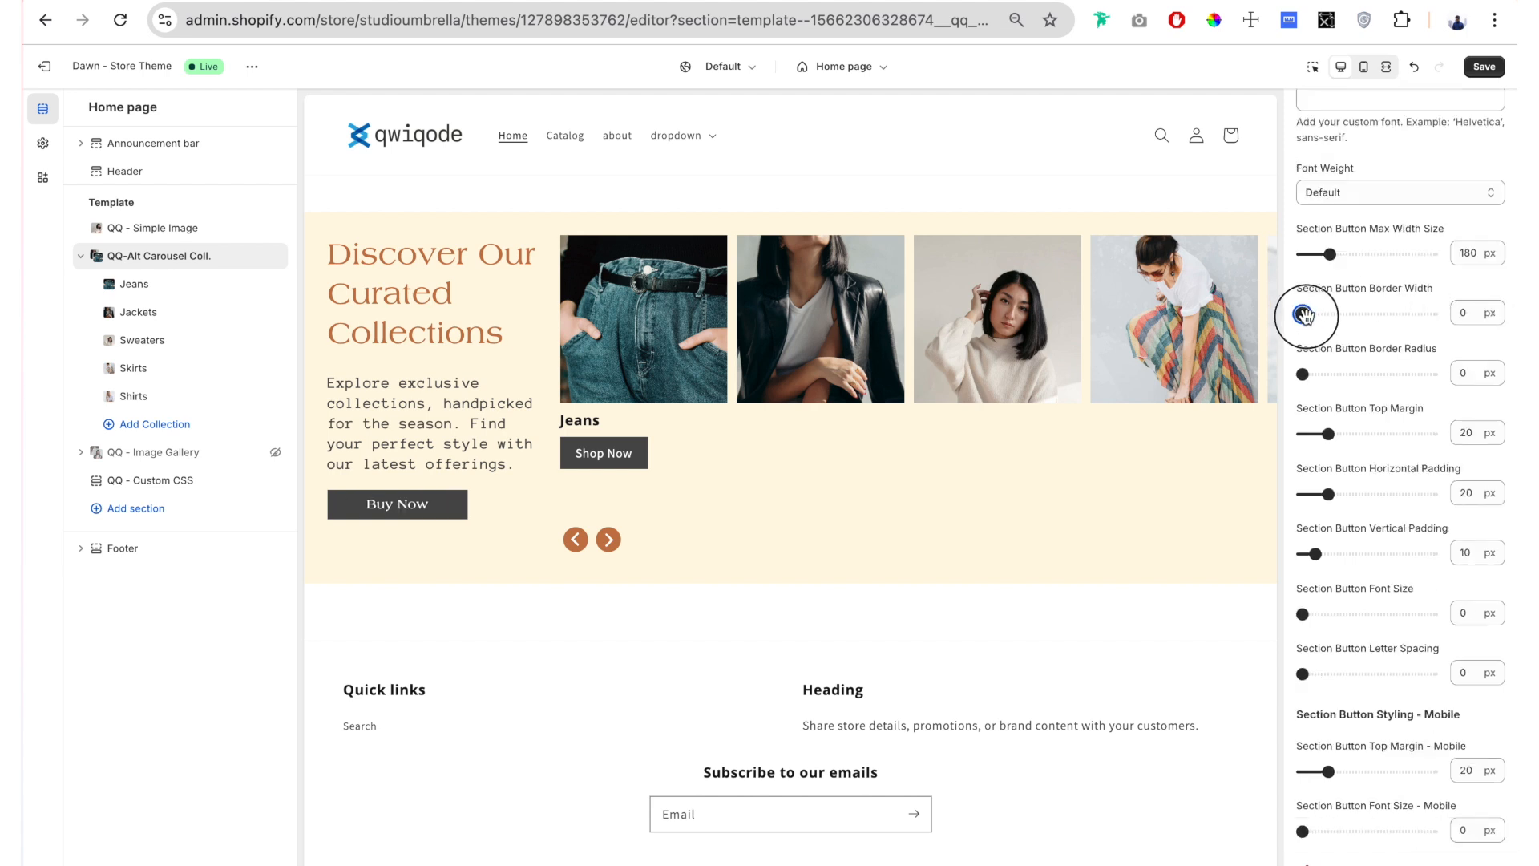
{"action": "left_click_drag", "start_coordinate": [1305, 315], "coordinate": [1319, 315]}
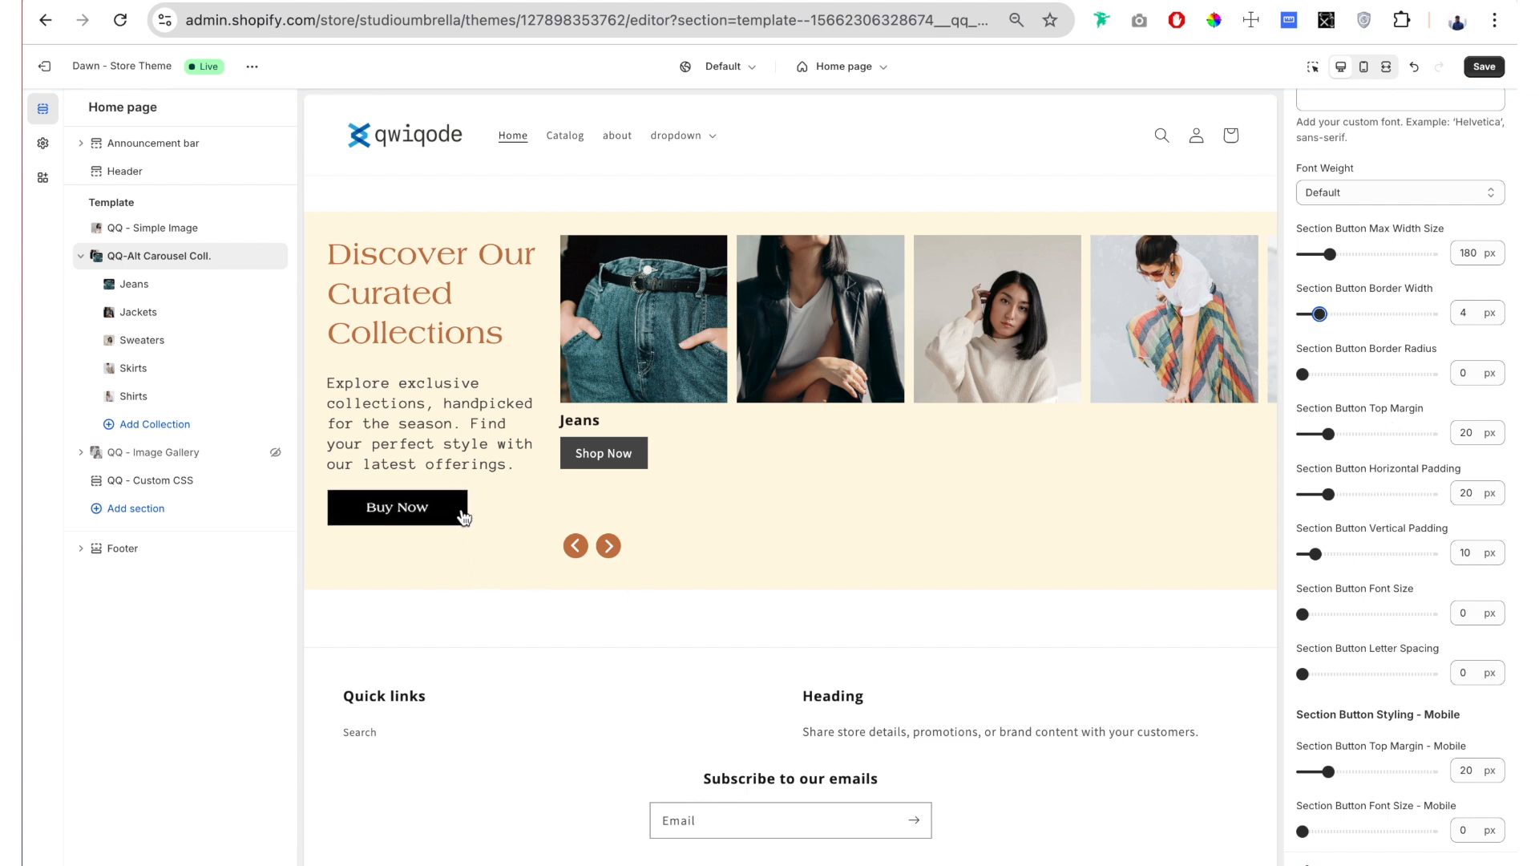
Step: Review the section button color settings and set the Section Button Border Radius to 78 px
{"action": "scroll", "coordinate": [1393, 580], "scroll_direction": "down", "scroll_amount": 6}
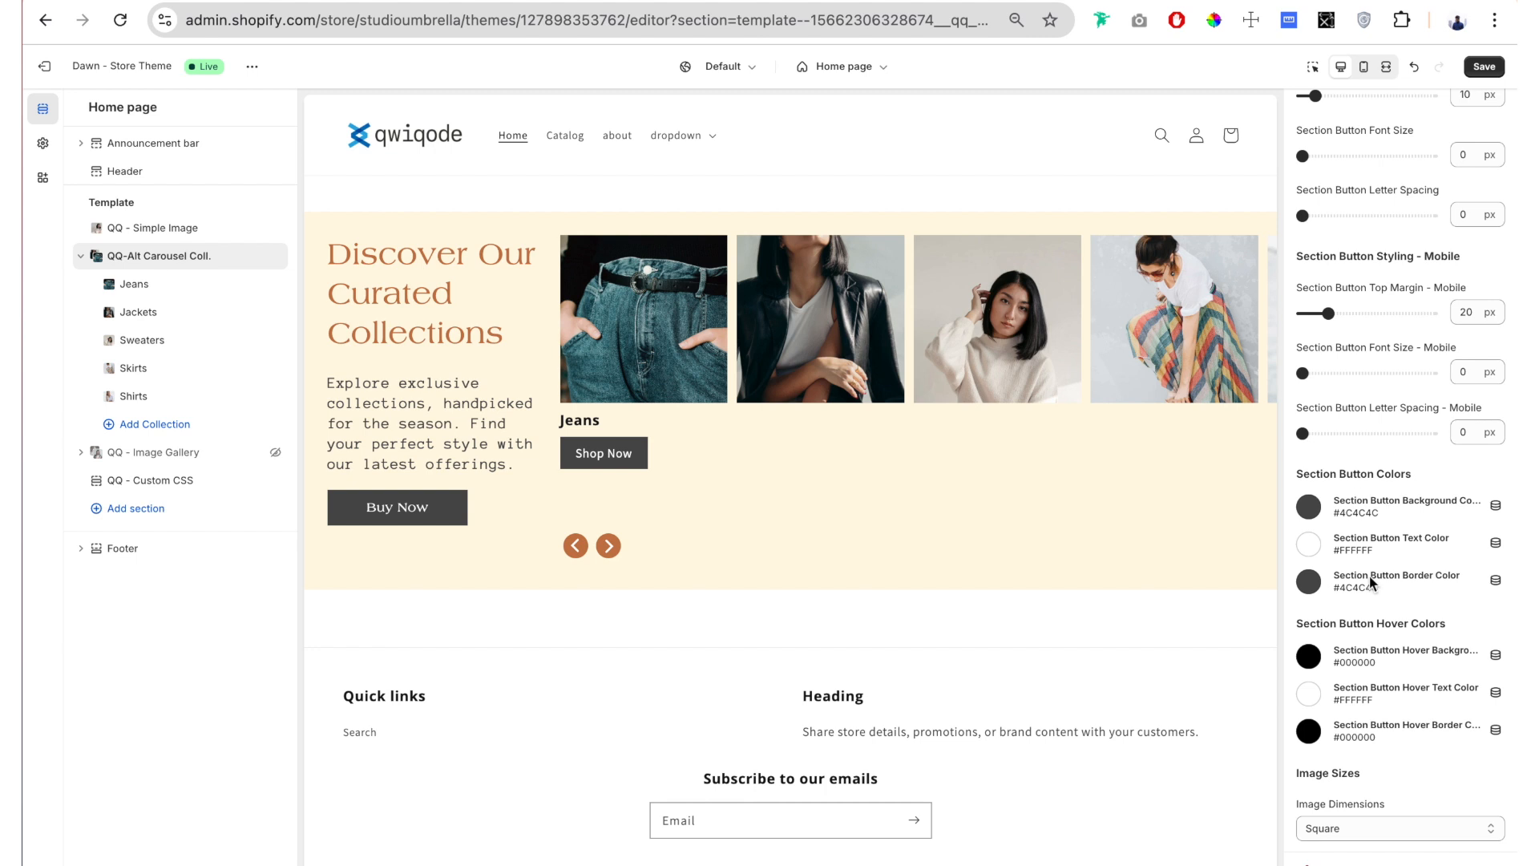
{"action": "scroll", "coordinate": [1369, 498], "scroll_direction": "up", "scroll_amount": 8}
{"action": "scroll", "coordinate": [1369, 499], "scroll_direction": "down", "scroll_amount": 1}
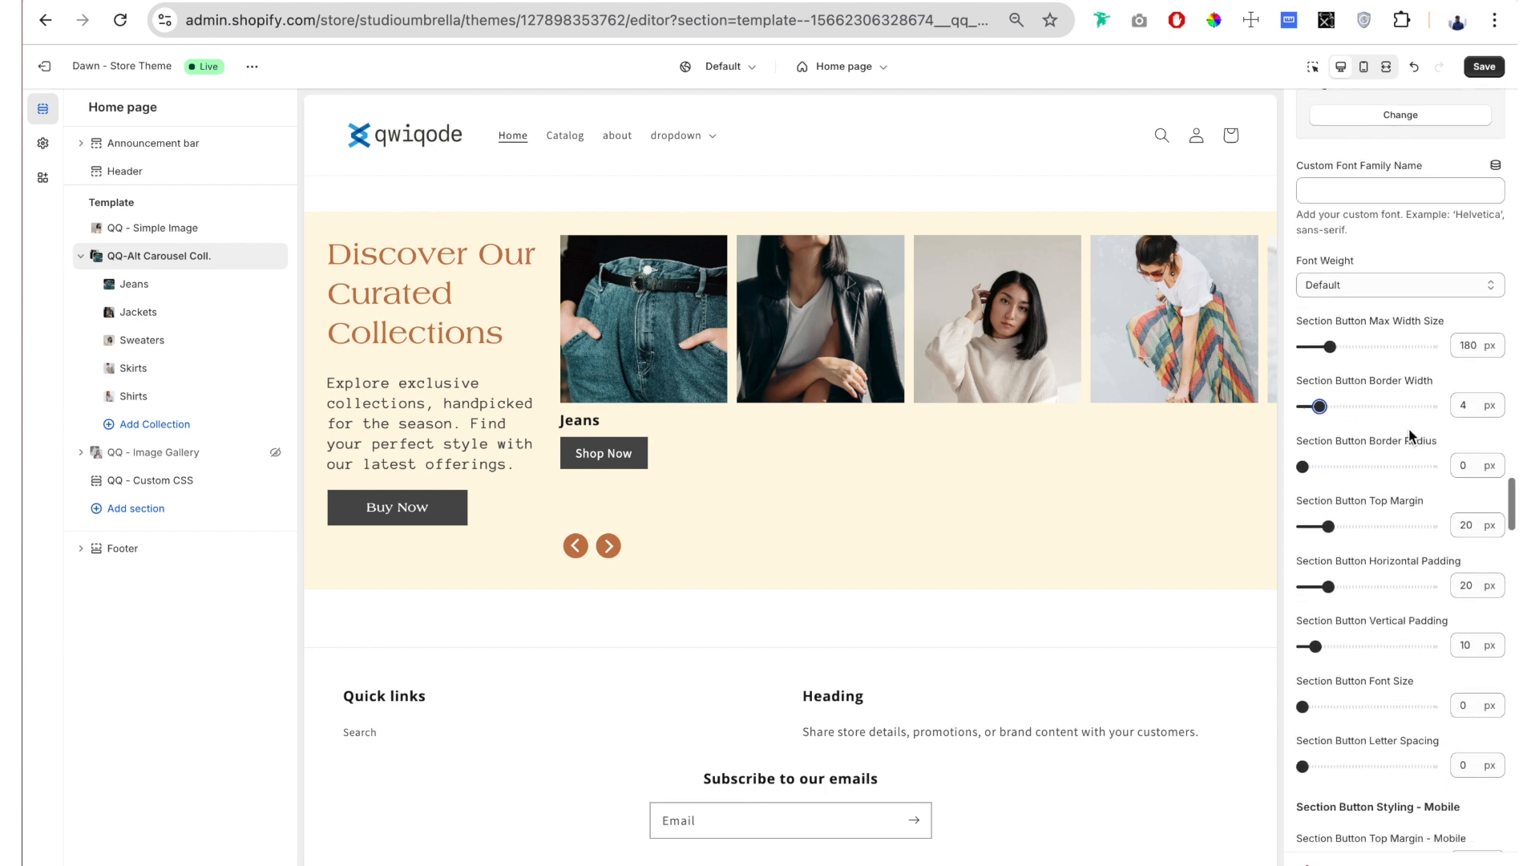
{"action": "left_click_drag", "start_coordinate": [1303, 467], "coordinate": [1403, 469]}
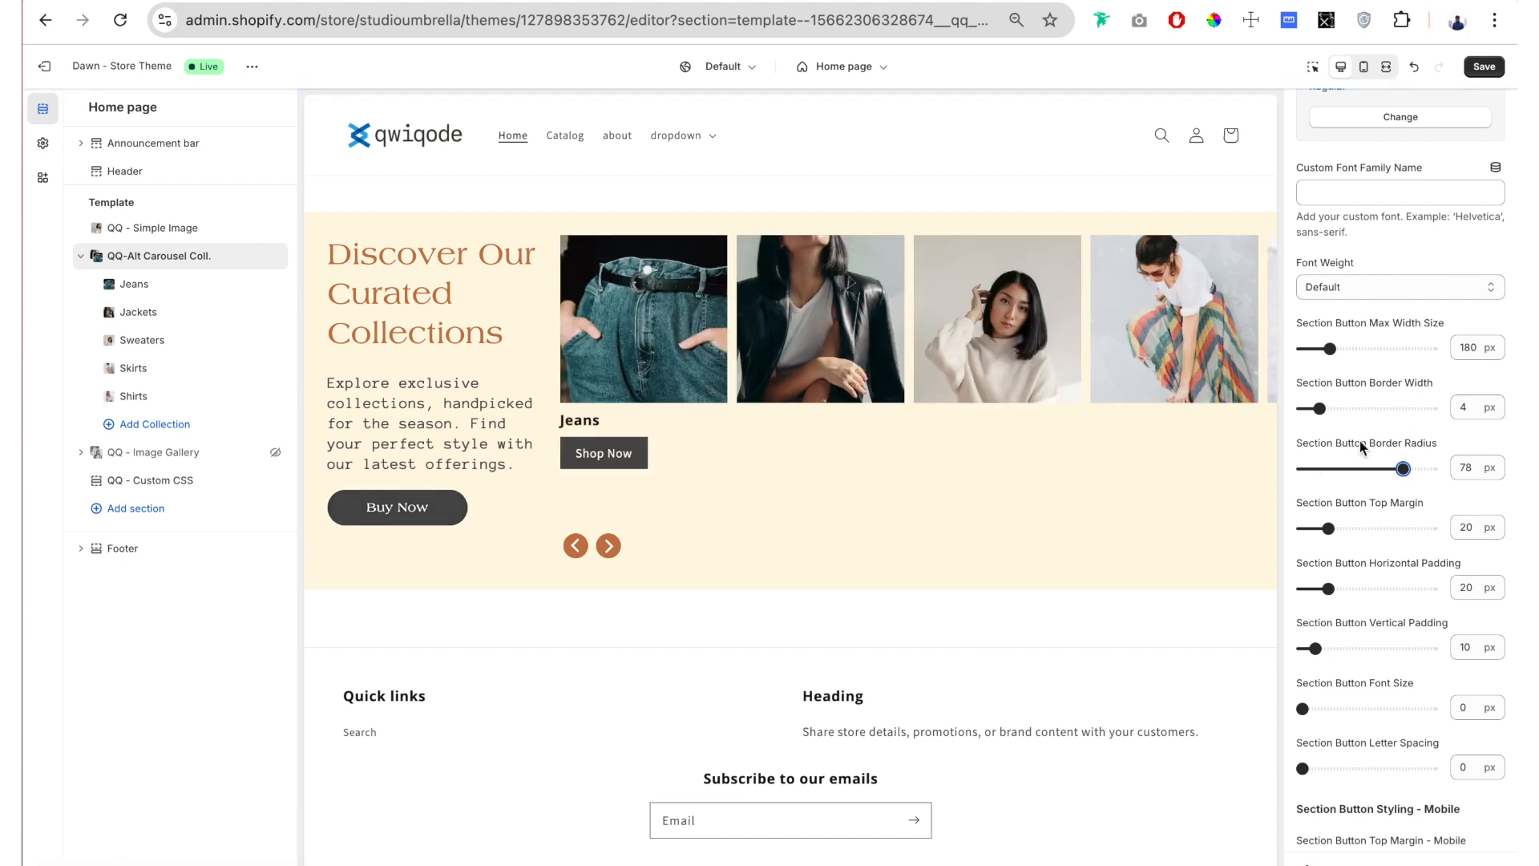
{"action": "scroll", "coordinate": [1361, 446], "scroll_direction": "down", "scroll_amount": 2}
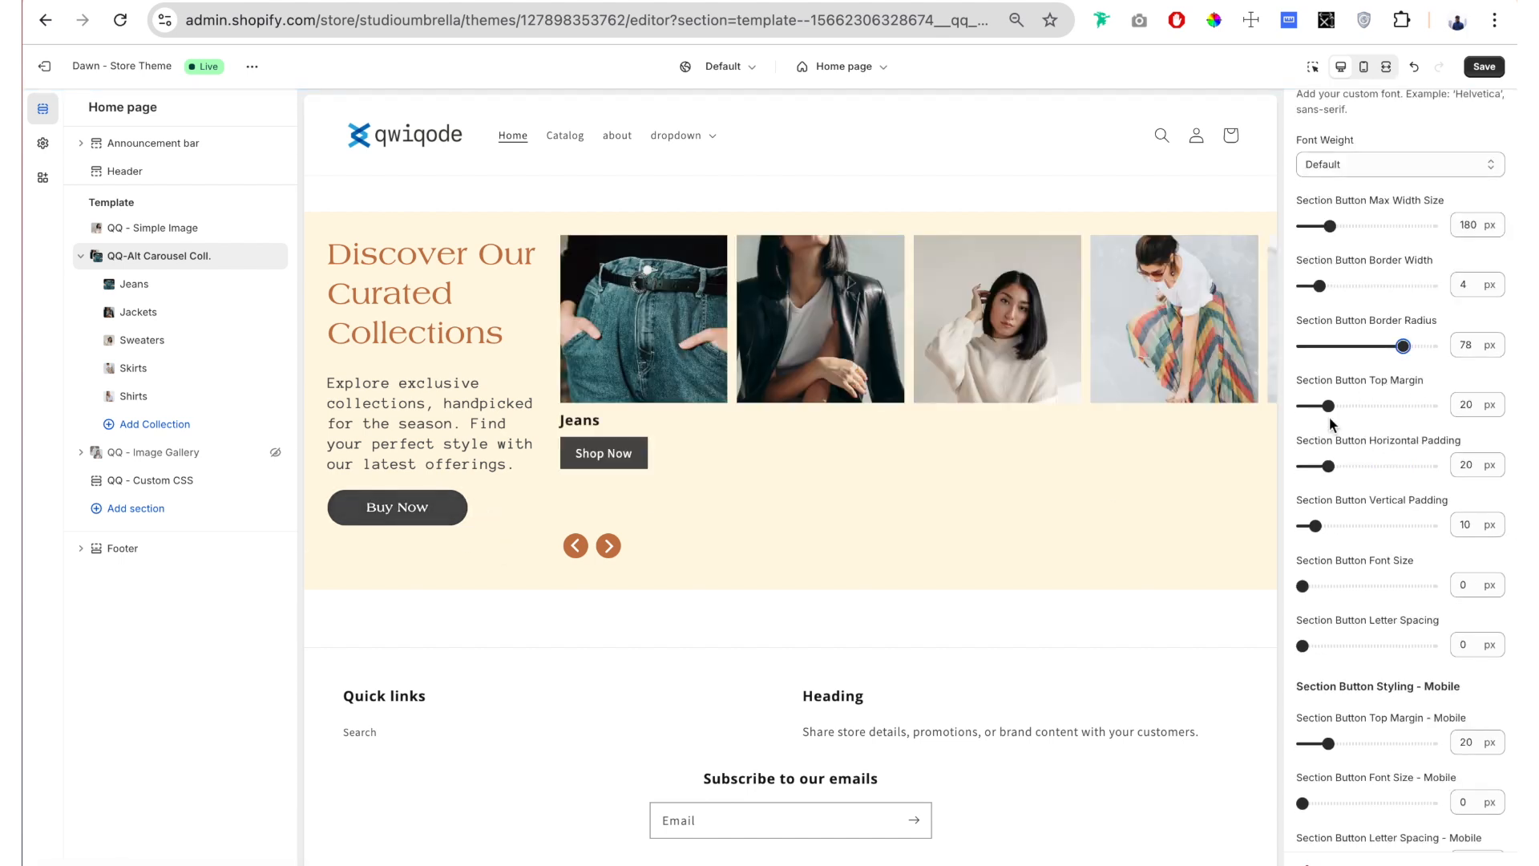
Step: Set the Section Button Top Margin to 31 px and the Section Button Vertical Padding to 15 px
{"action": "left_click_drag", "start_coordinate": [1328, 406], "coordinate": [1343, 406]}
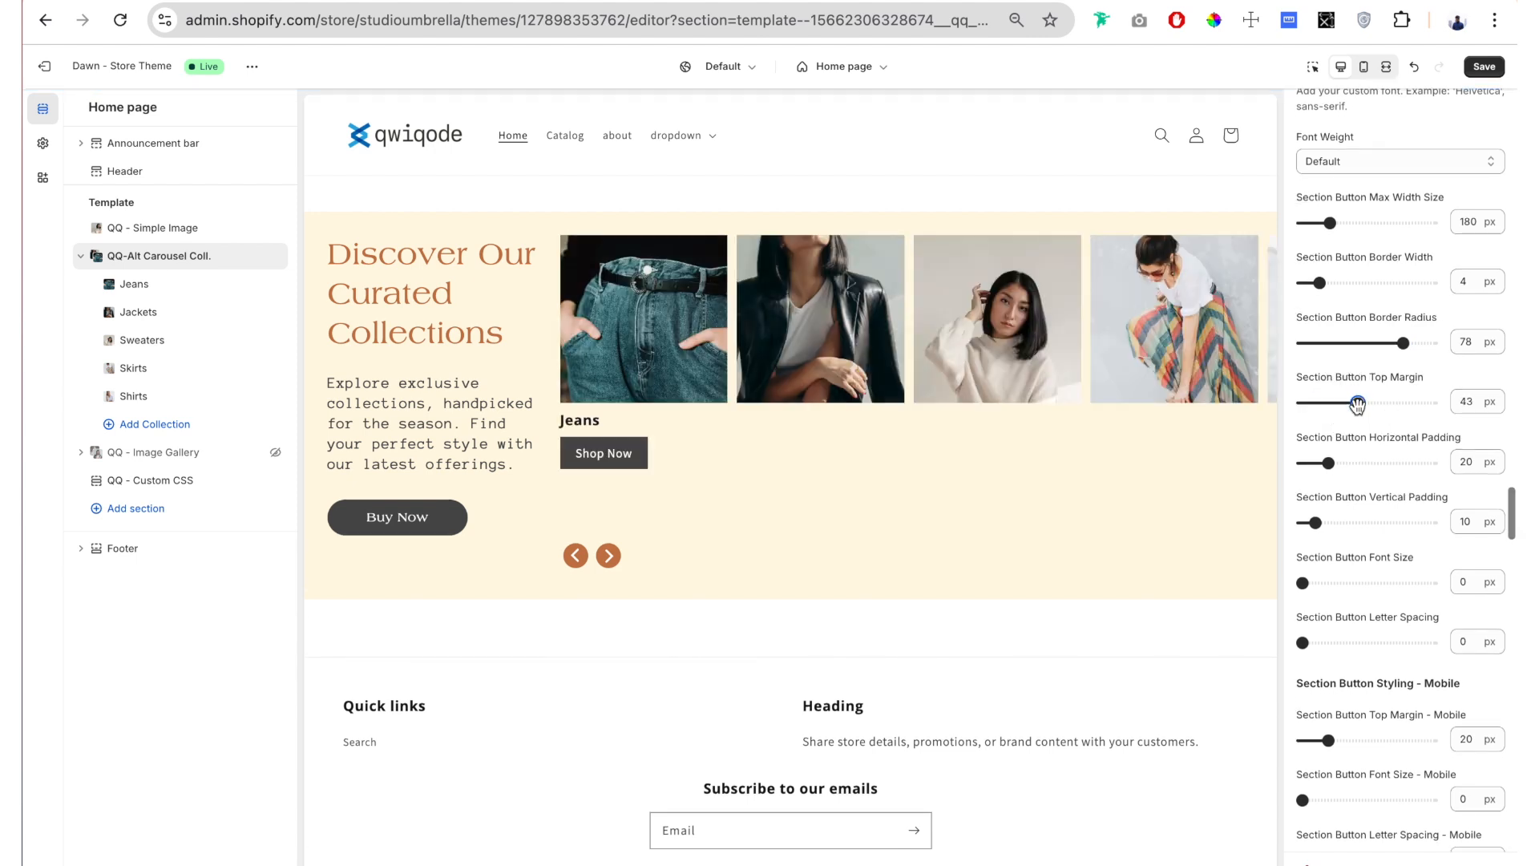
{"action": "scroll", "coordinate": [1408, 261], "scroll_direction": "down", "scroll_amount": 4}
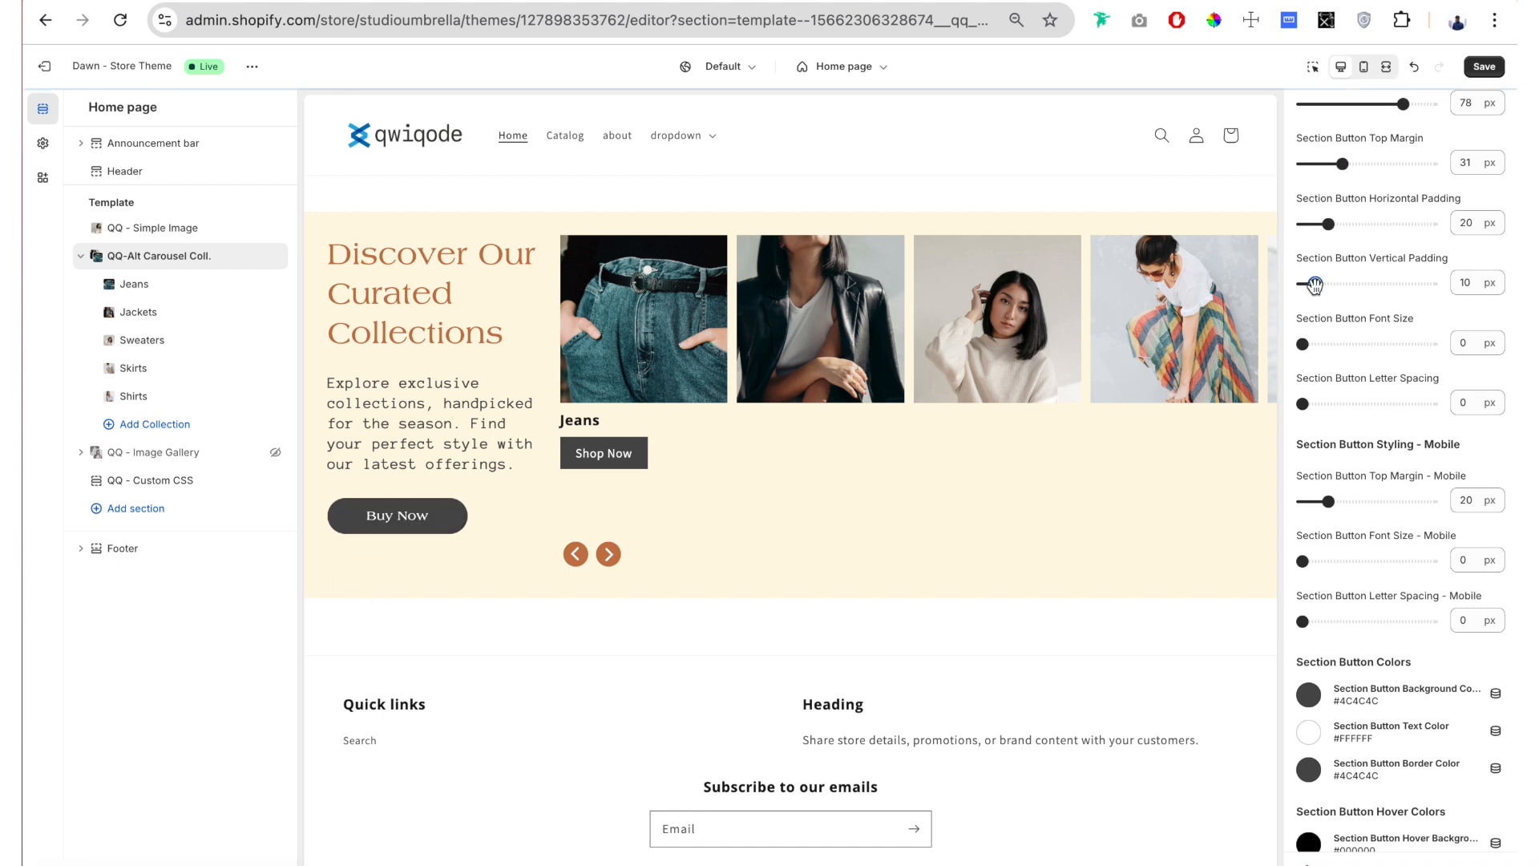
{"action": "left_click_drag", "start_coordinate": [1315, 284], "coordinate": [1331, 285]}
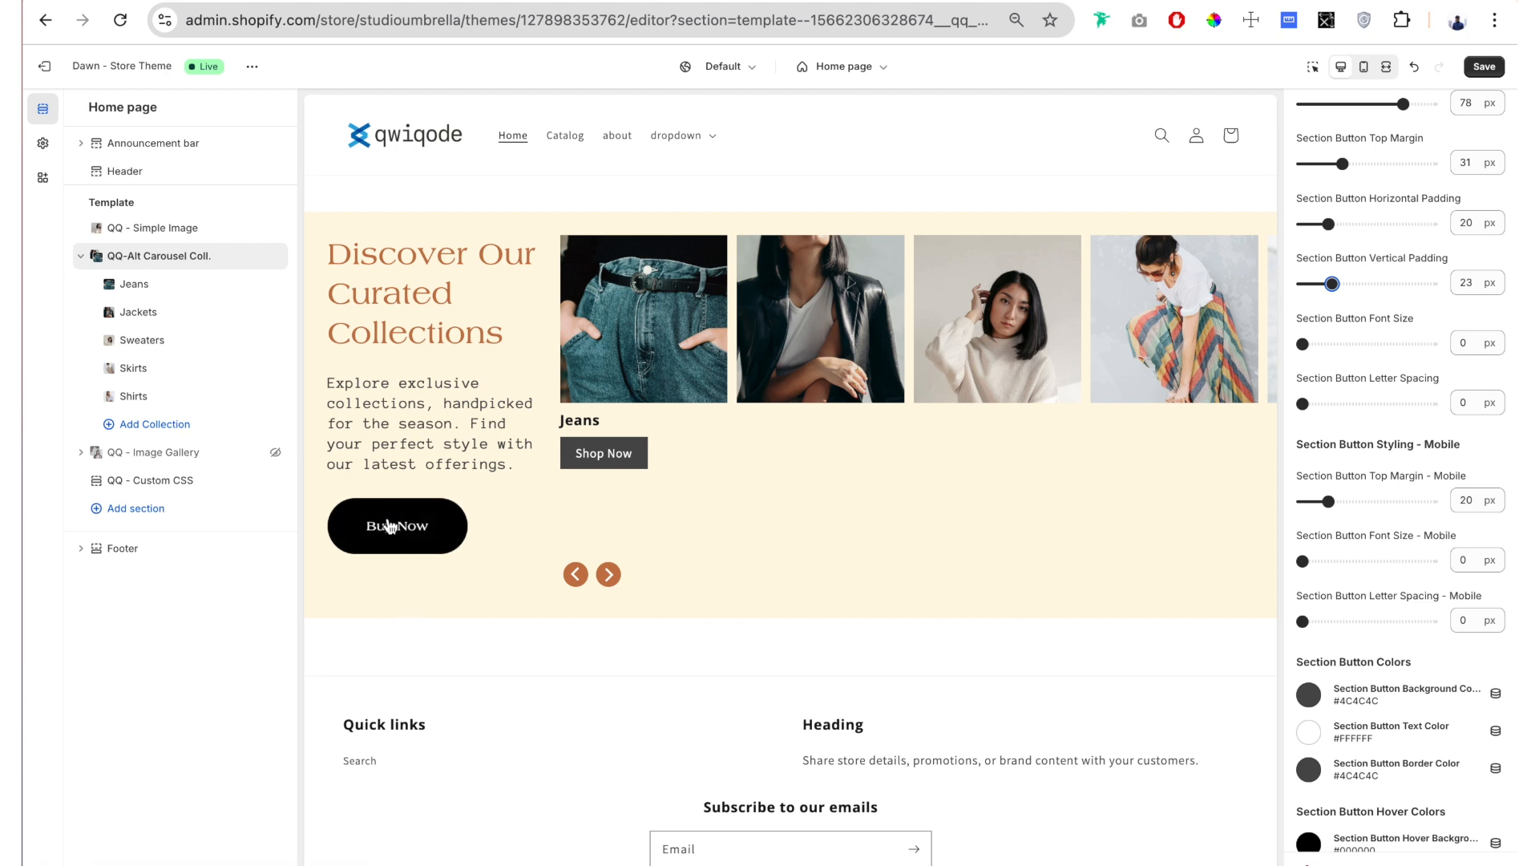
{"action": "left_click_drag", "start_coordinate": [1332, 285], "coordinate": [1322, 289]}
Step: Set the desktop Section Button Font Size to 17 px
{"action": "scroll", "coordinate": [1395, 155], "scroll_direction": "down", "scroll_amount": 2}
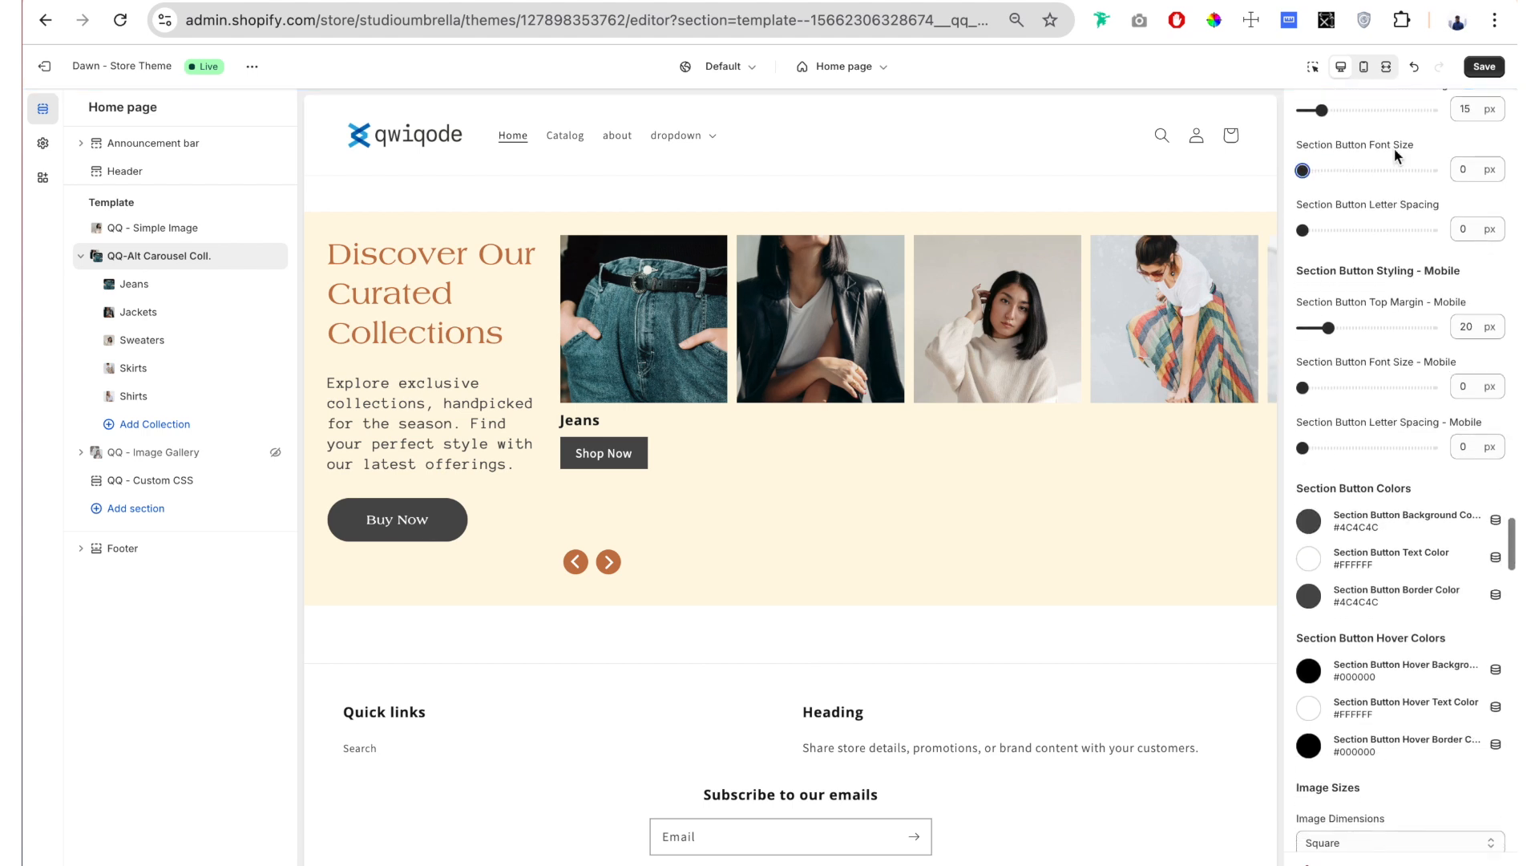
{"action": "left_click_drag", "start_coordinate": [1321, 173], "coordinate": [1338, 171]}
{"action": "scroll", "coordinate": [1374, 175], "scroll_direction": "down", "scroll_amount": 1}
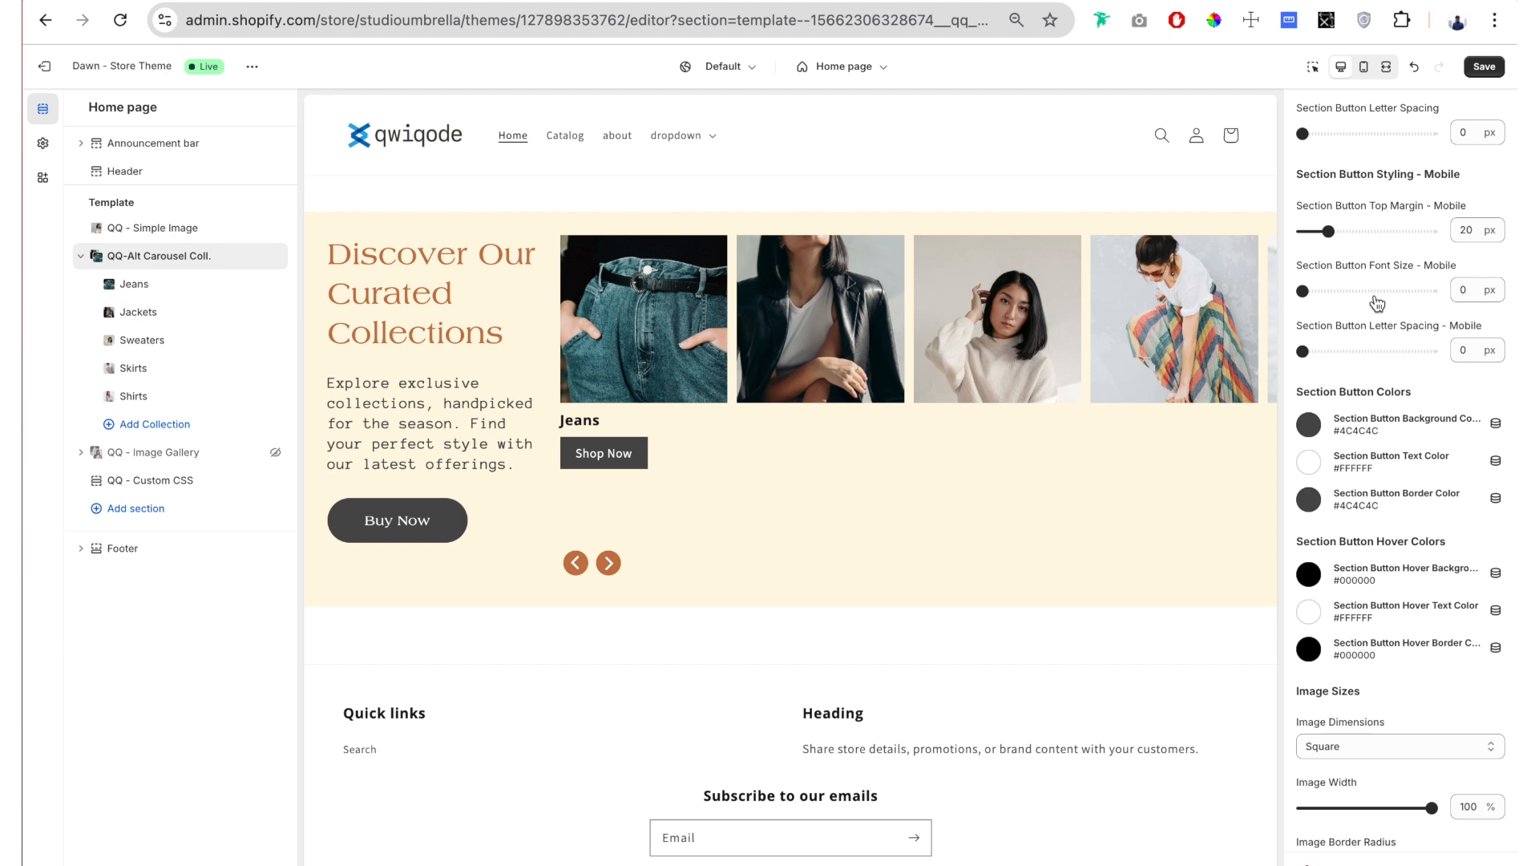
Step: Set the Section Button Background Color to orange-brown #C57949 and the Section Button Text Color to cream #FFF7E3
{"action": "scroll", "coordinate": [1363, 240], "scroll_direction": "down", "scroll_amount": 3}
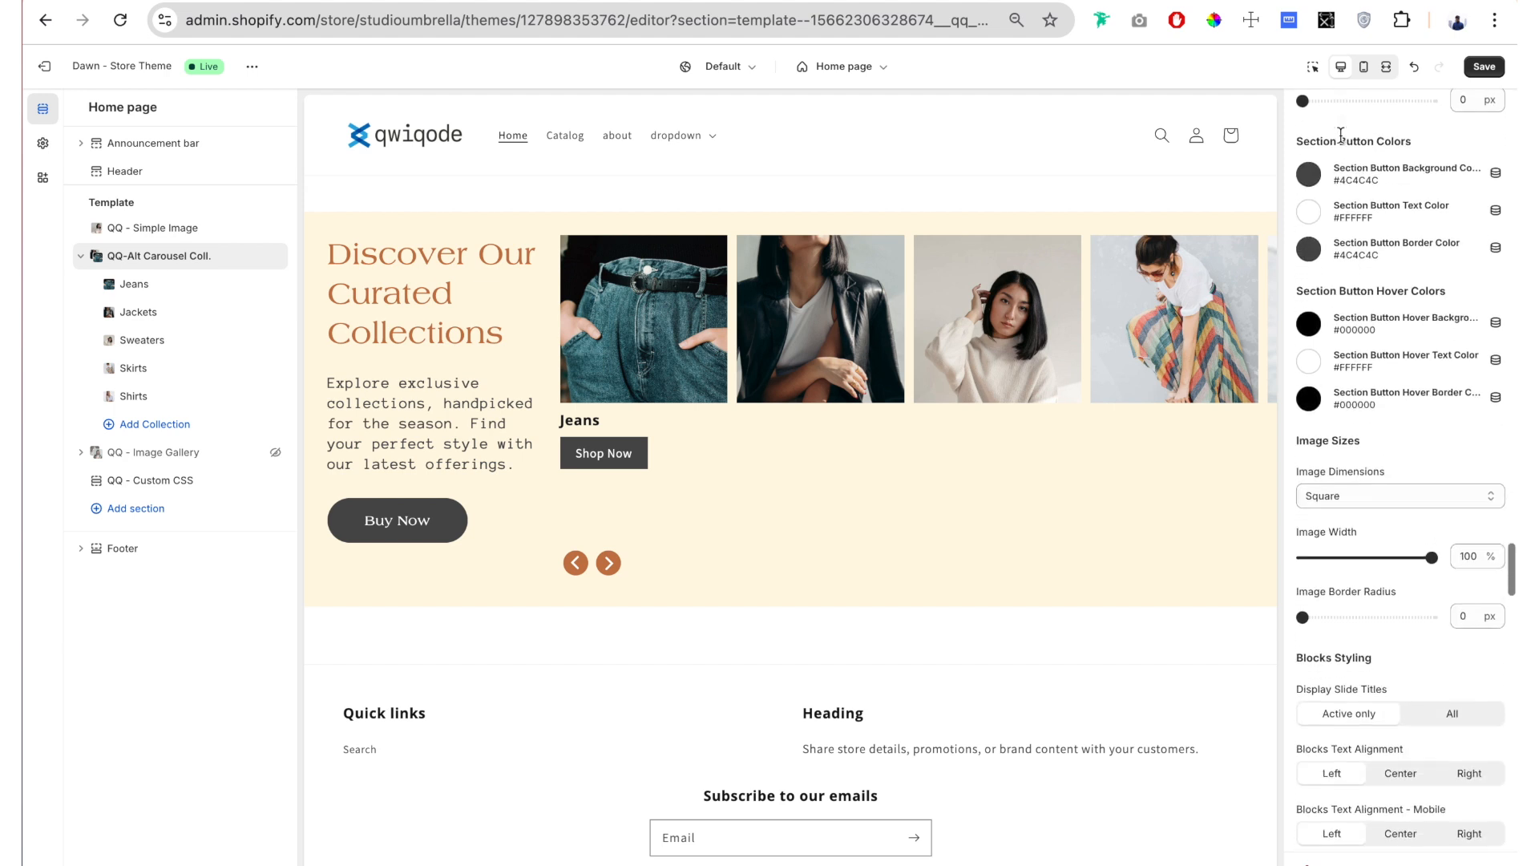
{"action": "left_click", "coordinate": [1312, 181]}
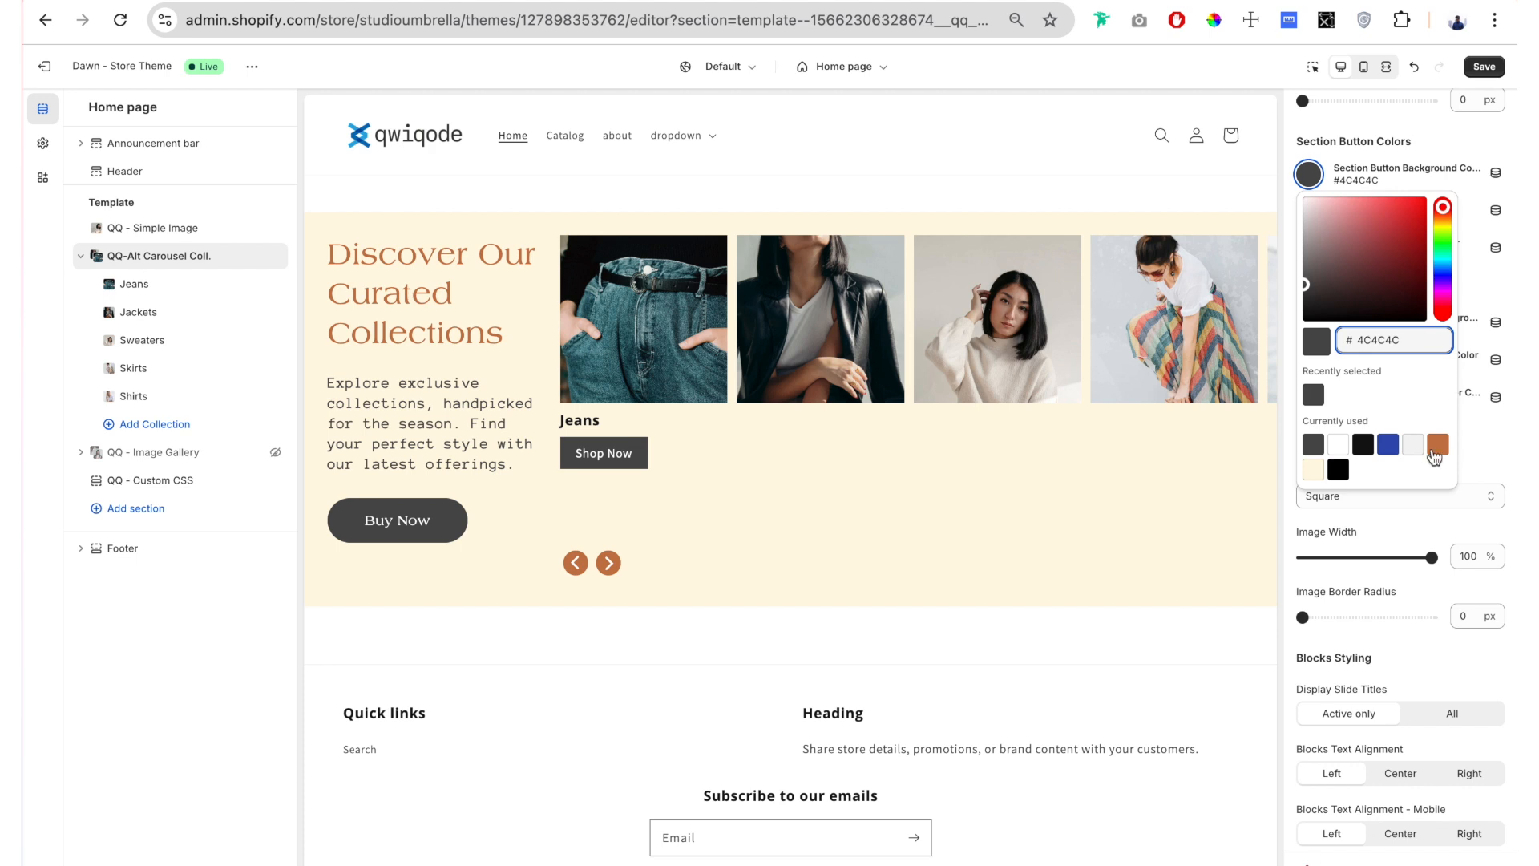
{"action": "left_click", "coordinate": [1438, 446]}
{"action": "left_click", "coordinate": [1302, 229]}
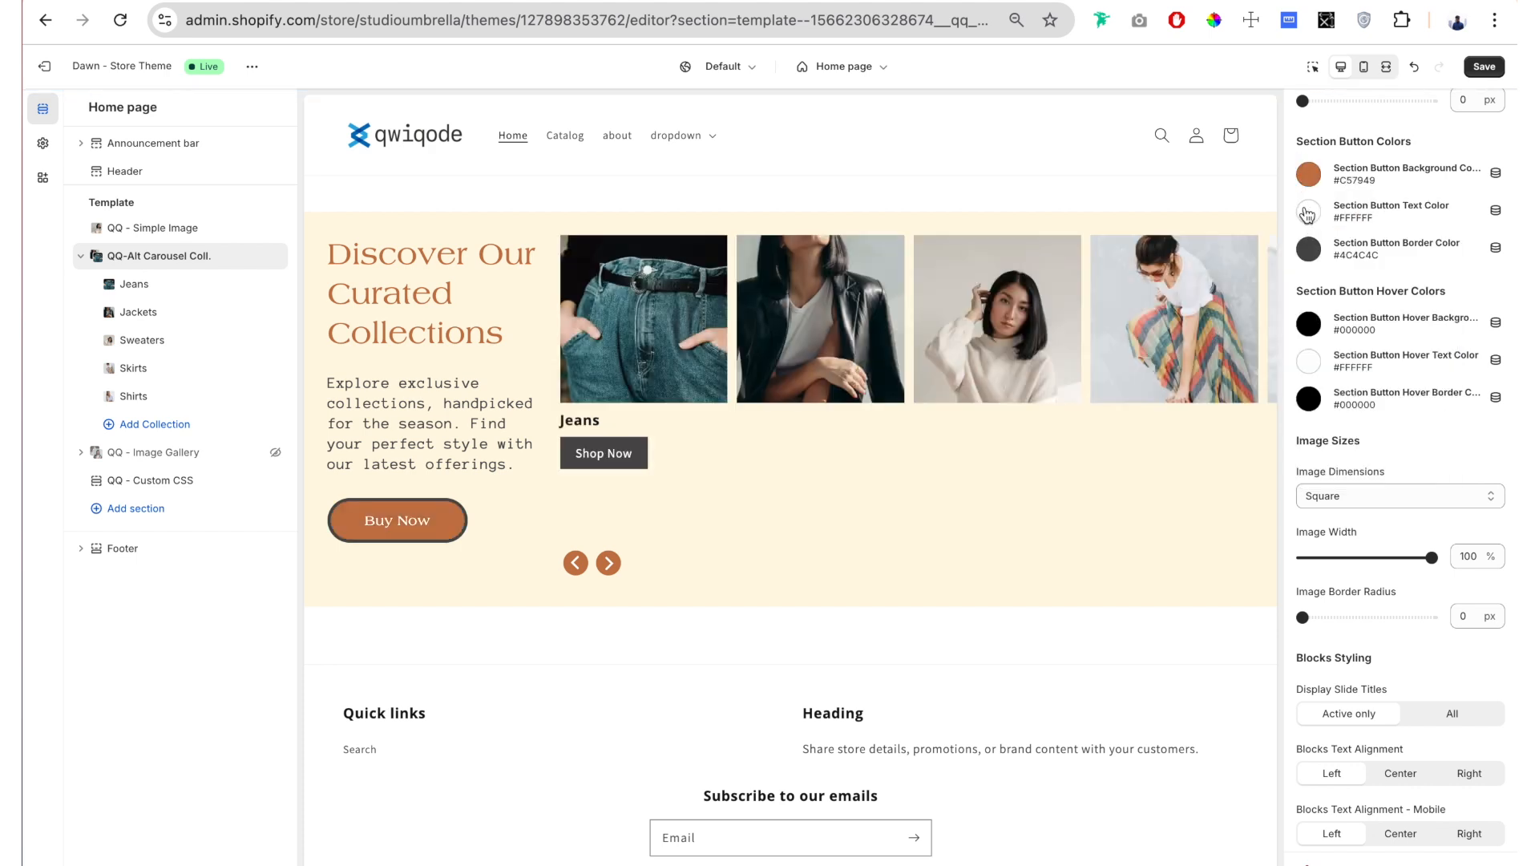
{"action": "left_click", "coordinate": [1307, 212]}
{"action": "left_click", "coordinate": [1296, 192]}
{"action": "left_click", "coordinate": [1373, 256]}
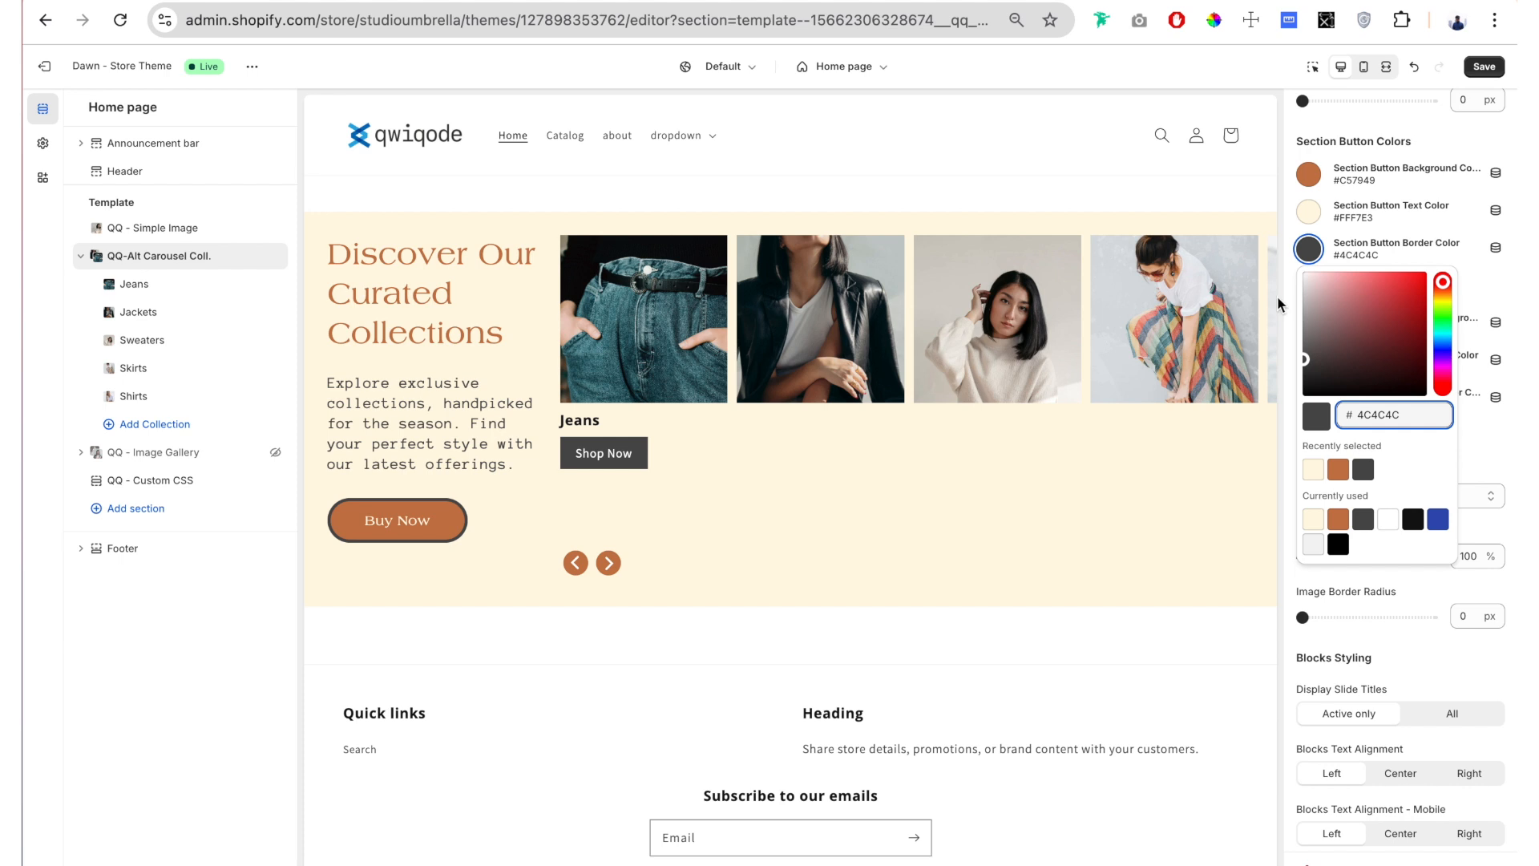
{"action": "left_click", "coordinate": [1296, 233]}
Step: Try a Section Button Border Width of 0 px to preview the Buy Now button without a border
{"action": "scroll", "coordinate": [1313, 228], "scroll_direction": "up", "scroll_amount": 10}
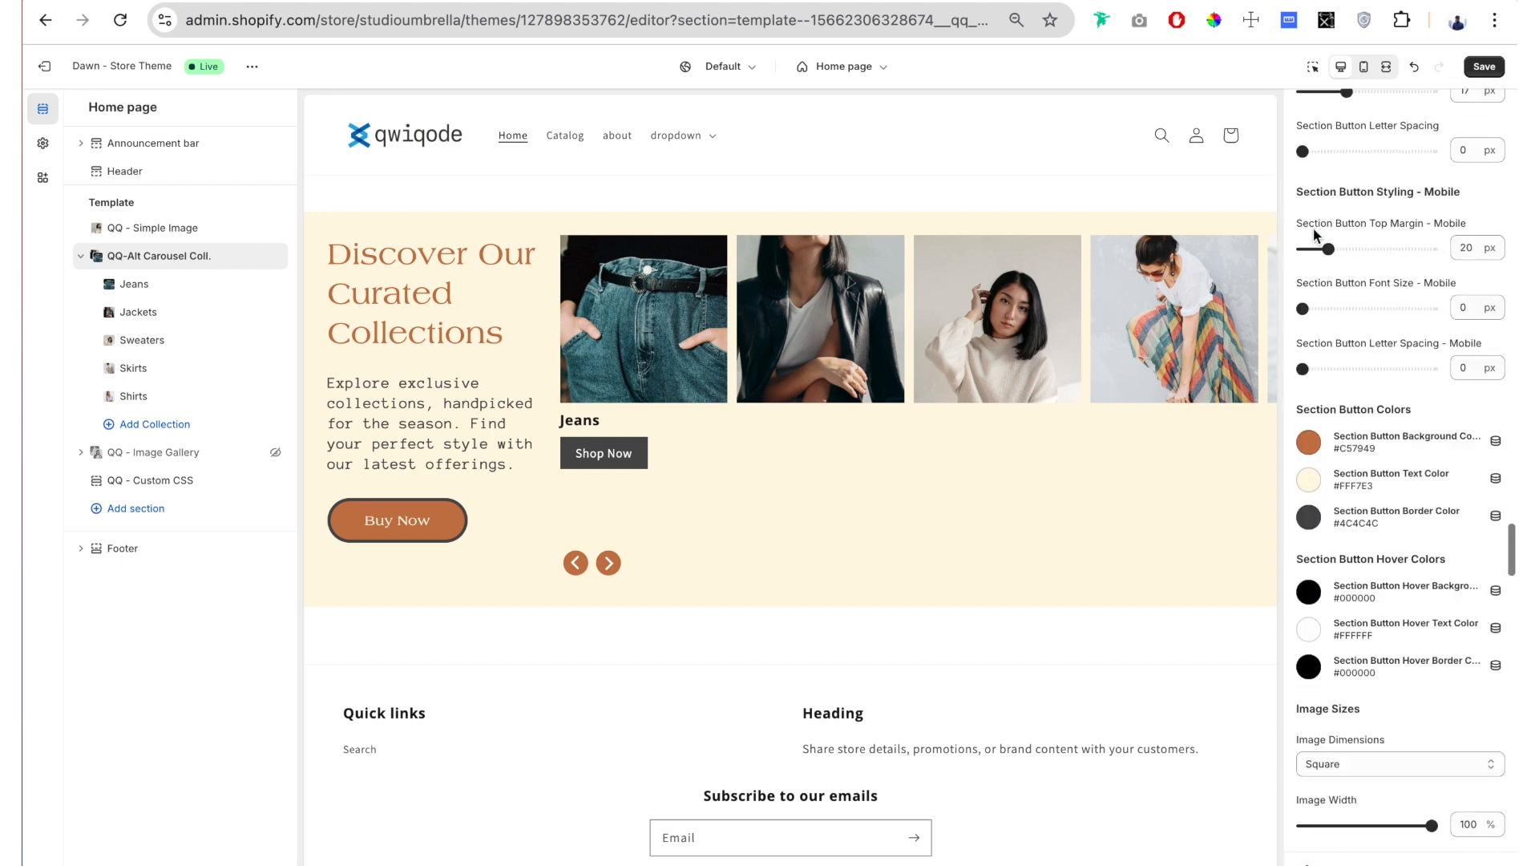
{"action": "scroll", "coordinate": [1313, 235], "scroll_direction": "up", "scroll_amount": 1}
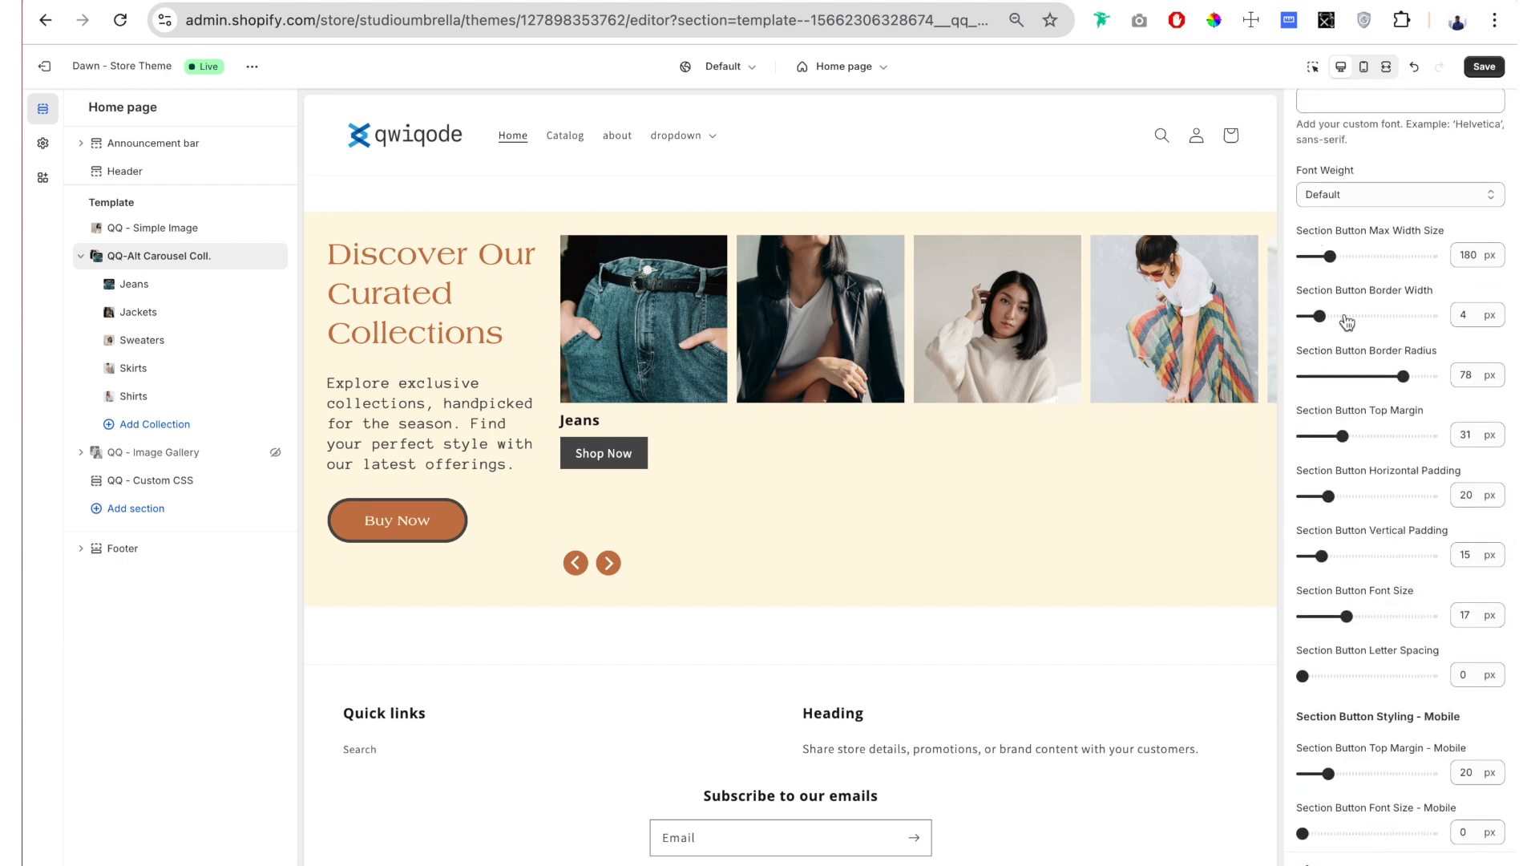
{"action": "left_click_drag", "start_coordinate": [1320, 315], "coordinate": [1284, 316]}
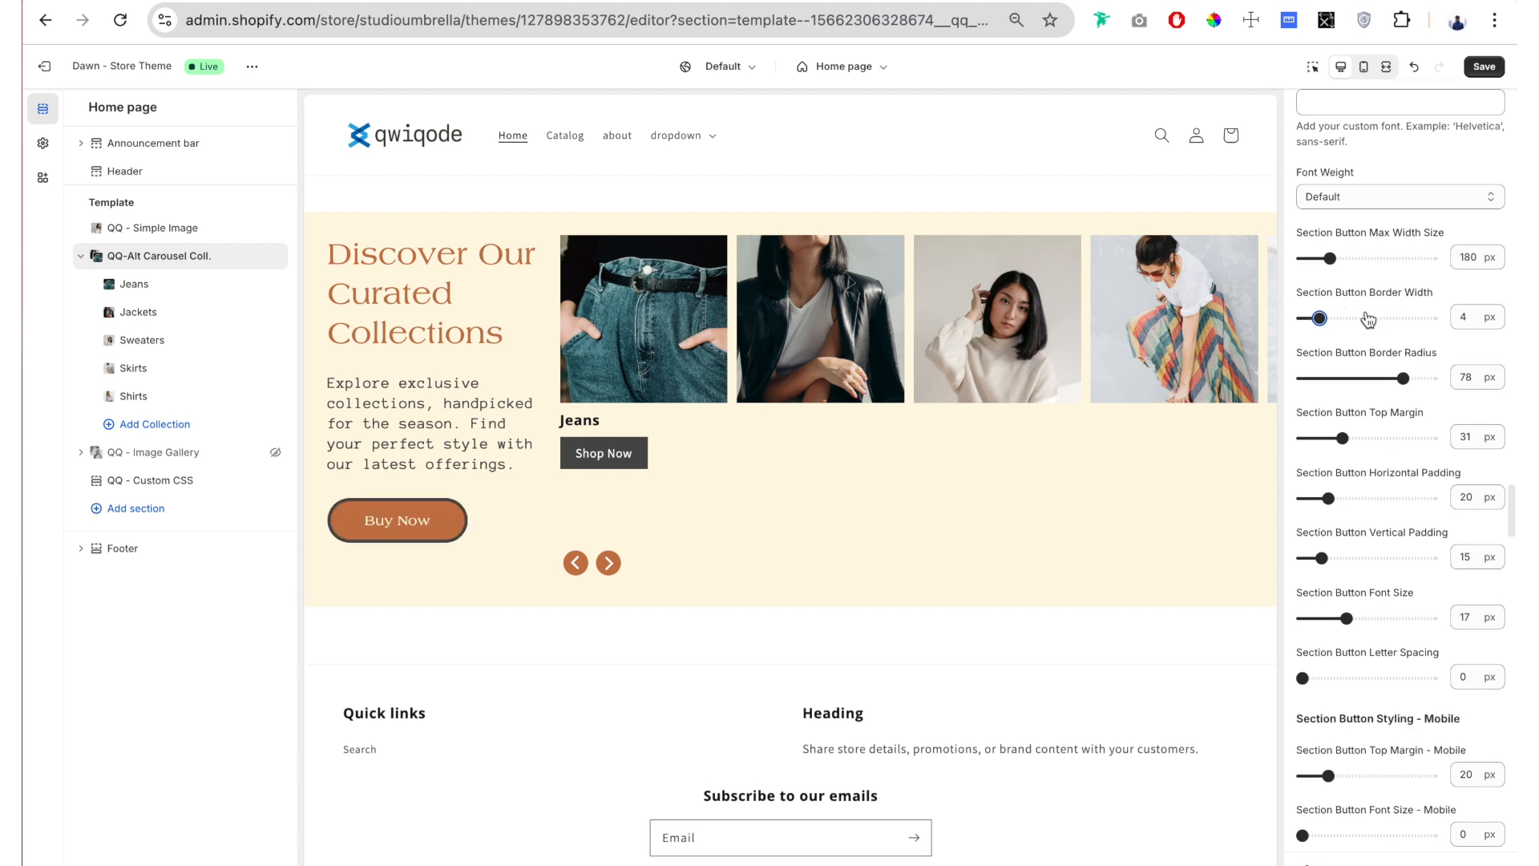
{"action": "scroll", "coordinate": [1368, 316], "scroll_direction": "down", "scroll_amount": 1}
{"action": "scroll", "coordinate": [1367, 317], "scroll_direction": "down", "scroll_amount": 10}
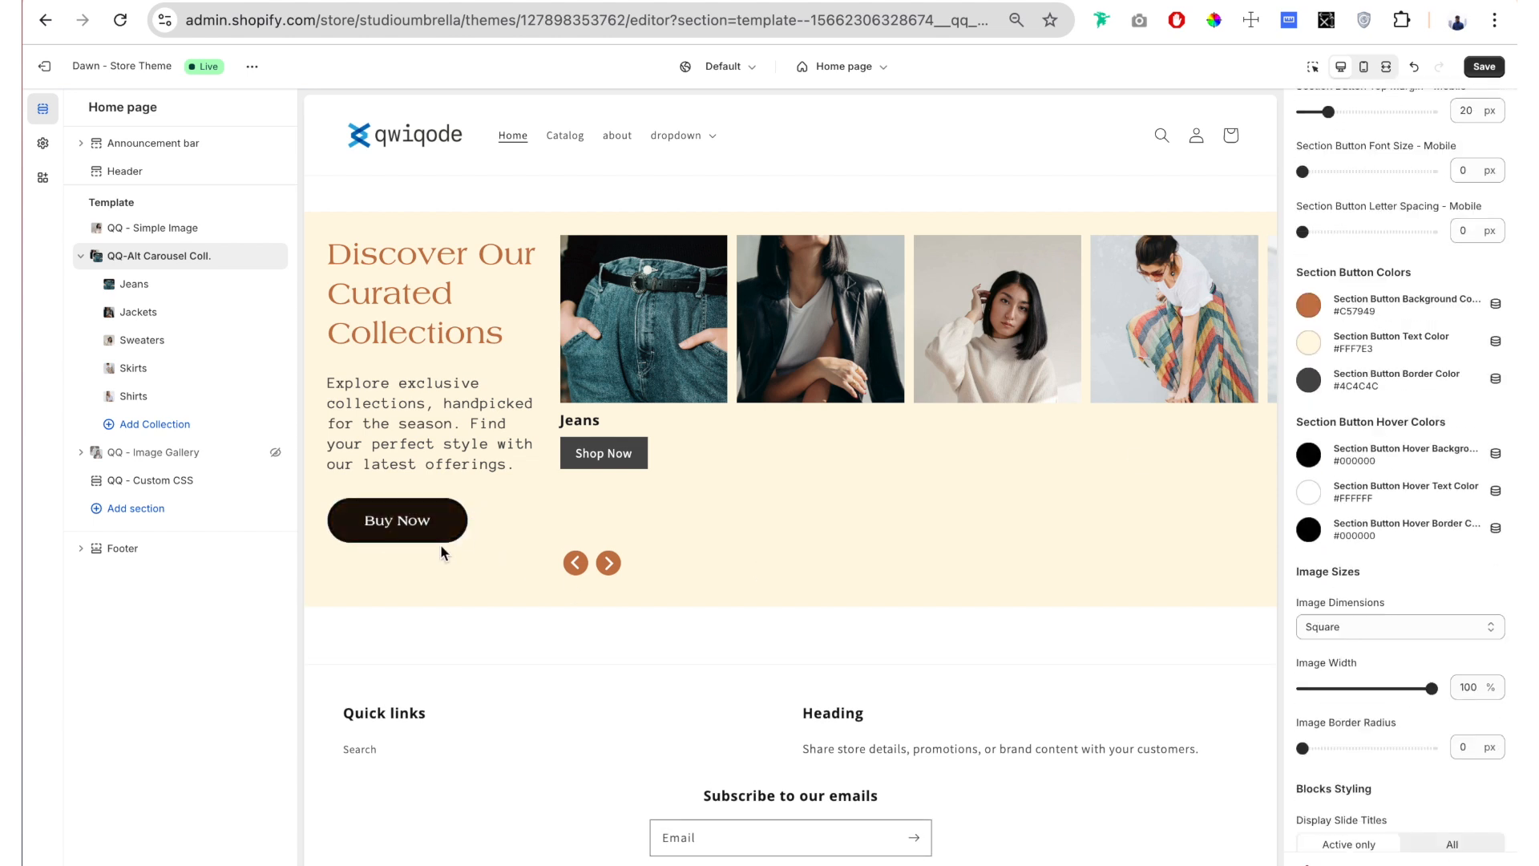
Step: Set the Section Button Border Color to #965832, a darker shade of the orange-brown background color
{"action": "scroll", "coordinate": [1379, 401], "scroll_direction": "down", "scroll_amount": 1}
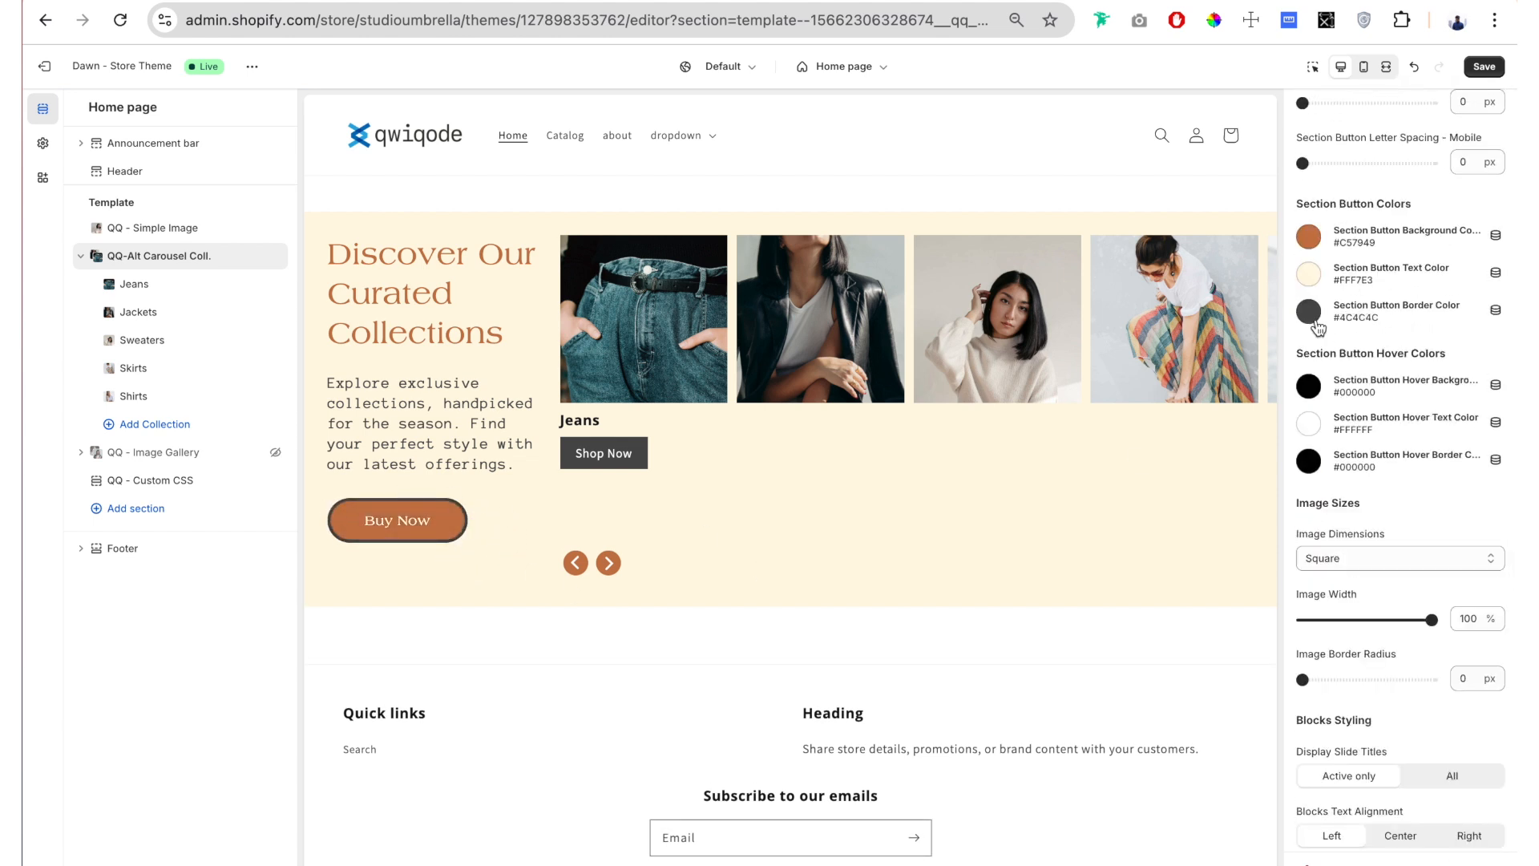
{"action": "left_click", "coordinate": [1312, 312]}
{"action": "left_click", "coordinate": [1338, 581]}
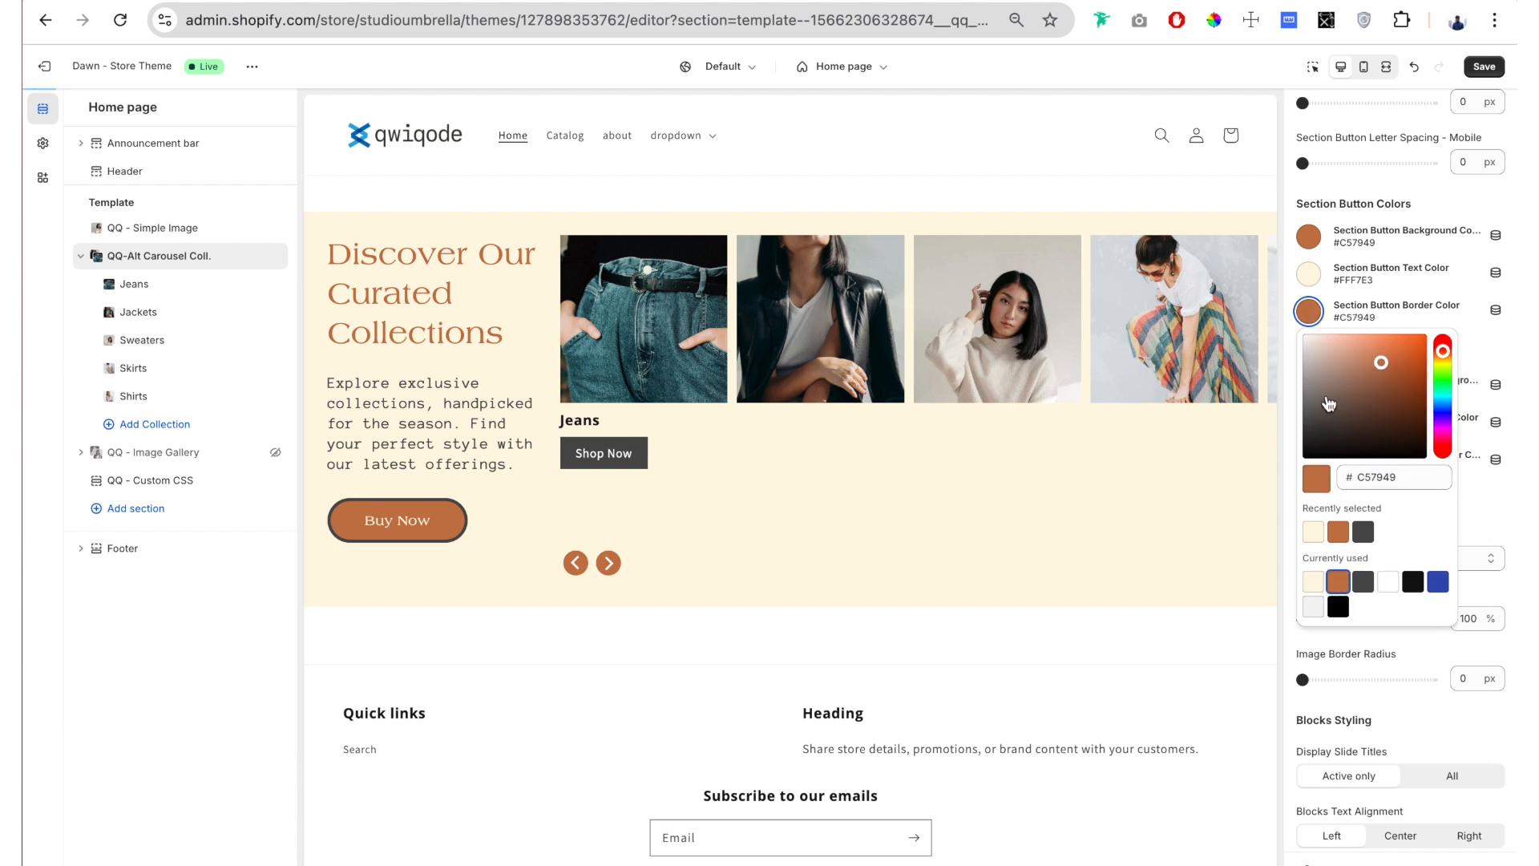
{"action": "left_click", "coordinate": [1386, 390]}
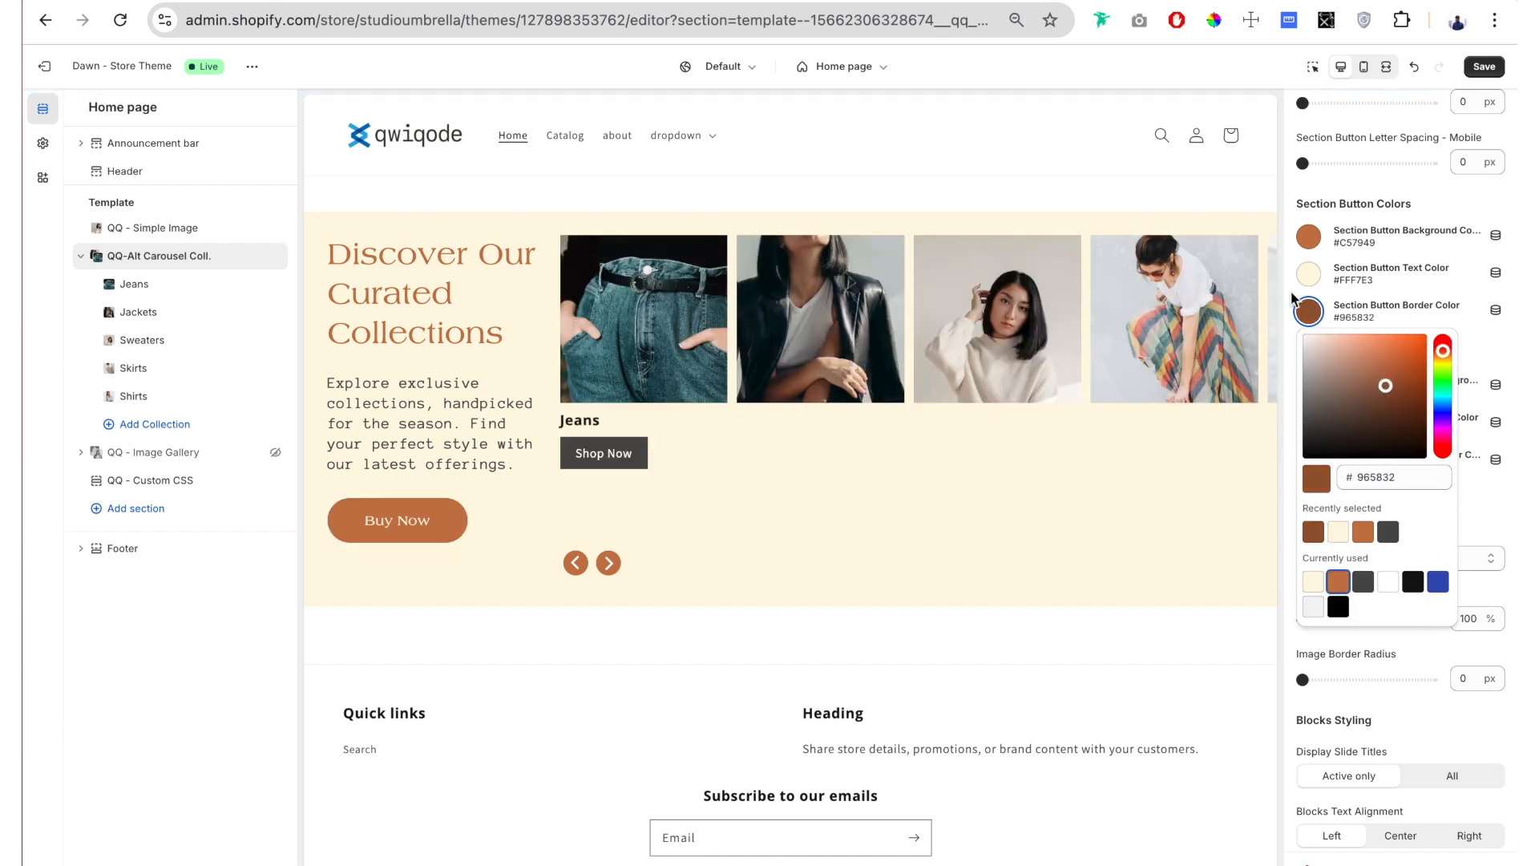
{"action": "left_click", "coordinate": [604, 628]}
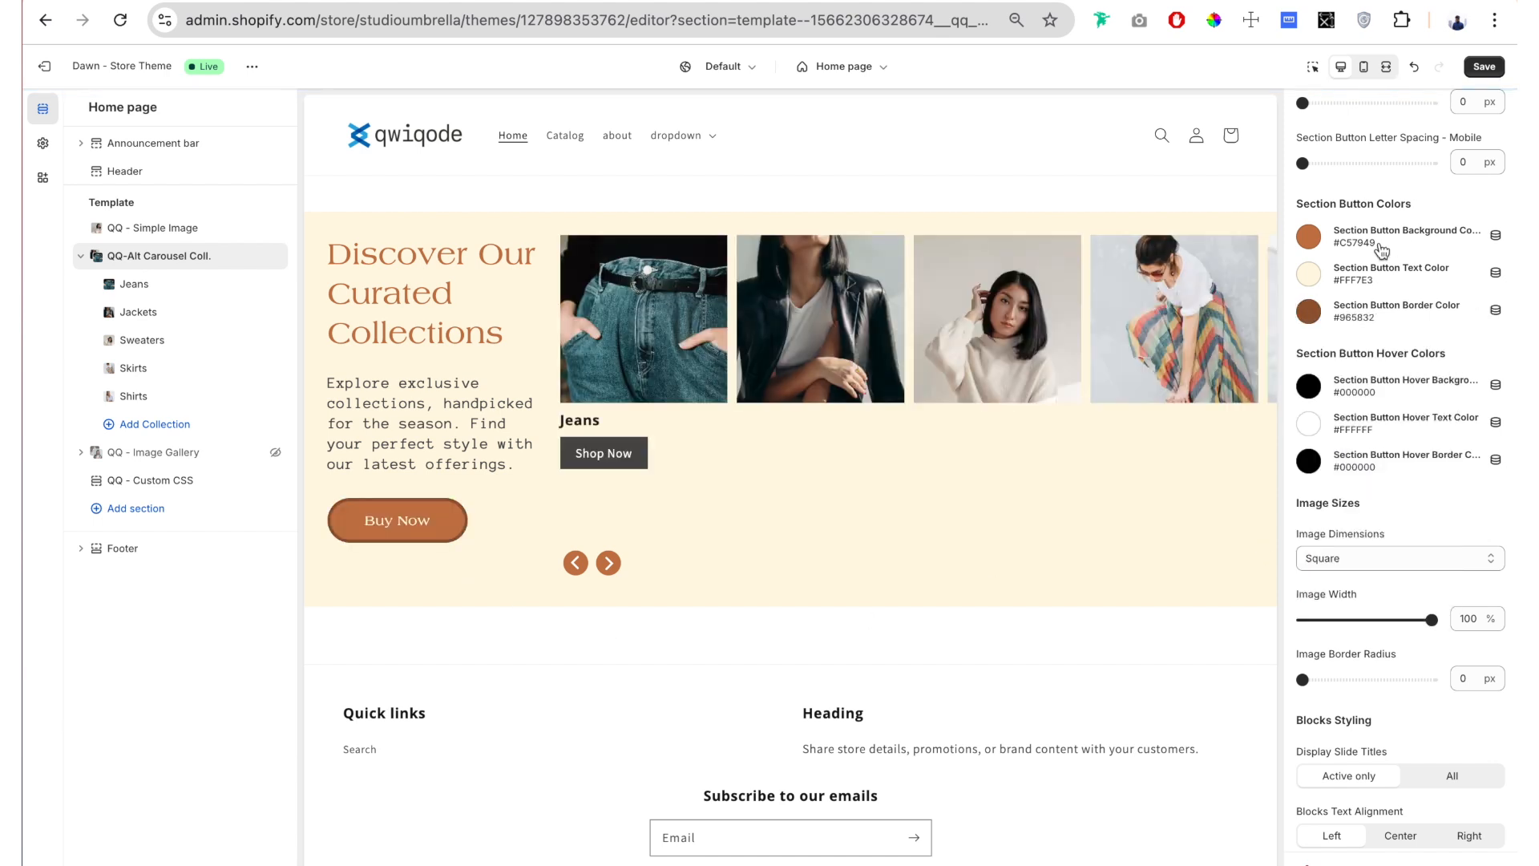
Step: Set the section button's hover background color and hover border color to blue #334FB4
{"action": "scroll", "coordinate": [1461, 328], "scroll_direction": "down", "scroll_amount": 1}
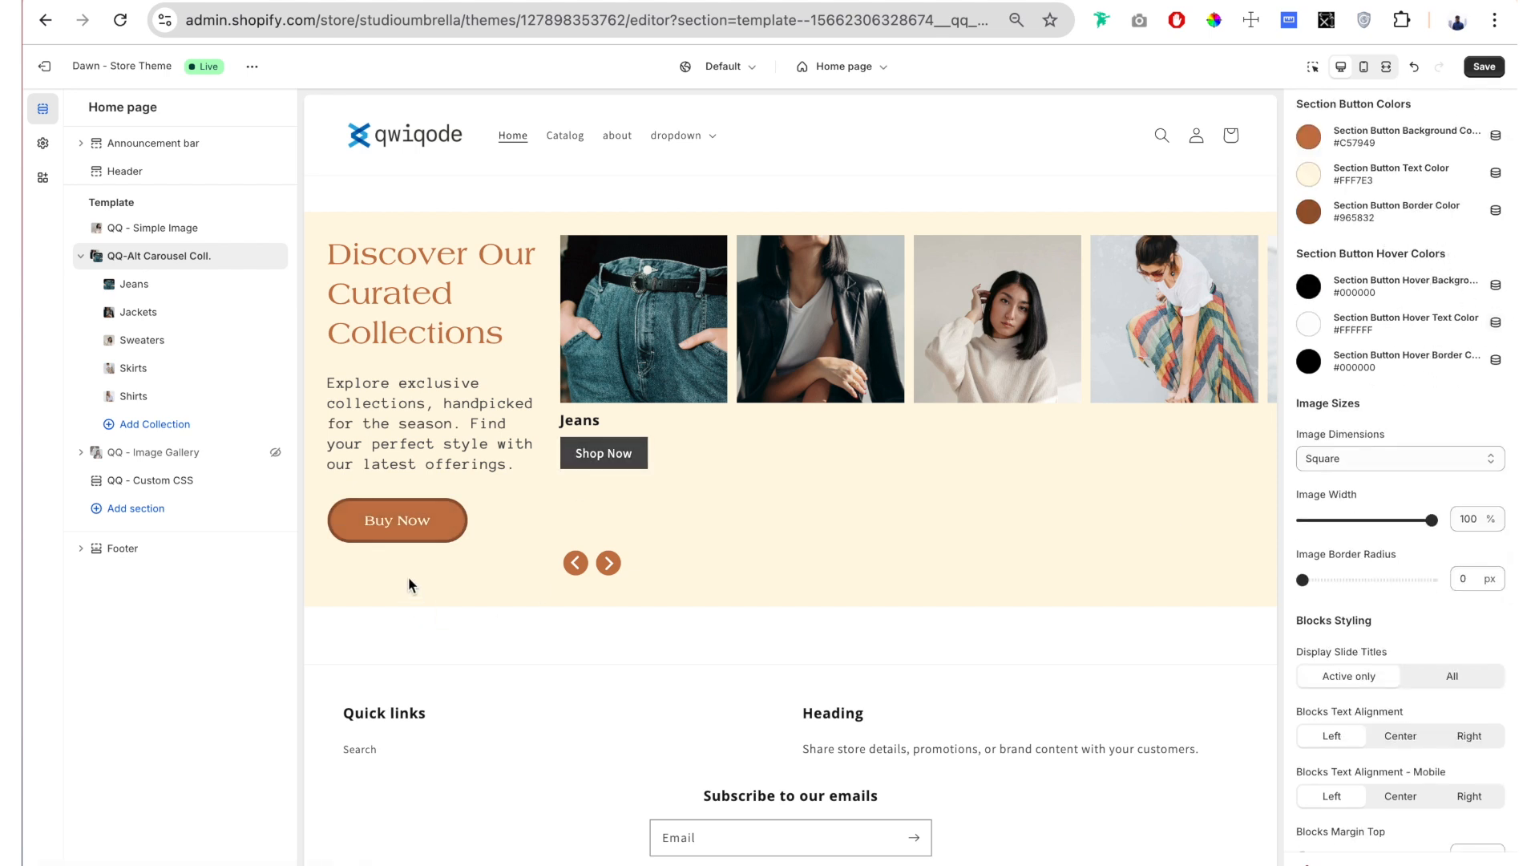
{"action": "scroll", "coordinate": [1347, 302], "scroll_direction": "up", "scroll_amount": 1}
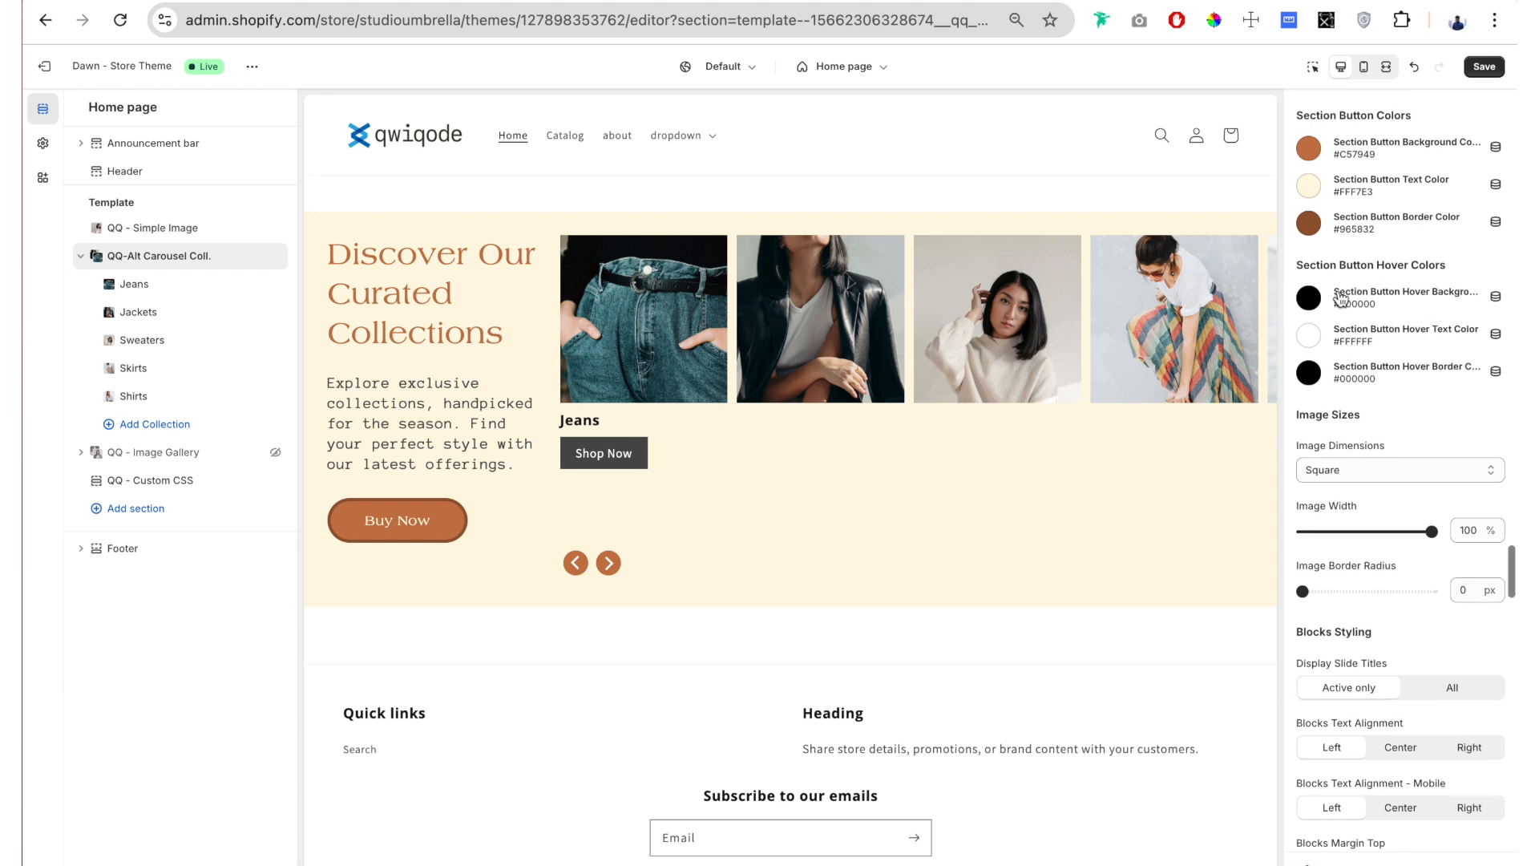
{"action": "left_click", "coordinate": [1308, 295]}
{"action": "left_click", "coordinate": [1313, 591]}
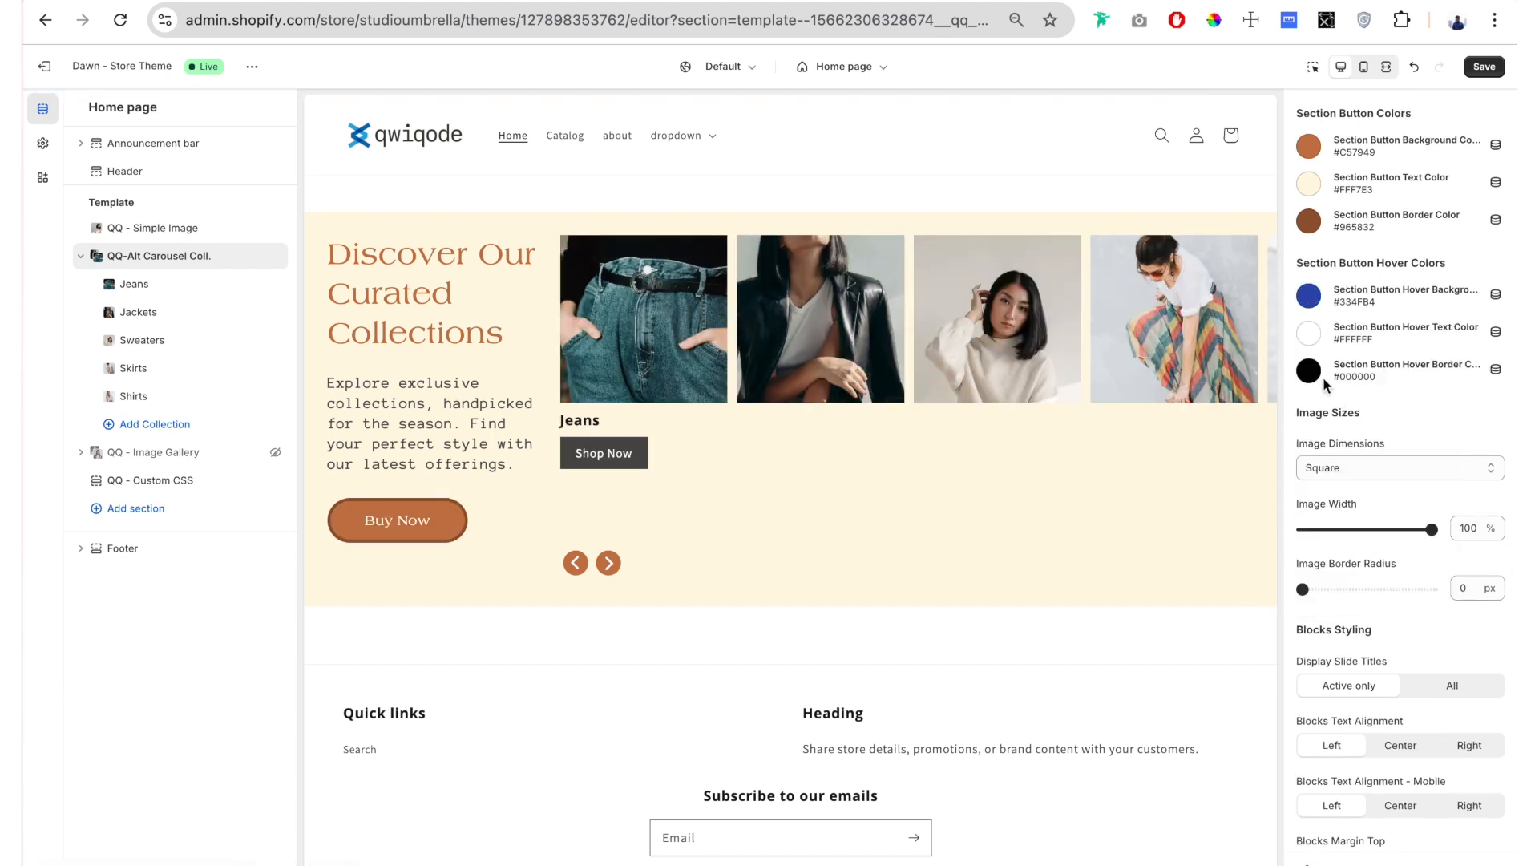
{"action": "left_click", "coordinate": [1309, 370]}
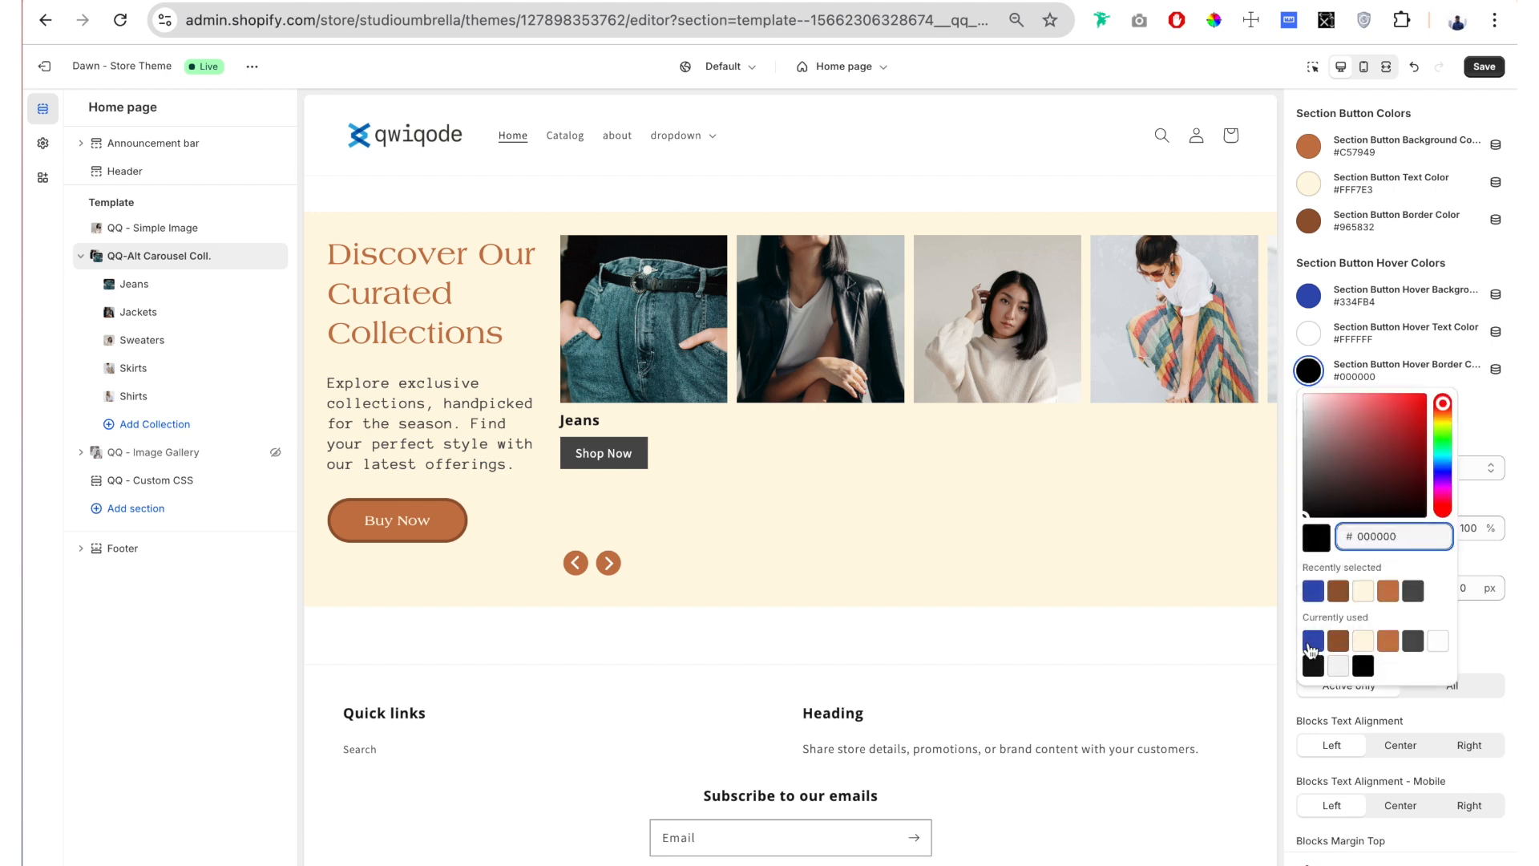
{"action": "left_click", "coordinate": [1314, 640]}
{"action": "left_click", "coordinate": [1367, 353]}
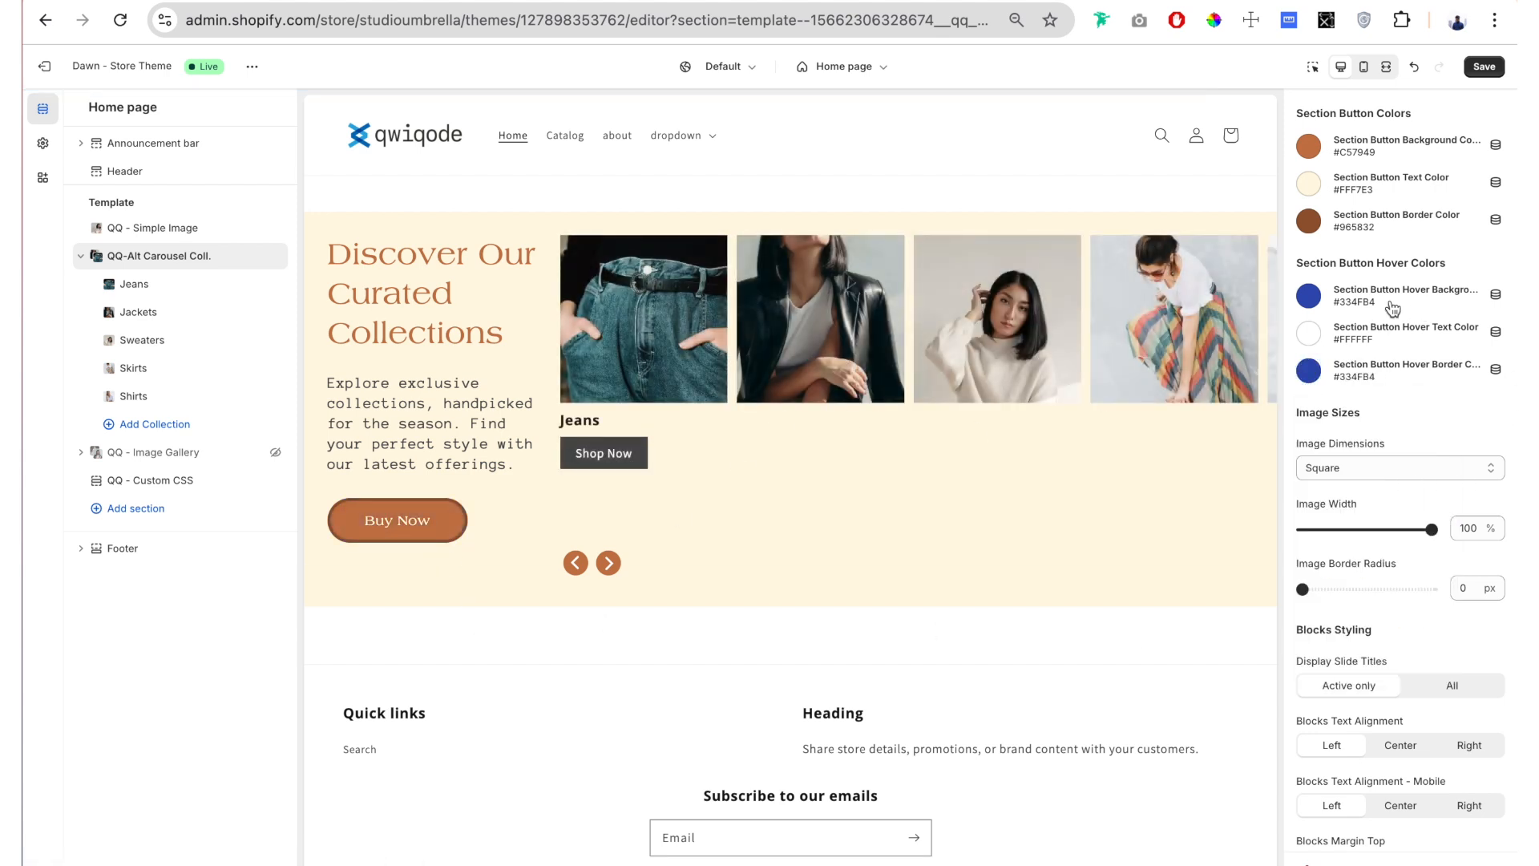
Step: Try the Original, Landscape, Portrait and Square image dimensions on the carousel images
{"action": "scroll", "coordinate": [1382, 317], "scroll_direction": "down", "scroll_amount": 4}
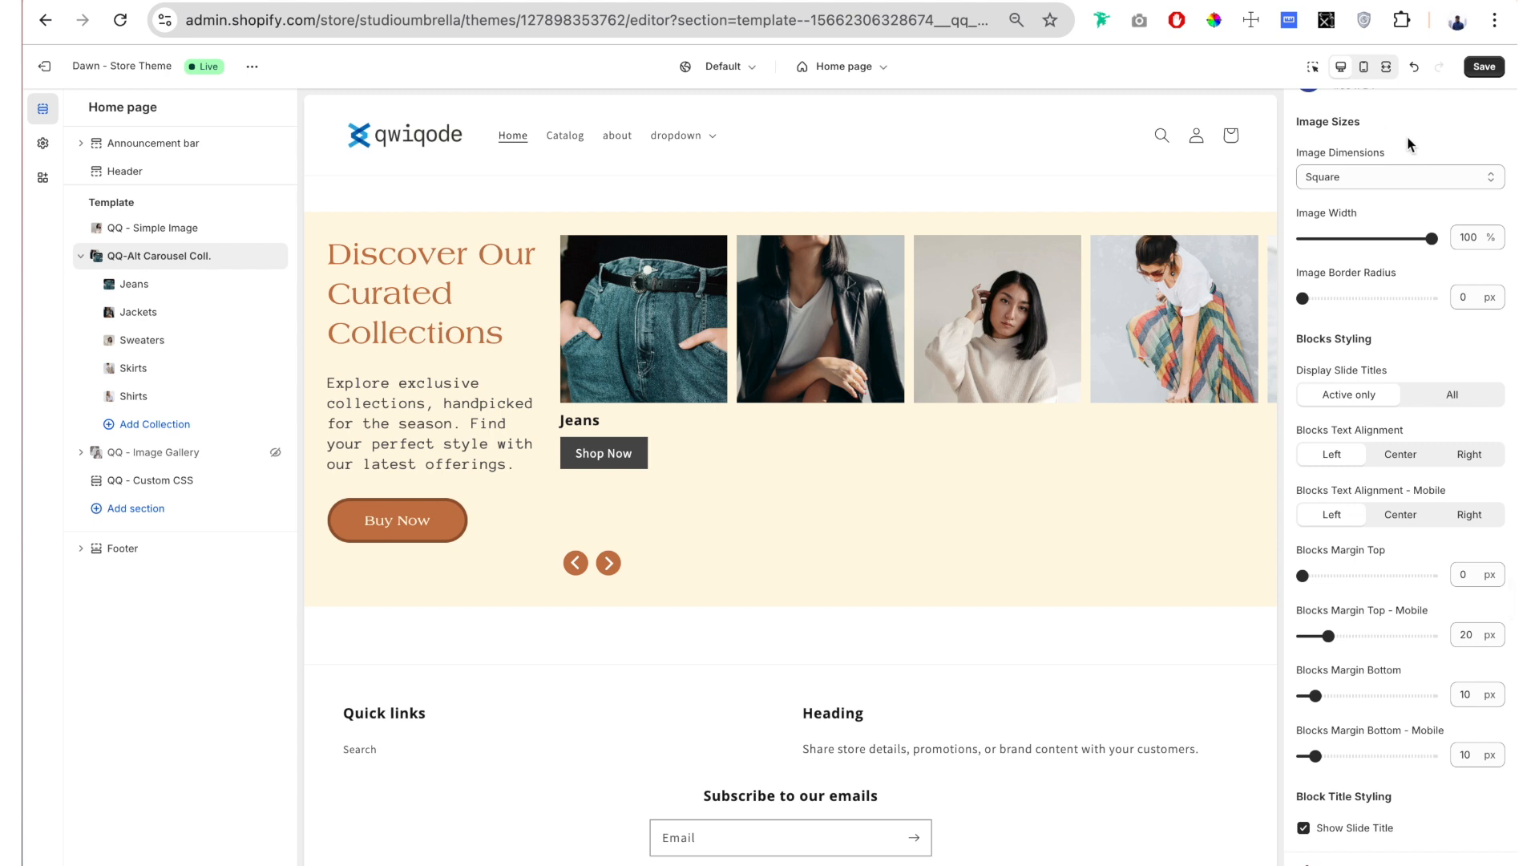
{"action": "left_click_drag", "start_coordinate": [1391, 158], "coordinate": [1288, 152]}
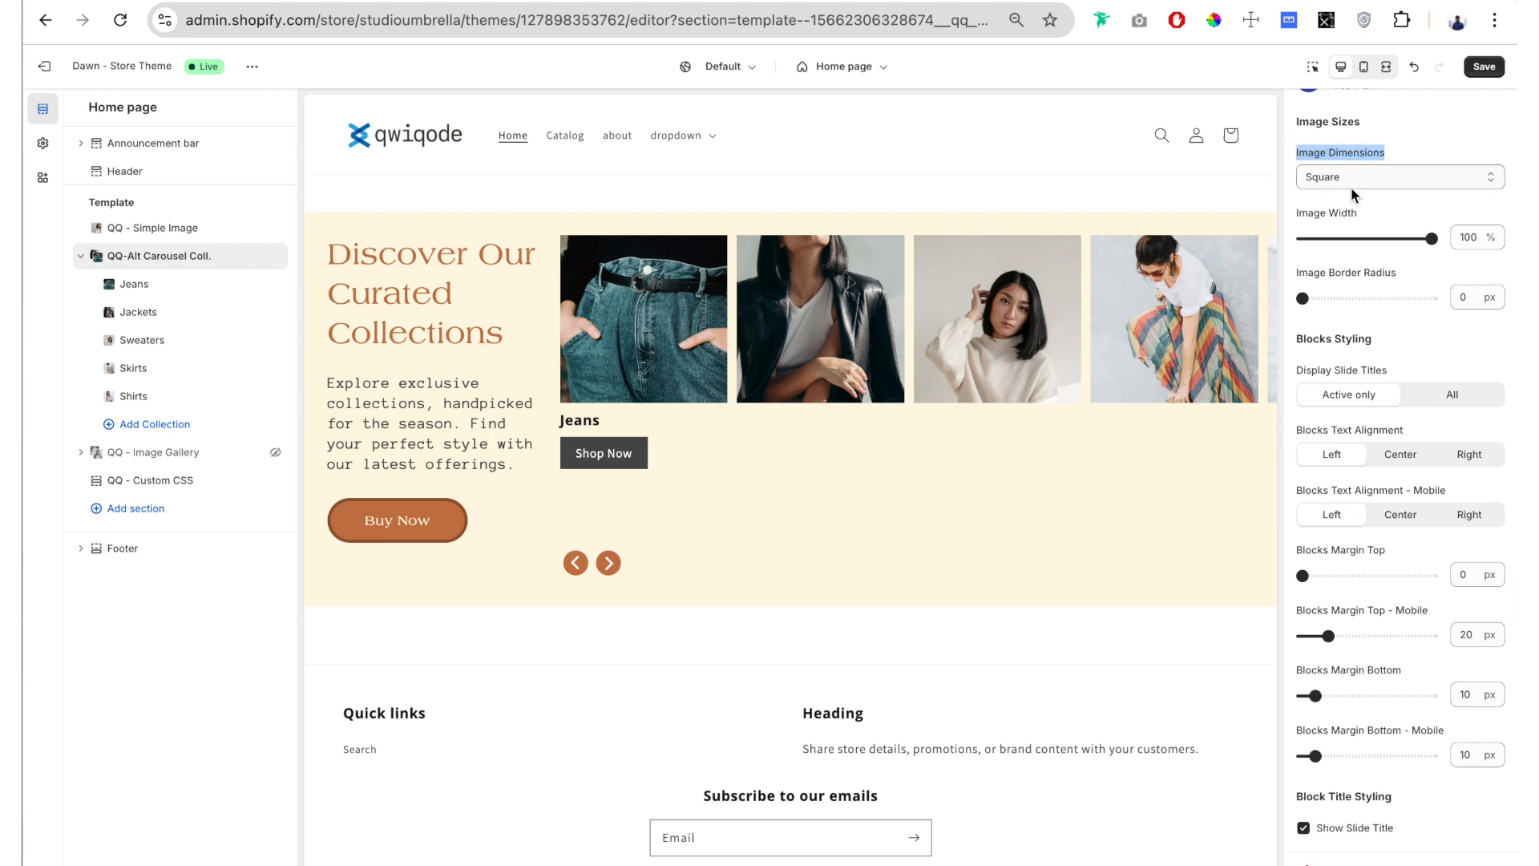
{"action": "left_click", "coordinate": [1358, 181]}
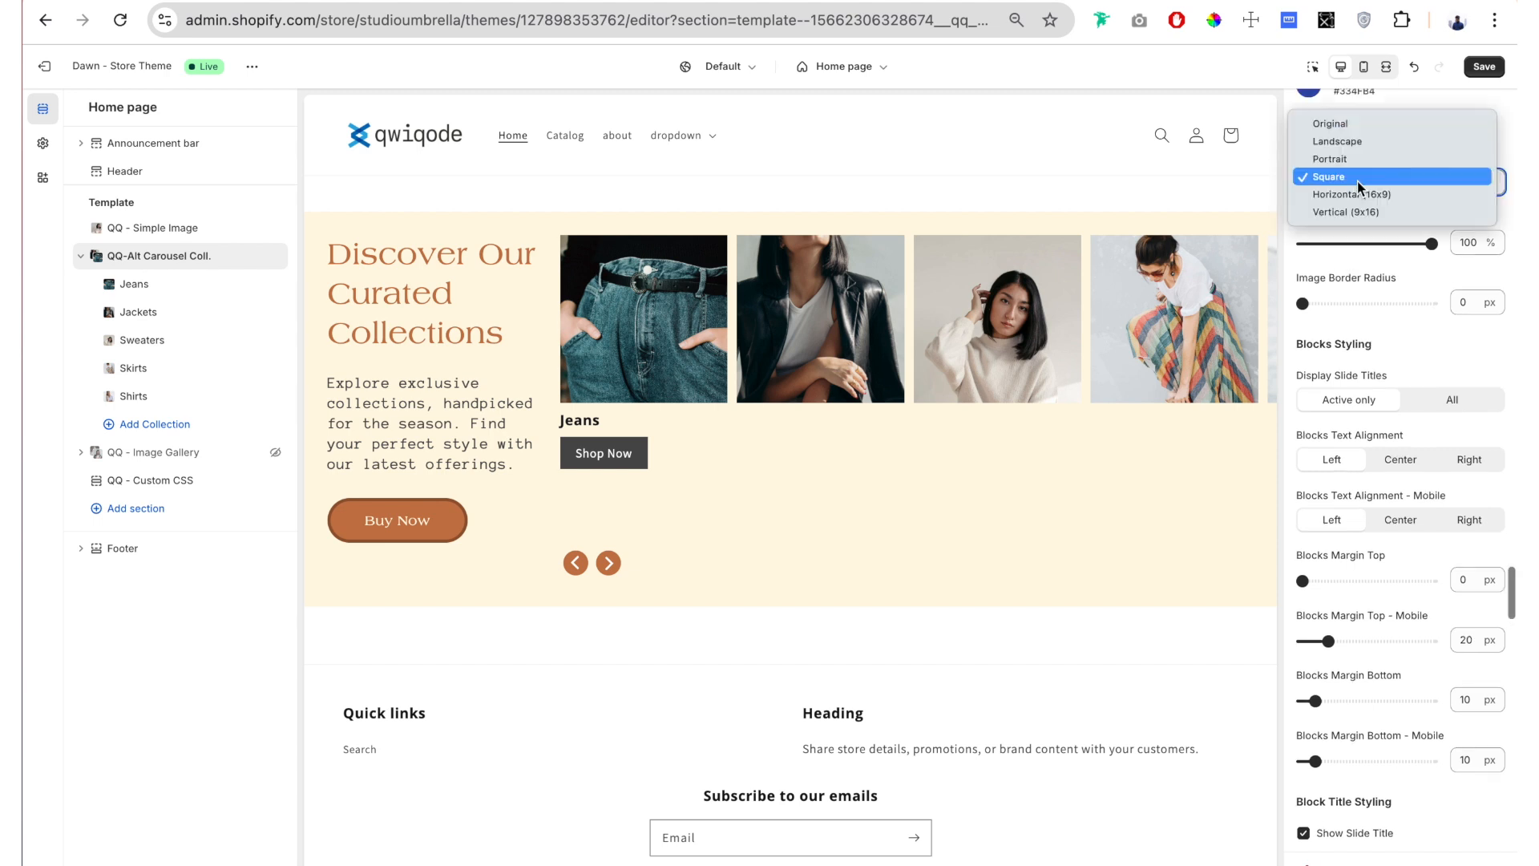
{"action": "left_click", "coordinate": [1373, 122]}
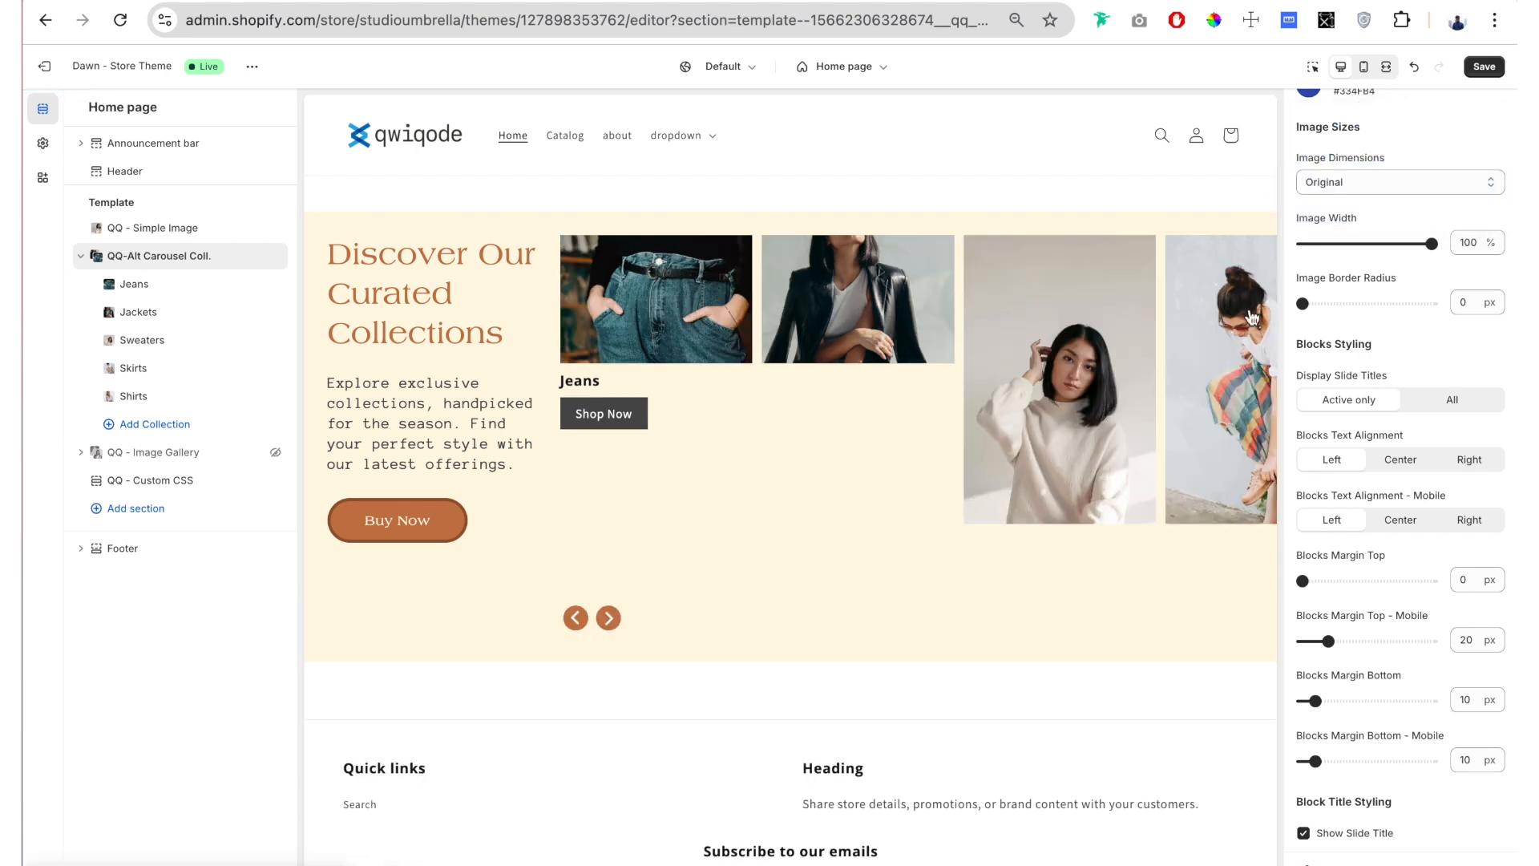
{"action": "left_click", "coordinate": [1379, 179]}
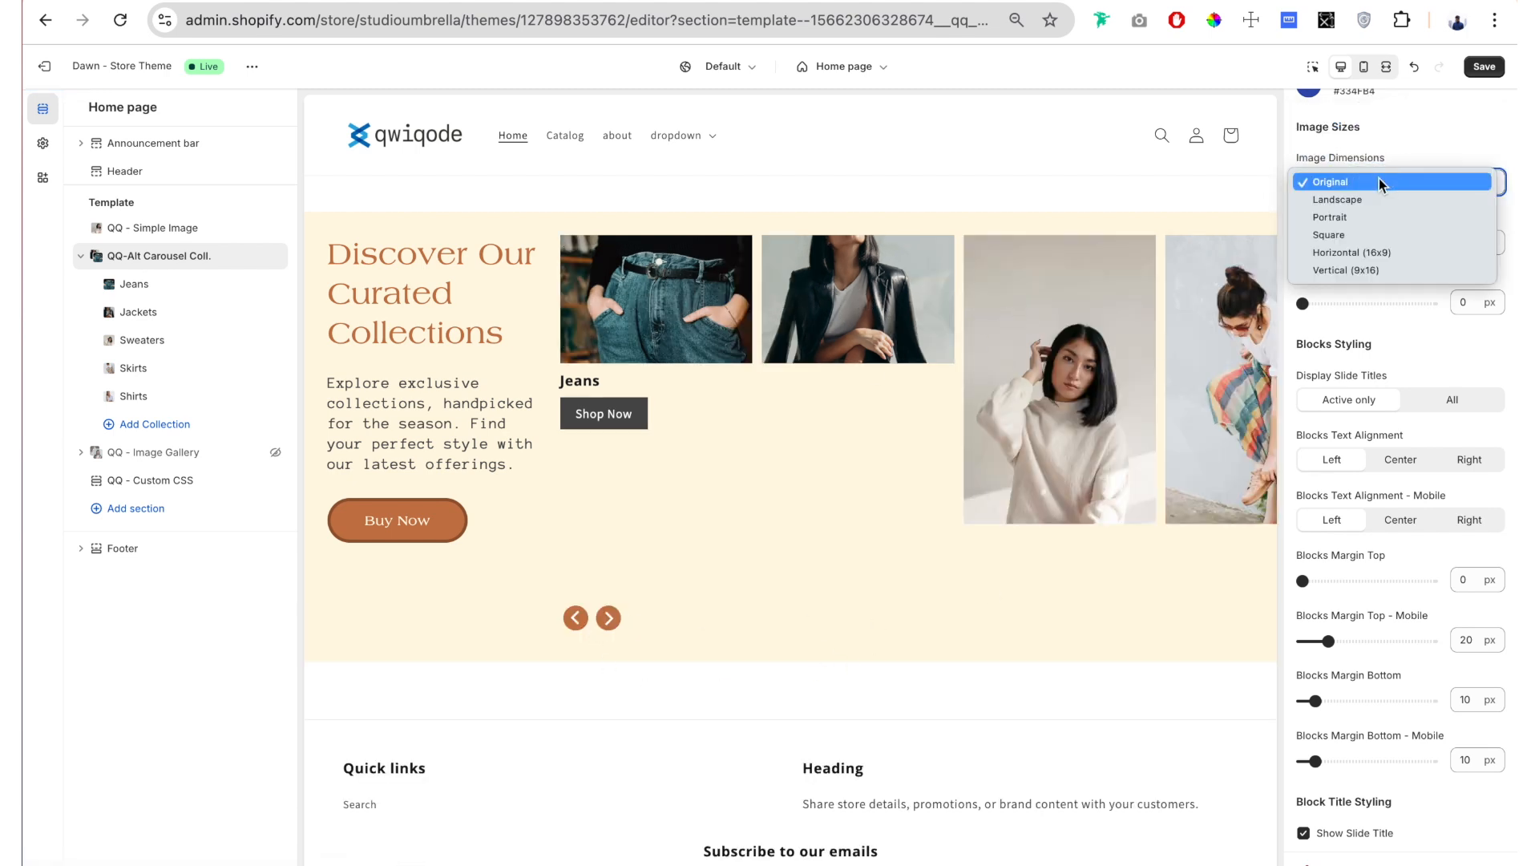
{"action": "left_click", "coordinate": [1384, 202]}
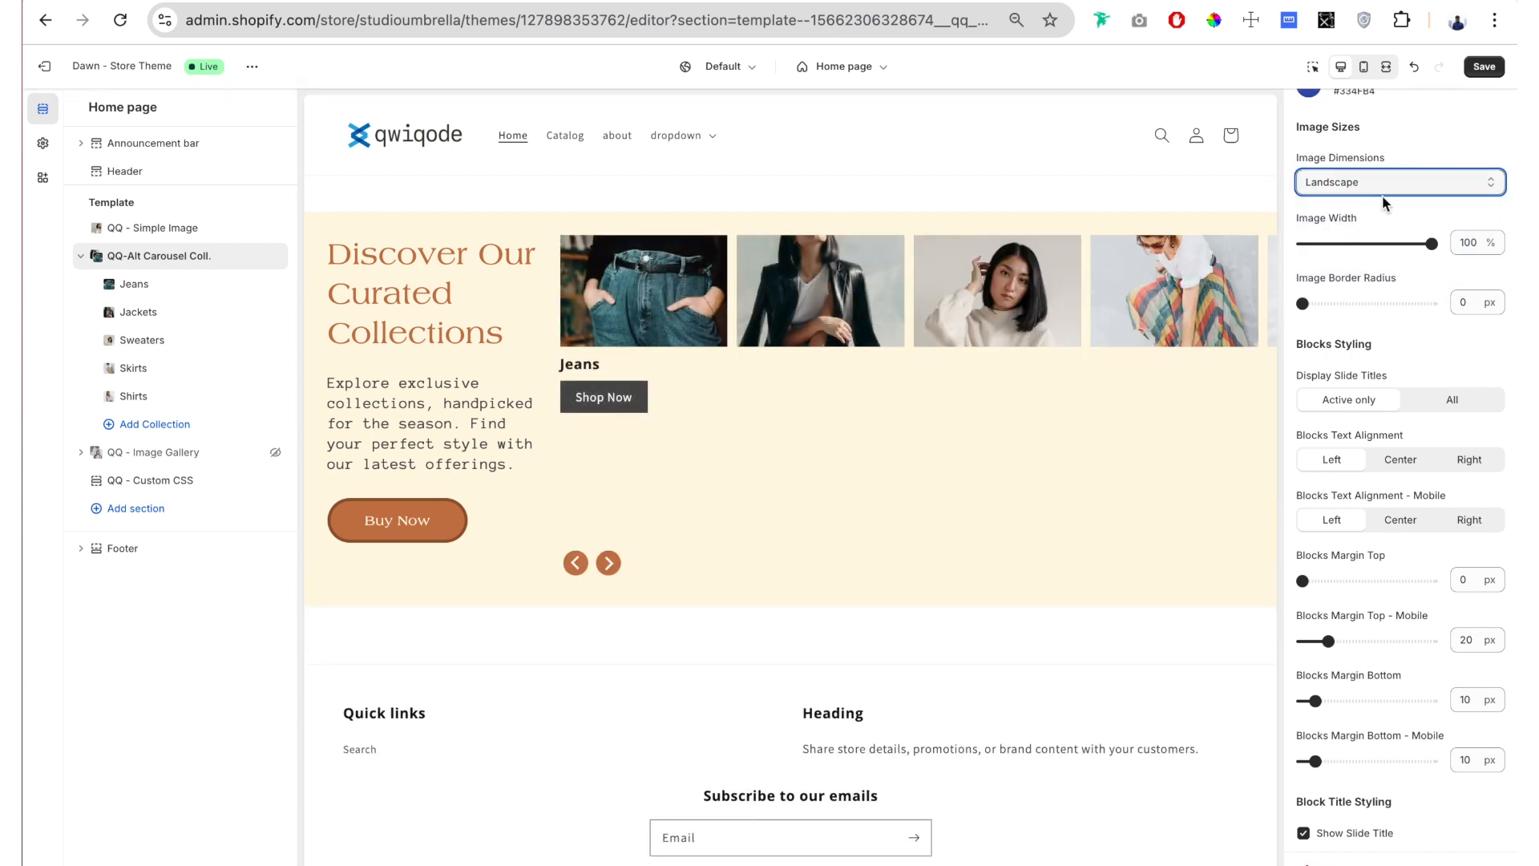
{"action": "left_click", "coordinate": [1362, 189]}
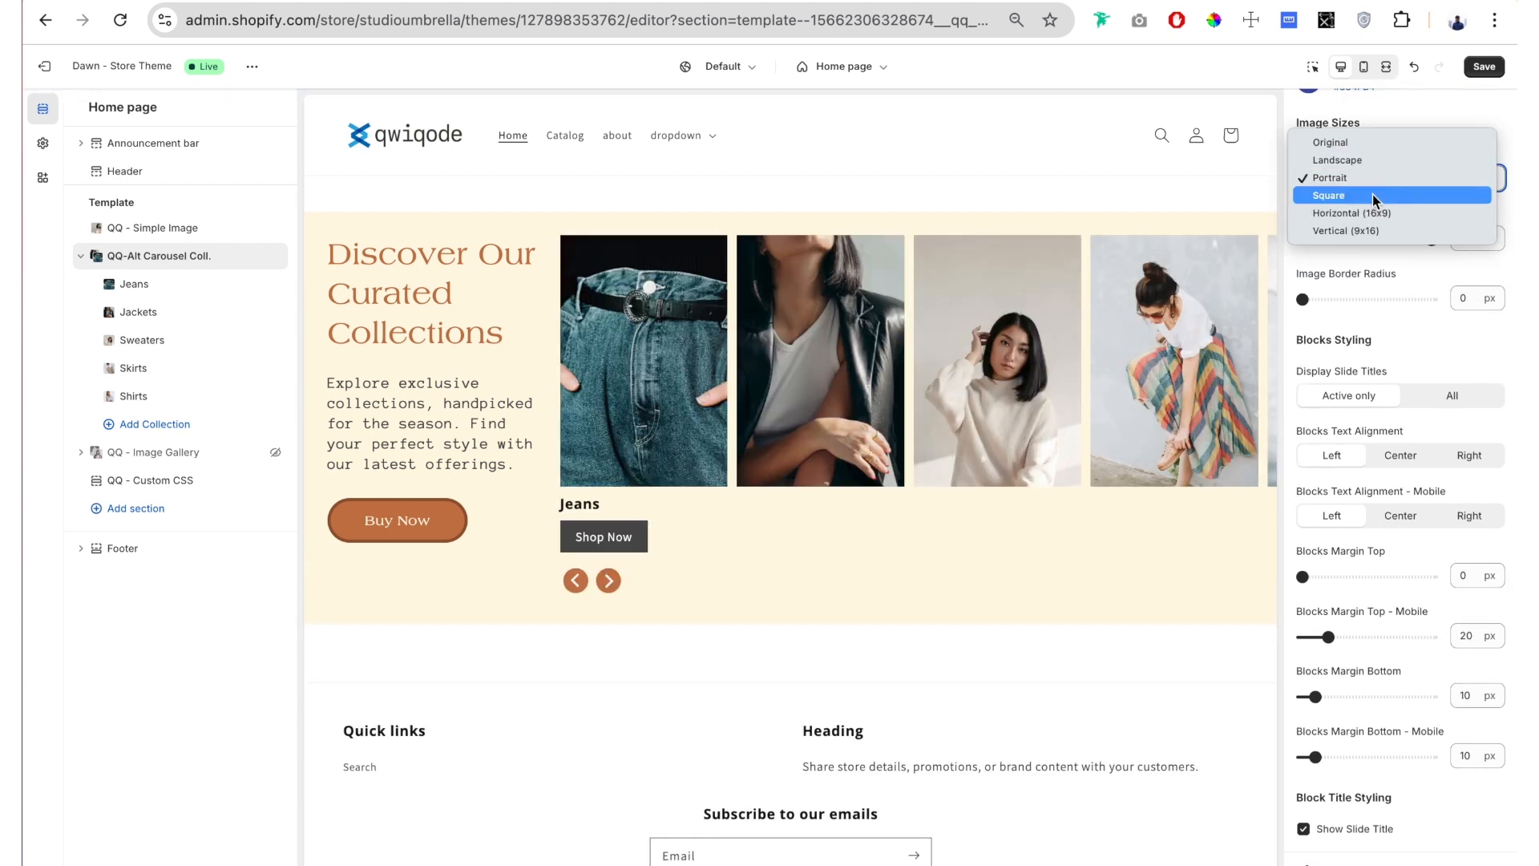
{"action": "left_click", "coordinate": [1373, 194]}
Step: Set the carousel's Image Dimensions to Vertical (9x16)
{"action": "left_click", "coordinate": [1355, 185]}
{"action": "left_click", "coordinate": [1403, 196]}
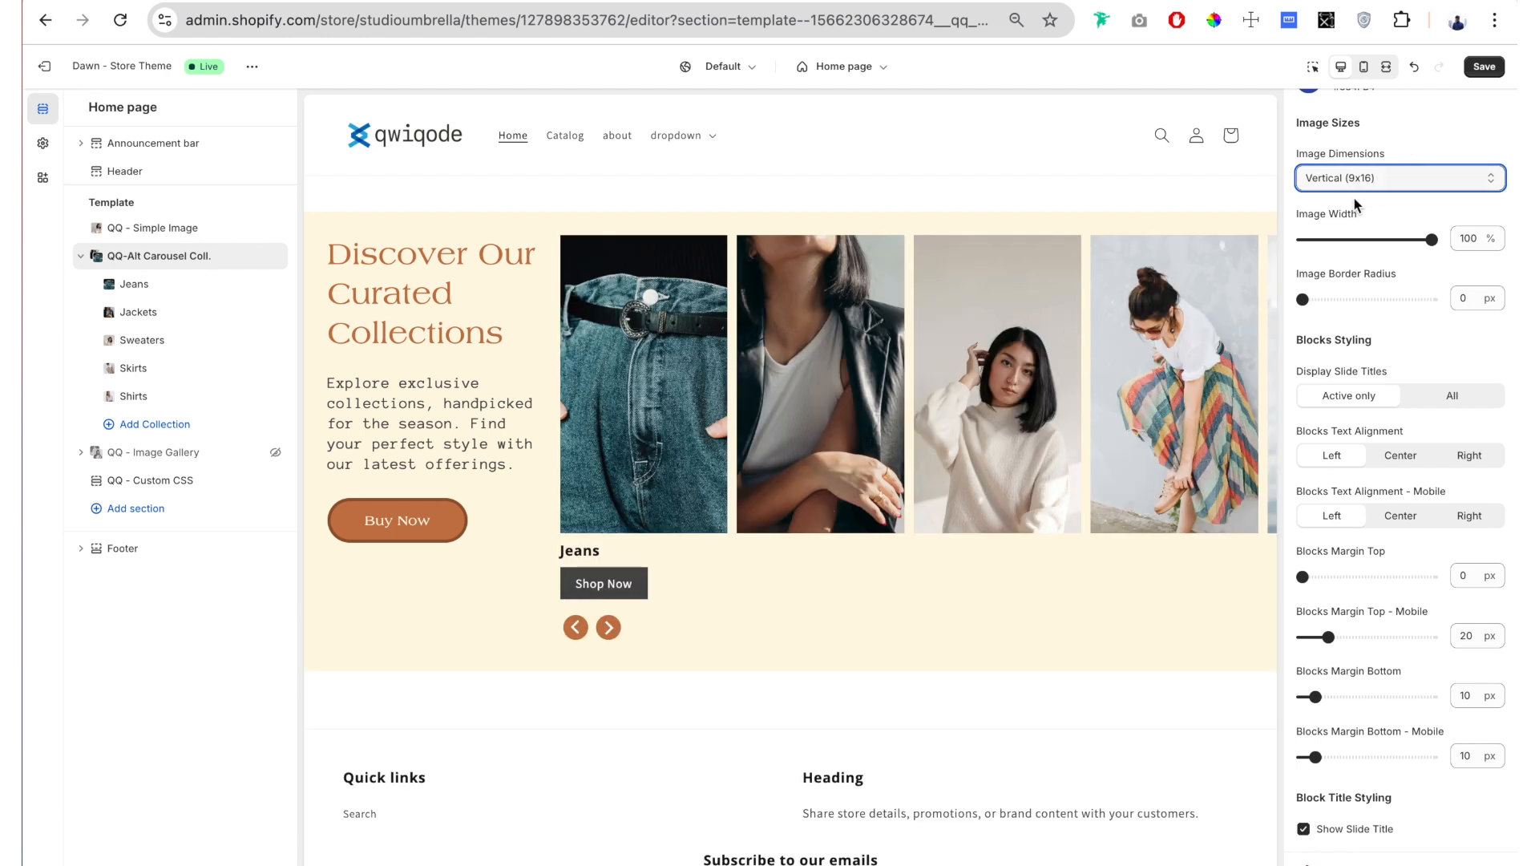
{"action": "scroll", "coordinate": [1388, 120], "scroll_direction": "down", "scroll_amount": 2}
{"action": "left_click_drag", "start_coordinate": [1381, 95], "coordinate": [1392, 116]}
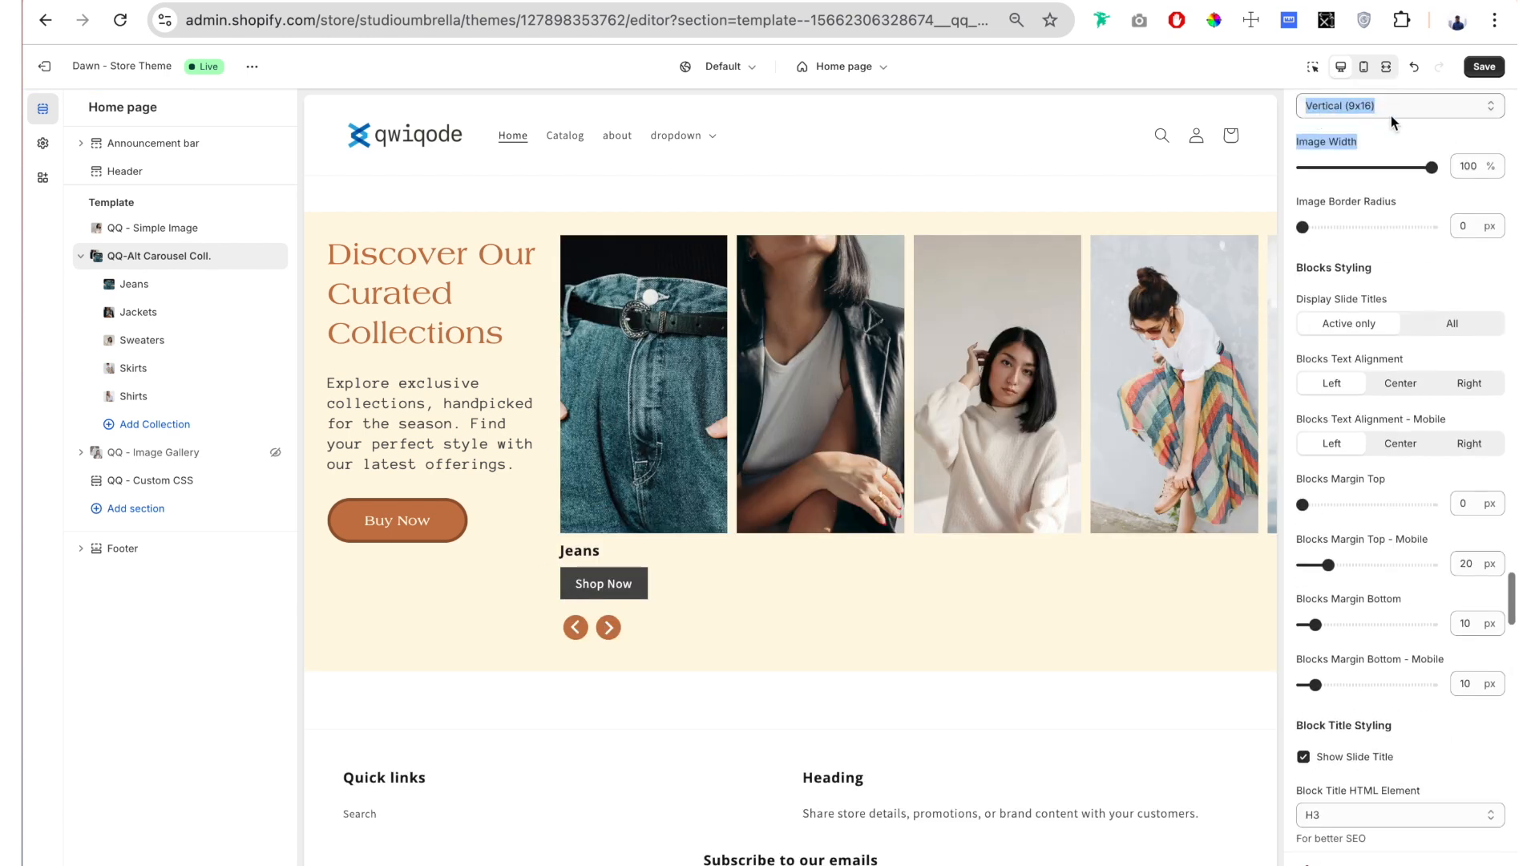
{"action": "left_click", "coordinate": [1412, 136]}
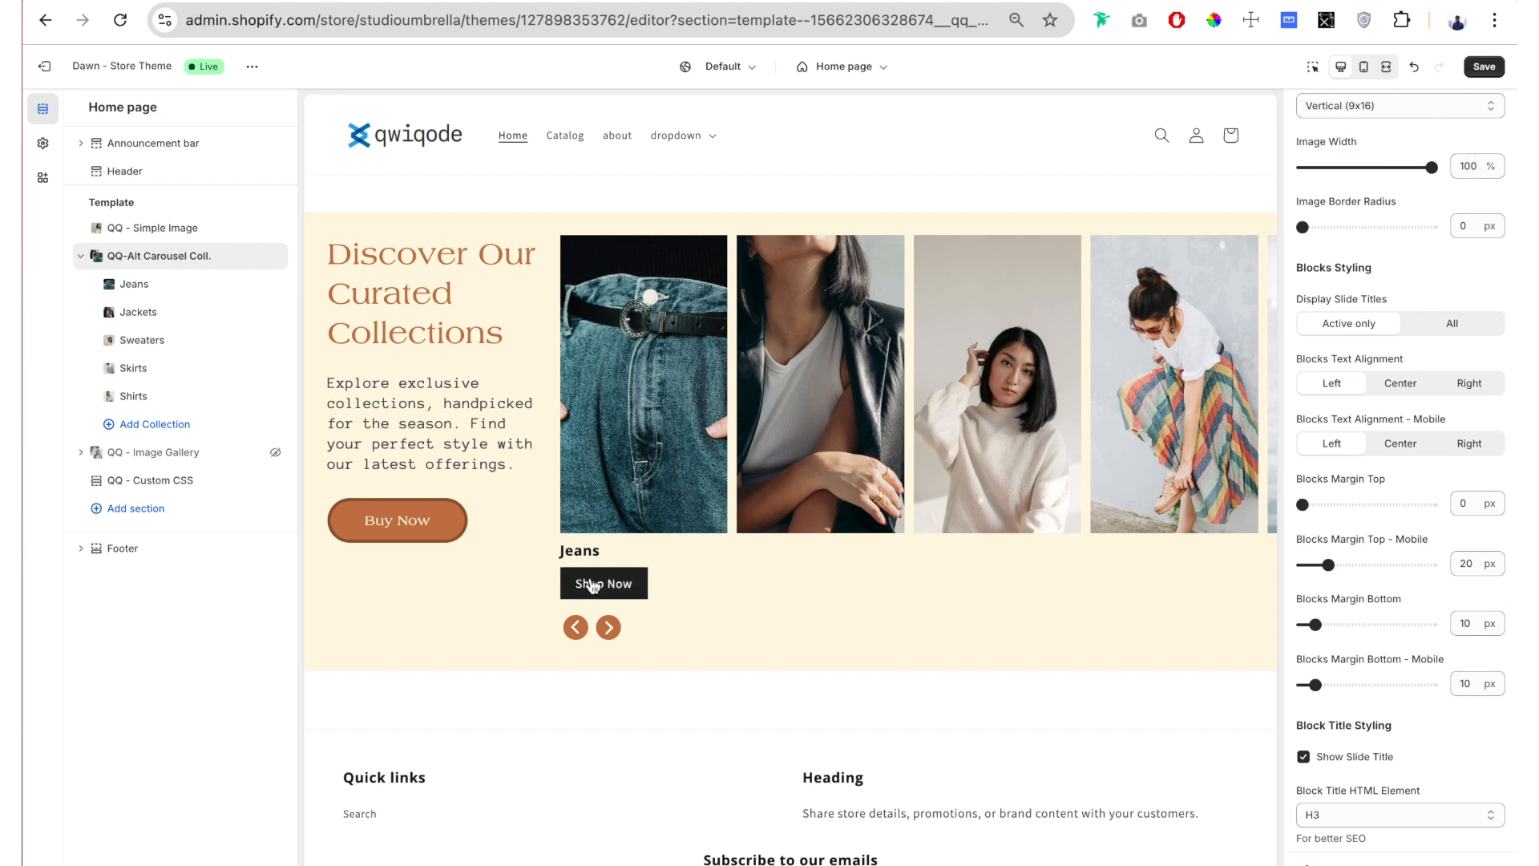
Step: Keep the Image Width at 100% and round the carousel images with an Image Border Radius of 12 px
{"action": "mouse_move", "coordinate": [1431, 166]}
{"action": "left_mouse_down"}
{"action": "mouse_move", "coordinate": [1343, 167]}
{"action": "mouse_move", "coordinate": [1436, 167]}
{"action": "left_mouse_up"}
{"action": "scroll", "coordinate": [1421, 152], "scroll_direction": "down", "scroll_amount": 1}
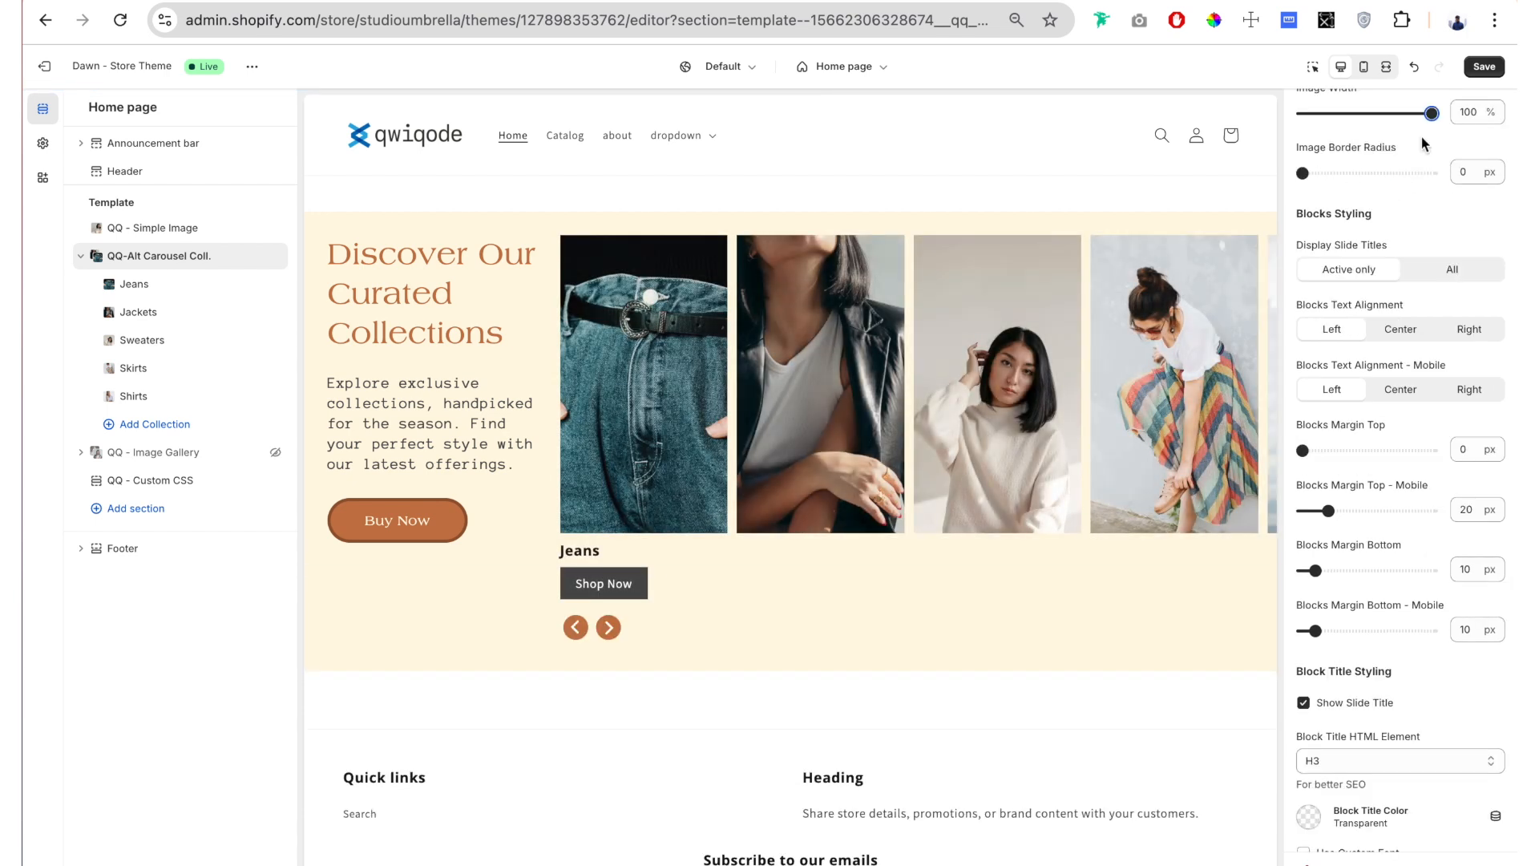
{"action": "mouse_move", "coordinate": [1311, 181]}
{"action": "left_mouse_down"}
{"action": "mouse_move", "coordinate": [1362, 172]}
{"action": "mouse_move", "coordinate": [1299, 146]}
{"action": "mouse_move", "coordinate": [1309, 173]}
{"action": "left_mouse_up"}
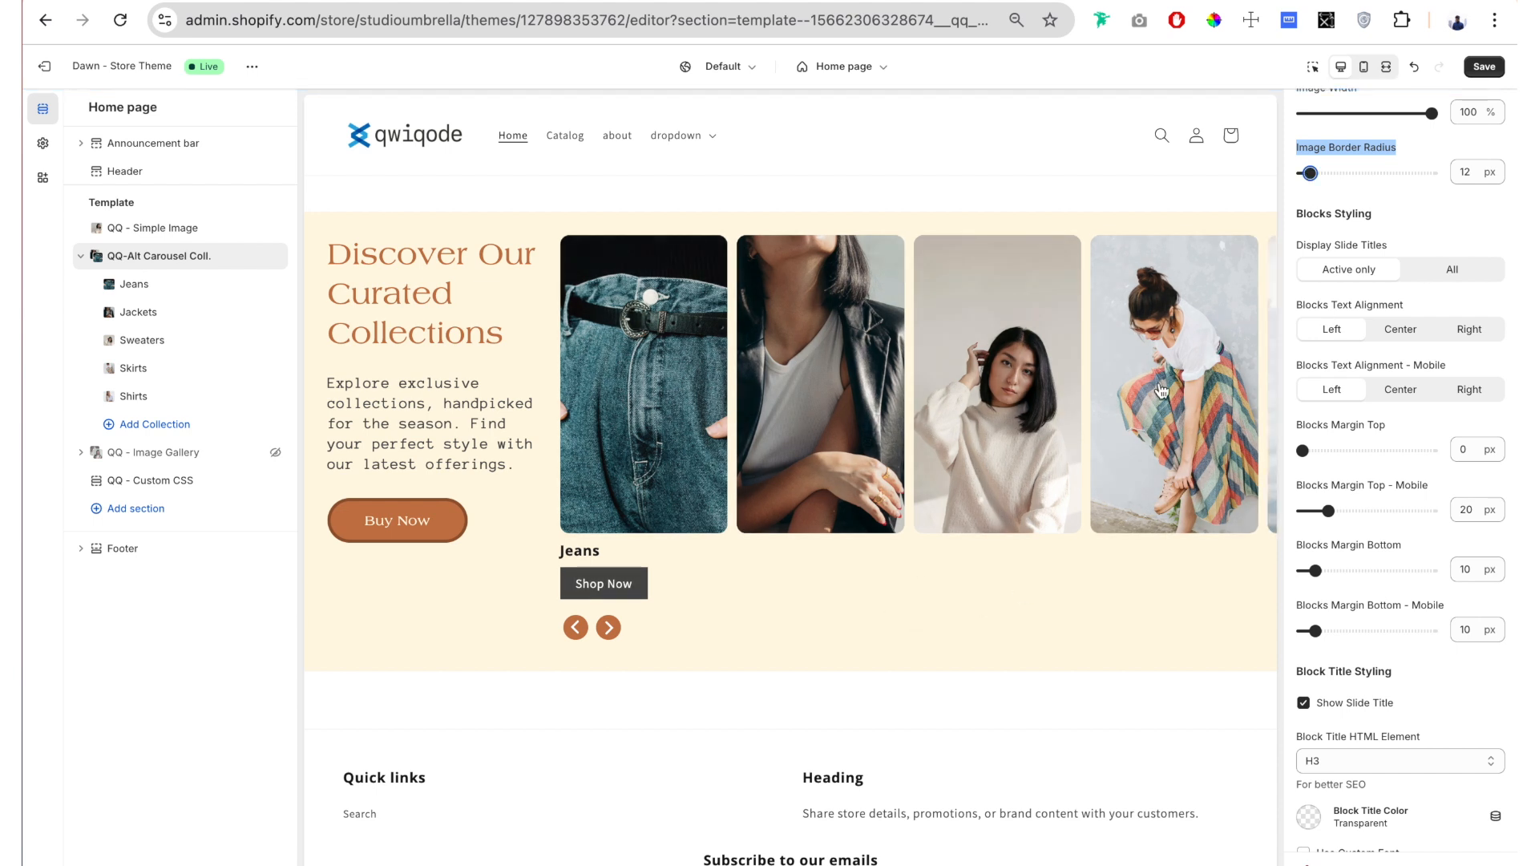
{"action": "scroll", "coordinate": [1375, 148], "scroll_direction": "down", "scroll_amount": 1}
{"action": "left_click_drag", "start_coordinate": [1388, 121], "coordinate": [1297, 113]}
{"action": "left_click", "coordinate": [1413, 138]}
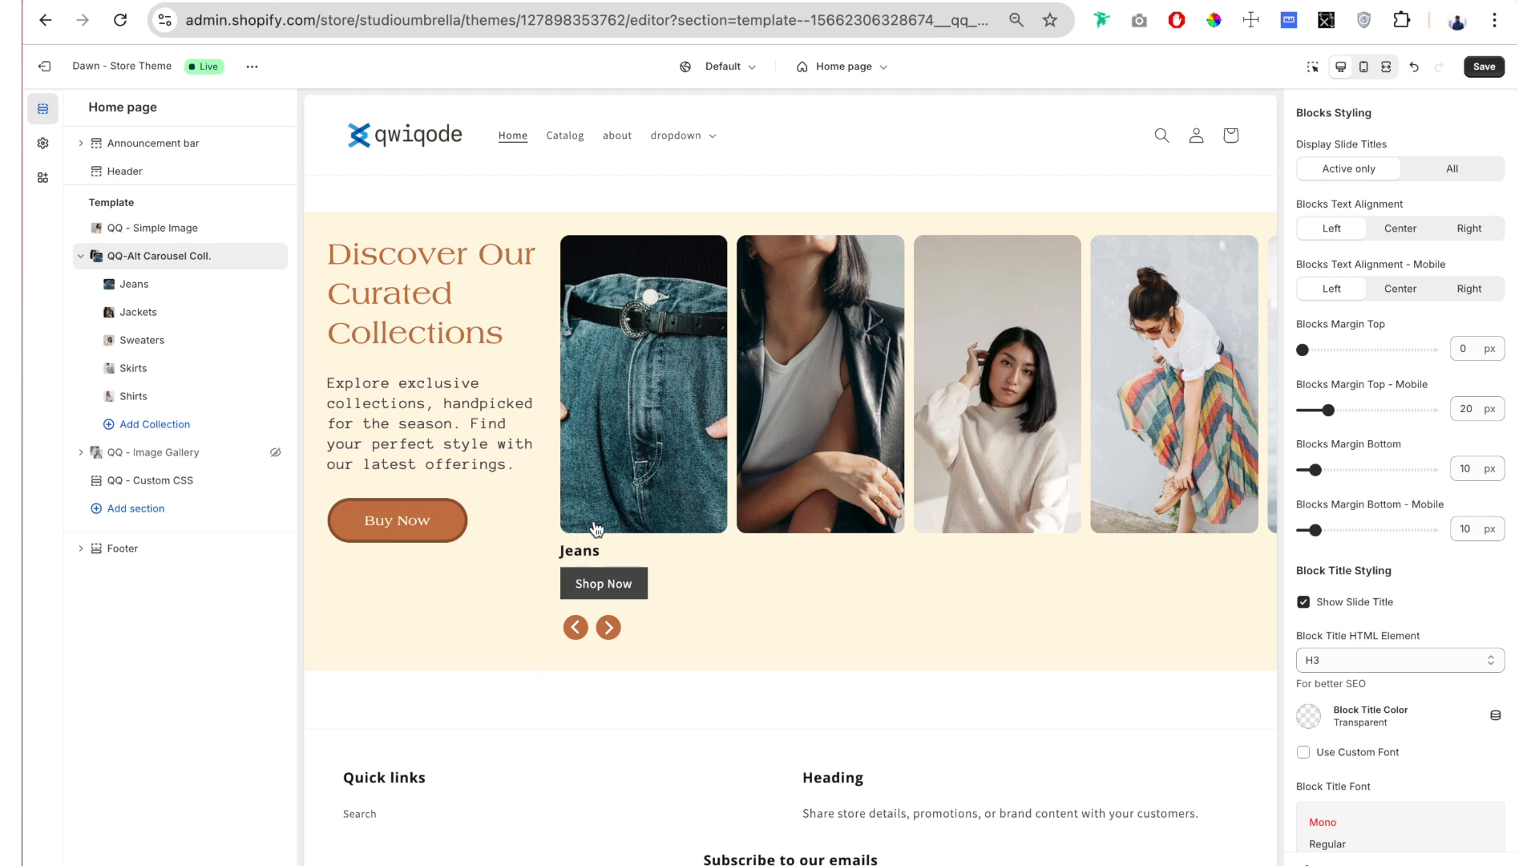
Step: Try the All slide titles display and the Center and Right blocks text alignments, then return to Active only and Left
{"action": "left_click", "coordinate": [1458, 170]}
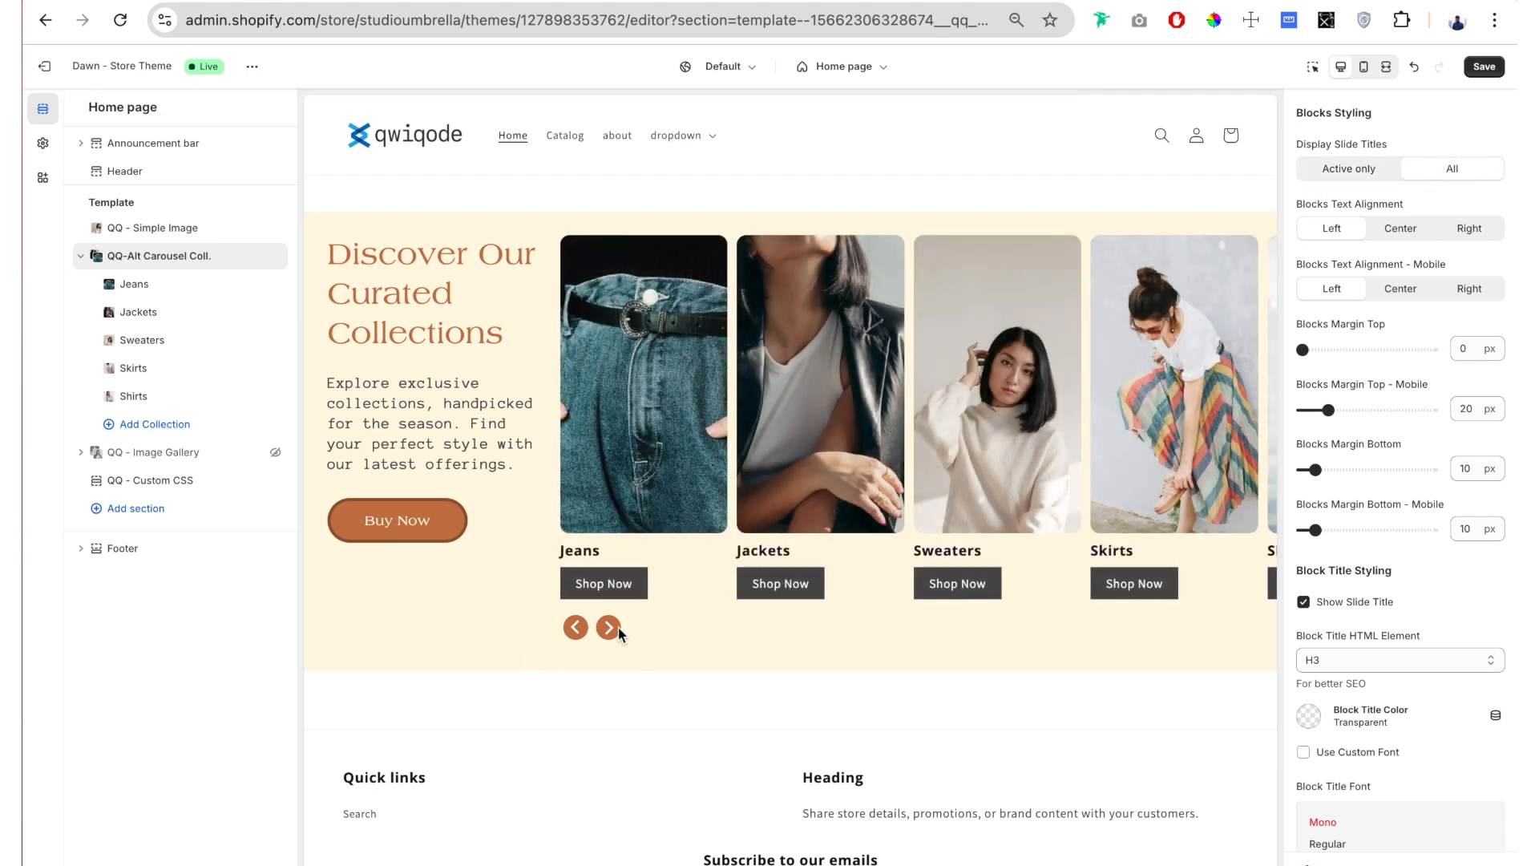
{"action": "left_click", "coordinate": [1376, 171]}
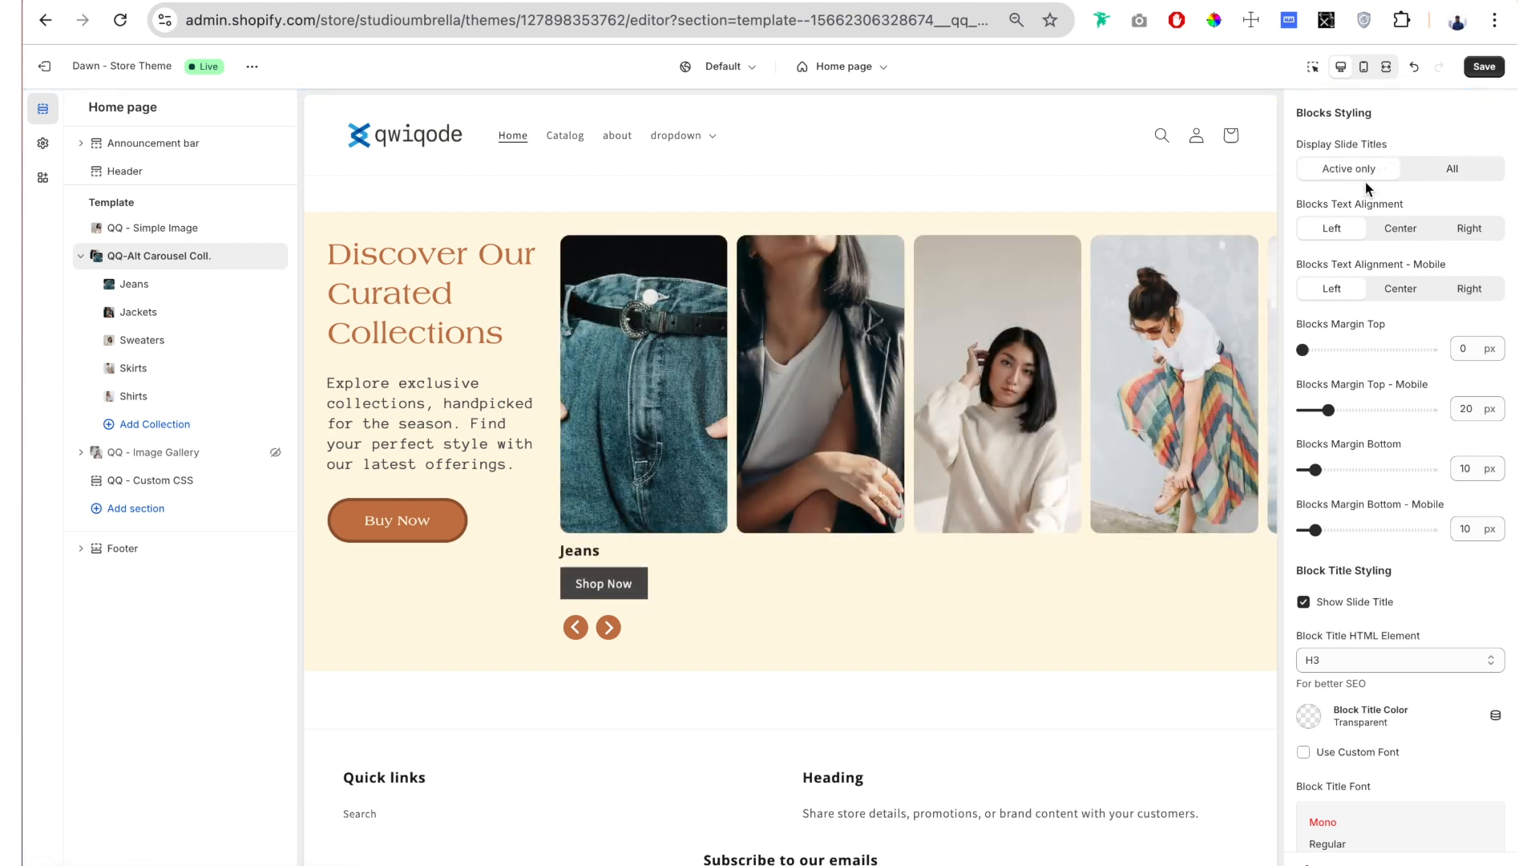
{"action": "scroll", "coordinate": [1364, 181], "scroll_direction": "down", "scroll_amount": 1}
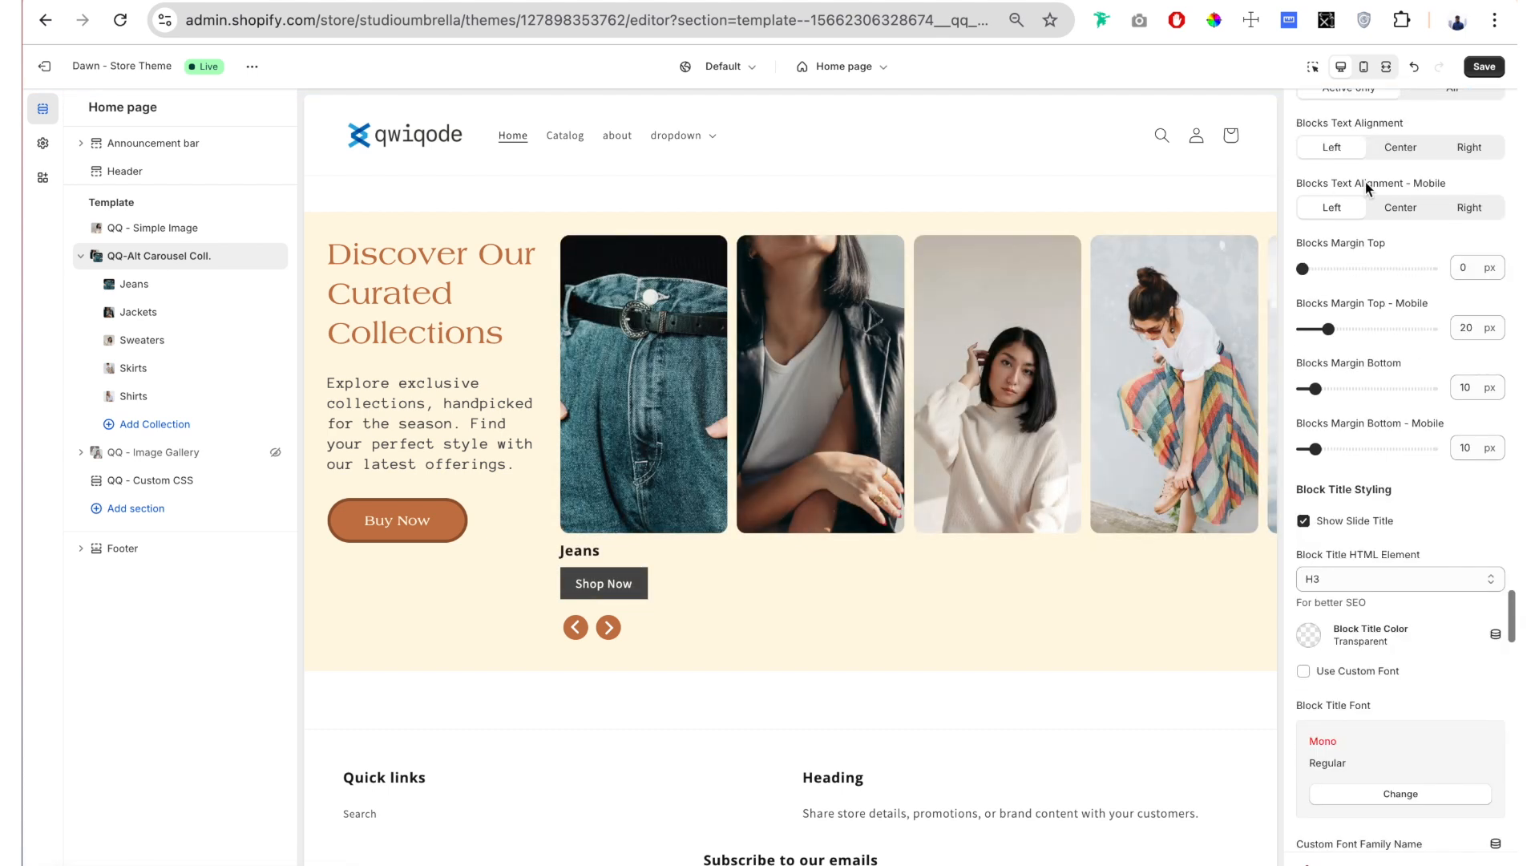
{"action": "left_click", "coordinate": [1417, 151]}
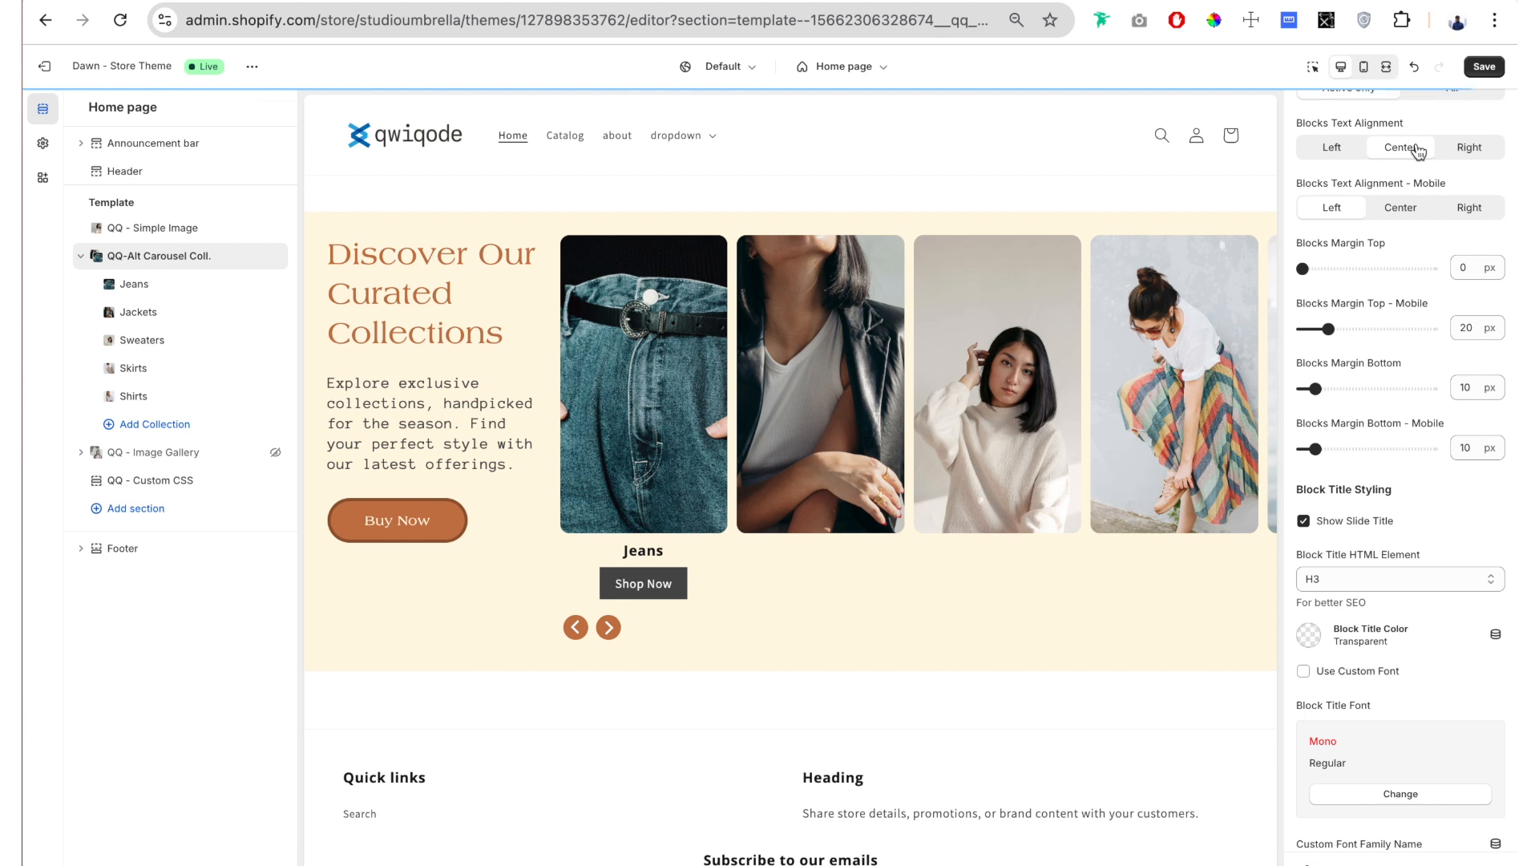
{"action": "left_click", "coordinate": [1475, 151]}
{"action": "left_click", "coordinate": [1330, 148]}
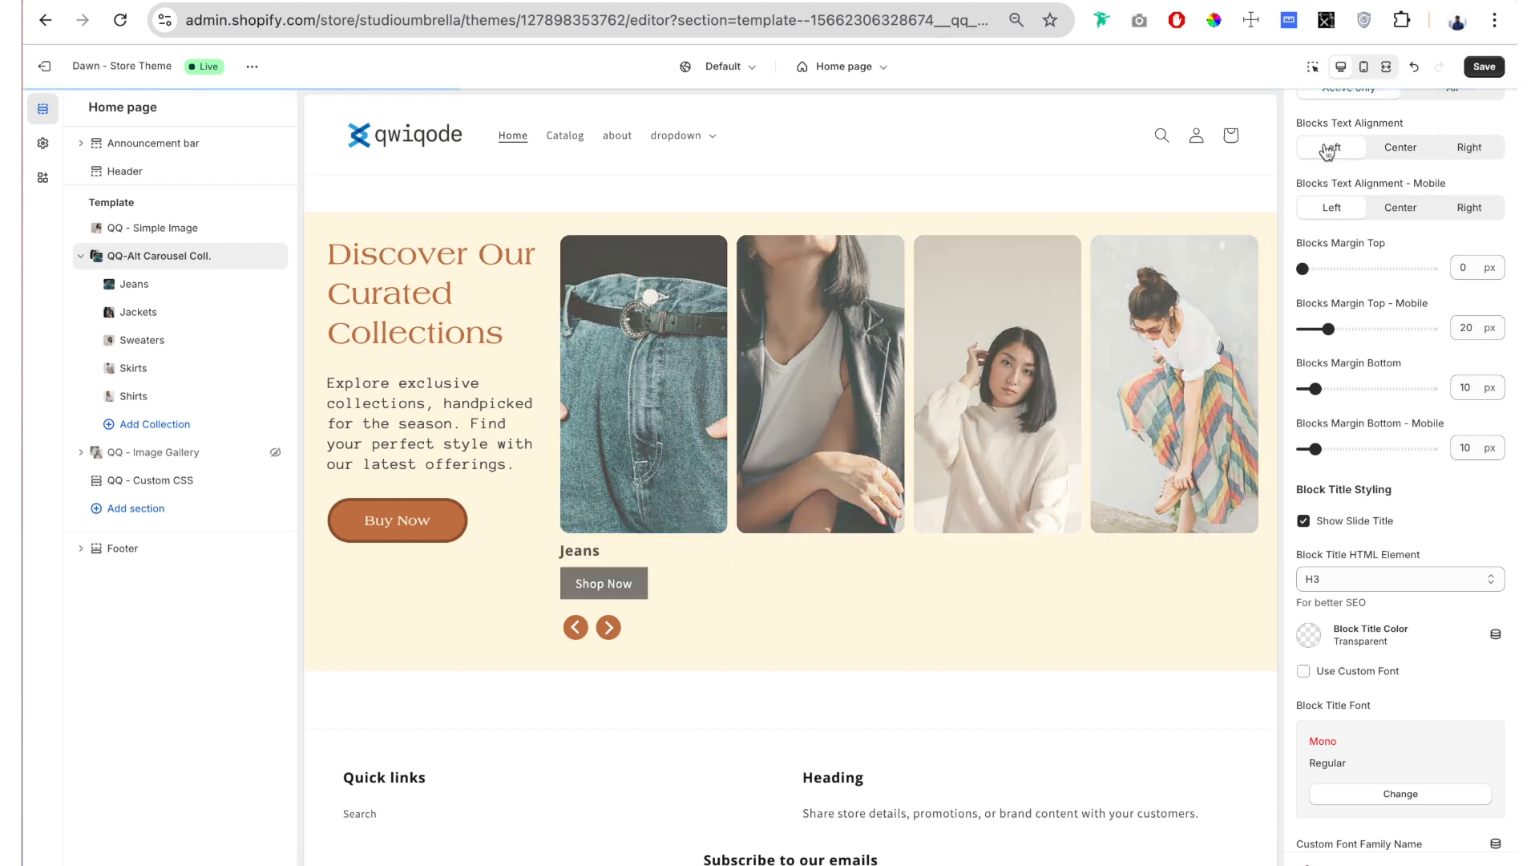
Step: Try a larger Blocks Margin Top on the carousel blocks and return it to 0 px
{"action": "scroll", "coordinate": [1460, 159], "scroll_direction": "down", "scroll_amount": 1}
{"action": "left_click", "coordinate": [1385, 146]}
{"action": "left_click_drag", "start_coordinate": [1448, 150], "coordinate": [1332, 150]}
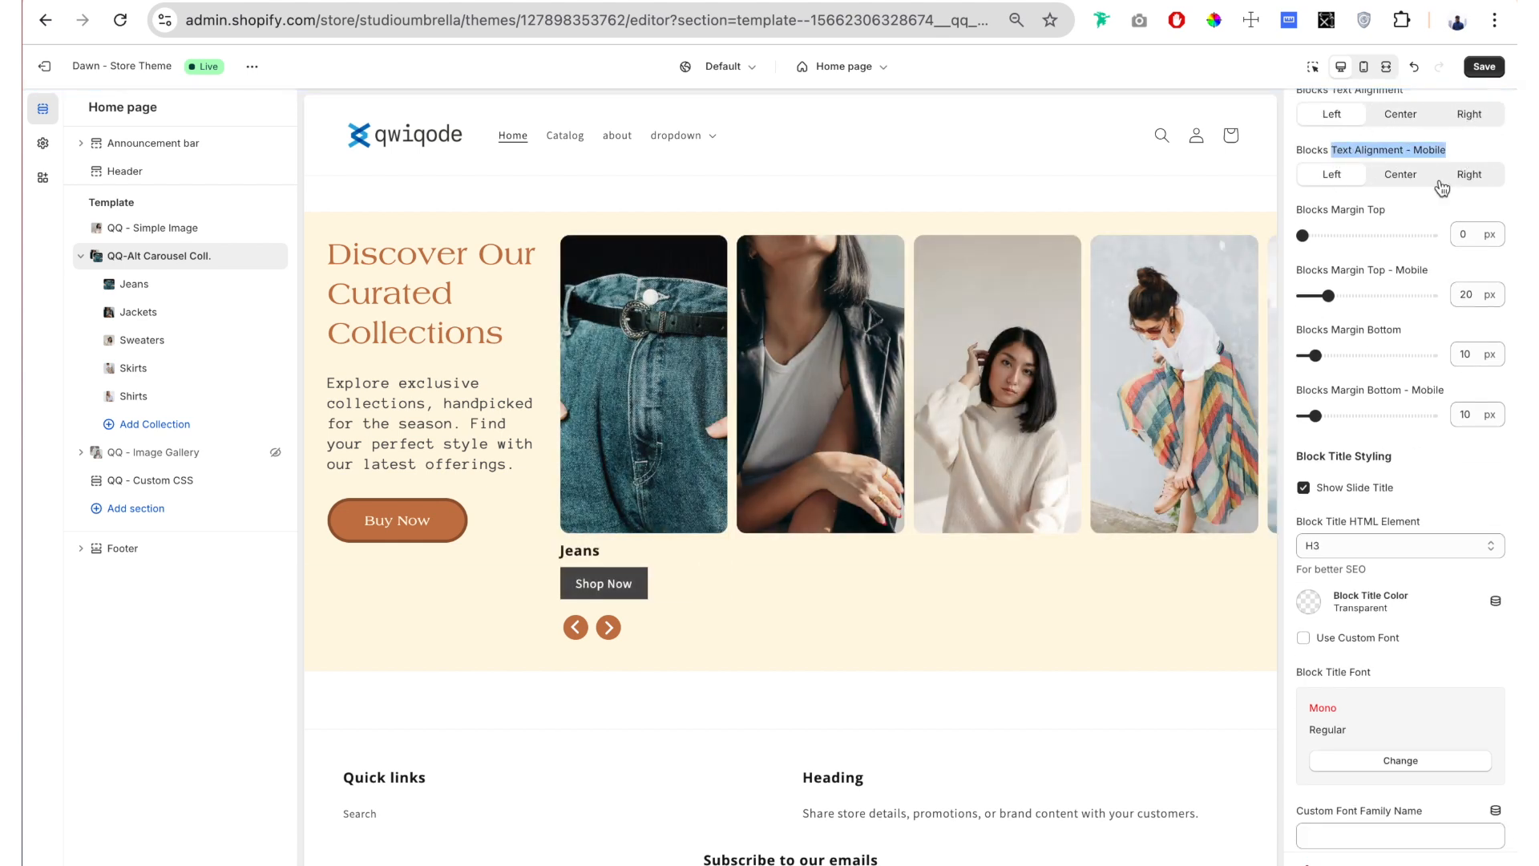
{"action": "left_click_drag", "start_coordinate": [1387, 210], "coordinate": [1314, 213]}
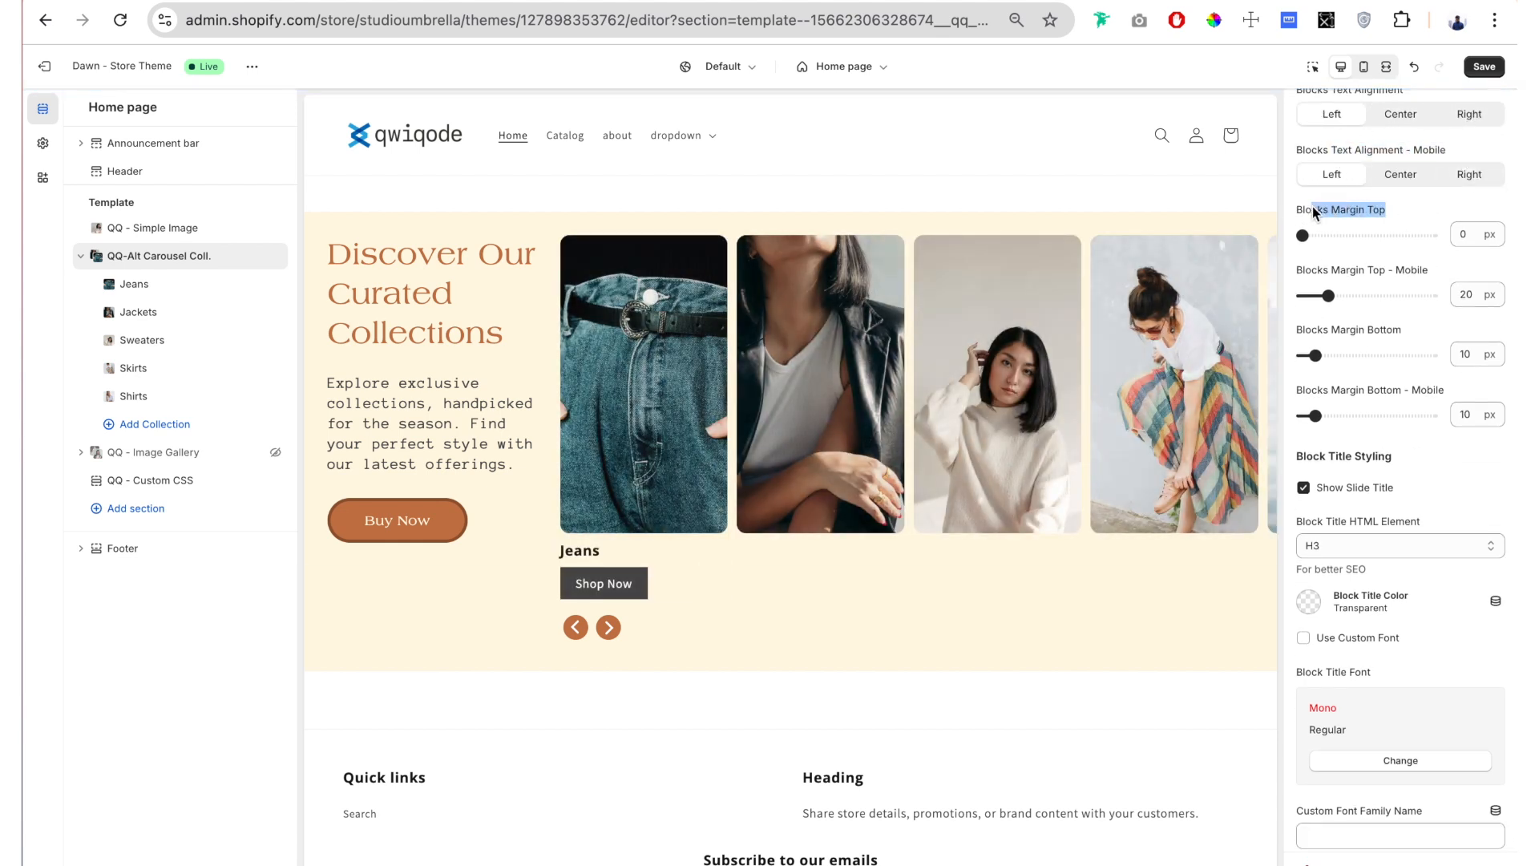
{"action": "left_click", "coordinate": [1413, 212]}
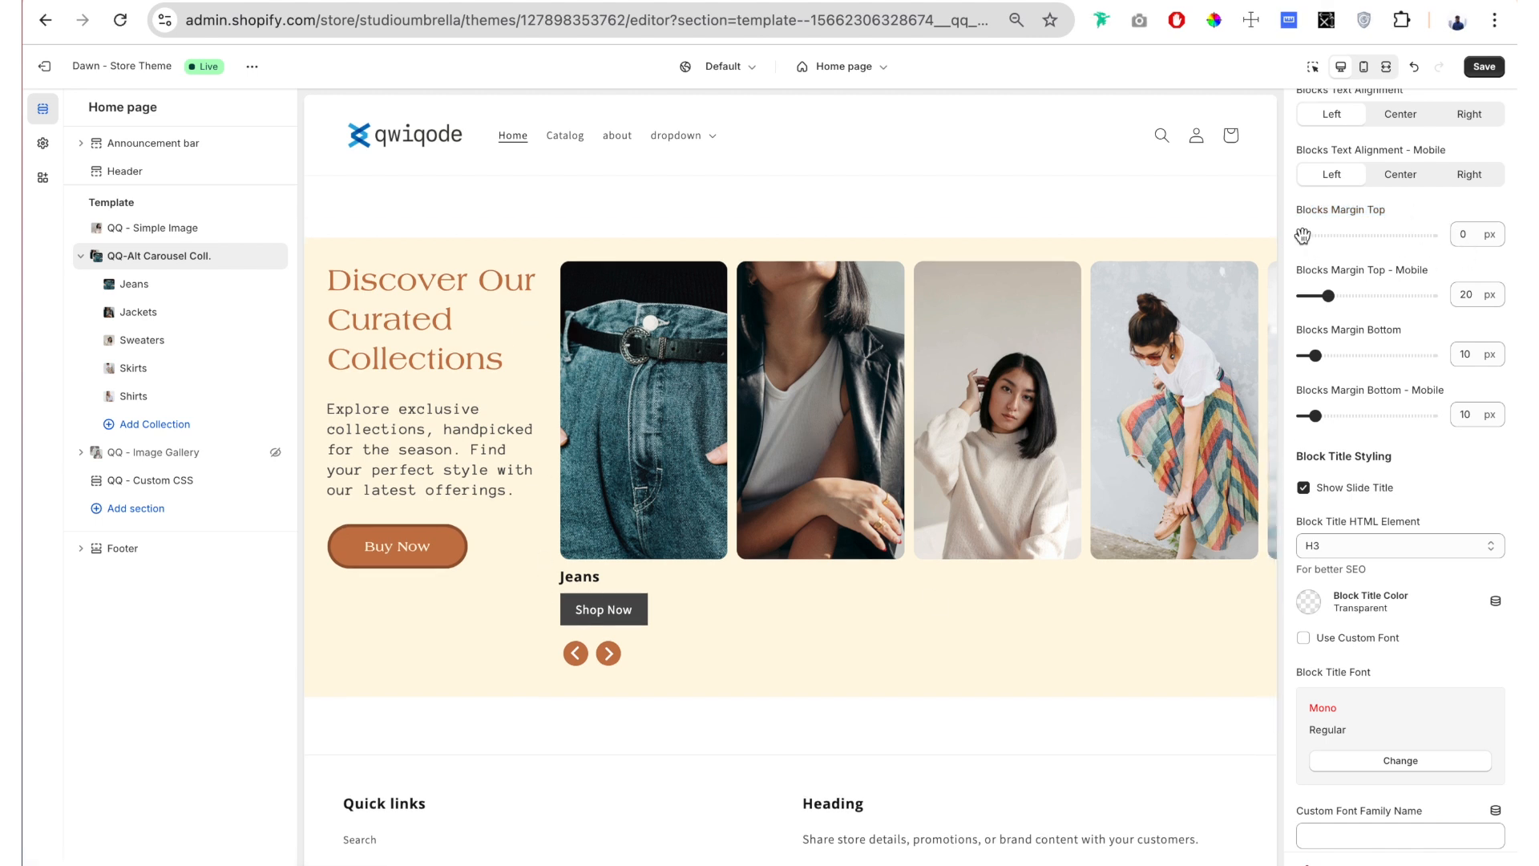
{"action": "left_click_drag", "start_coordinate": [1303, 235], "coordinate": [1225, 233]}
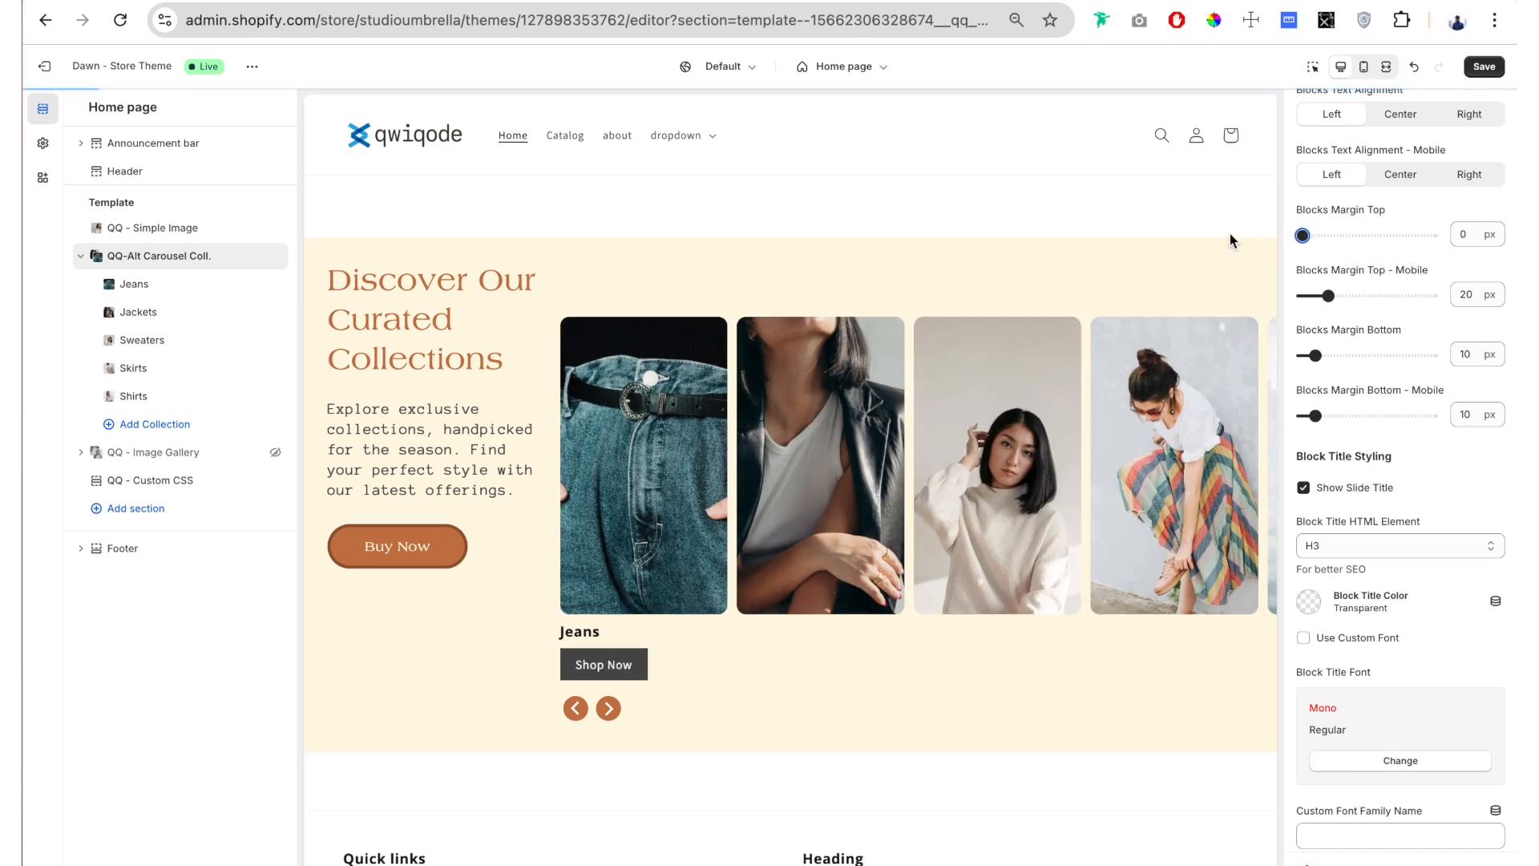
Step: Set the Blocks Margin Bottom of the carousel to 18 px
{"action": "scroll", "coordinate": [1408, 233], "scroll_direction": "down", "scroll_amount": 1}
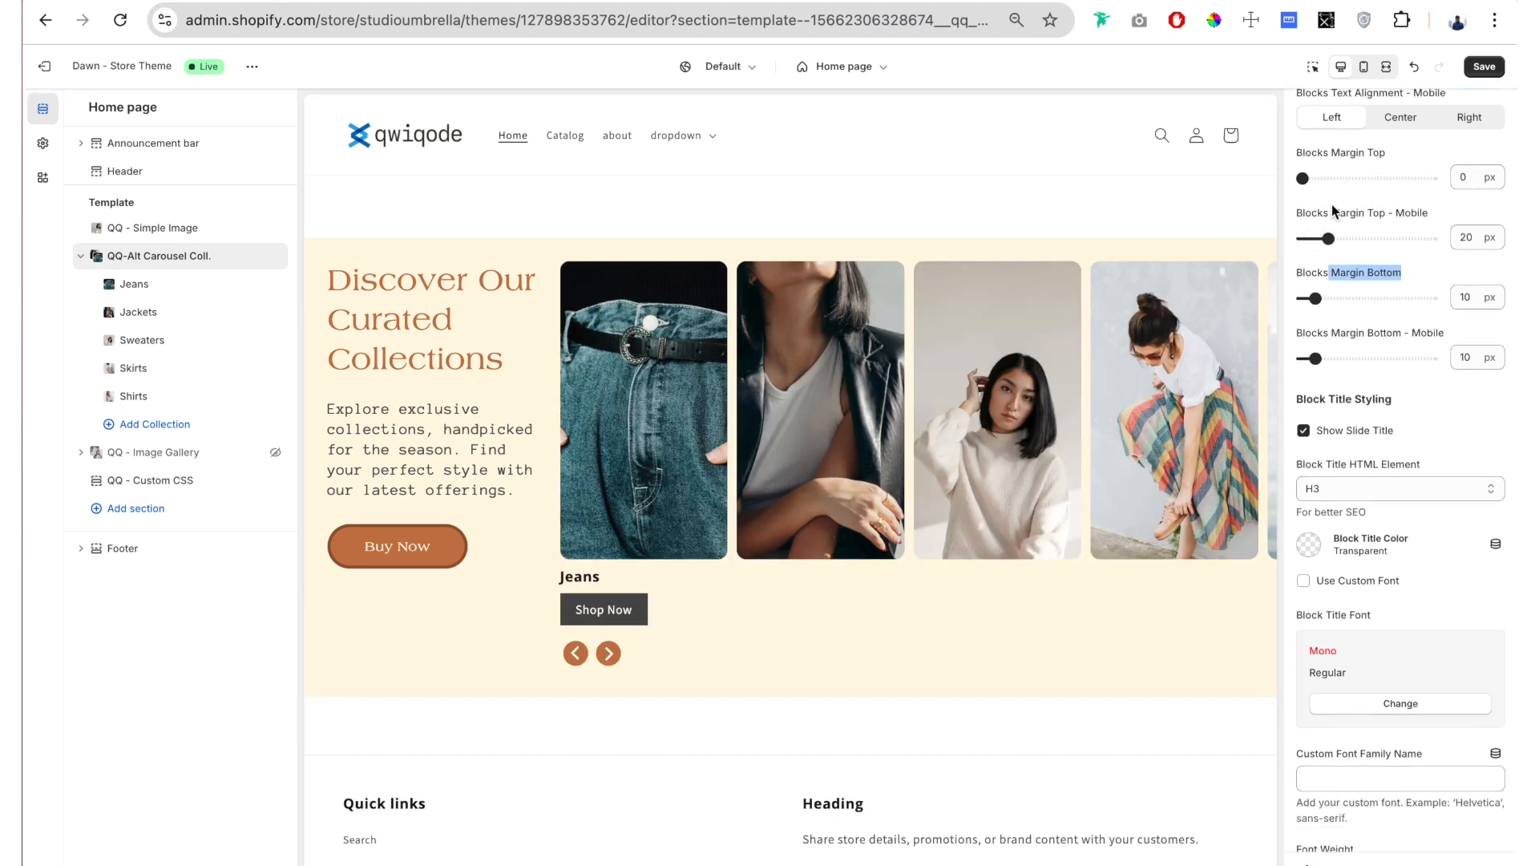
{"action": "scroll", "coordinate": [1387, 263], "scroll_direction": "down", "scroll_amount": 1}
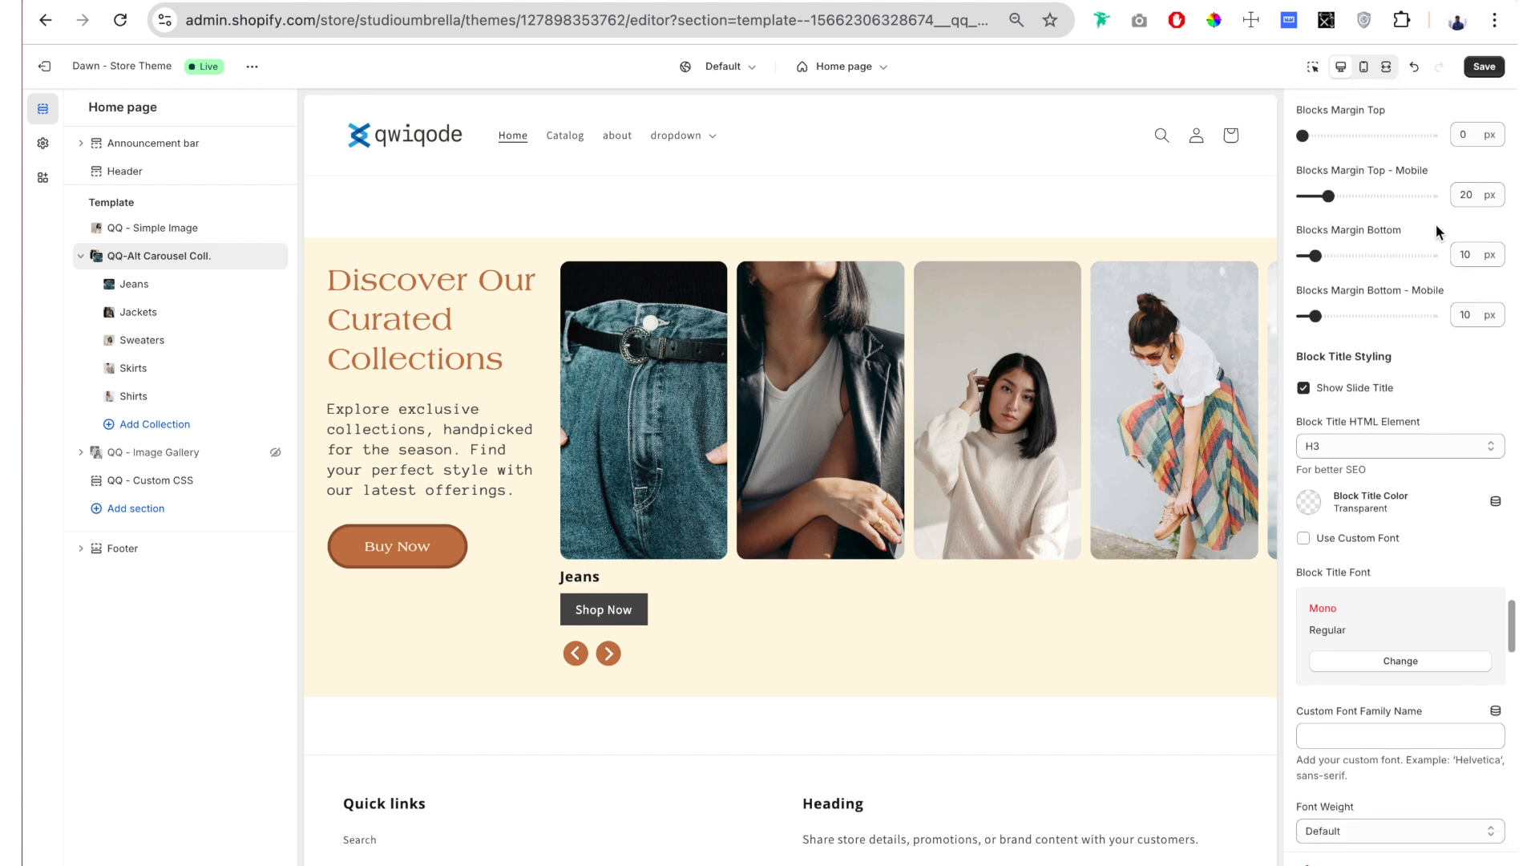
{"action": "left_click_drag", "start_coordinate": [1315, 256], "coordinate": [1303, 297]}
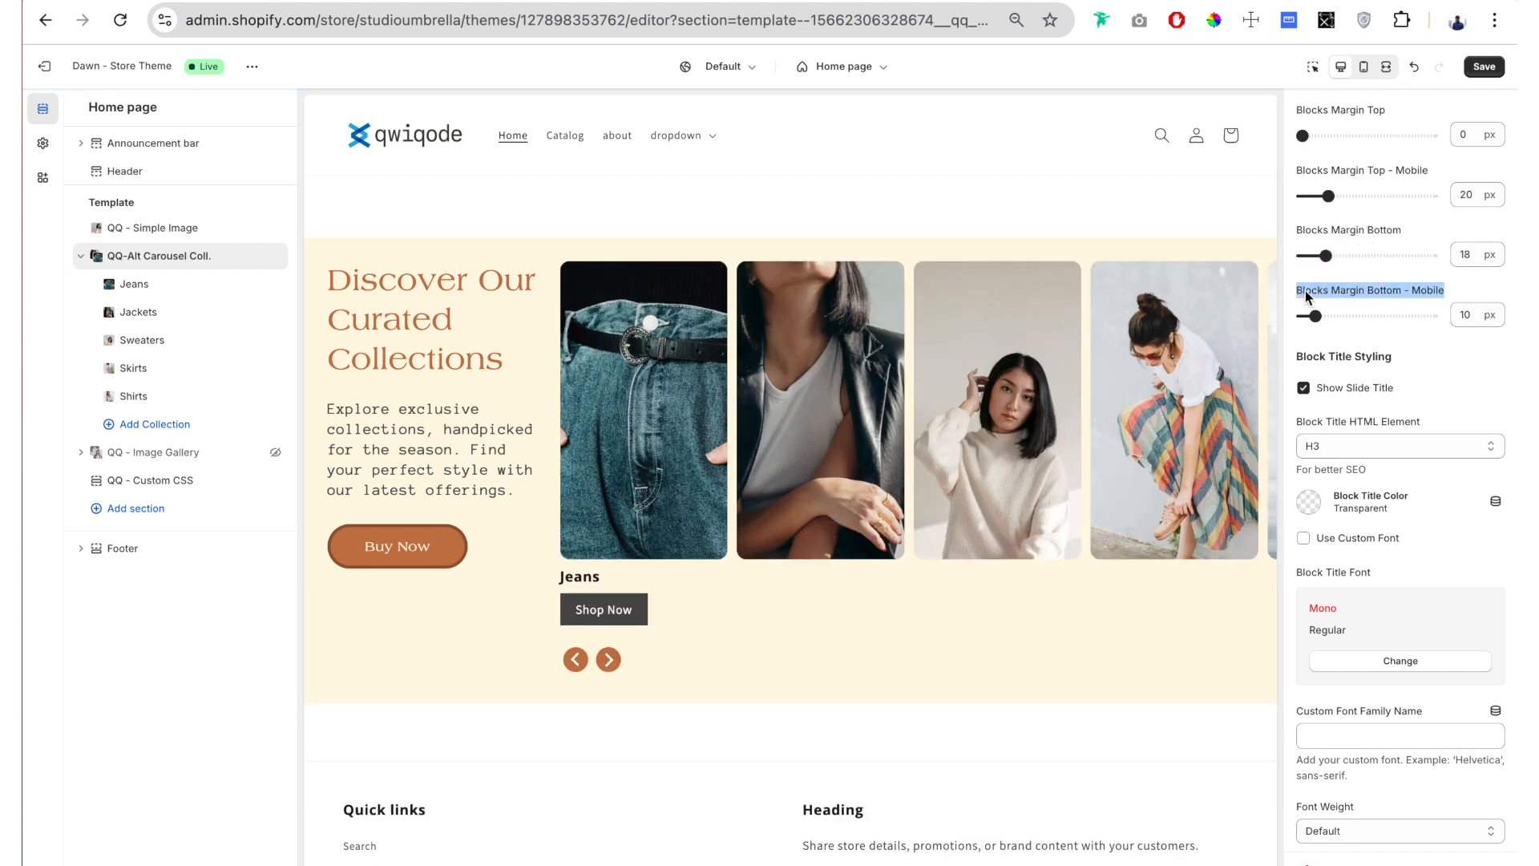
Step: Try hiding the slide titles on the carousel and turn Show Slide Title back on
{"action": "scroll", "coordinate": [1315, 297], "scroll_direction": "down", "scroll_amount": 3}
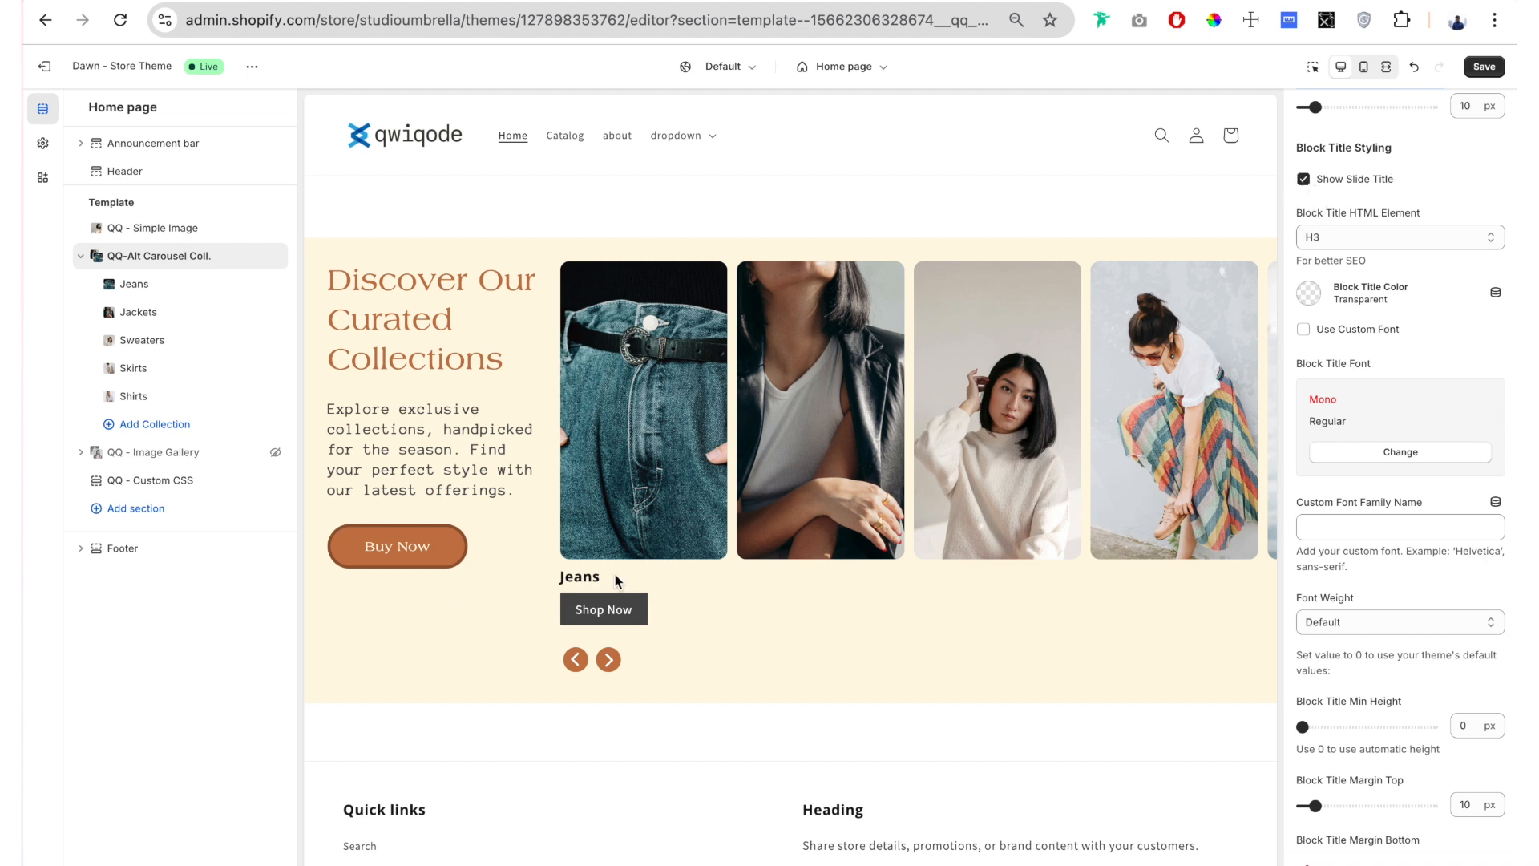
{"action": "left_click", "coordinate": [1304, 180]}
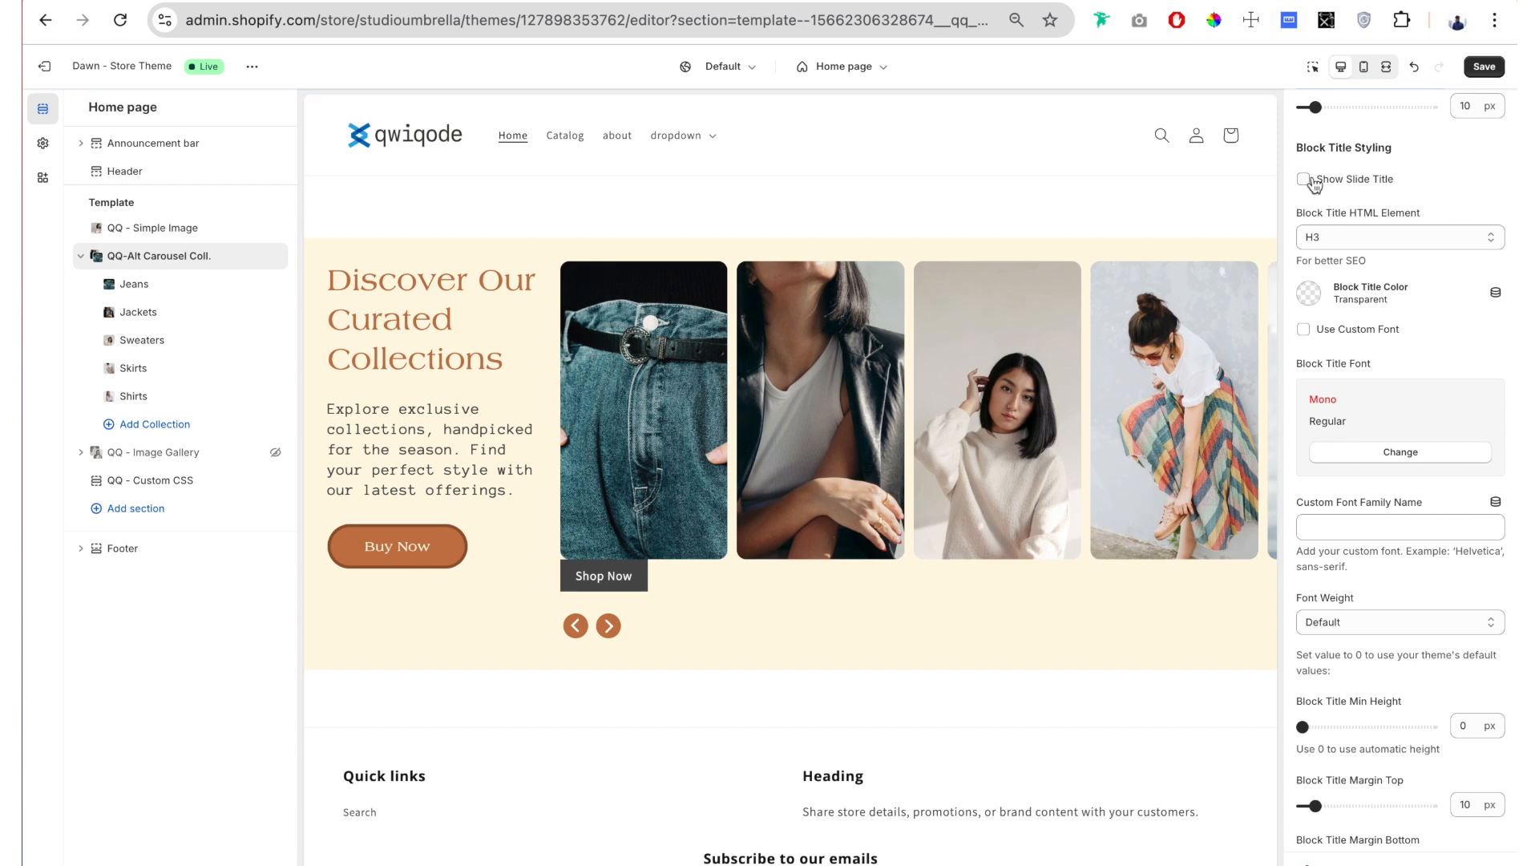
{"action": "left_click", "coordinate": [1304, 181]}
Step: Check the section title's heading level, try H4 as the Block Title HTML Element and restore H3
{"action": "scroll", "coordinate": [1438, 270], "scroll_direction": "down", "scroll_amount": 1}
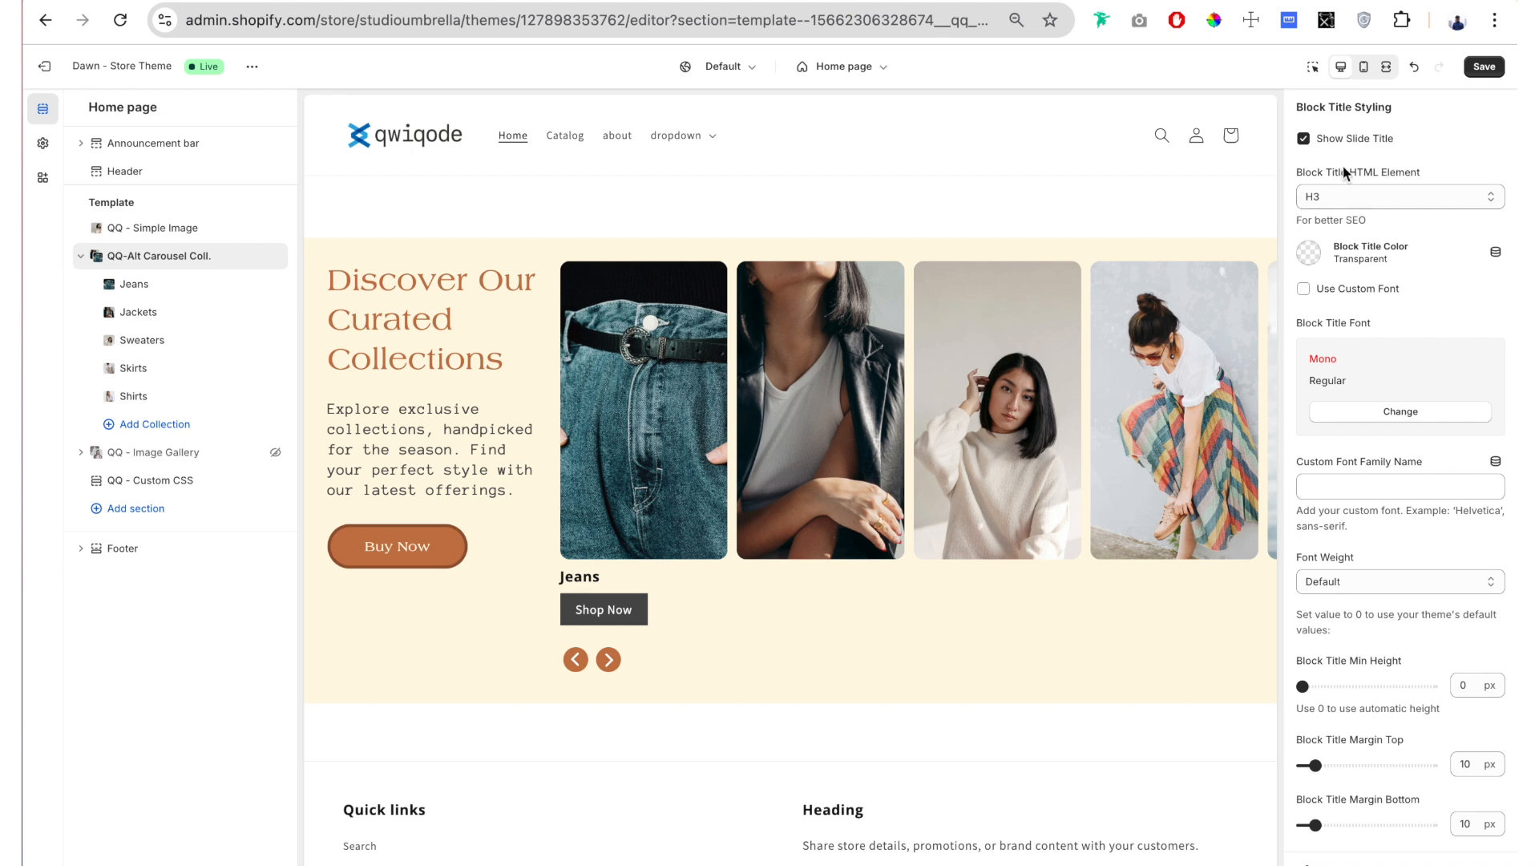
{"action": "scroll", "coordinate": [1344, 165], "scroll_direction": "up", "scroll_amount": 10}
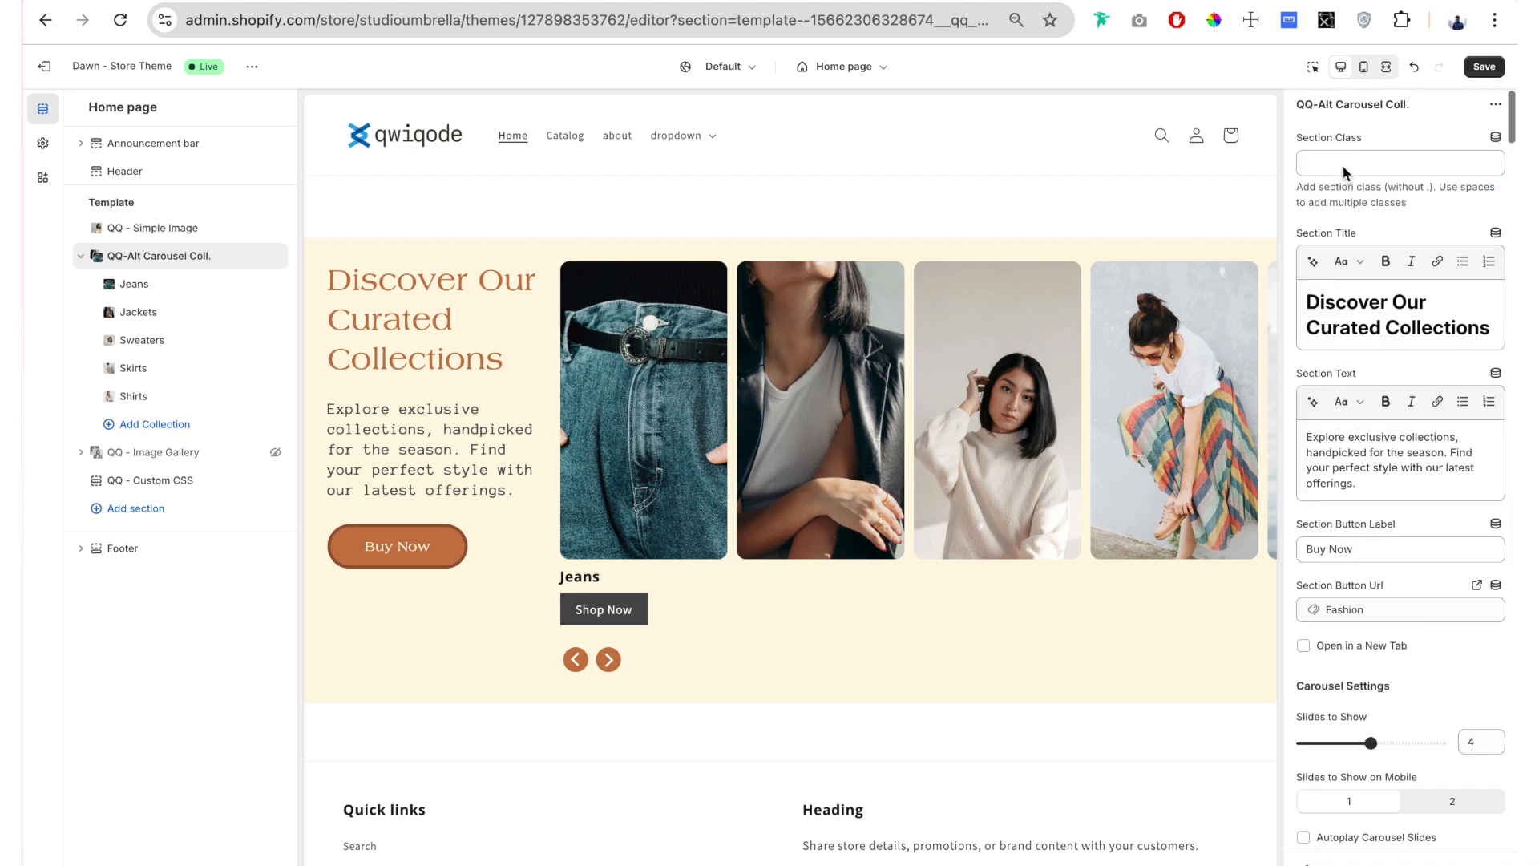
{"action": "triple_click", "coordinate": [1352, 309]}
{"action": "scroll", "coordinate": [500, 511], "scroll_direction": "down", "scroll_amount": 1}
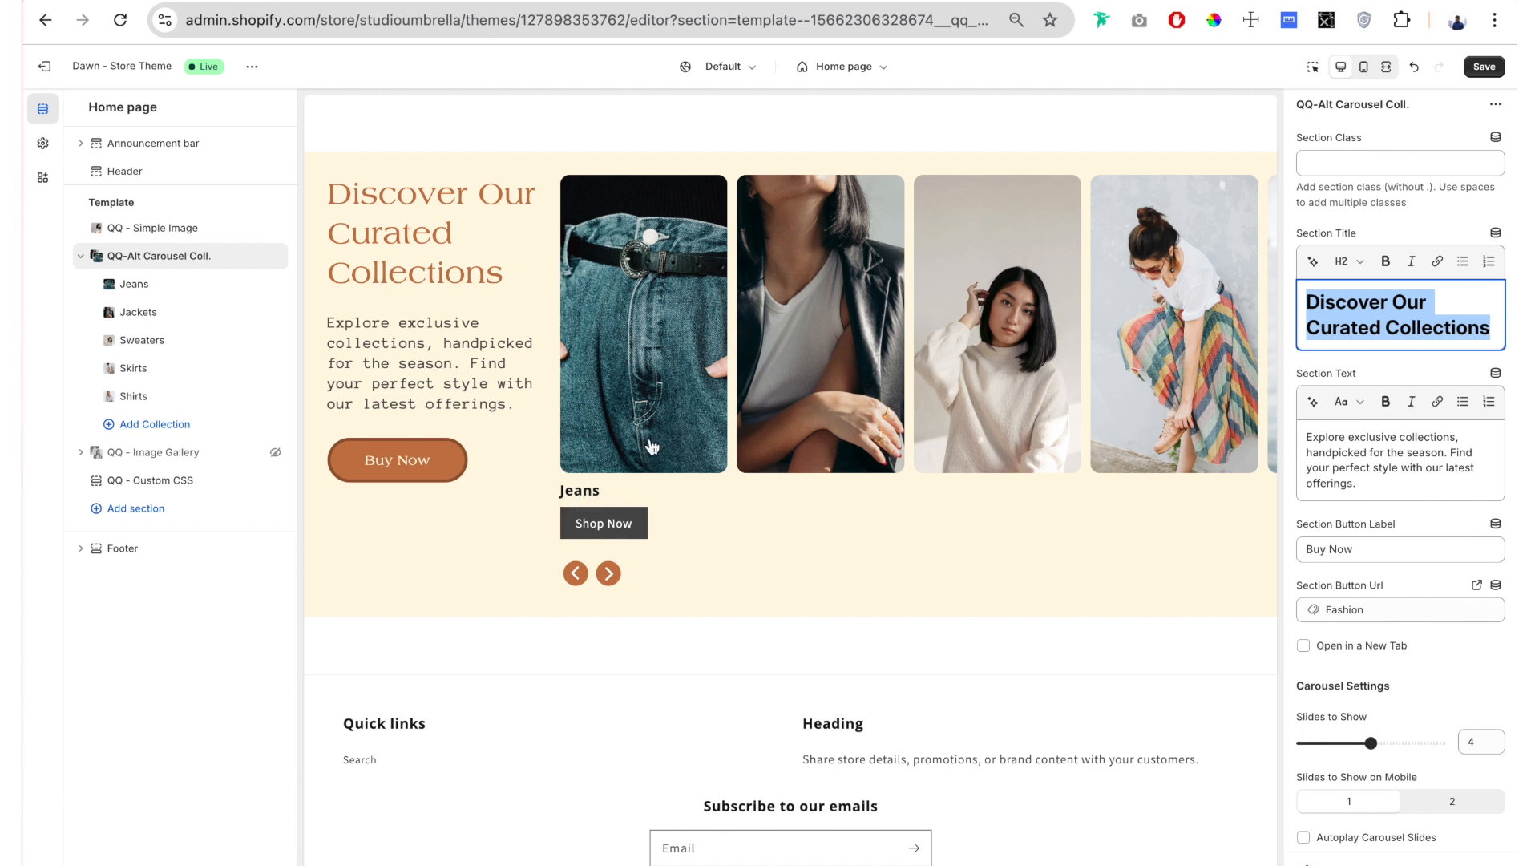
{"action": "scroll", "coordinate": [1474, 527], "scroll_direction": "down", "scroll_amount": 10}
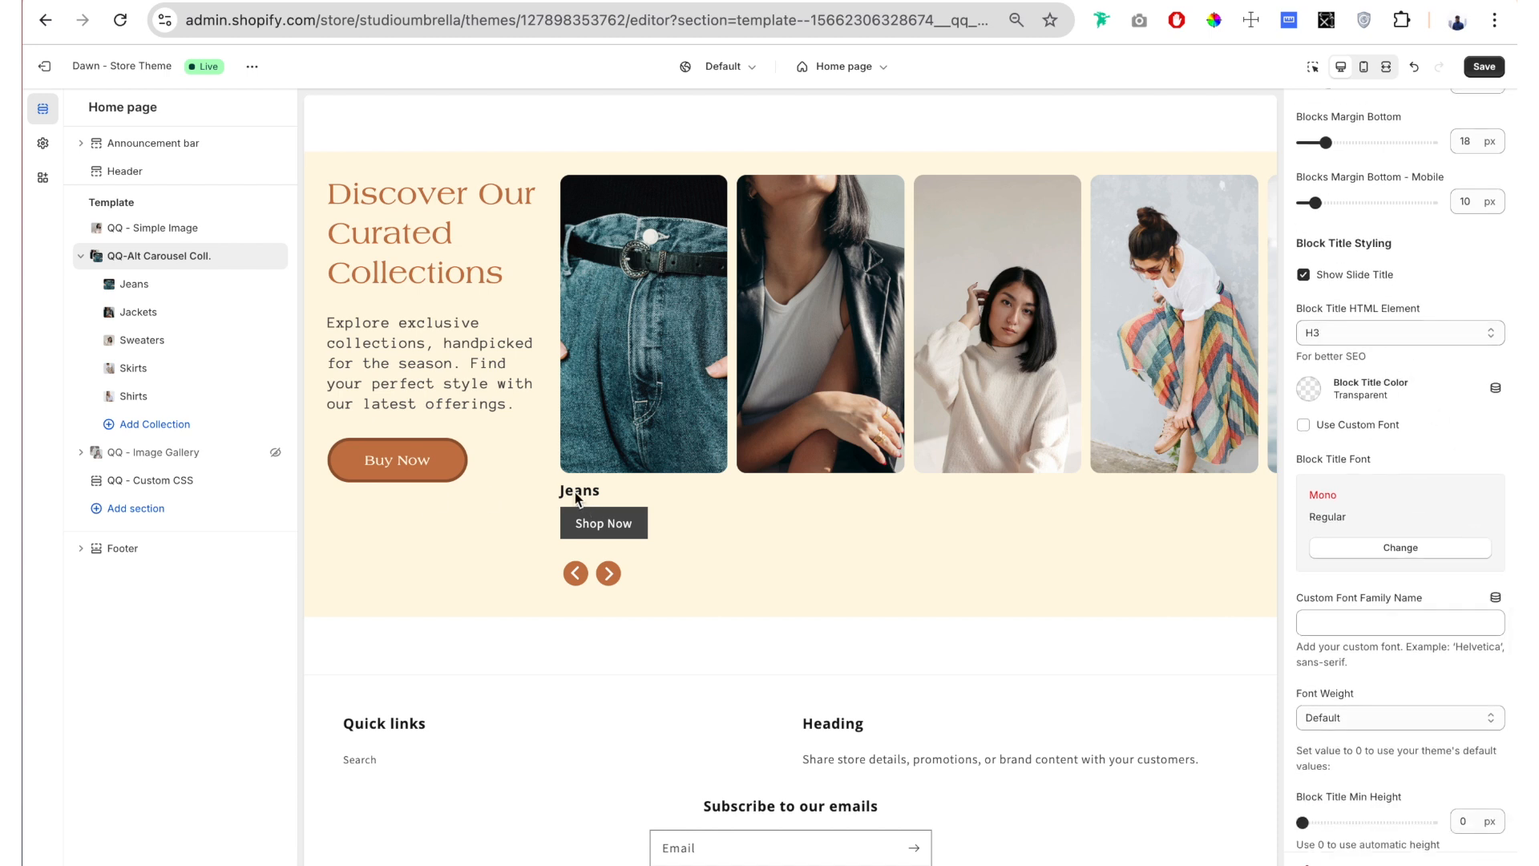
{"action": "left_click", "coordinate": [1362, 332]}
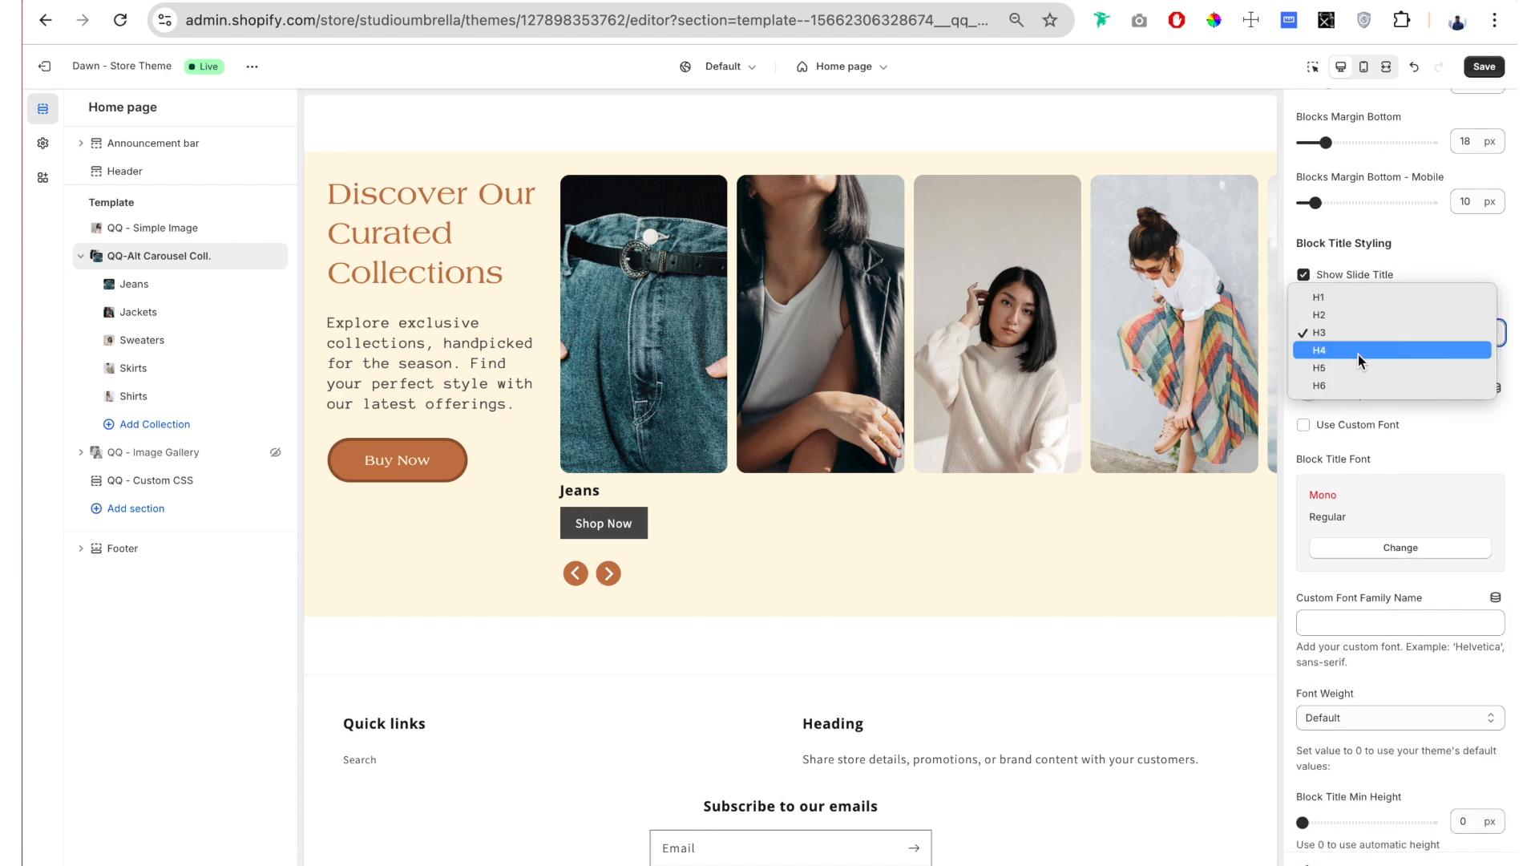
{"action": "left_click", "coordinate": [1368, 350]}
{"action": "left_click", "coordinate": [1371, 337]}
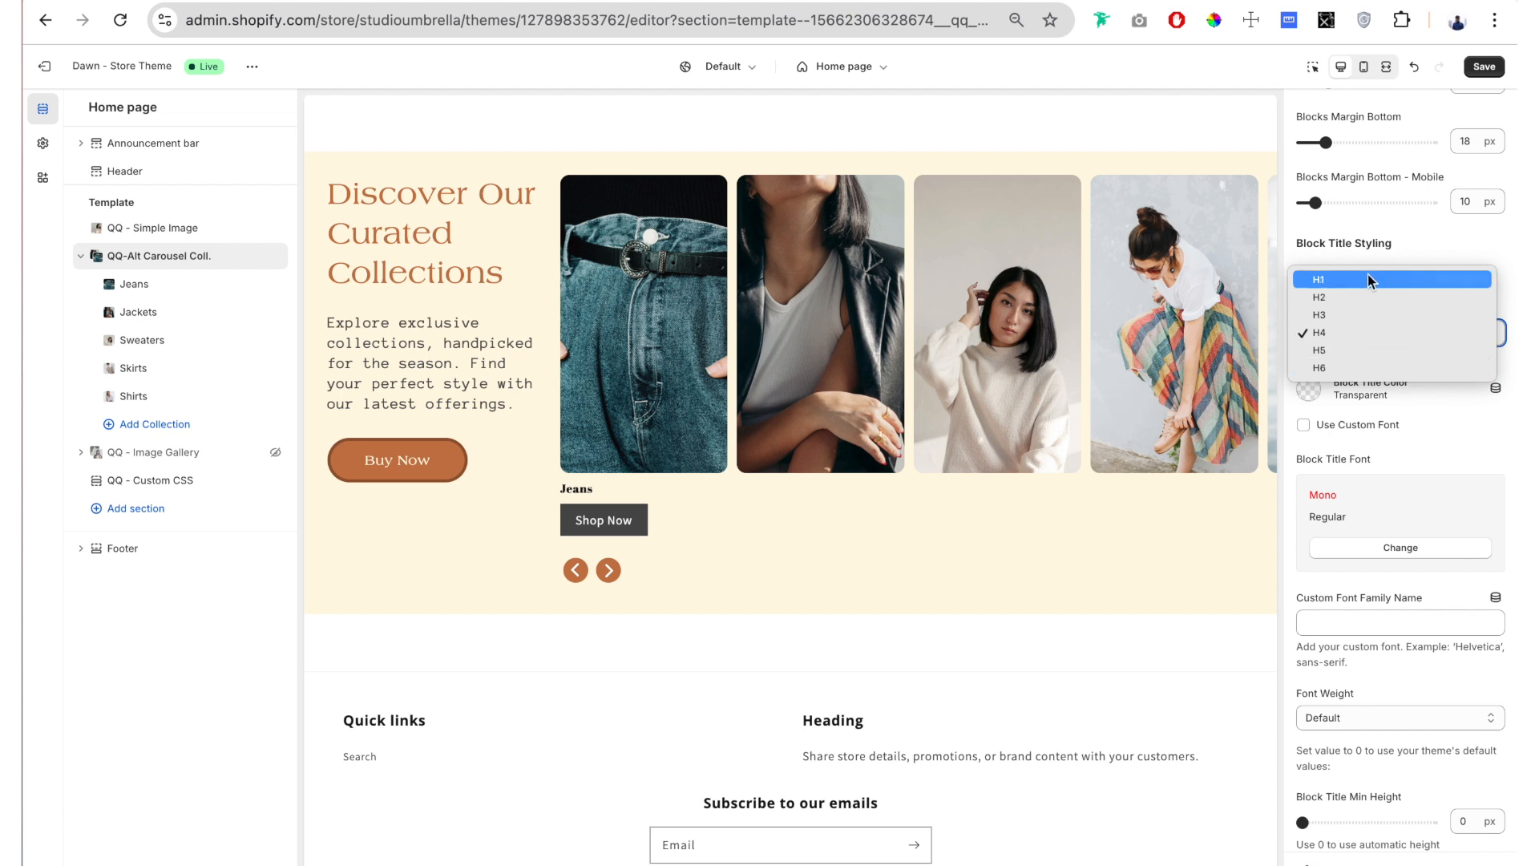
{"action": "left_click", "coordinate": [1366, 314]}
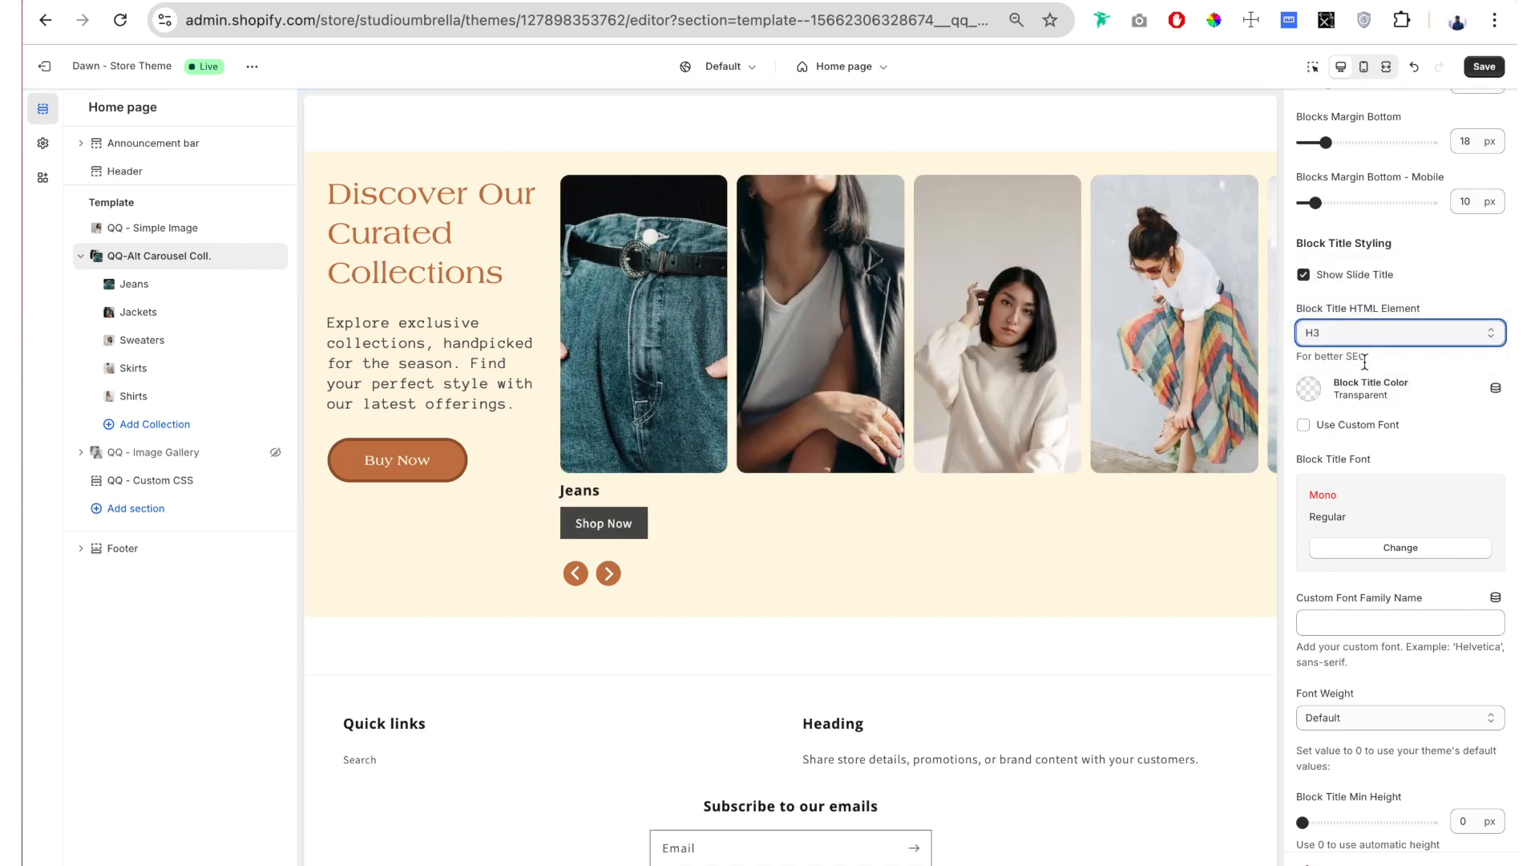
Step: Set the Block Title Color to brown #965832
{"action": "scroll", "coordinate": [1354, 317], "scroll_direction": "down", "scroll_amount": 1}
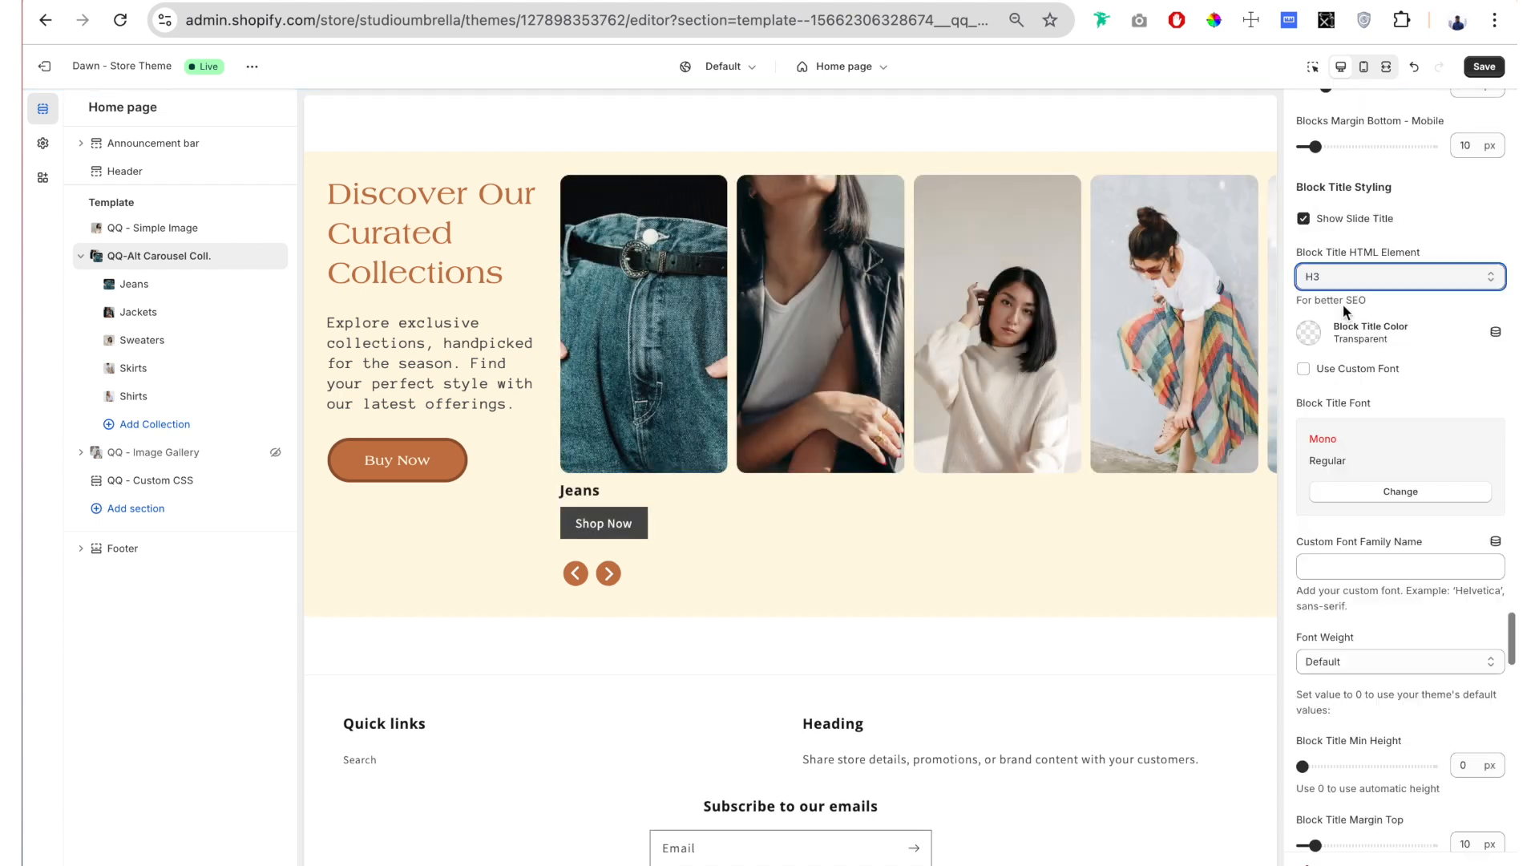
{"action": "left_click", "coordinate": [1308, 332]}
{"action": "left_click", "coordinate": [1338, 554]}
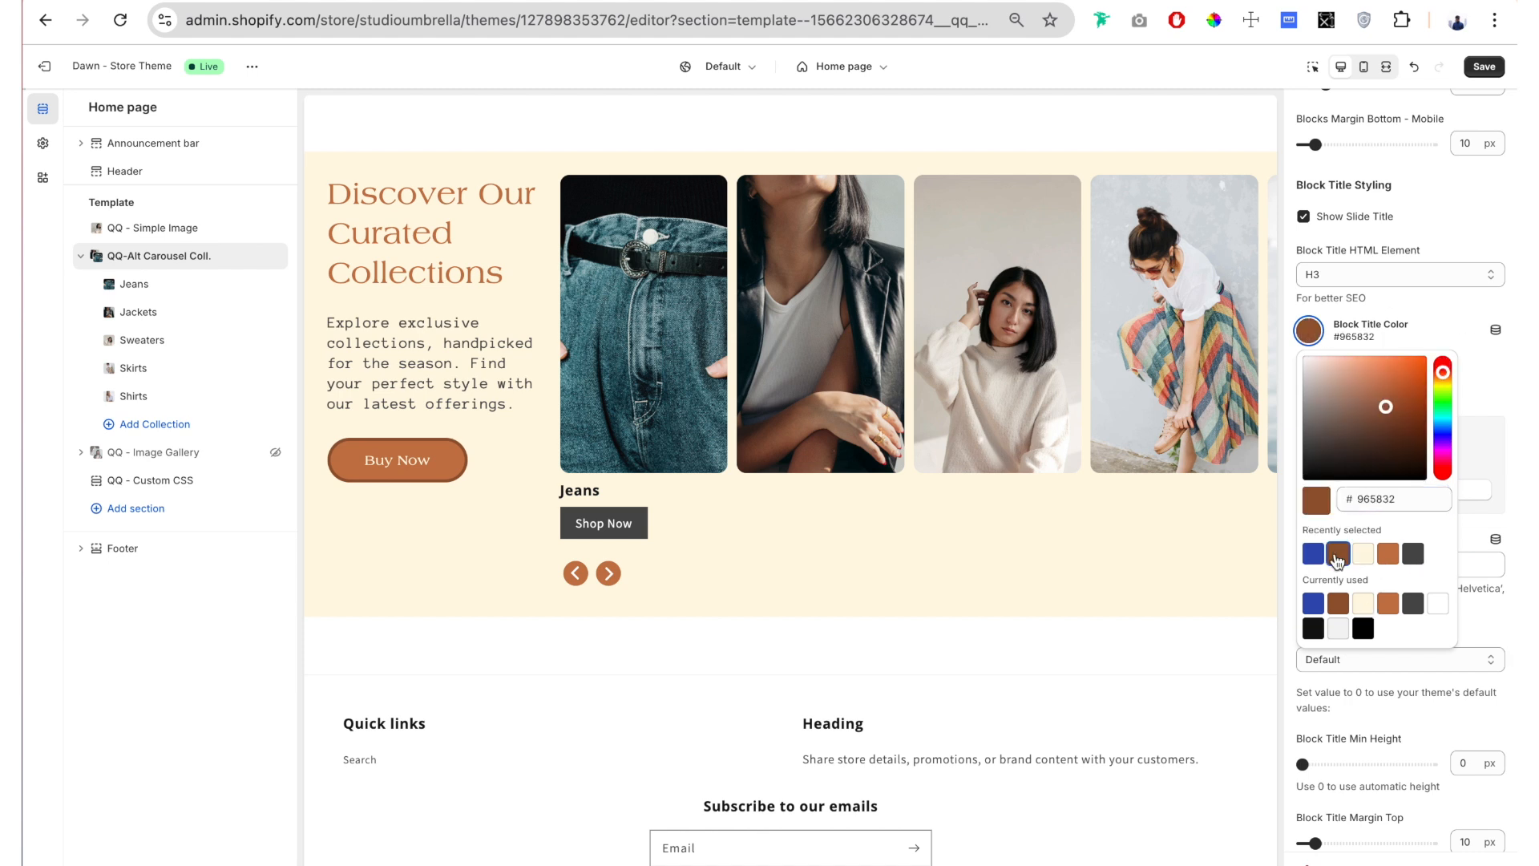
{"action": "left_click", "coordinate": [1295, 293]}
Step: Enable a custom font for the block titles and choose Americana as the Block Title Font
{"action": "scroll", "coordinate": [1297, 303], "scroll_direction": "down", "scroll_amount": 1}
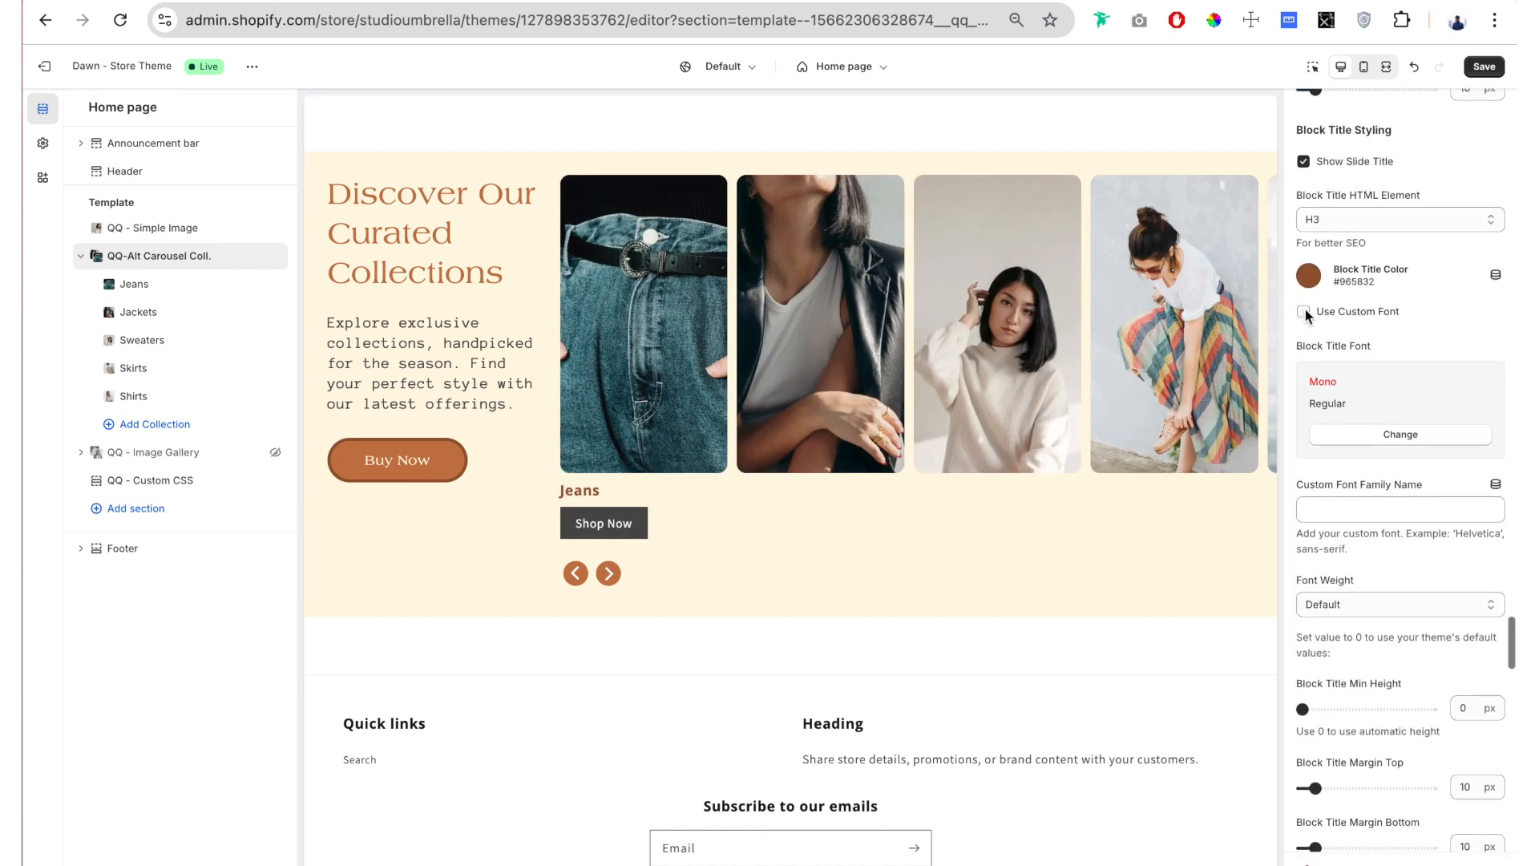
{"action": "left_click", "coordinate": [1304, 311]}
{"action": "left_click", "coordinate": [1399, 431]}
{"action": "scroll", "coordinate": [1377, 527], "scroll_direction": "down", "scroll_amount": 4}
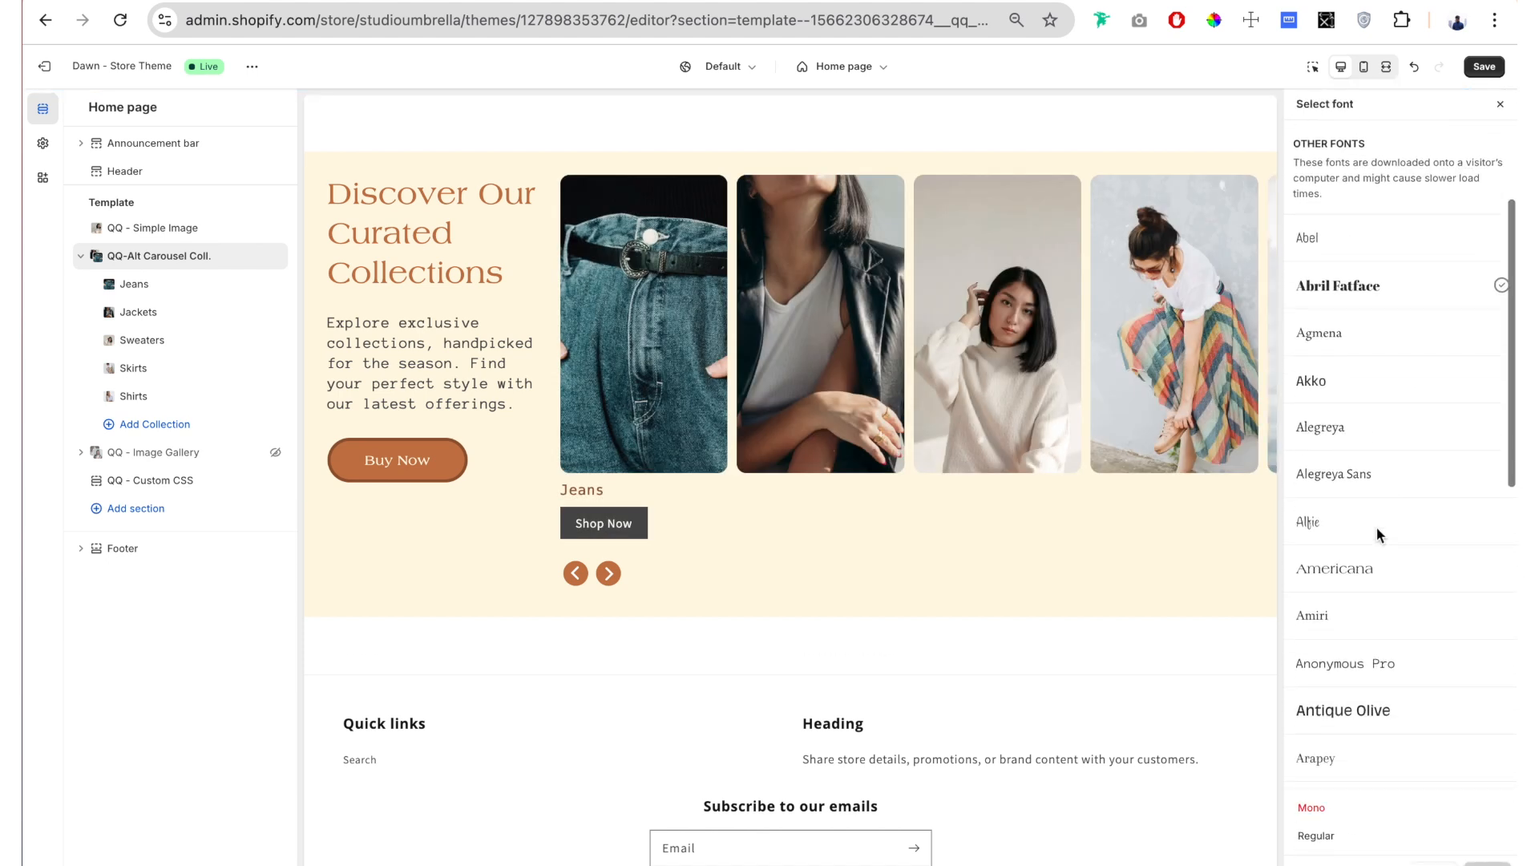
{"action": "left_click", "coordinate": [1362, 501]}
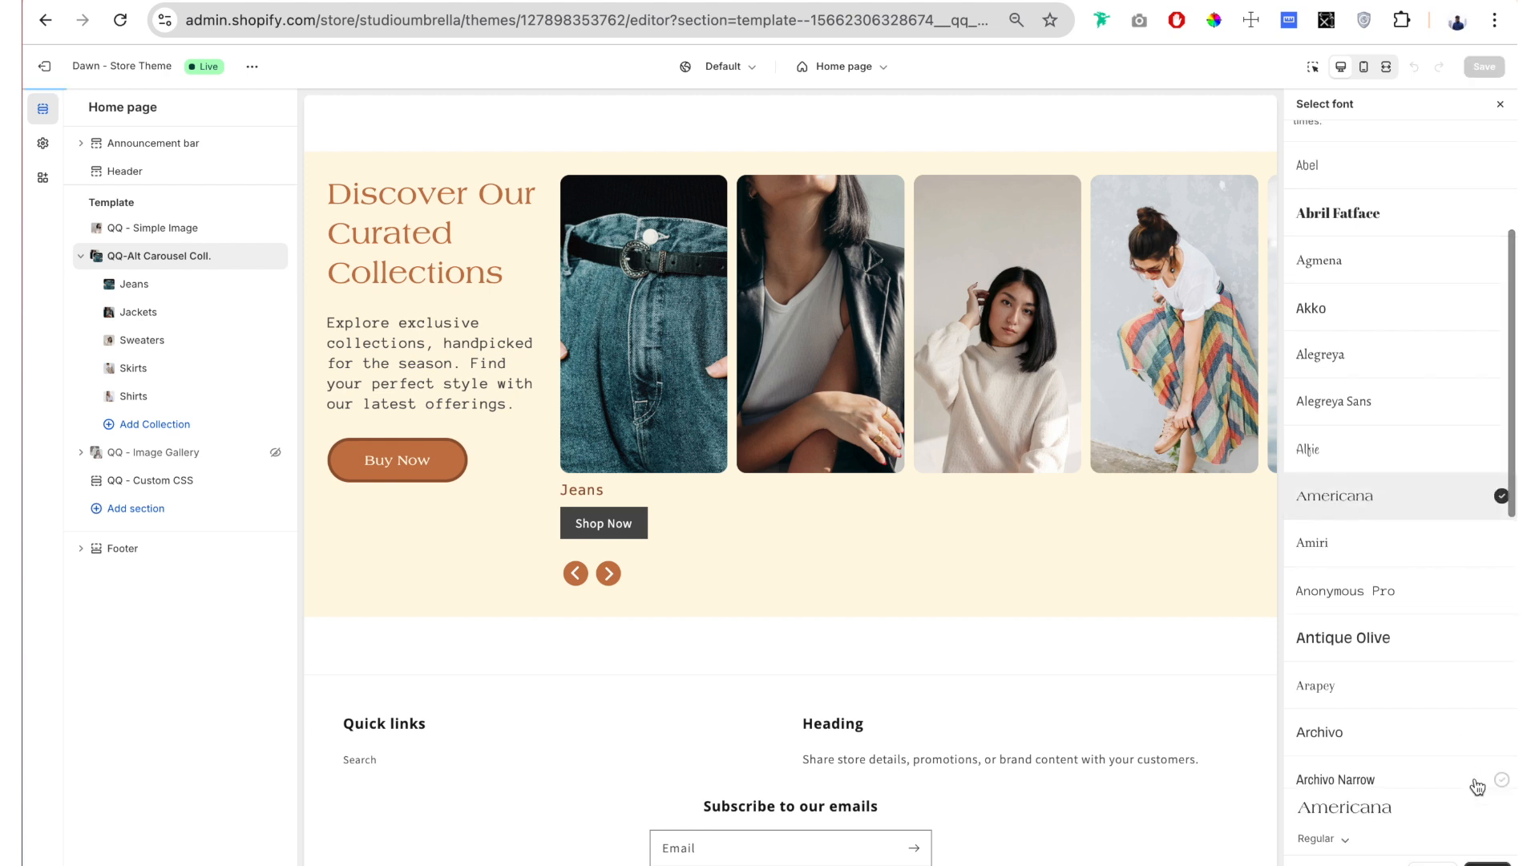
{"action": "left_click", "coordinate": [1459, 859]}
Step: Increase the Block Title Font Size to 29 px
{"action": "scroll", "coordinate": [1413, 479], "scroll_direction": "down", "scroll_amount": 5}
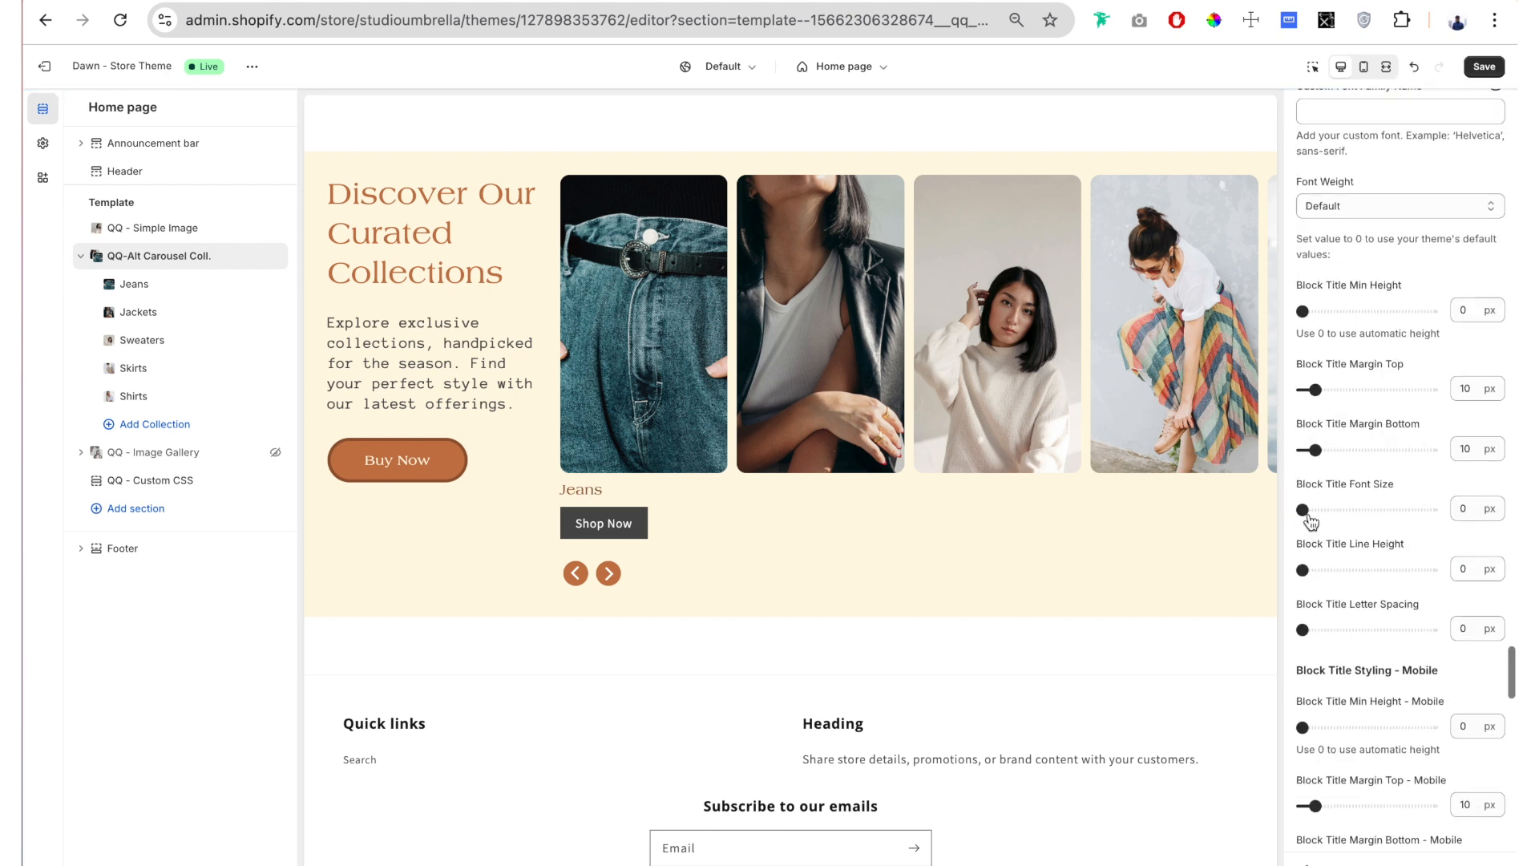
{"action": "left_click_drag", "start_coordinate": [1306, 510], "coordinate": [1339, 509]}
{"action": "scroll", "coordinate": [1373, 258], "scroll_direction": "down", "scroll_amount": 1}
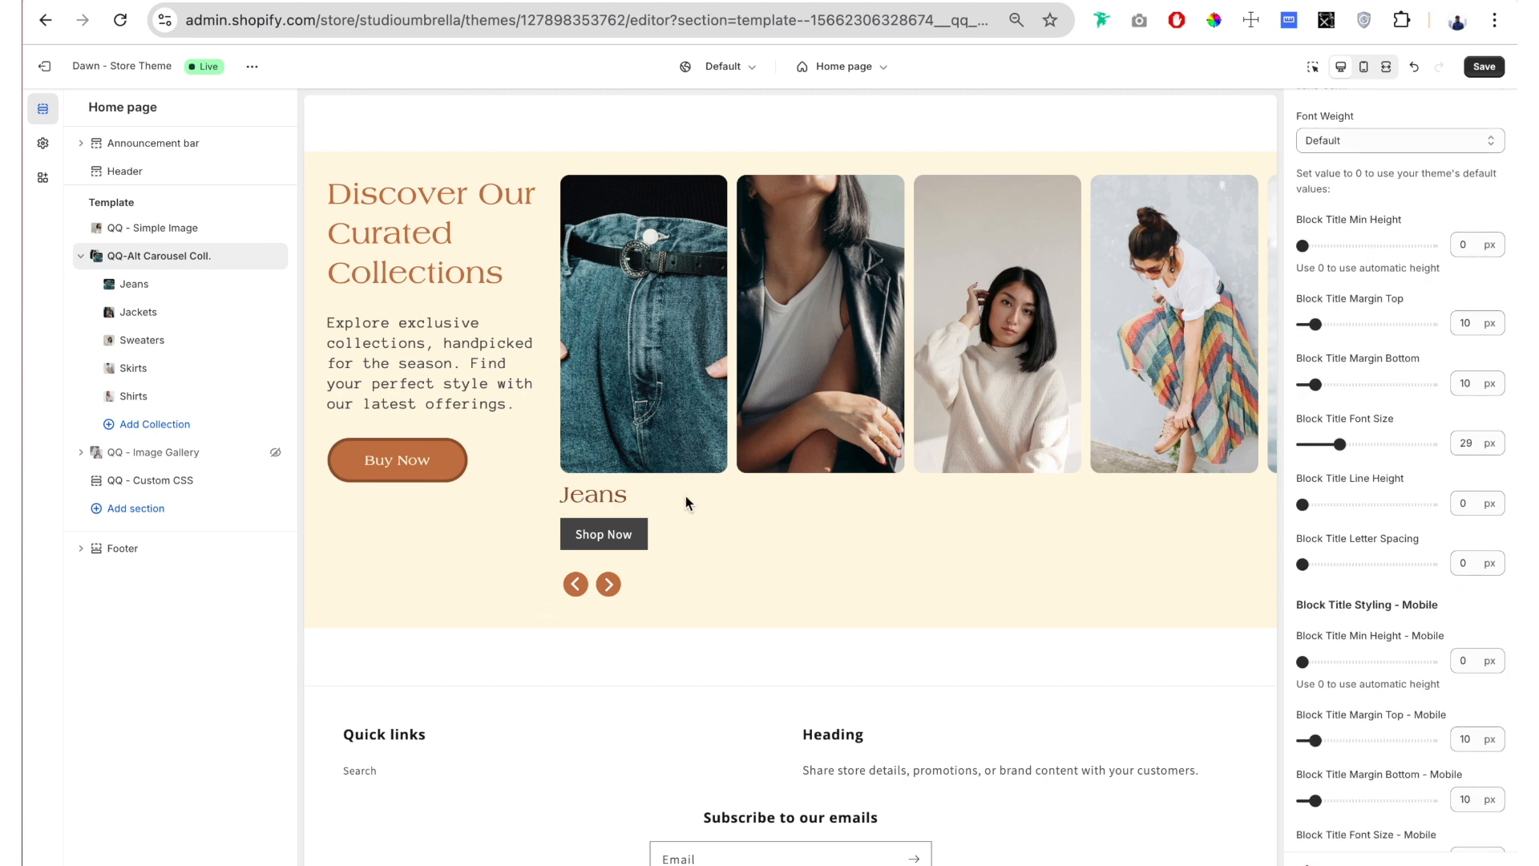
Step: Set Display Slide Titles to All and change the Jackets slide's custom title to "Jackets for the Summer"
{"action": "scroll", "coordinate": [1435, 353], "scroll_direction": "up", "scroll_amount": 17}
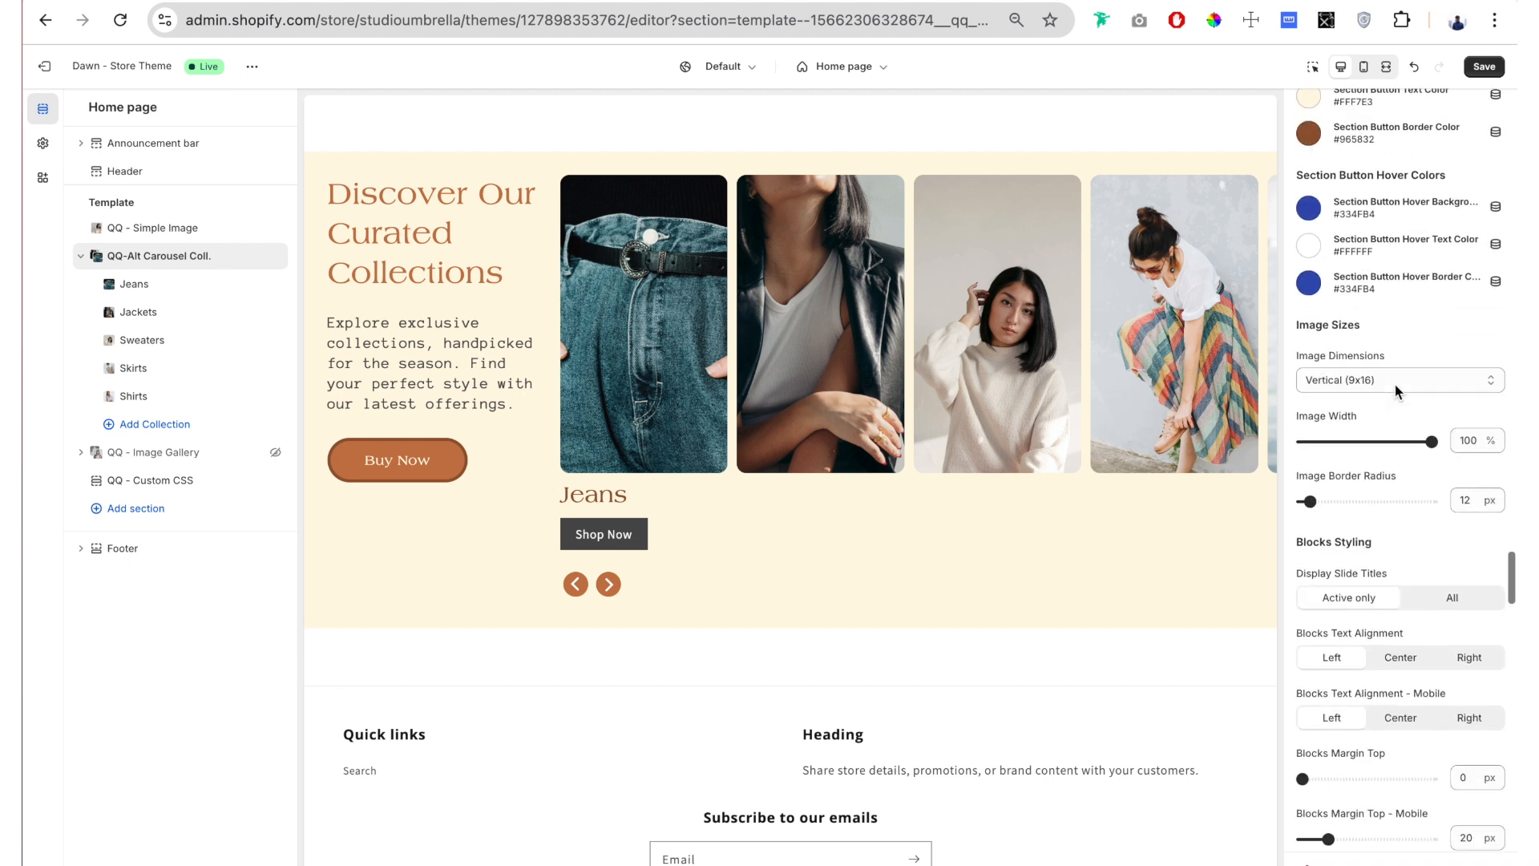
{"action": "left_click", "coordinate": [1461, 404]}
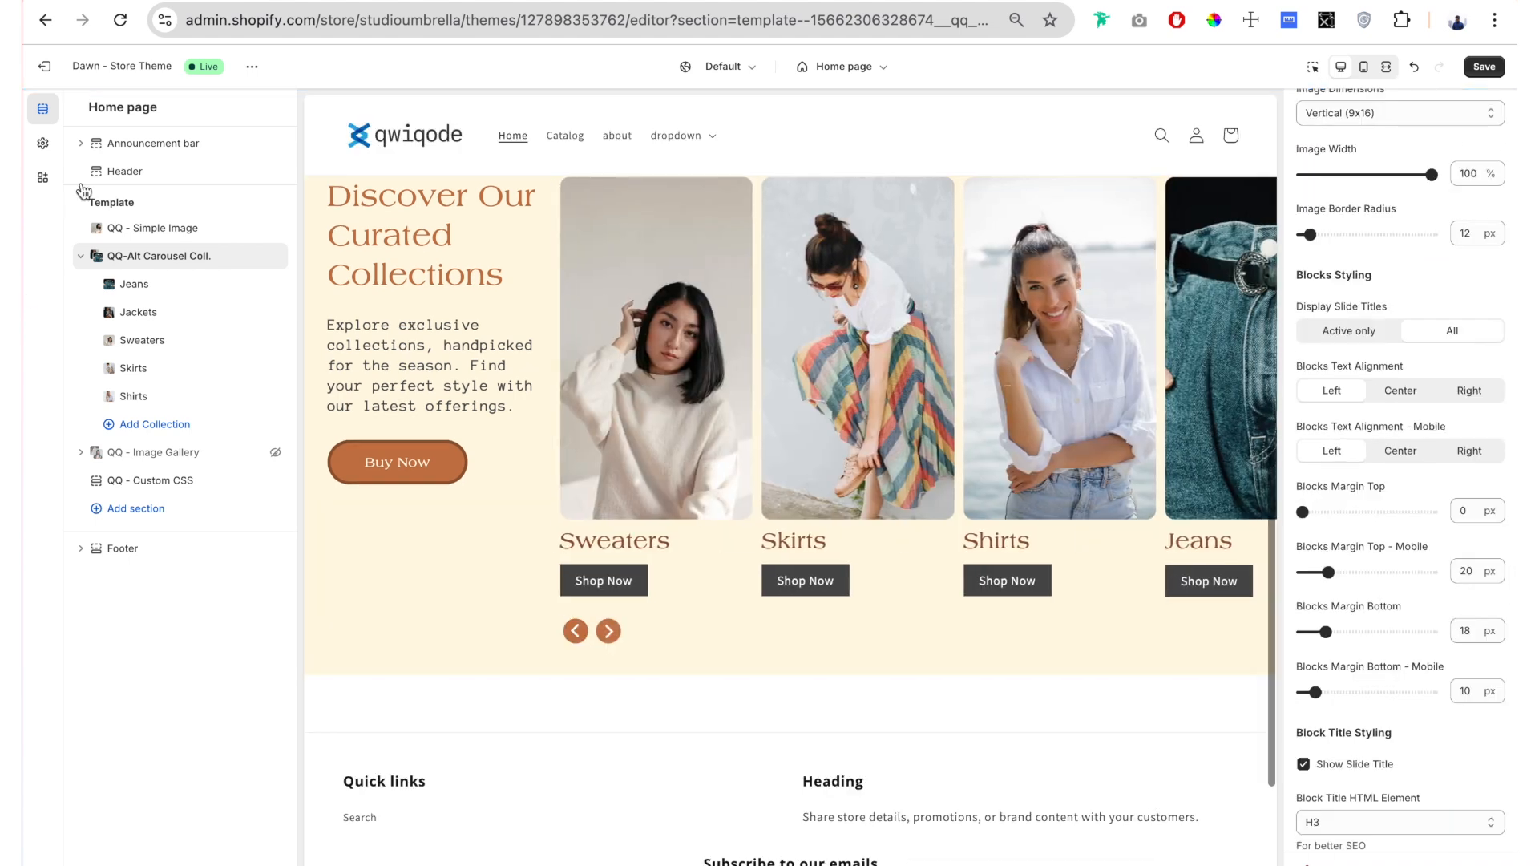
{"action": "left_click", "coordinate": [127, 312]}
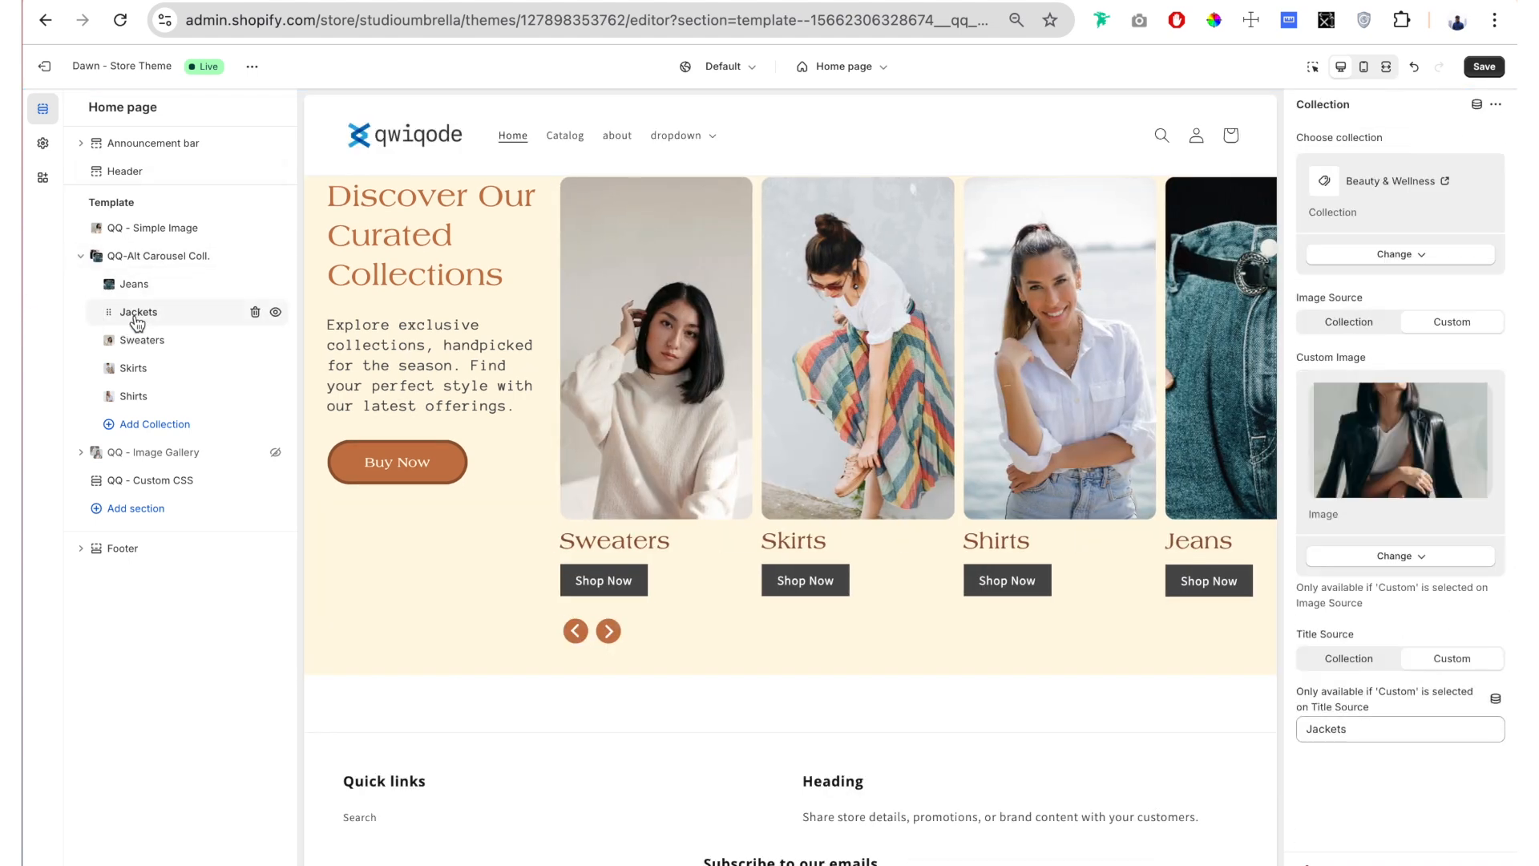
{"action": "left_click", "coordinate": [1378, 775]}
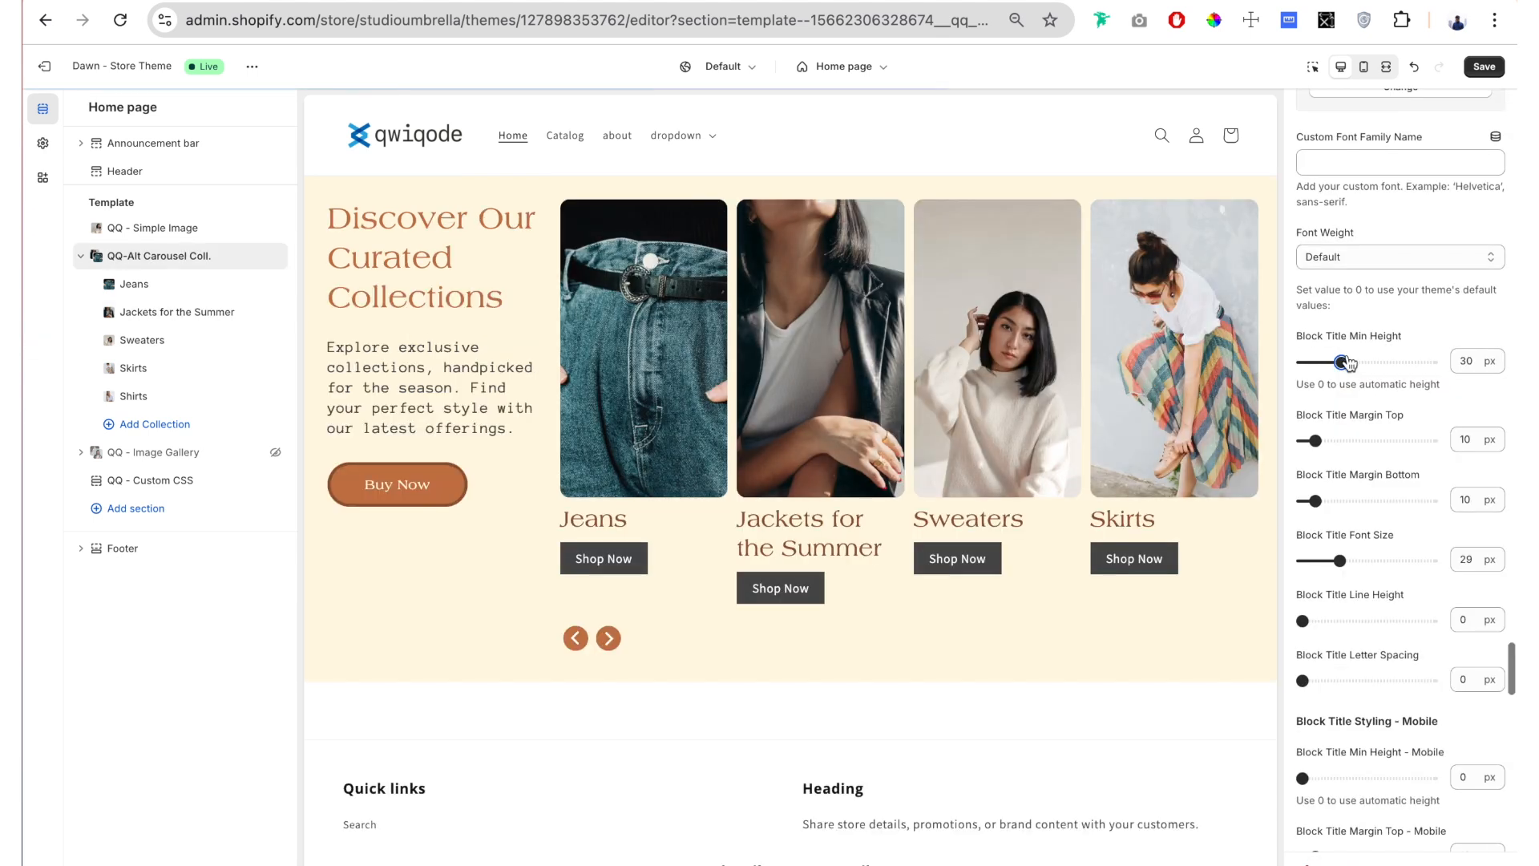
Step: Try a Block Title Min Height of 100 px and 75 px to align the slide buttons, then return it to 0 px
{"action": "left_click_drag", "start_coordinate": [1347, 364], "coordinate": [1433, 364]}
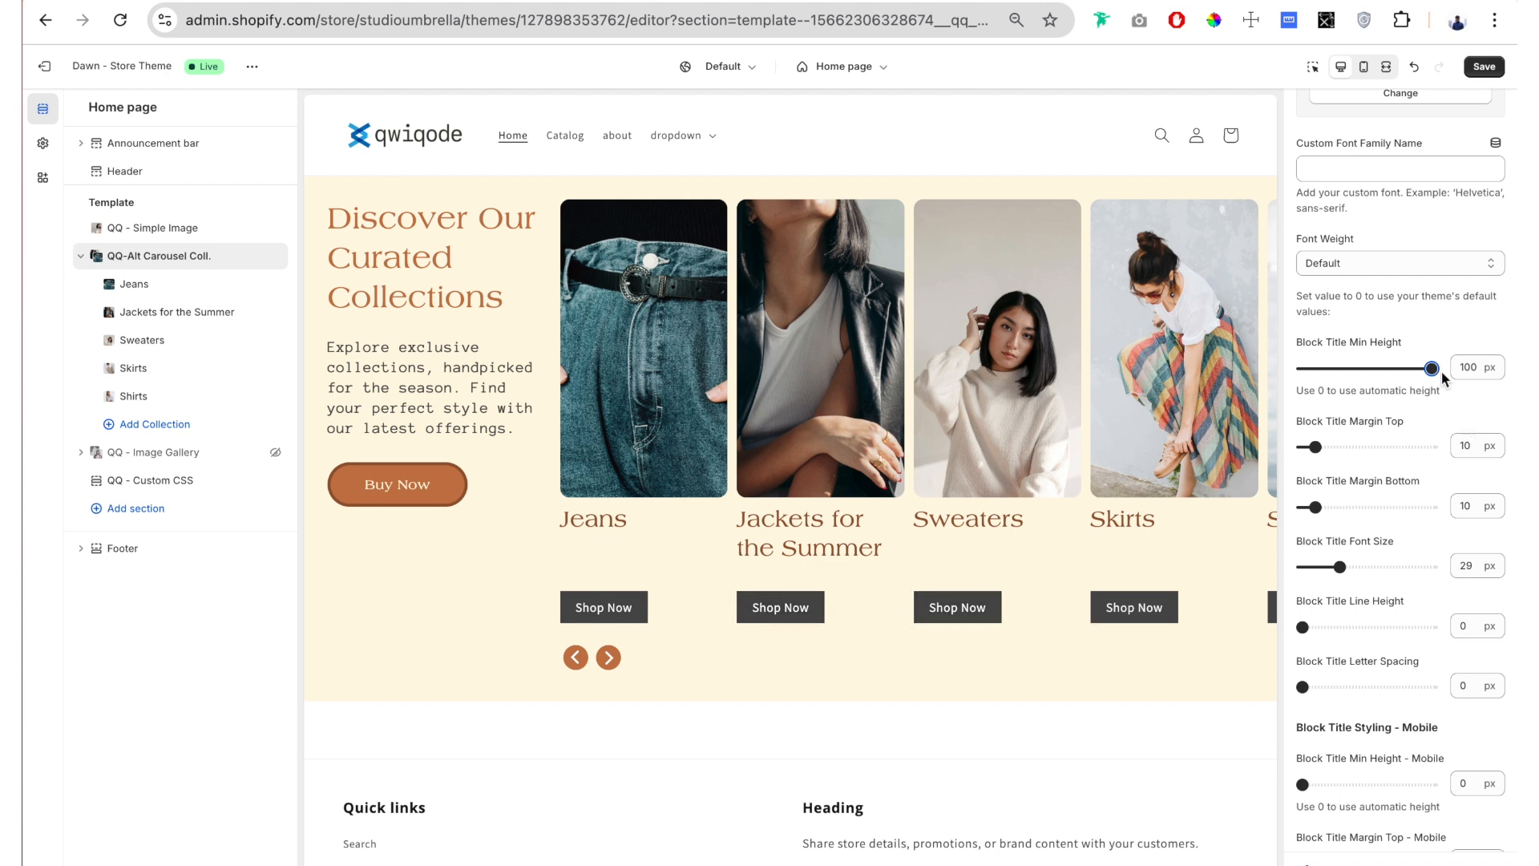
{"action": "left_click_drag", "start_coordinate": [1431, 368], "coordinate": [1400, 368]}
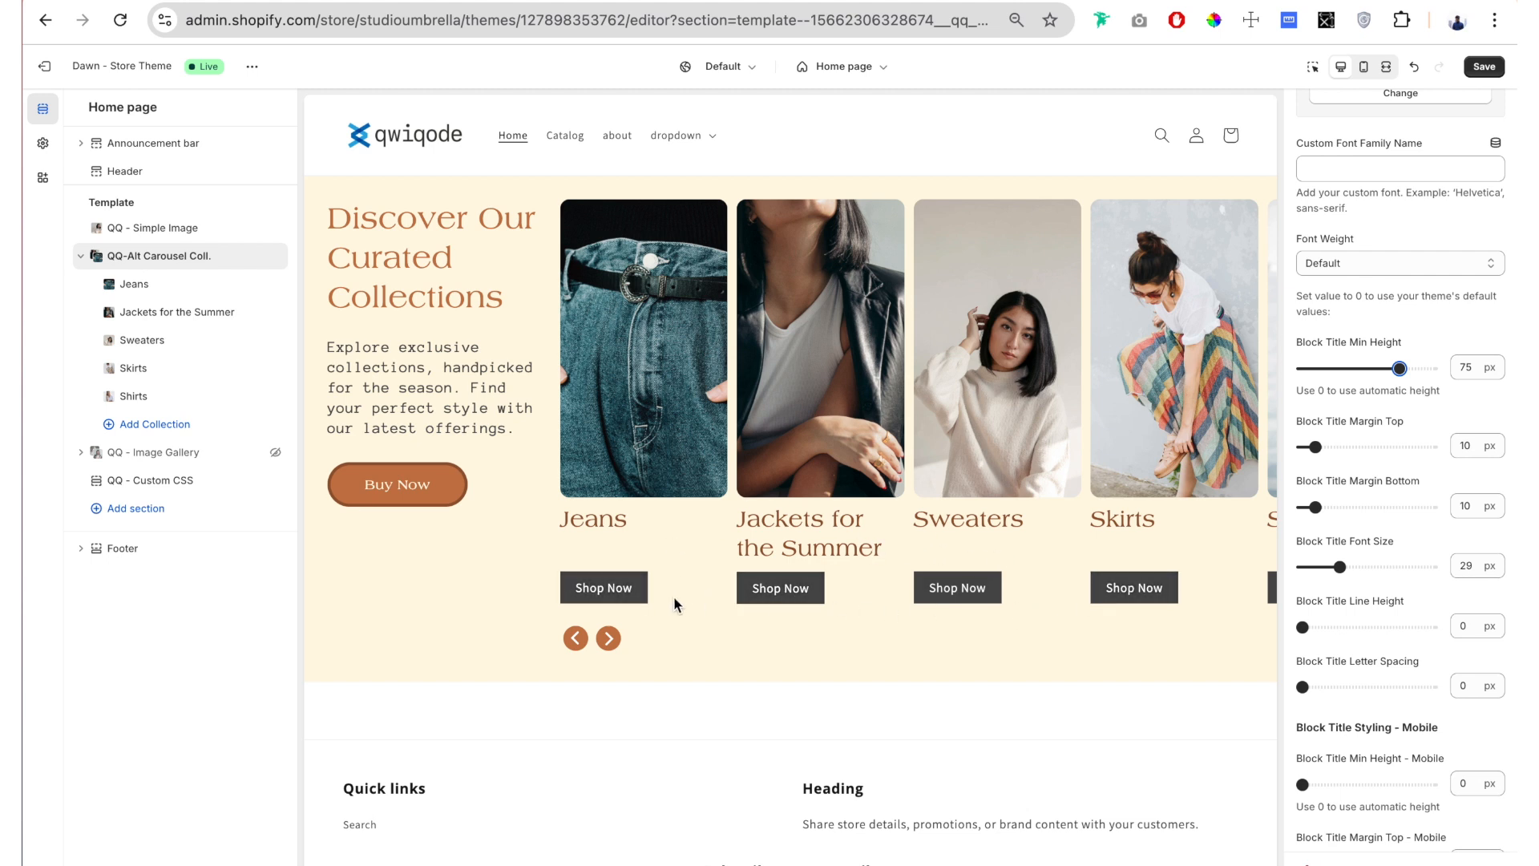
{"action": "left_click_drag", "start_coordinate": [1400, 368], "coordinate": [1226, 368]}
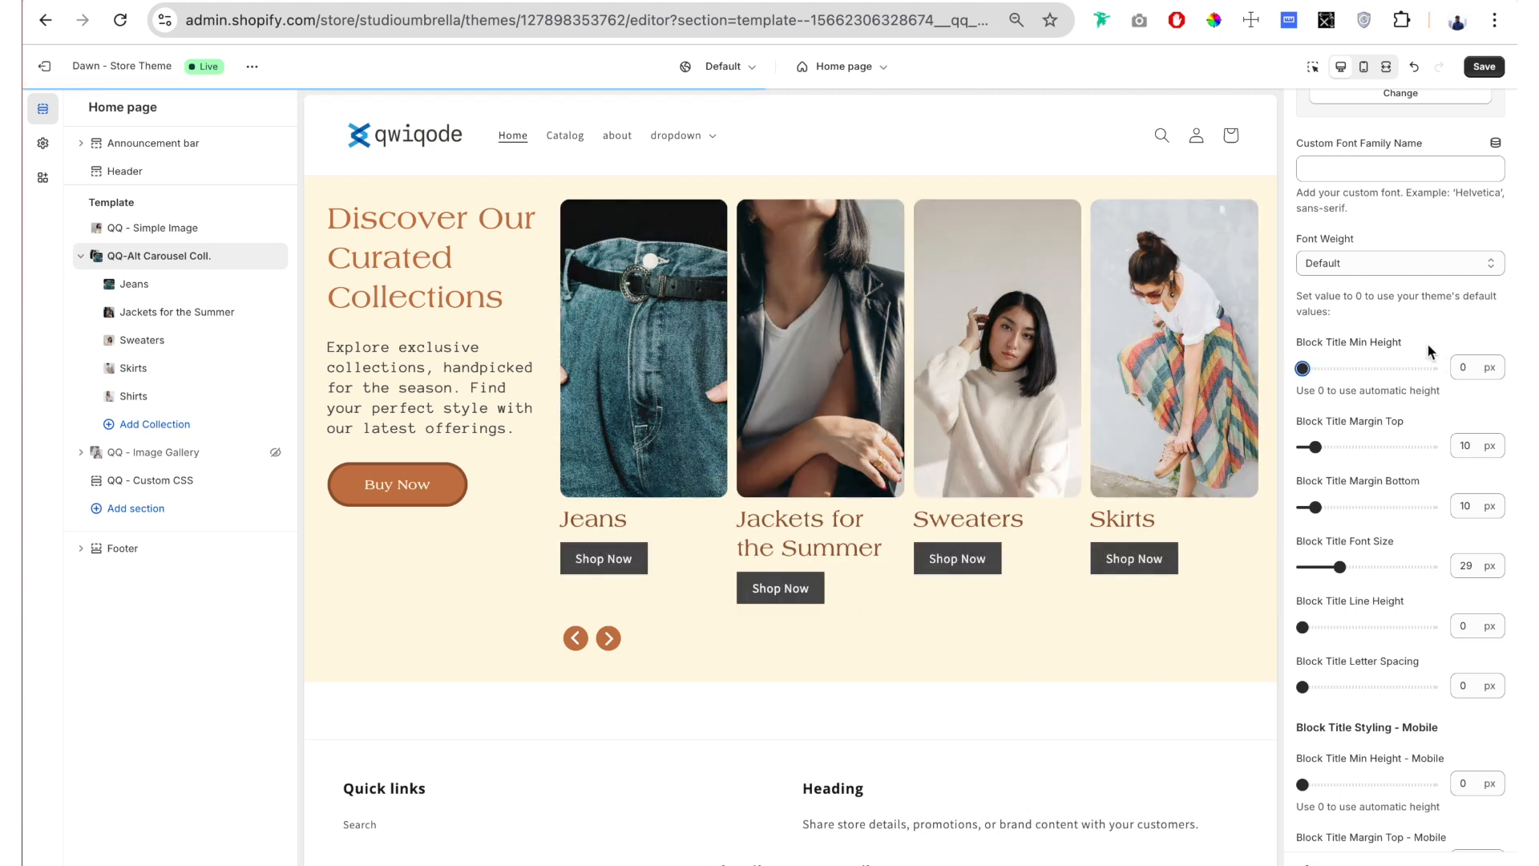
Step: Set Block Title Margin Bottom to 12 px, and try a Block Title Margin Top of 32 px before returning it to 10 px
{"action": "left_click_drag", "start_coordinate": [1452, 399], "coordinate": [1289, 393]}
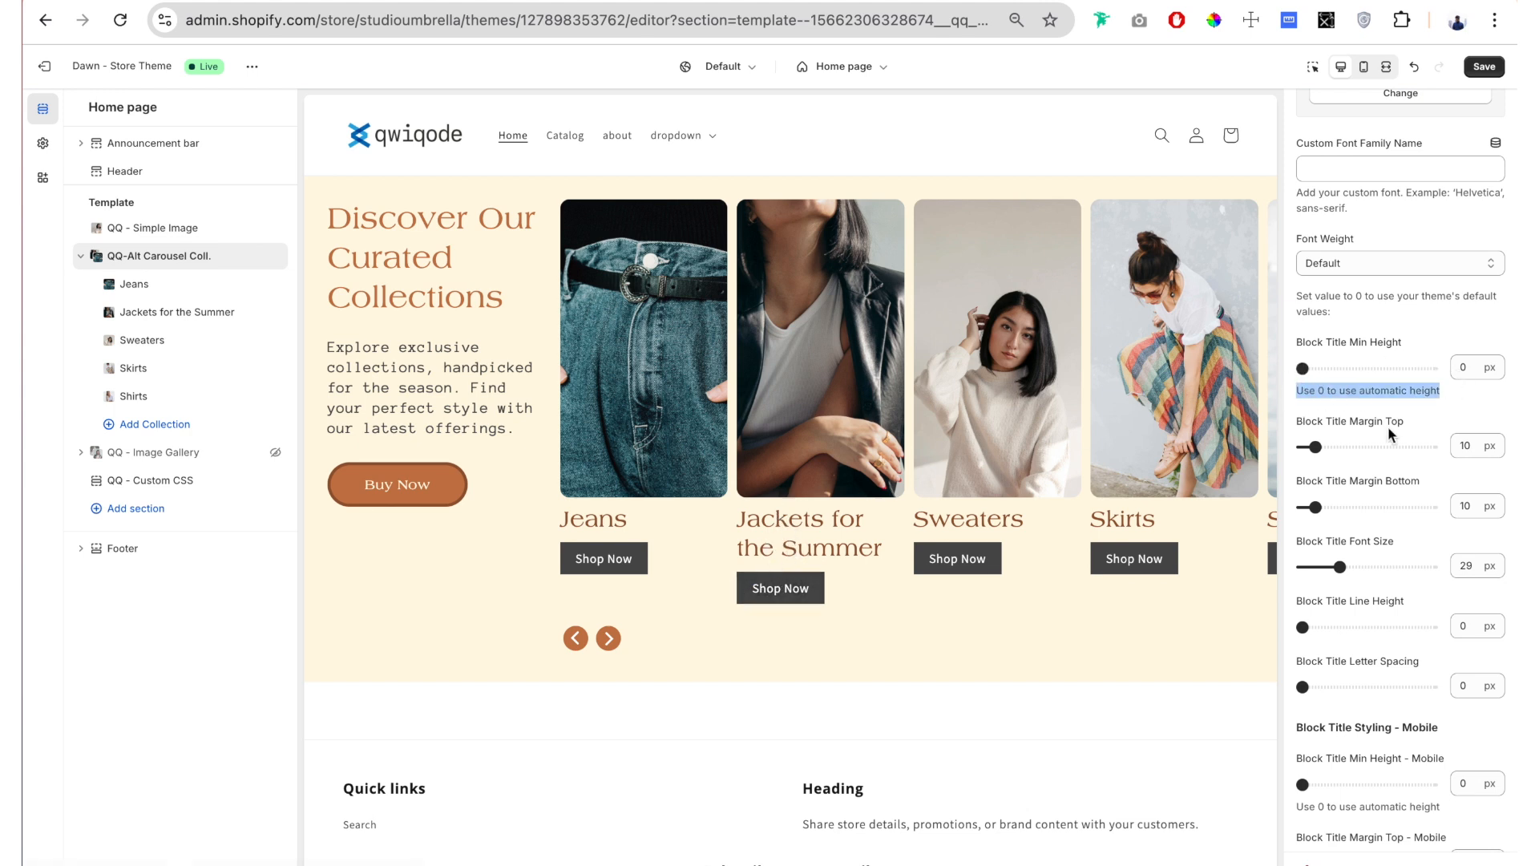
{"action": "scroll", "coordinate": [1387, 304], "scroll_direction": "down", "scroll_amount": 2}
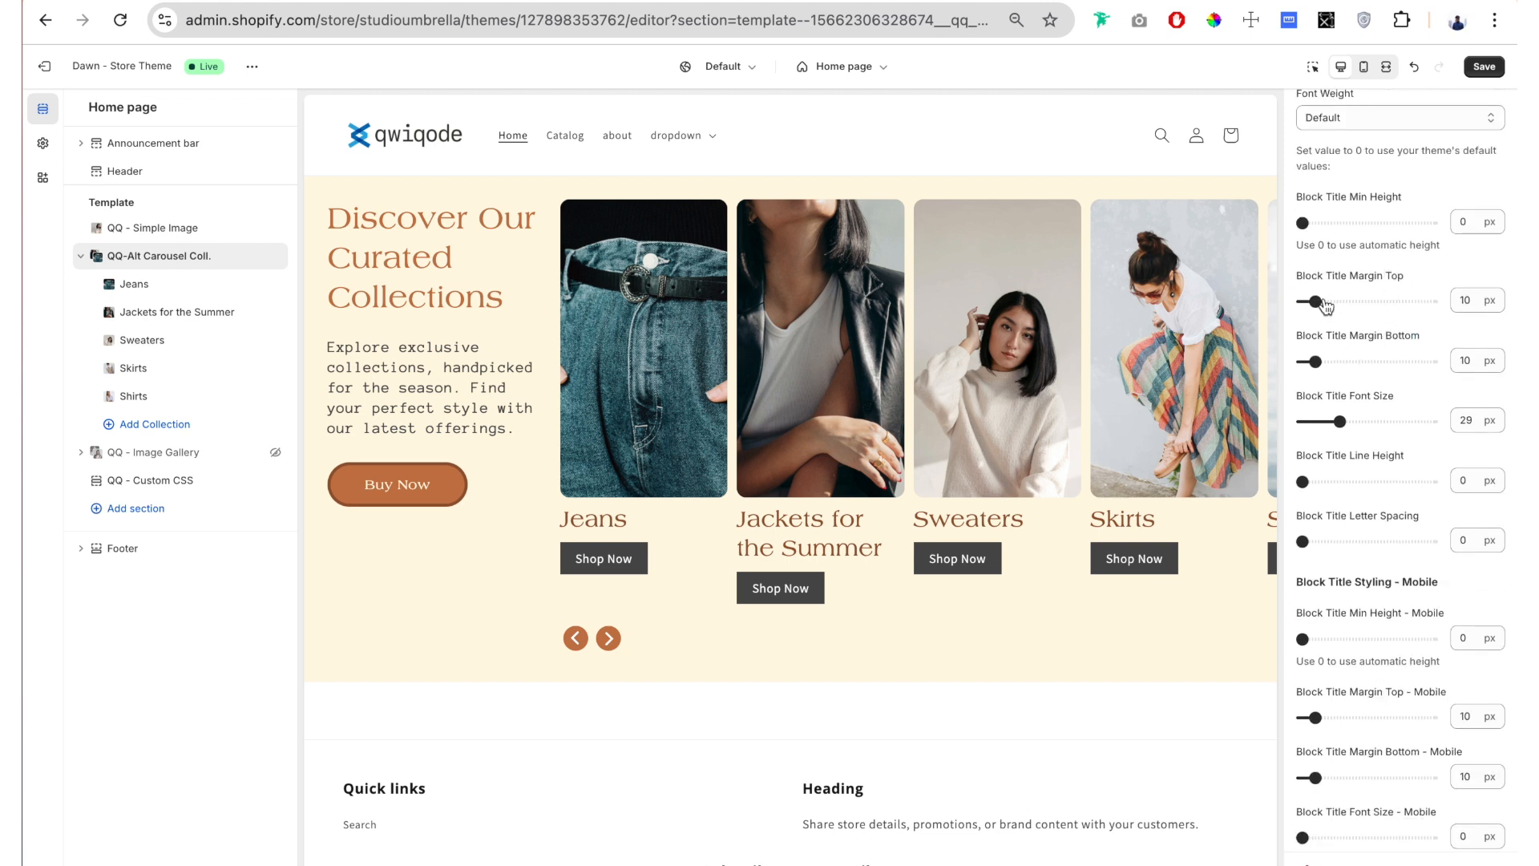
{"action": "left_click_drag", "start_coordinate": [1327, 305], "coordinate": [1345, 302]}
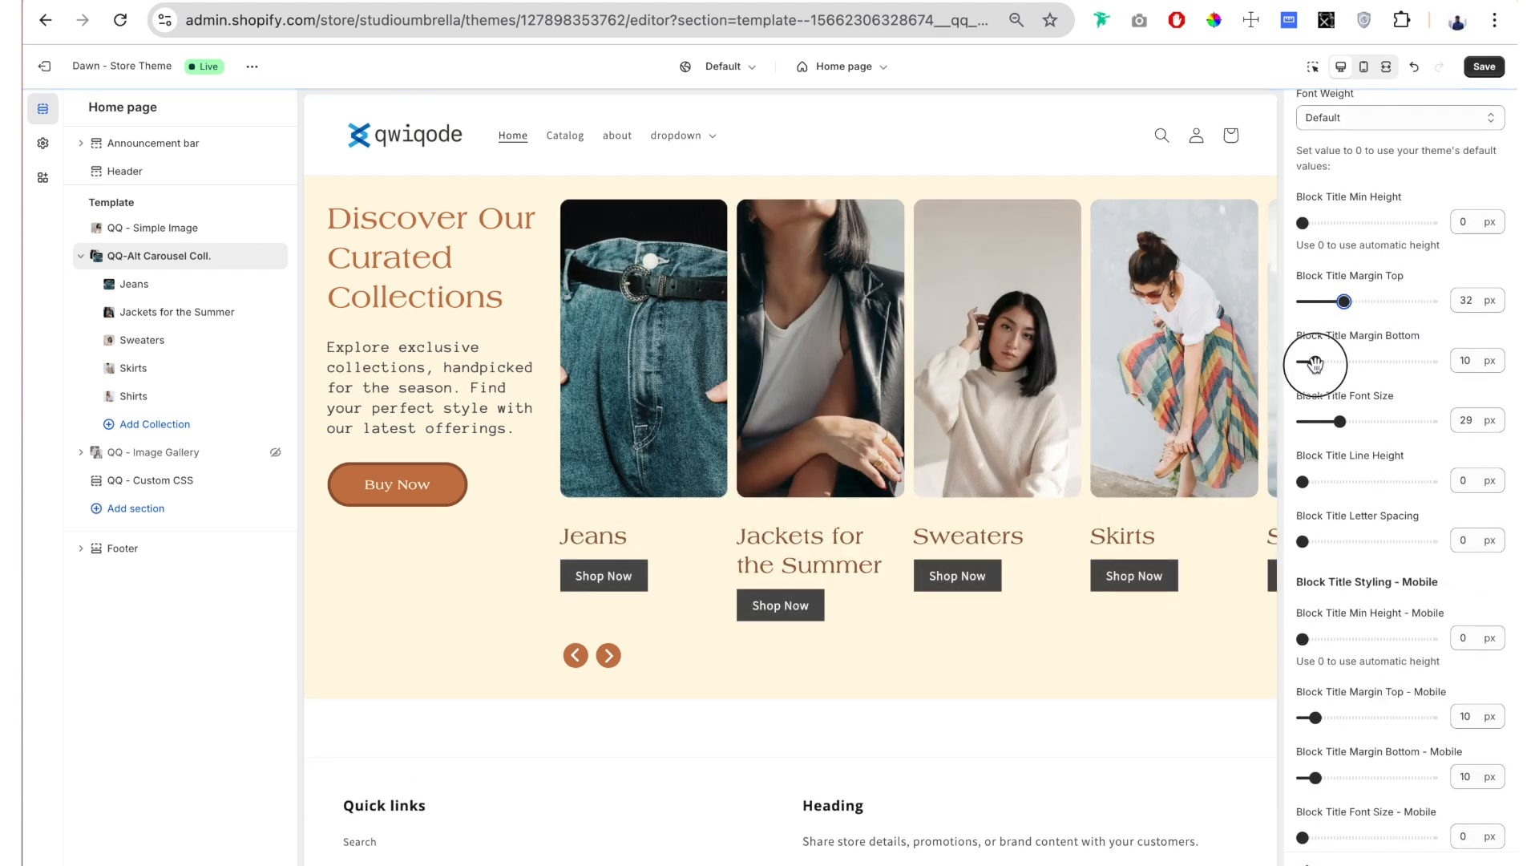
{"action": "mouse_move", "coordinate": [1315, 365]}
{"action": "left_mouse_down"}
{"action": "mouse_move", "coordinate": [1341, 363]}
{"action": "mouse_move", "coordinate": [1318, 365]}
{"action": "left_mouse_up"}
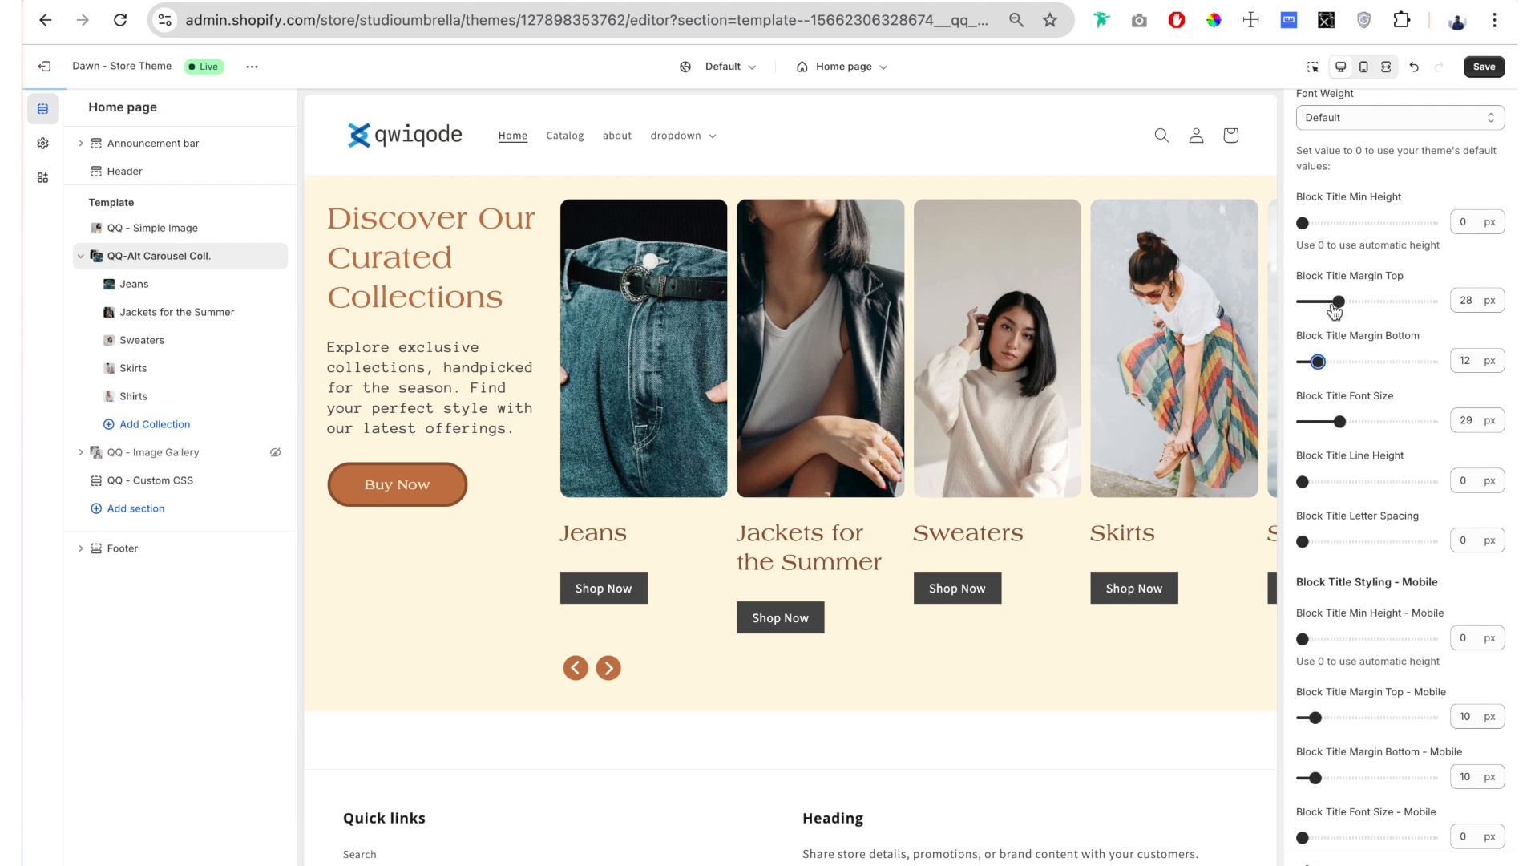
{"action": "left_click_drag", "start_coordinate": [1337, 302], "coordinate": [1316, 301]}
Step: Review the remaining Block Title settings, their mobile counterparts and the start of the Button Styling settings
{"action": "scroll", "coordinate": [1385, 273], "scroll_direction": "down", "scroll_amount": 2}
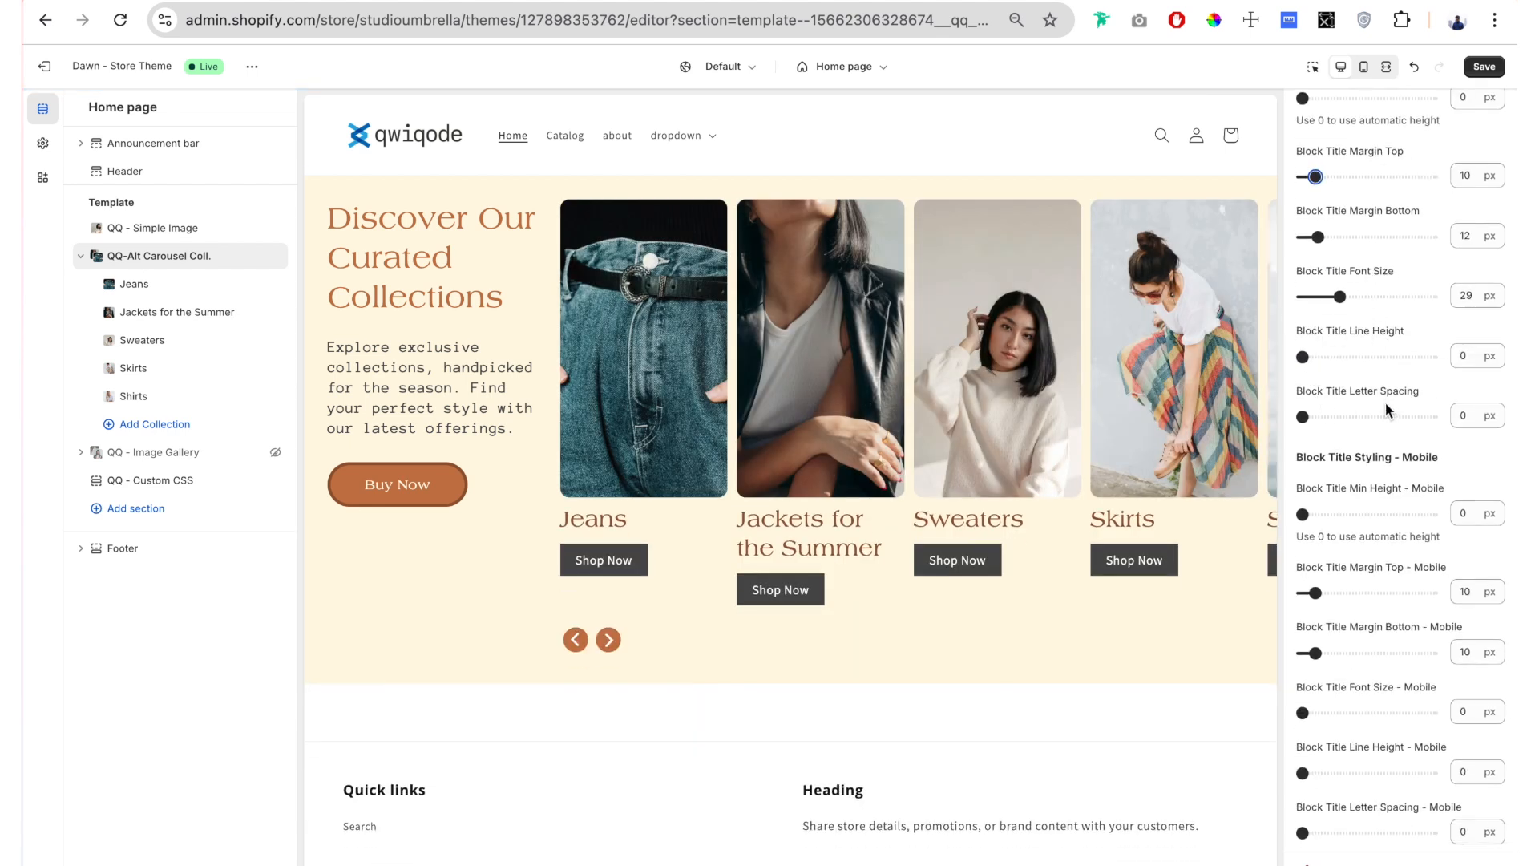
{"action": "scroll", "coordinate": [1371, 377], "scroll_direction": "down", "scroll_amount": 3}
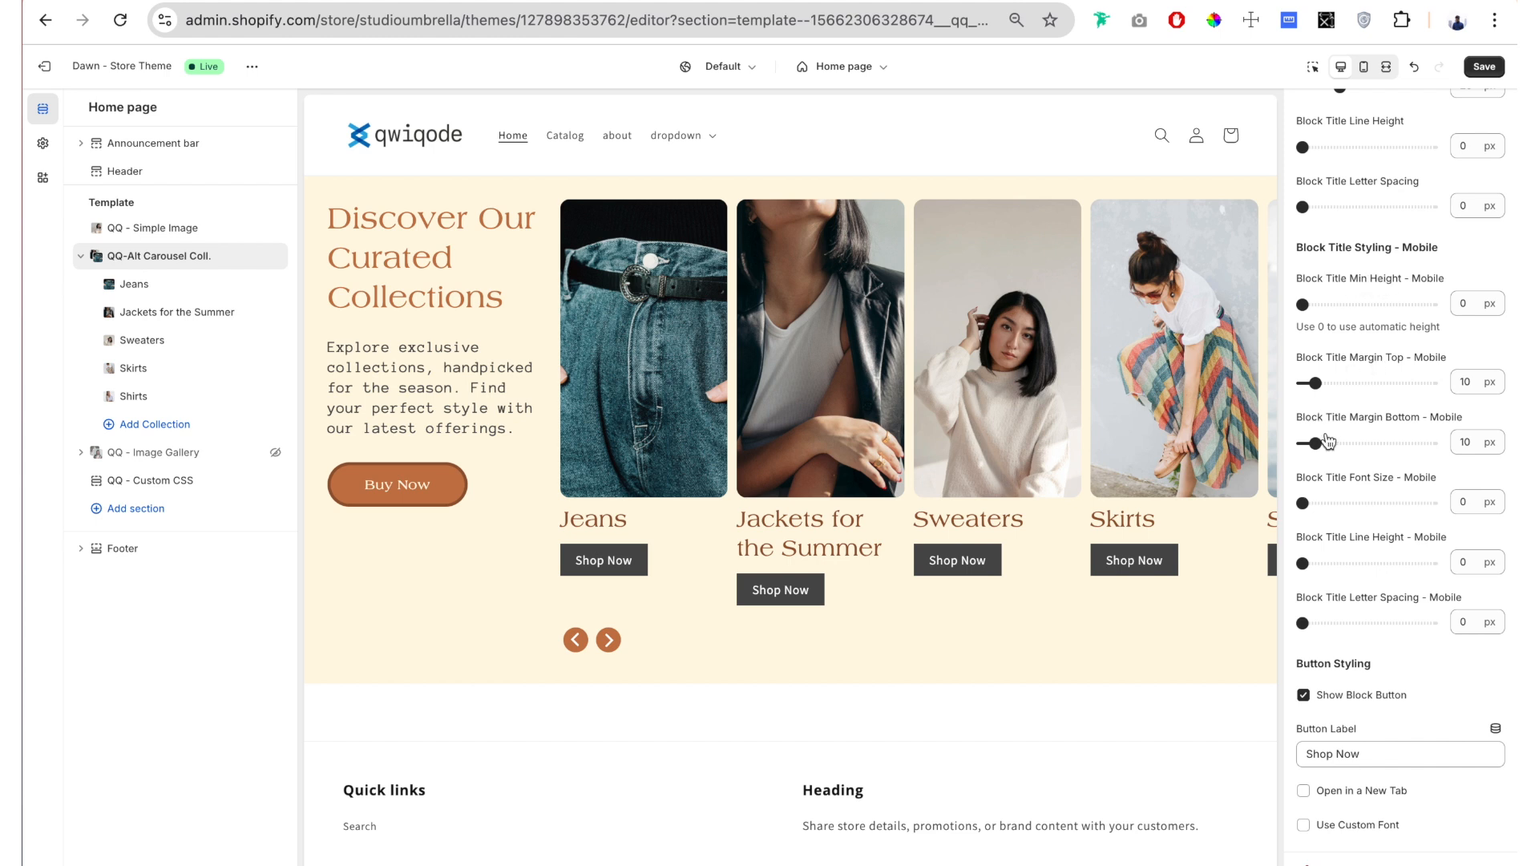
{"action": "scroll", "coordinate": [1383, 413], "scroll_direction": "down", "scroll_amount": 1}
{"action": "scroll", "coordinate": [1367, 397], "scroll_direction": "up", "scroll_amount": 1}
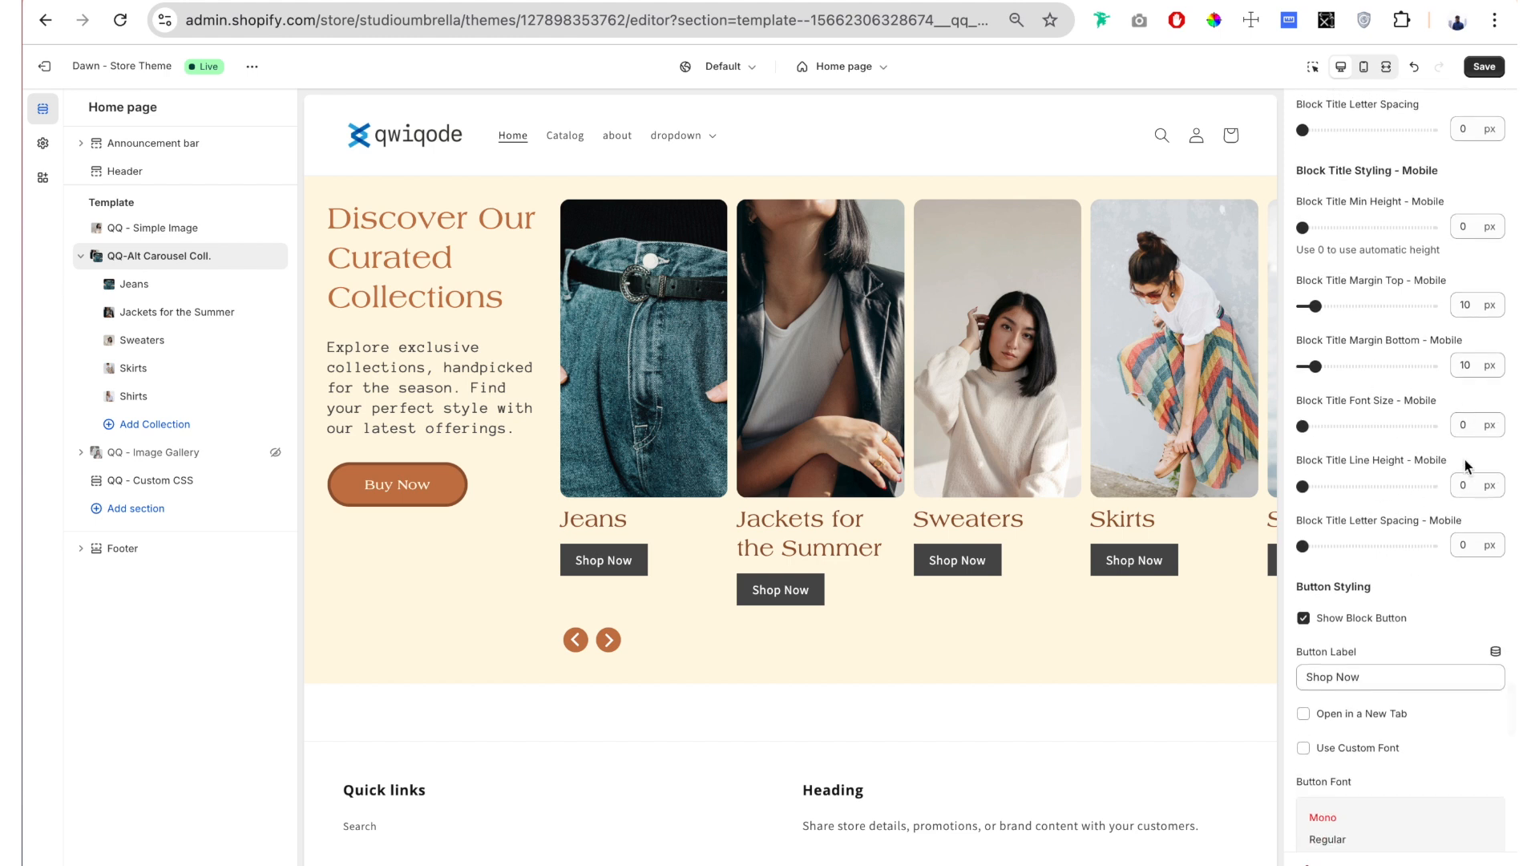
{"action": "scroll", "coordinate": [1397, 521], "scroll_direction": "down", "scroll_amount": 4}
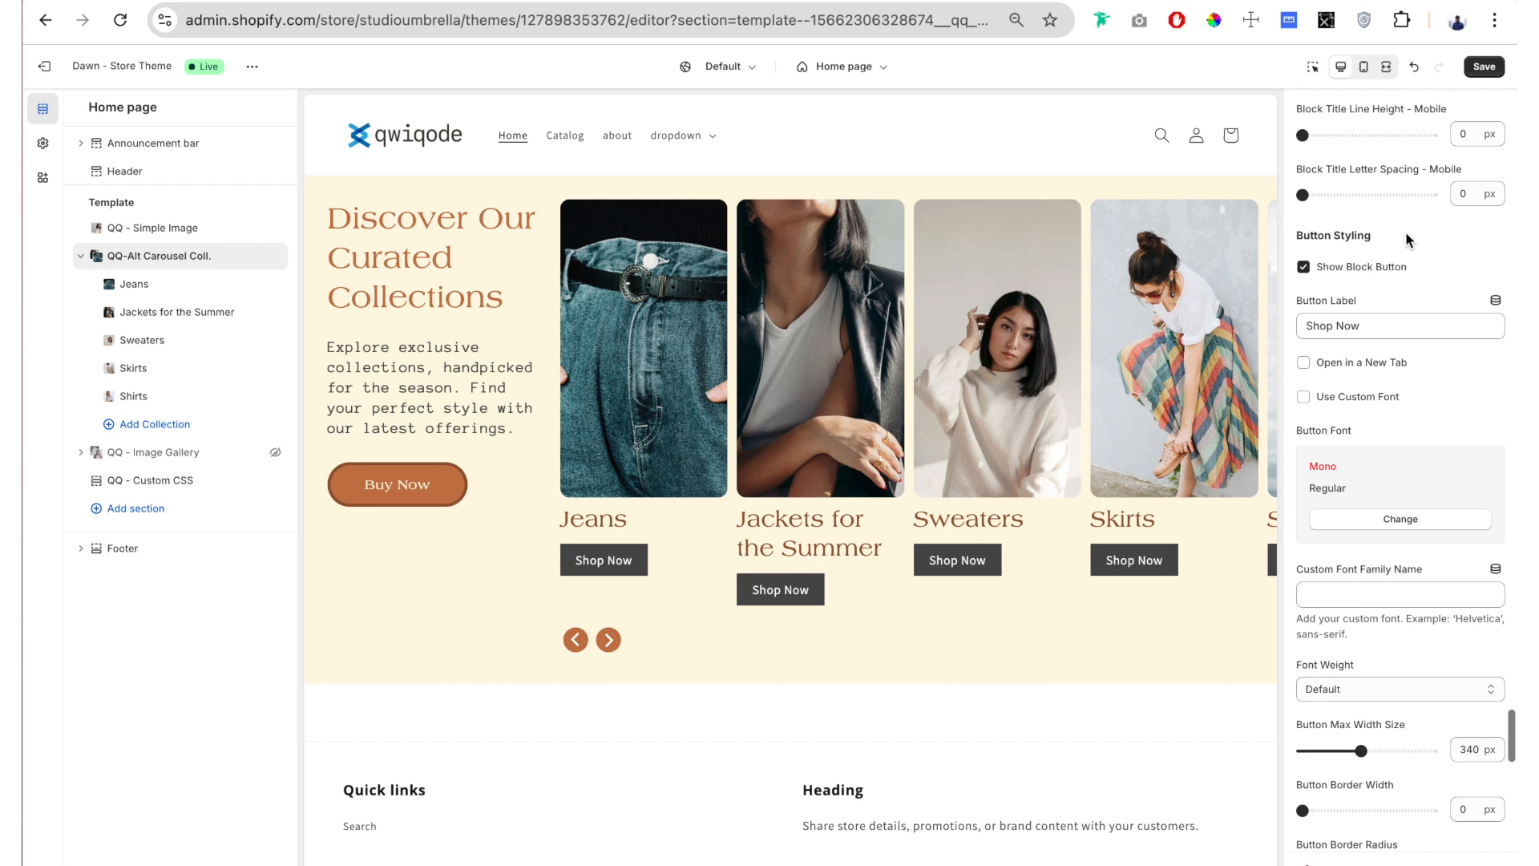
{"action": "left_click_drag", "start_coordinate": [1402, 232], "coordinate": [1355, 228]}
{"action": "left_click", "coordinate": [1355, 227]}
{"action": "scroll", "coordinate": [1354, 230], "scroll_direction": "up", "scroll_amount": 1}
{"action": "scroll", "coordinate": [780, 591], "scroll_direction": "up", "scroll_amount": 1}
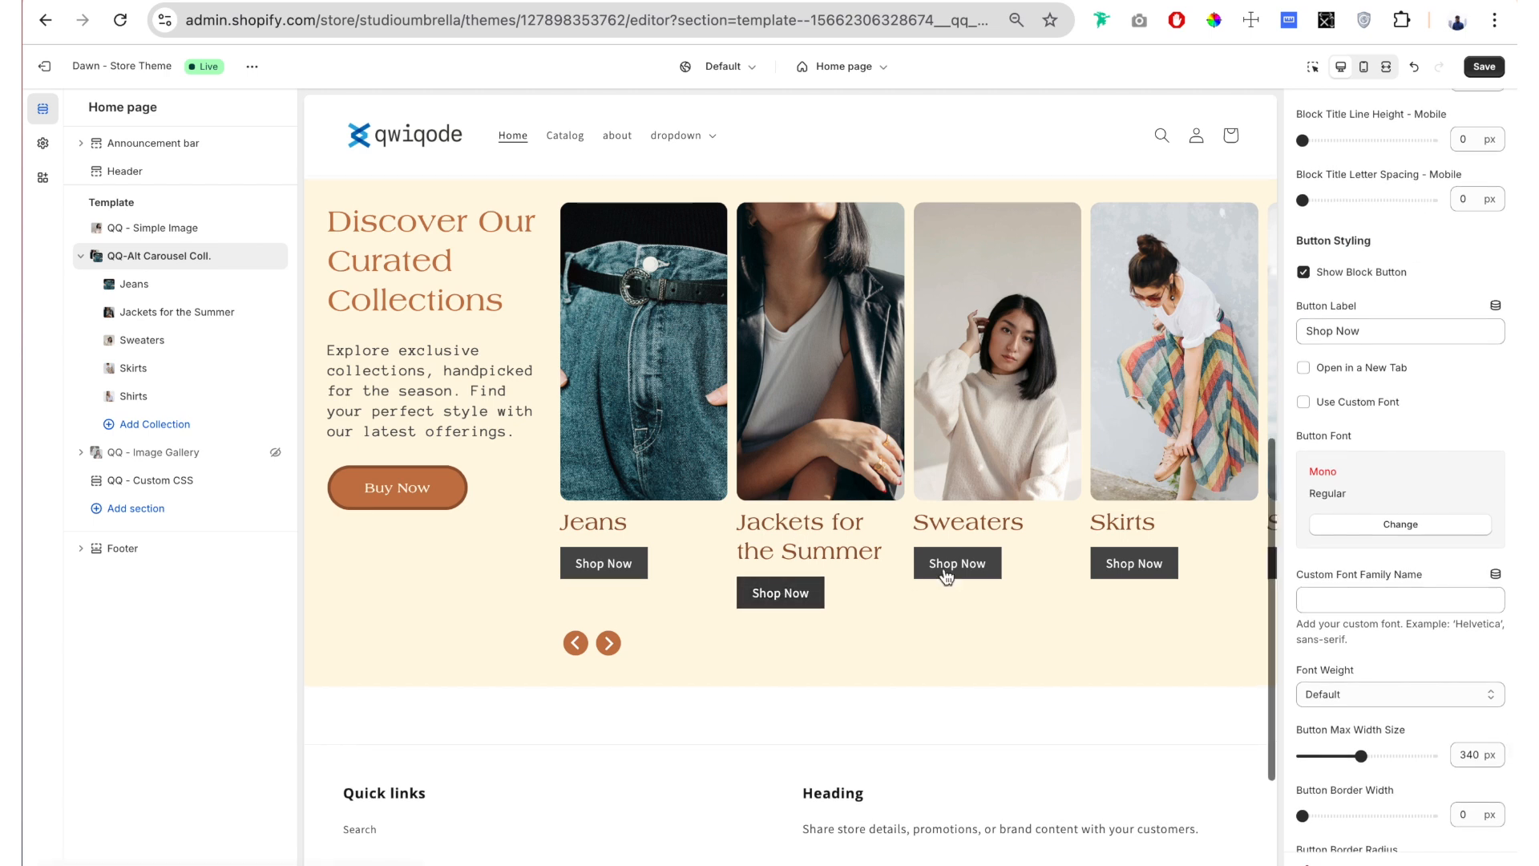
Step: Try hiding the slide buttons by disabling Show Block Button, and enable the option again
{"action": "scroll", "coordinate": [1374, 271], "scroll_direction": "up", "scroll_amount": 1}
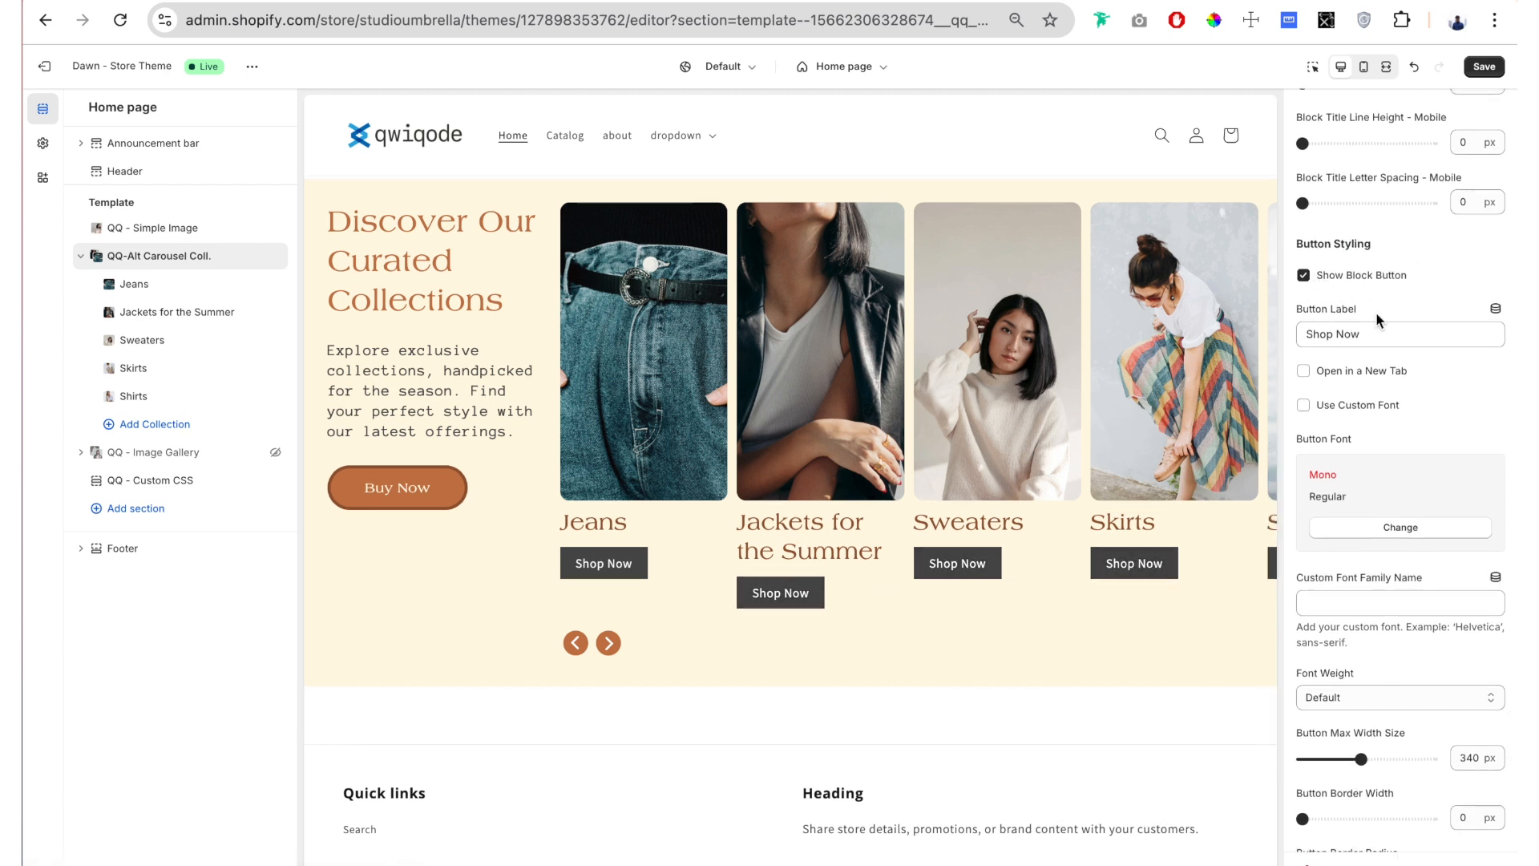
{"action": "left_click", "coordinate": [1301, 278]}
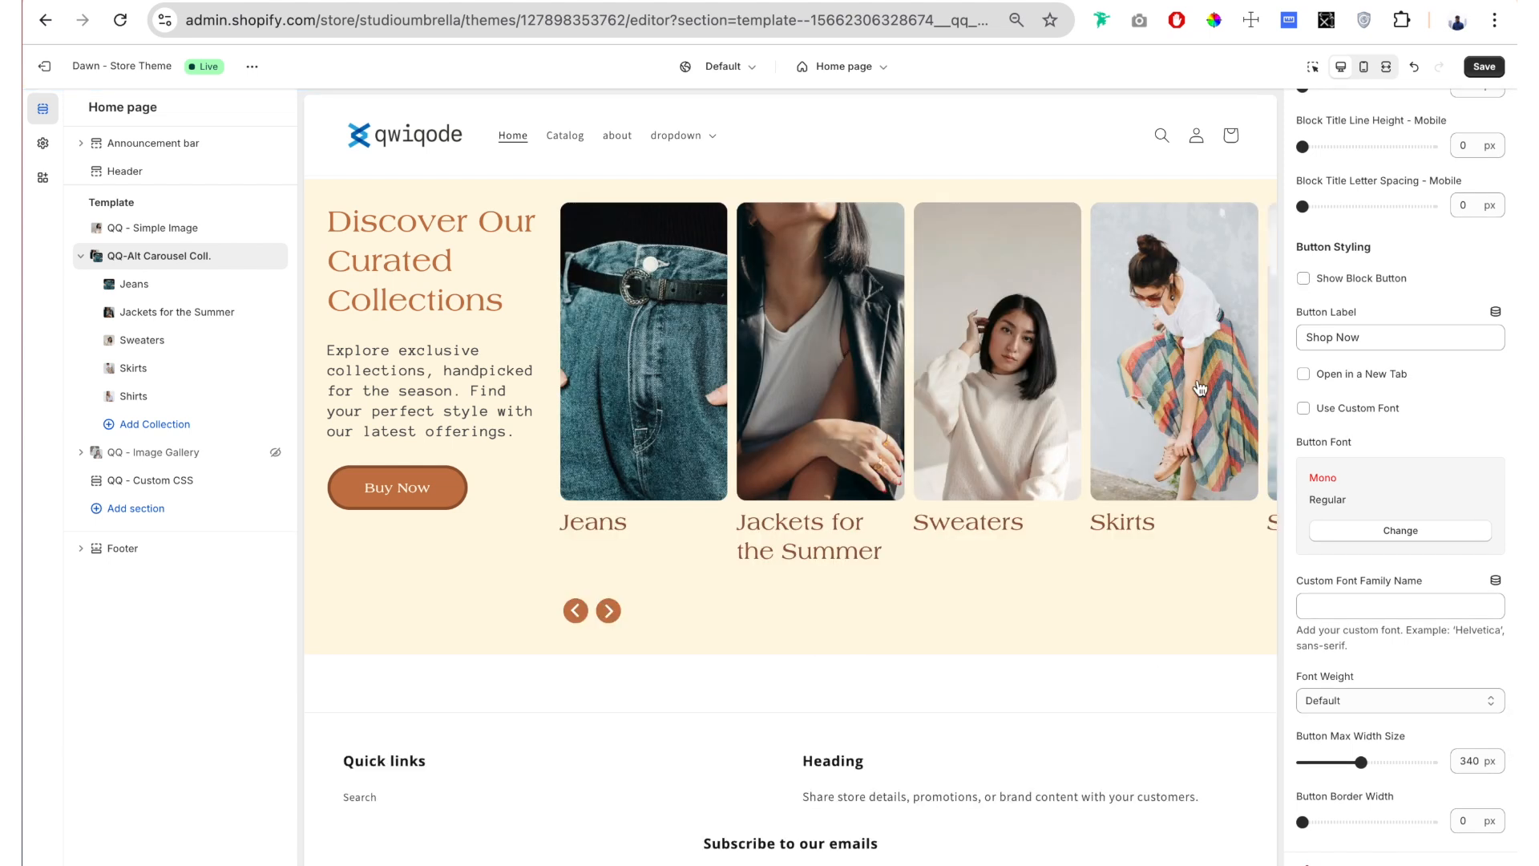
{"action": "left_click", "coordinate": [1303, 278]}
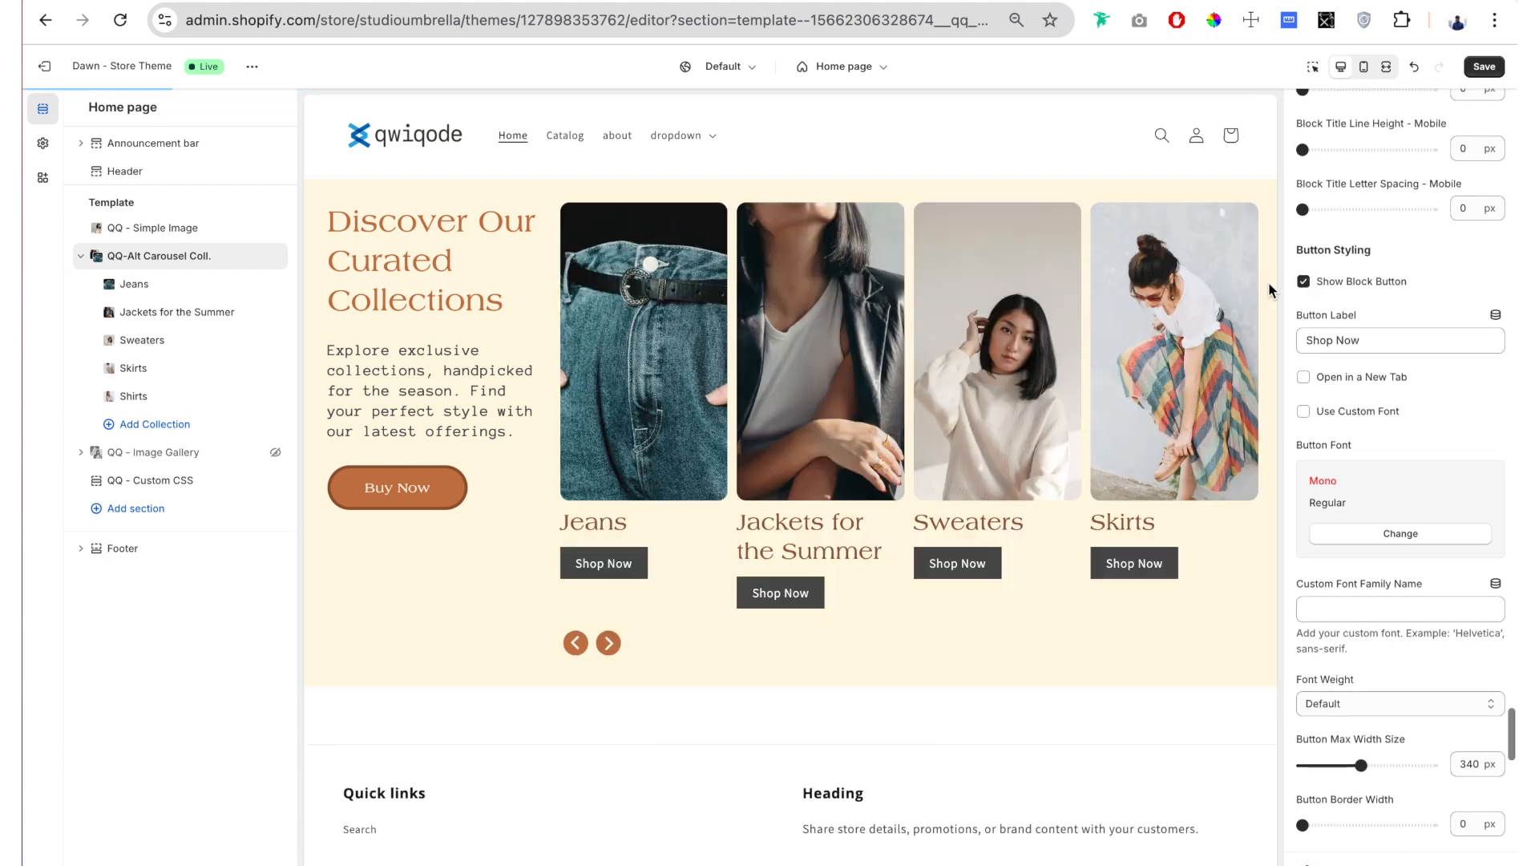
Step: Change the slides' Button Label to "Learn More"
{"action": "scroll", "coordinate": [1378, 218], "scroll_direction": "down", "scroll_amount": 2}
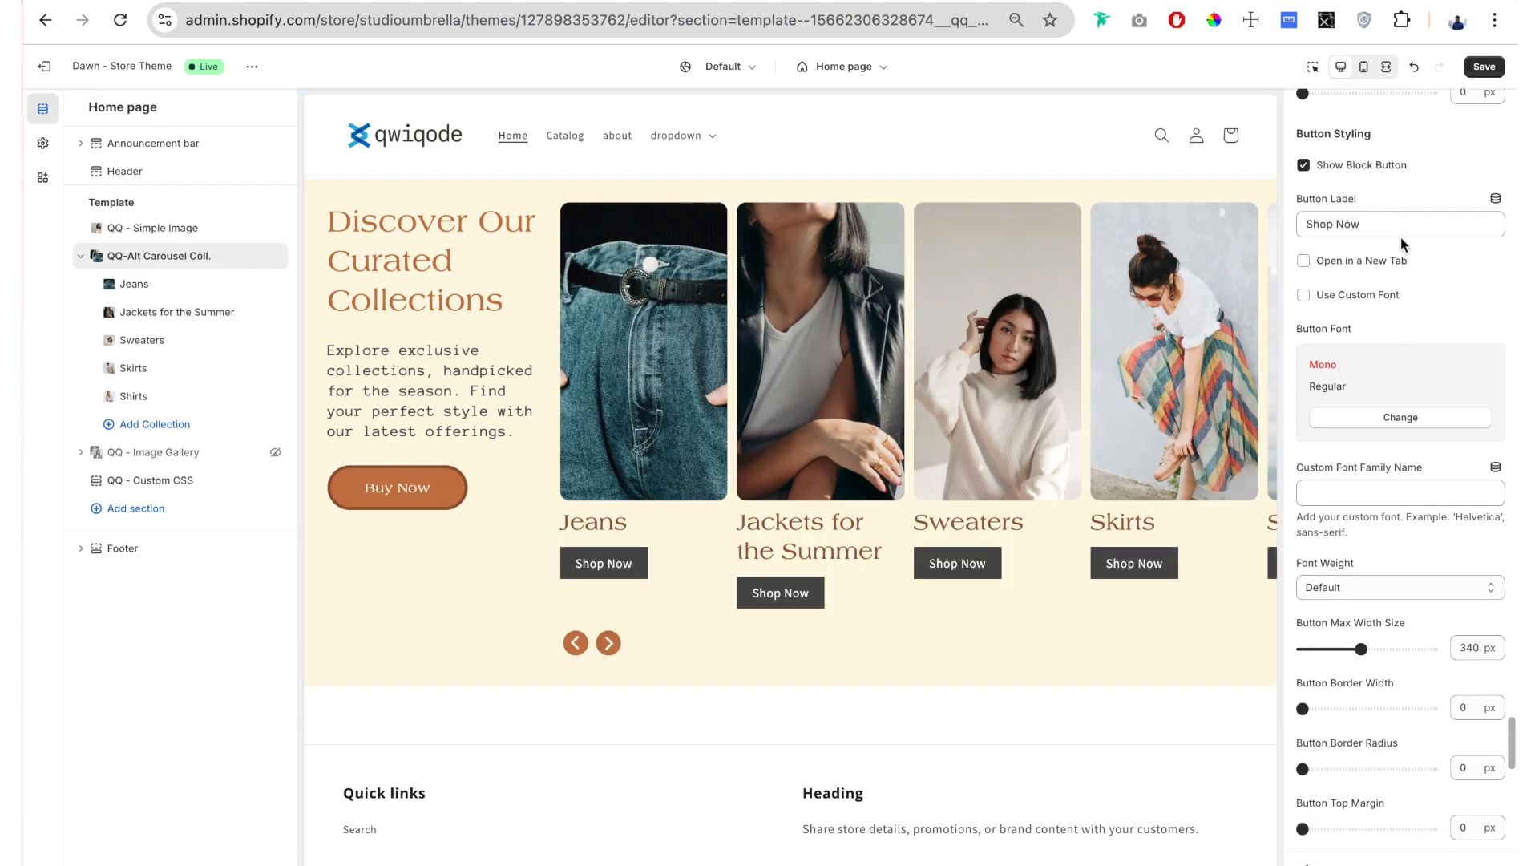
{"action": "left_click_drag", "start_coordinate": [1398, 224], "coordinate": [1283, 222]}
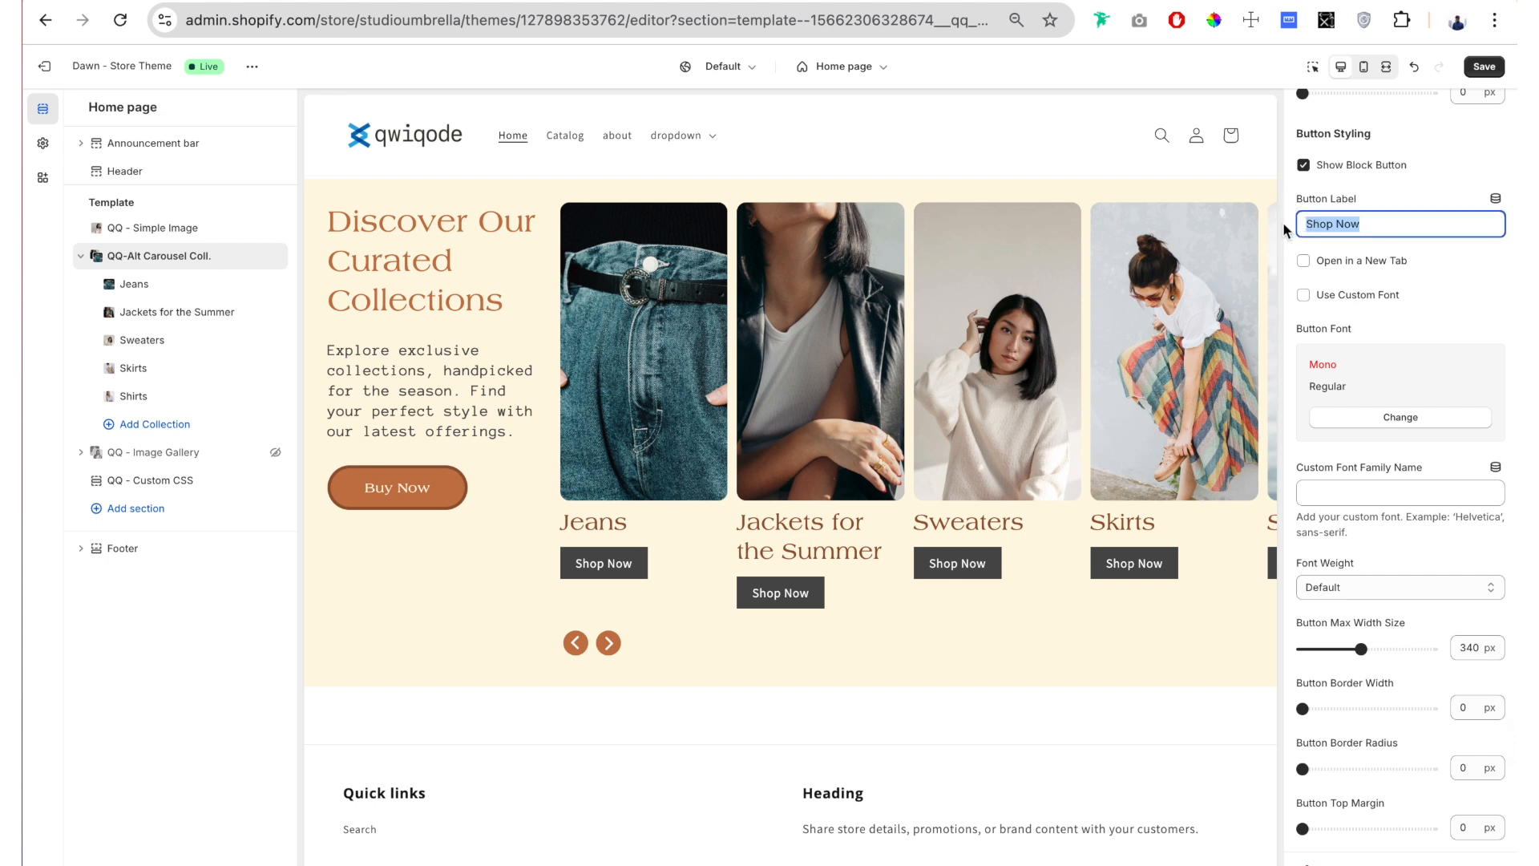
{"action": "type", "text": "Learn More"}
{"action": "left_click_drag", "start_coordinate": [1366, 235], "coordinate": [1287, 235]}
Step: Enable a custom font for the slide buttons and choose Anonymous Pro as the Button Font
{"action": "scroll", "coordinate": [1359, 238], "scroll_direction": "down", "scroll_amount": 1}
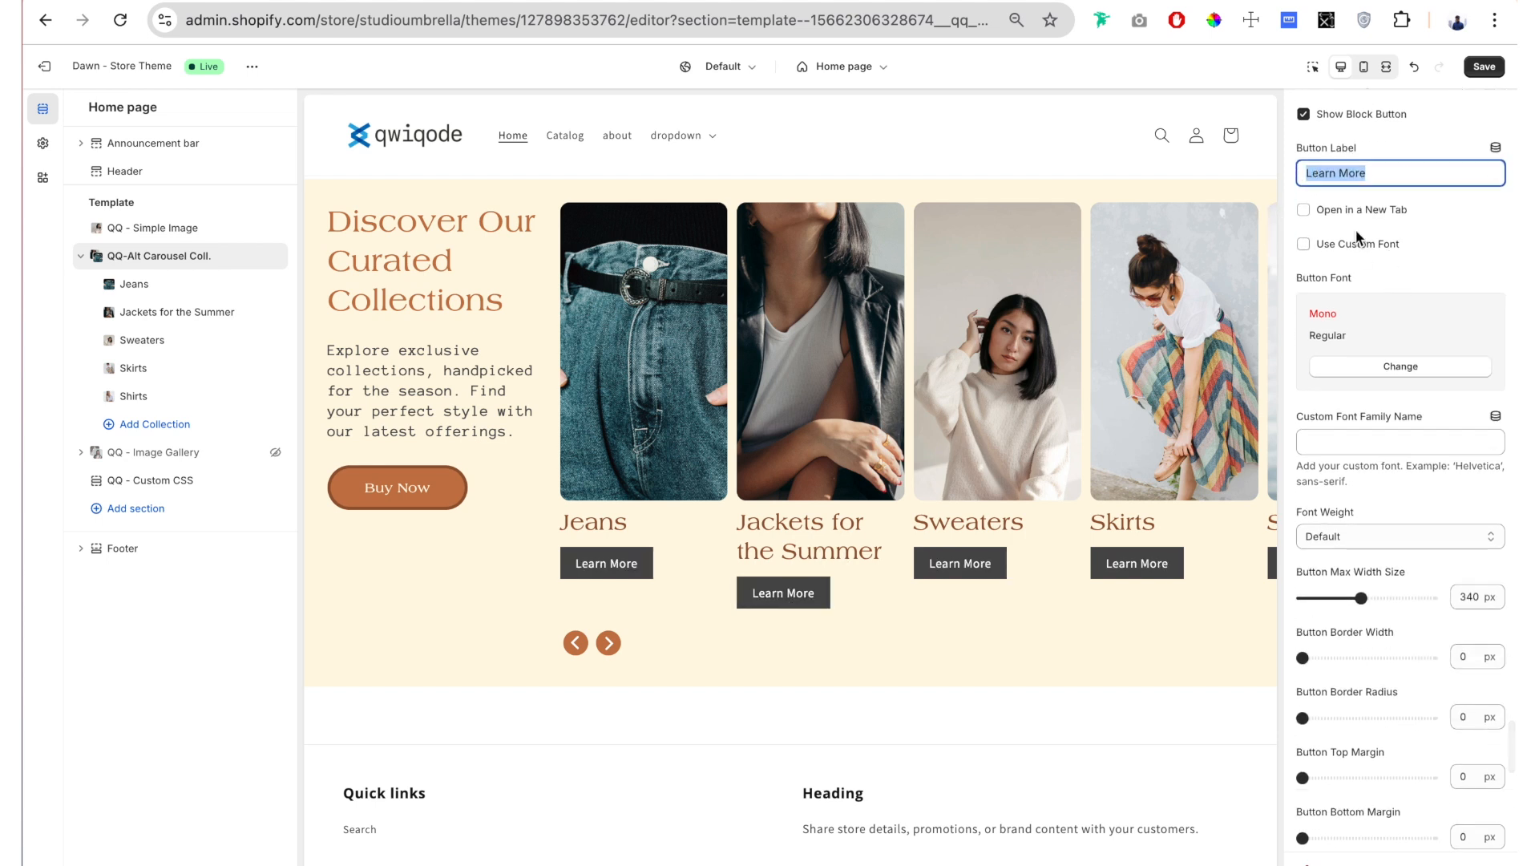
{"action": "scroll", "coordinate": [1319, 208], "scroll_direction": "down", "scroll_amount": 1}
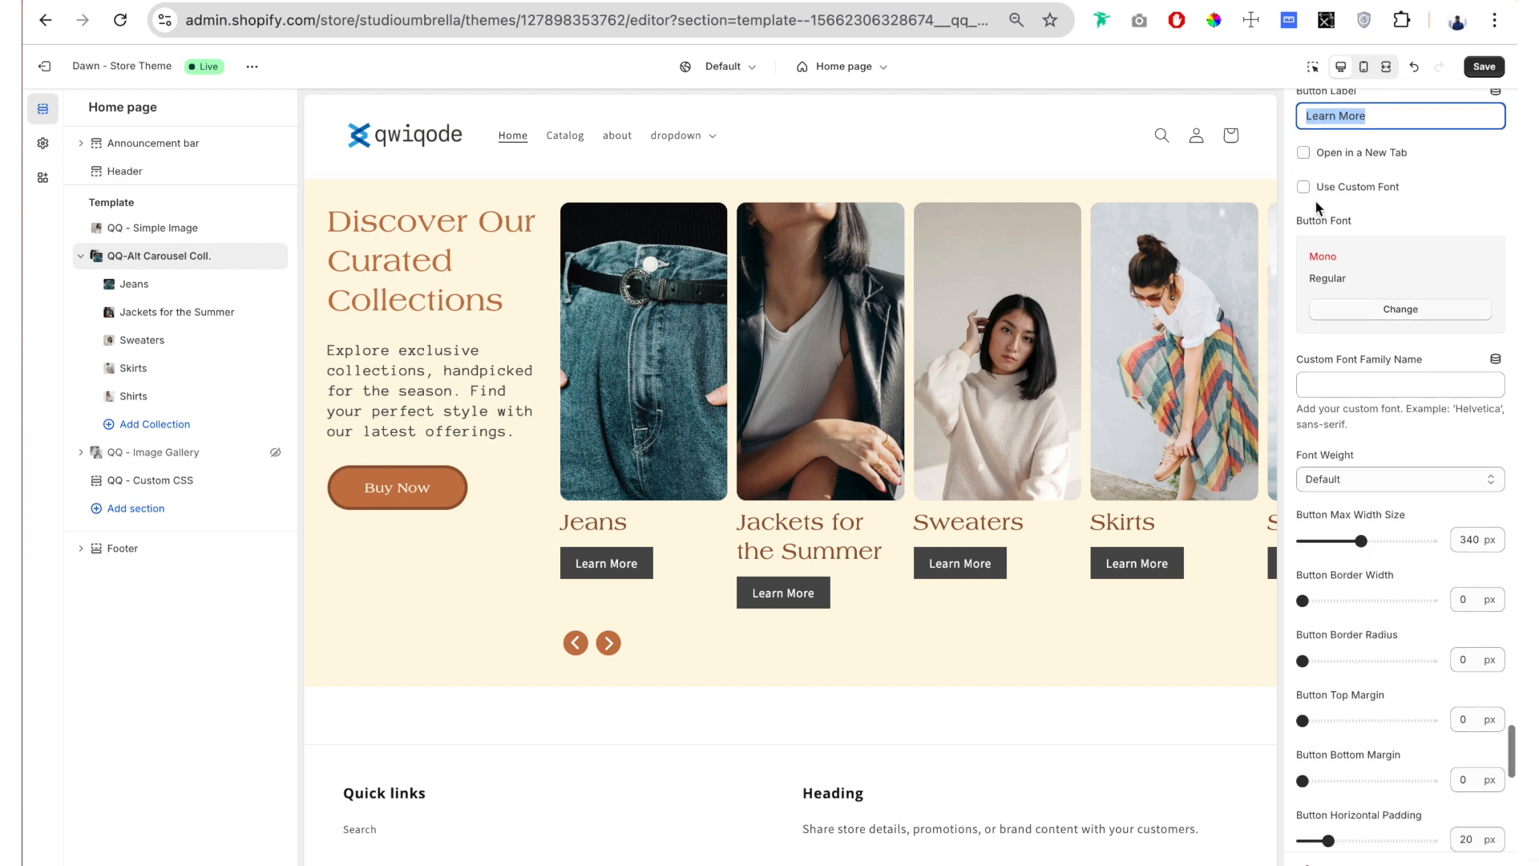
{"action": "left_click", "coordinate": [1317, 190]}
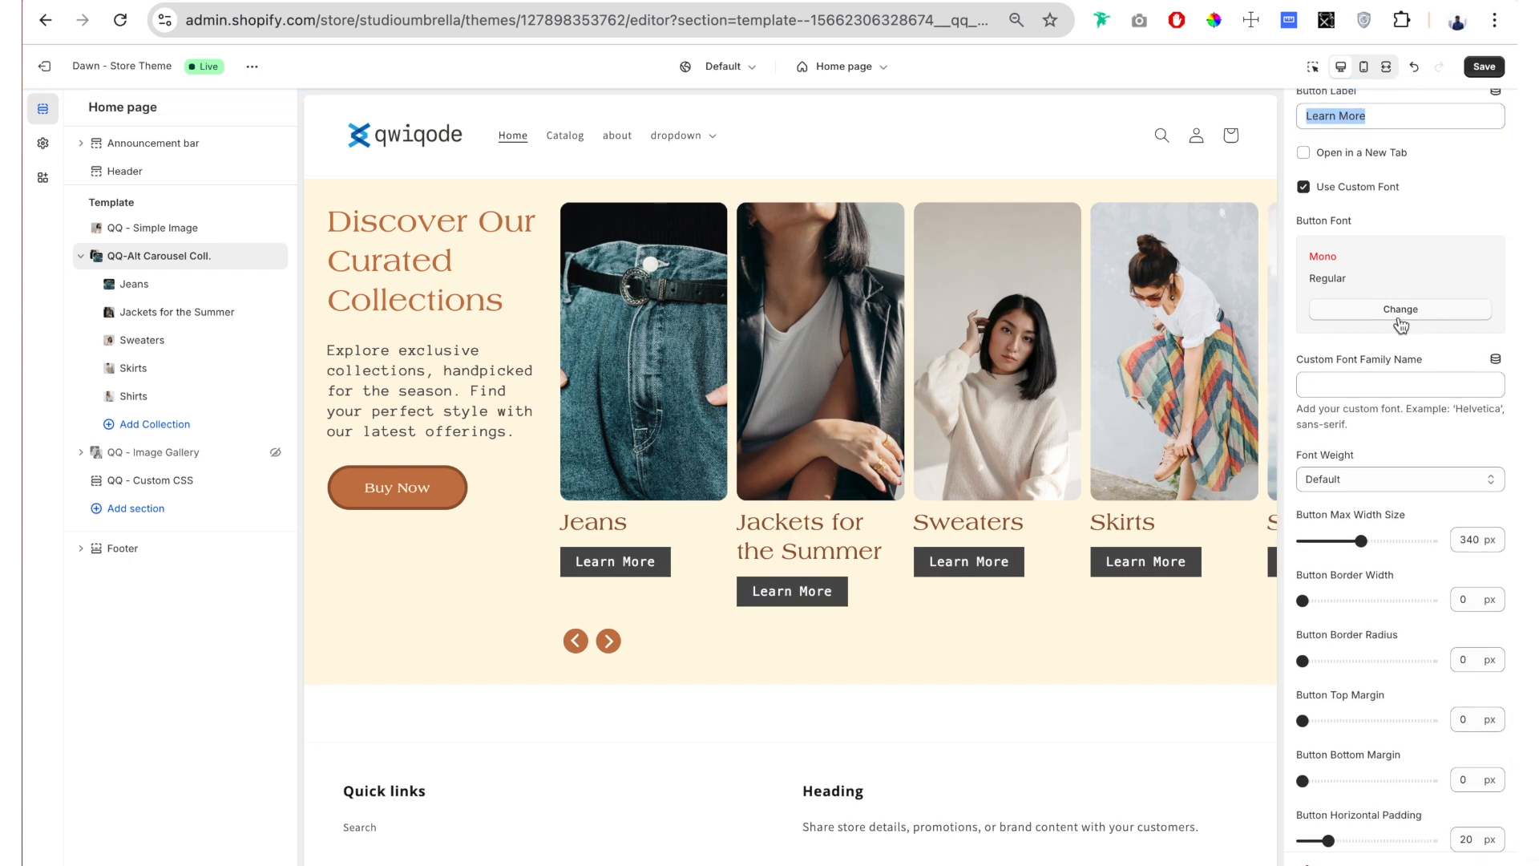
{"action": "left_click", "coordinate": [1405, 321]}
{"action": "scroll", "coordinate": [1410, 521], "scroll_direction": "down", "scroll_amount": 3}
{"action": "scroll", "coordinate": [1407, 527], "scroll_direction": "down", "scroll_amount": 2}
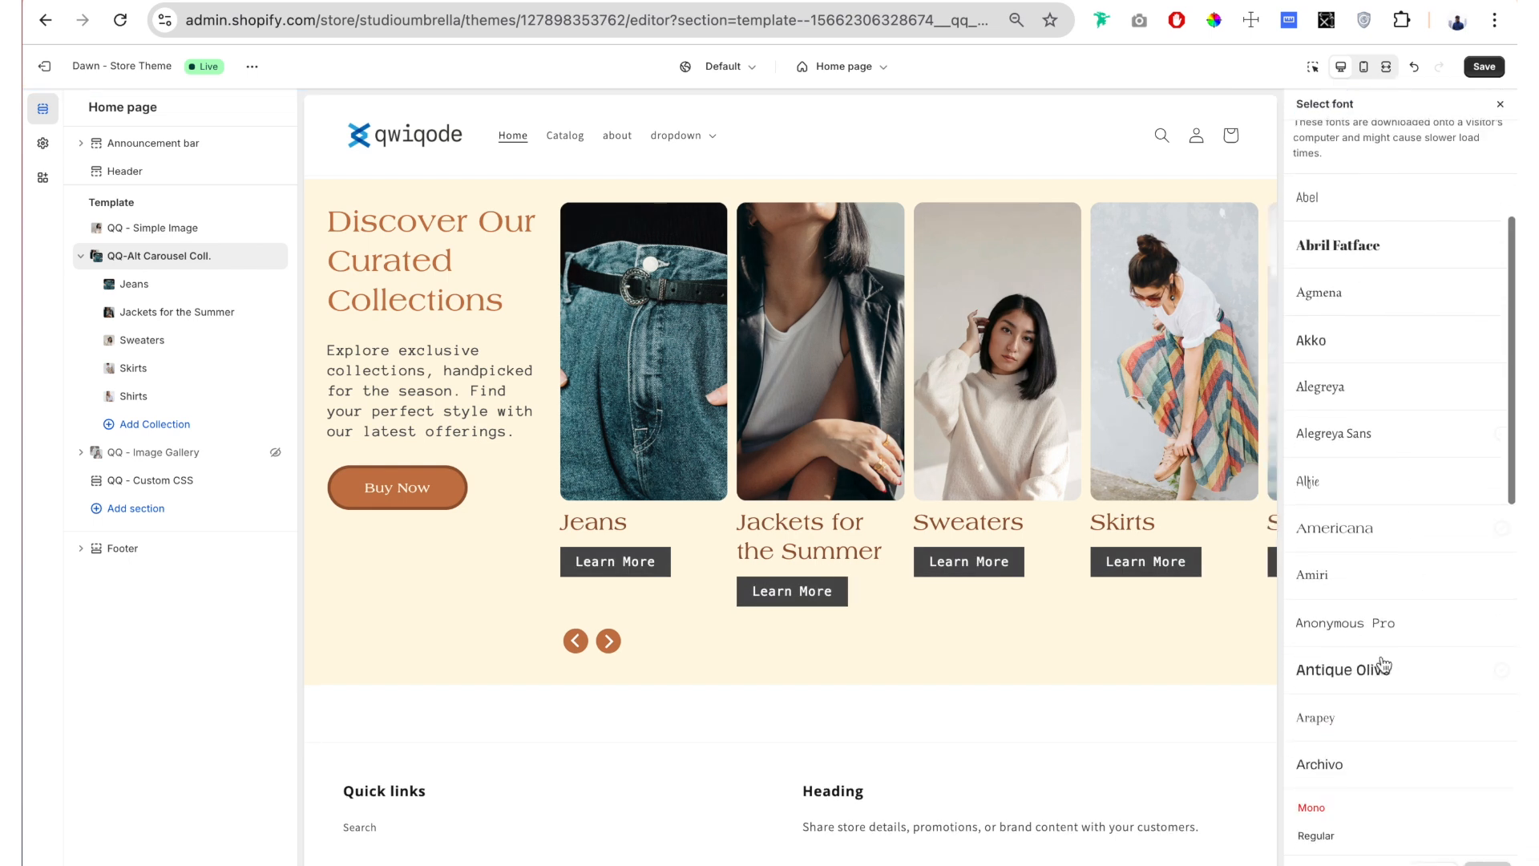
{"action": "left_click", "coordinate": [1347, 623]}
Step: Set the slide buttons' Max Width Size to 140 px, Border Radius to 50 px and Top Margin to 24 px
{"action": "scroll", "coordinate": [1341, 421], "scroll_direction": "down", "scroll_amount": 3}
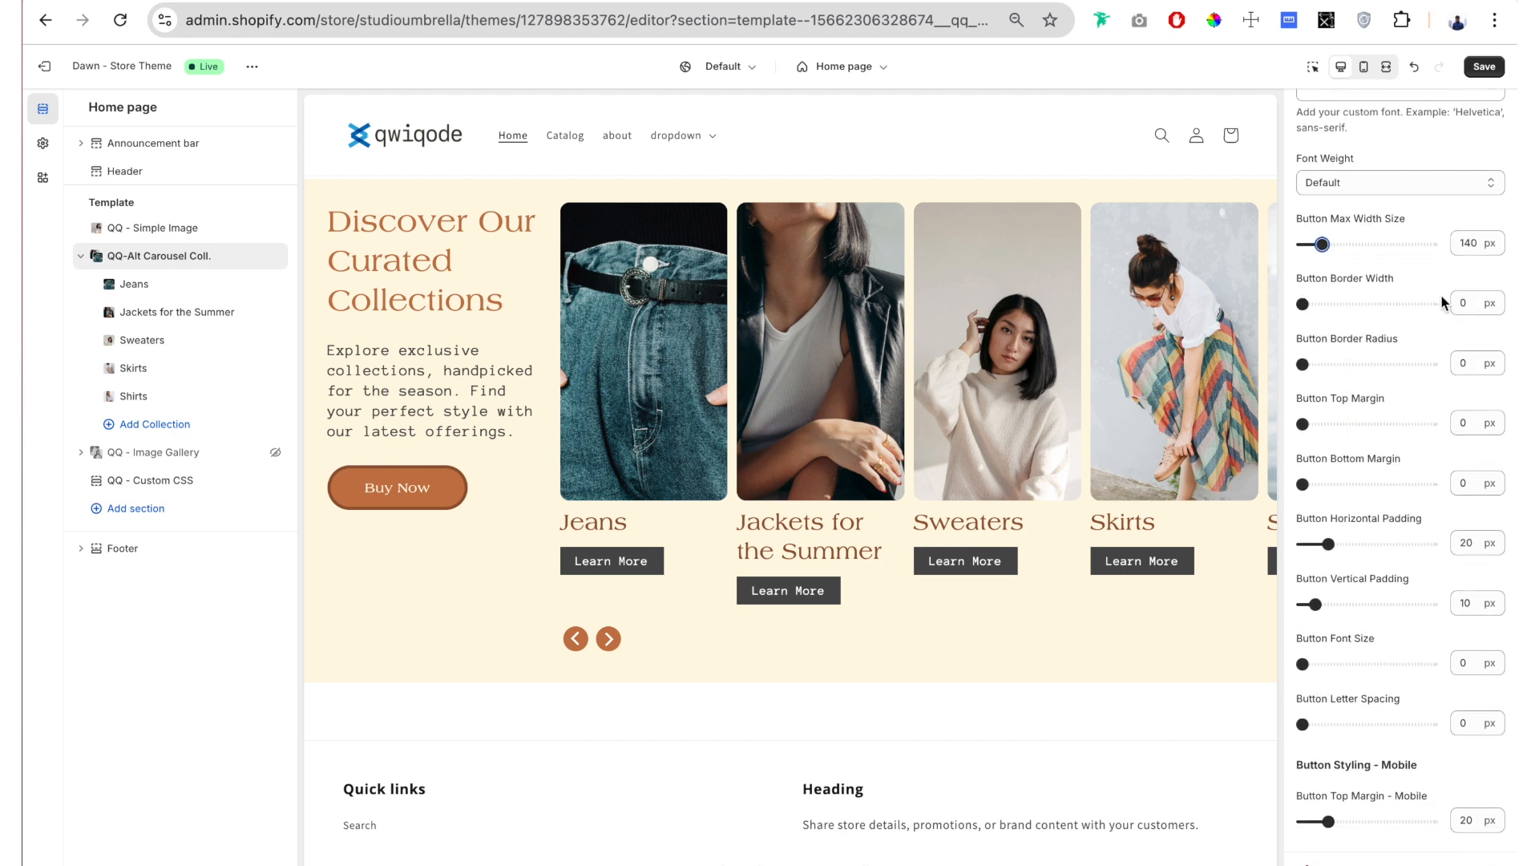
{"action": "left_click_drag", "start_coordinate": [1302, 364], "coordinate": [1333, 380]}
{"action": "scroll", "coordinate": [1341, 325], "scroll_direction": "down", "scroll_amount": 1}
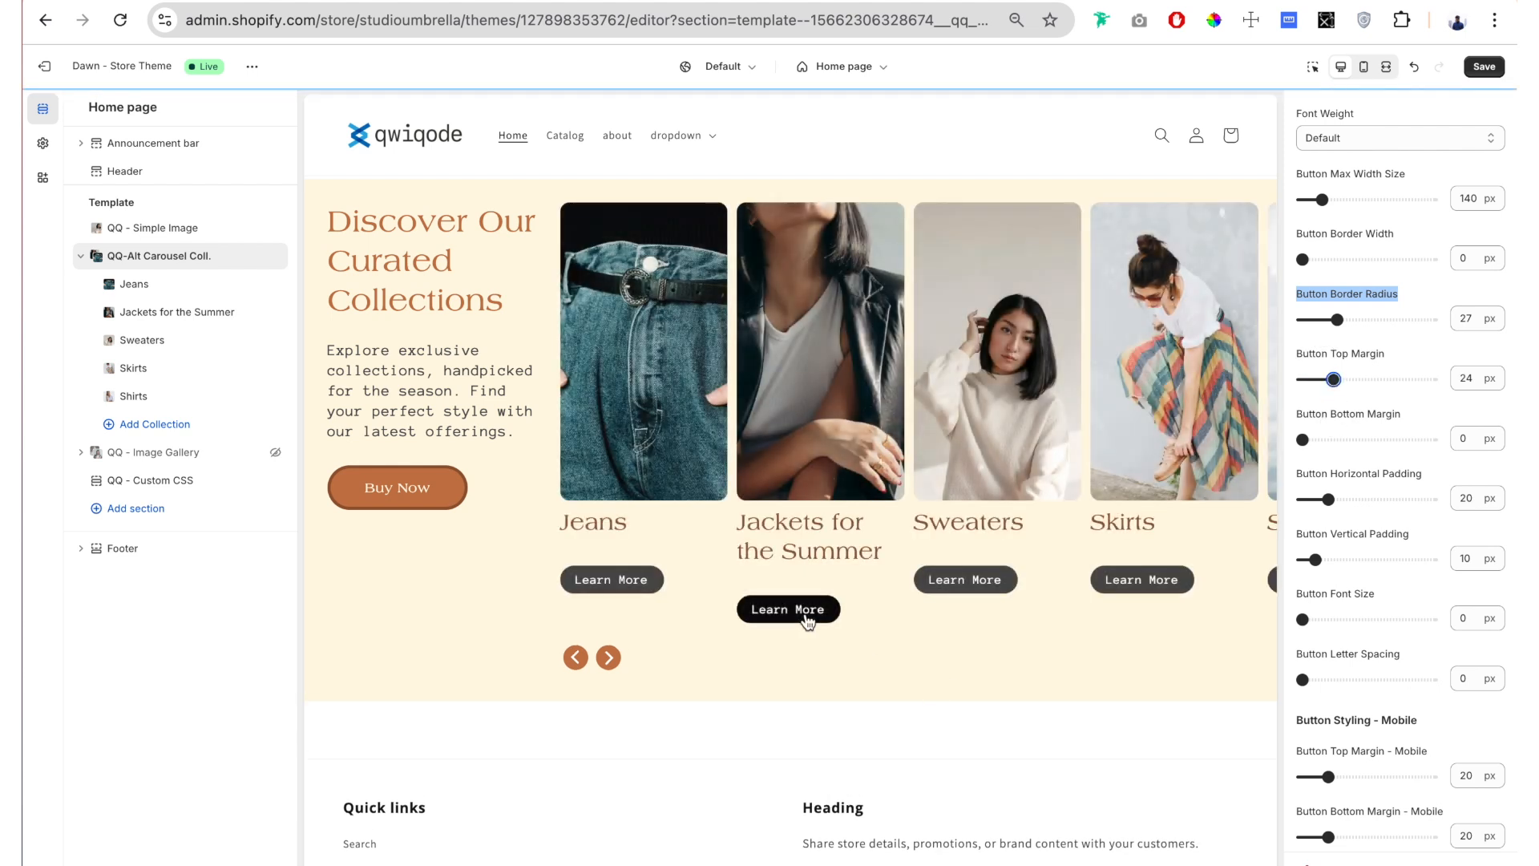
{"action": "scroll", "coordinate": [1287, 361], "scroll_direction": "down", "scroll_amount": 2}
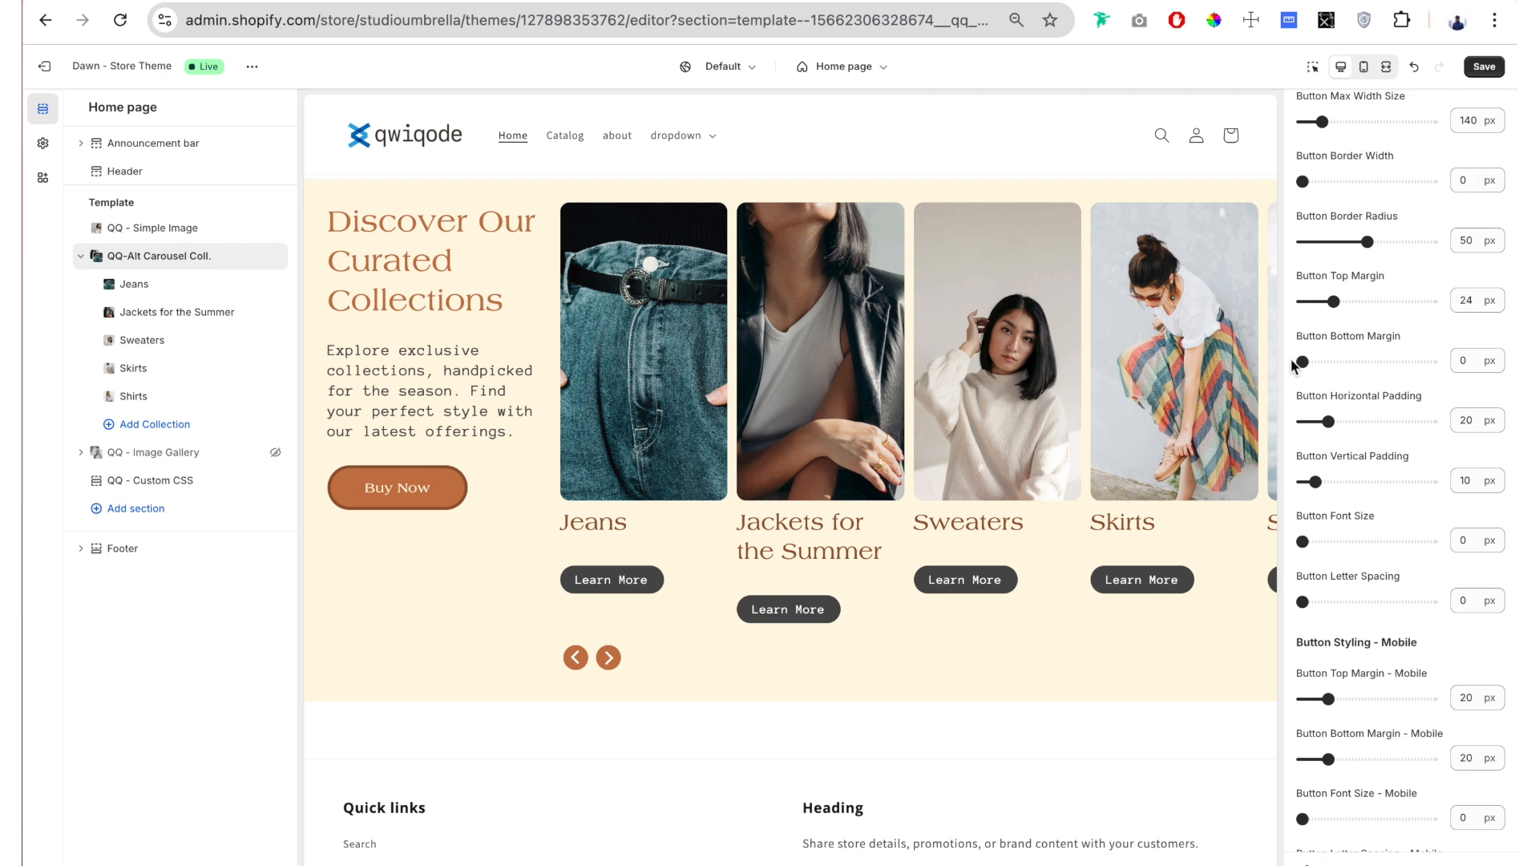
Step: Reset the Button Top Margin to 0 px and raise it to 20 px
{"action": "left_click_drag", "start_coordinate": [1335, 303], "coordinate": [1257, 299]}
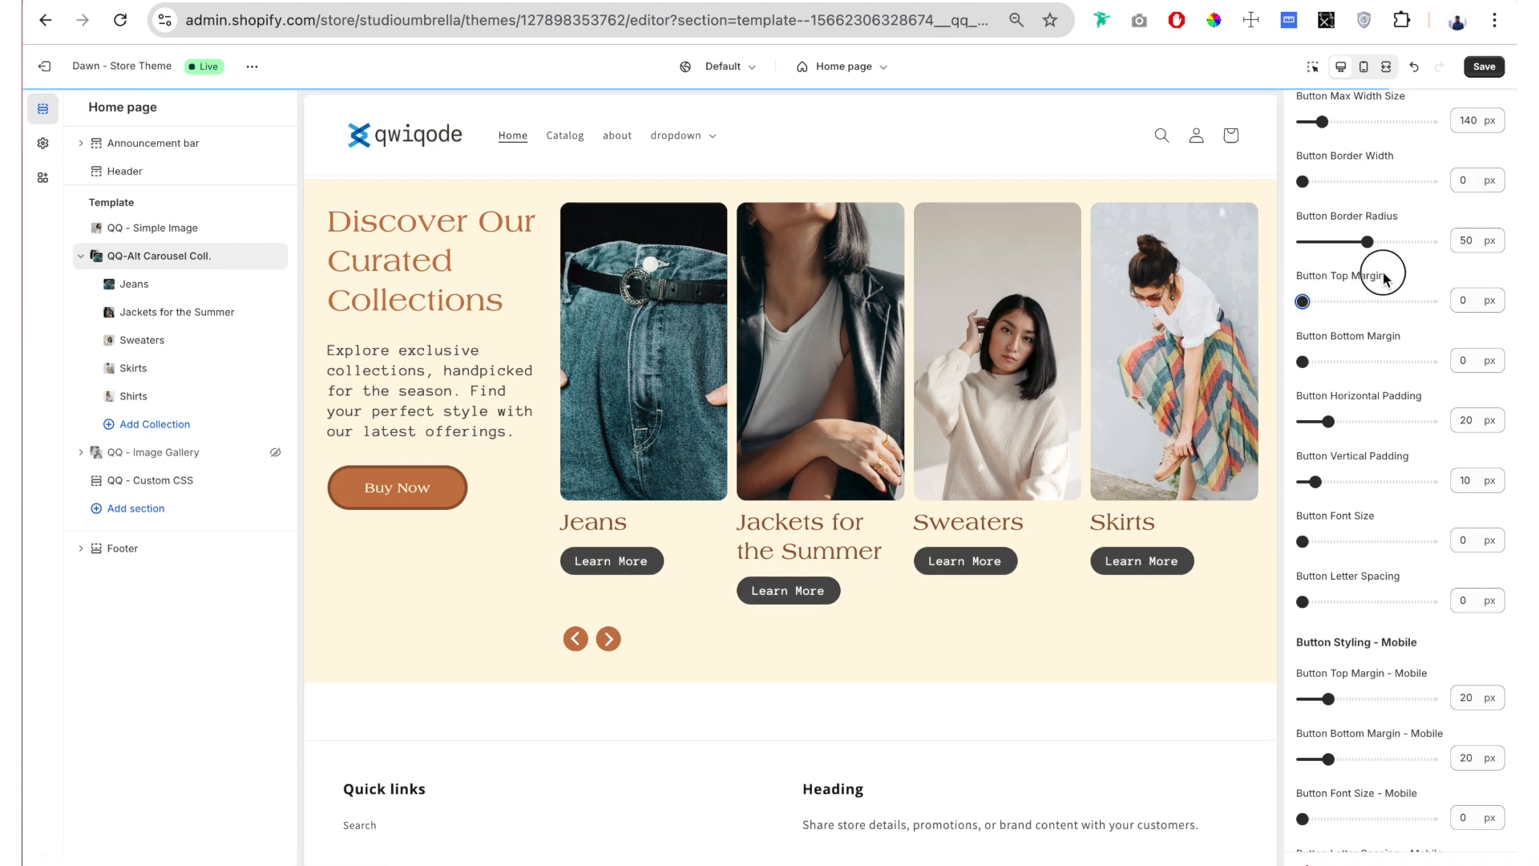
{"action": "left_click_drag", "start_coordinate": [1384, 275], "coordinate": [1301, 278]}
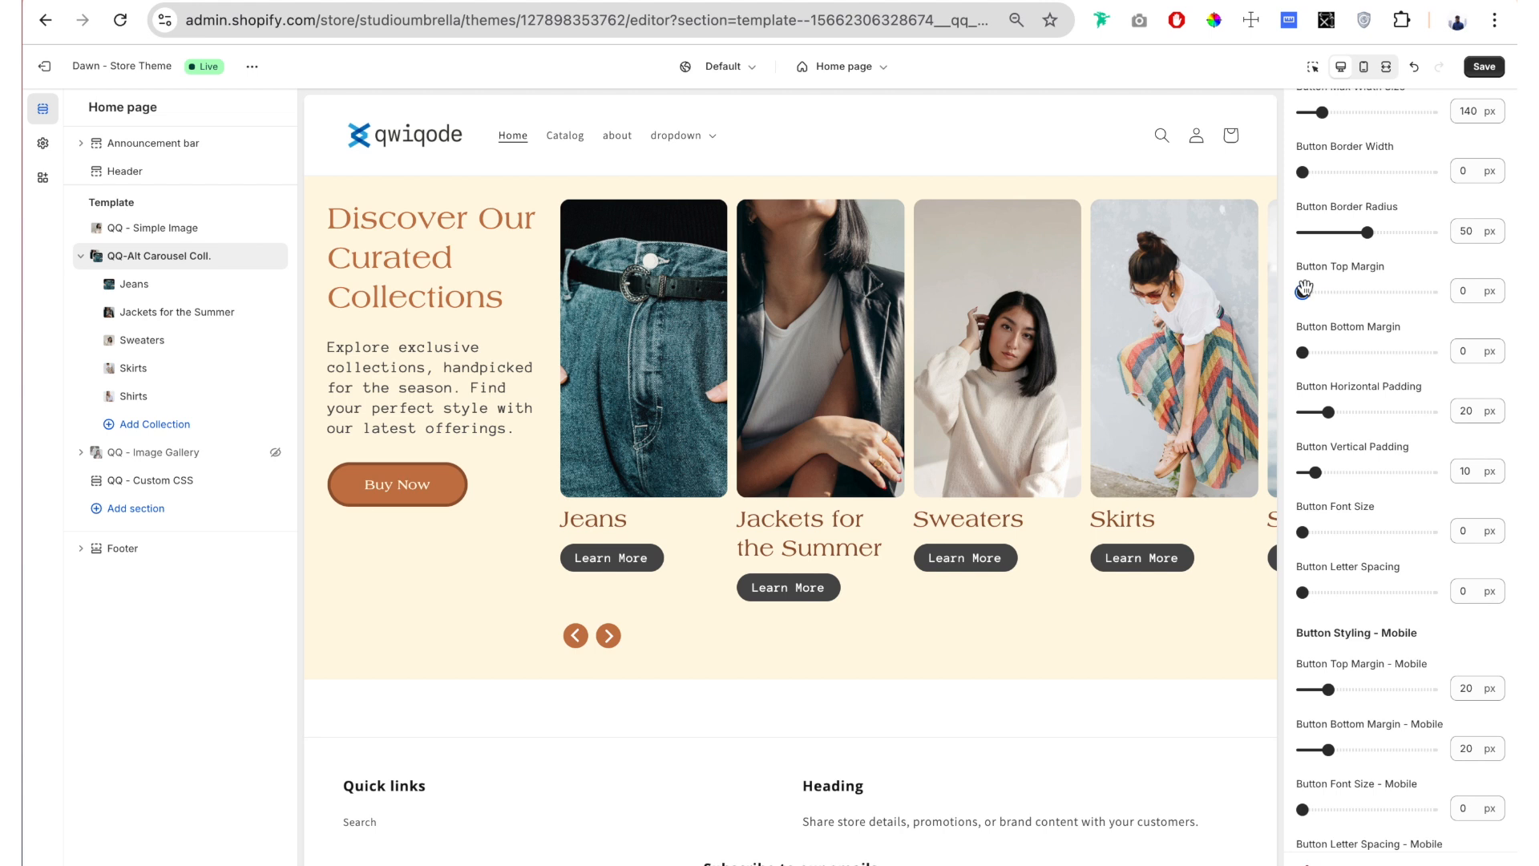
{"action": "left_click_drag", "start_coordinate": [1304, 290], "coordinate": [1328, 294]}
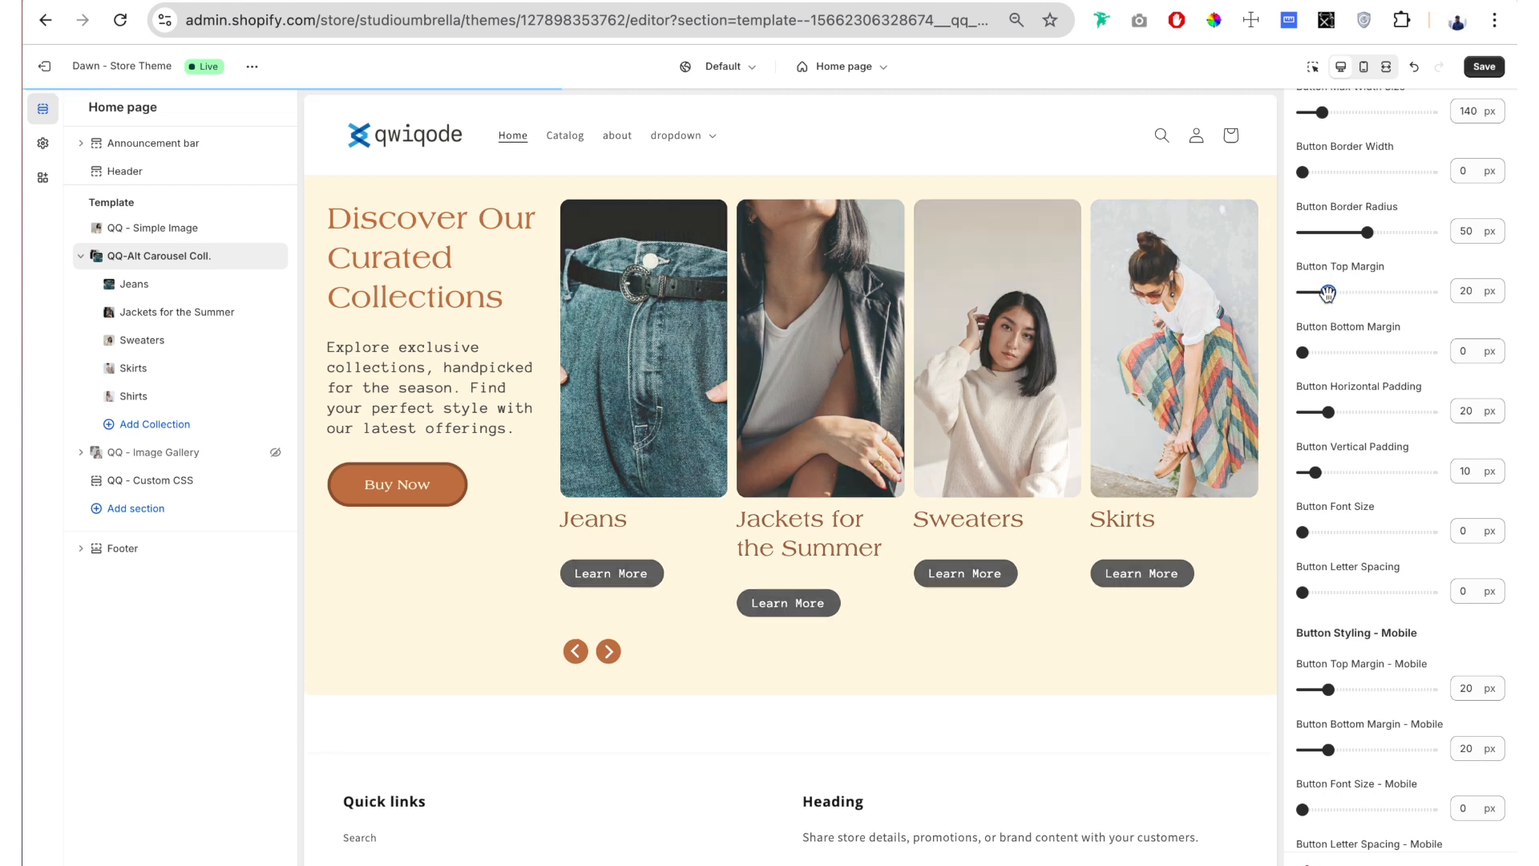
Step: Try a Button Horizontal Padding of 35 px, return it to 20 px, and set Button Vertical Padding to 16 px
{"action": "scroll", "coordinate": [1348, 273], "scroll_direction": "down", "scroll_amount": 2}
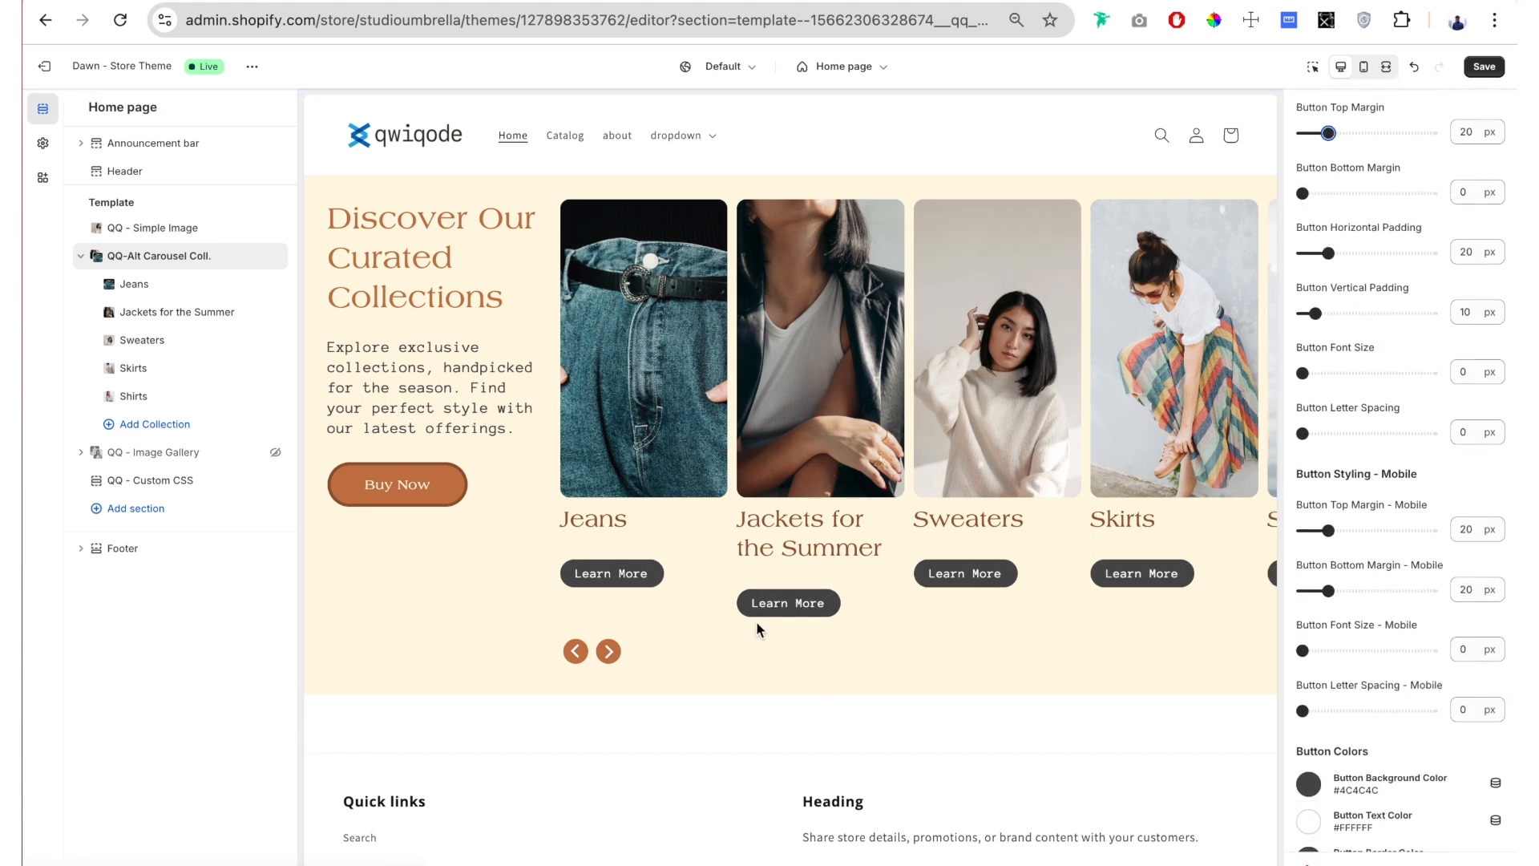
{"action": "scroll", "coordinate": [1388, 304], "scroll_direction": "down", "scroll_amount": 1}
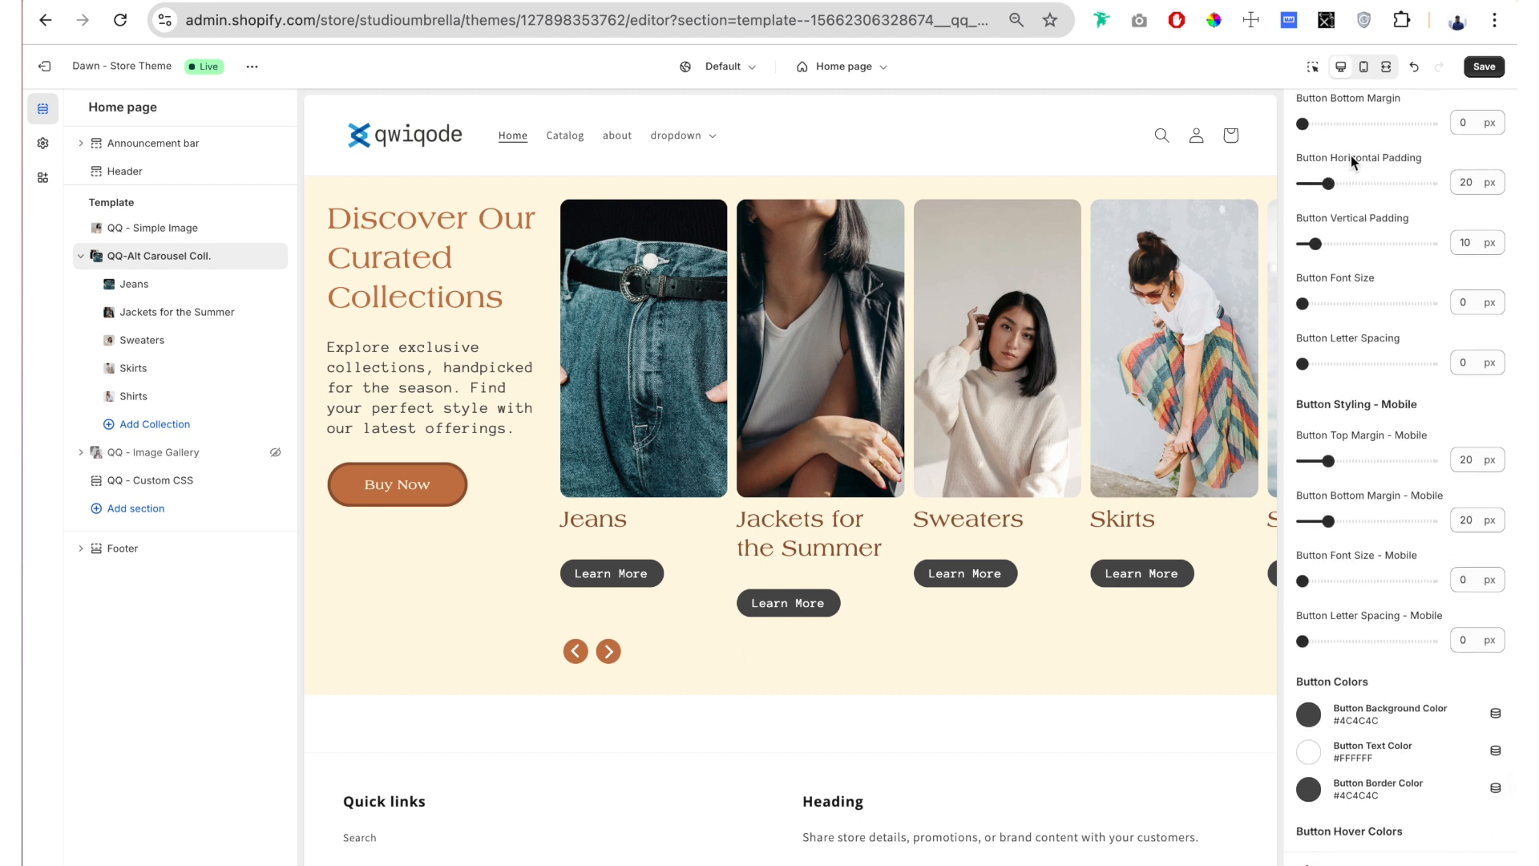
{"action": "left_click_drag", "start_coordinate": [1328, 184], "coordinate": [1328, 184]}
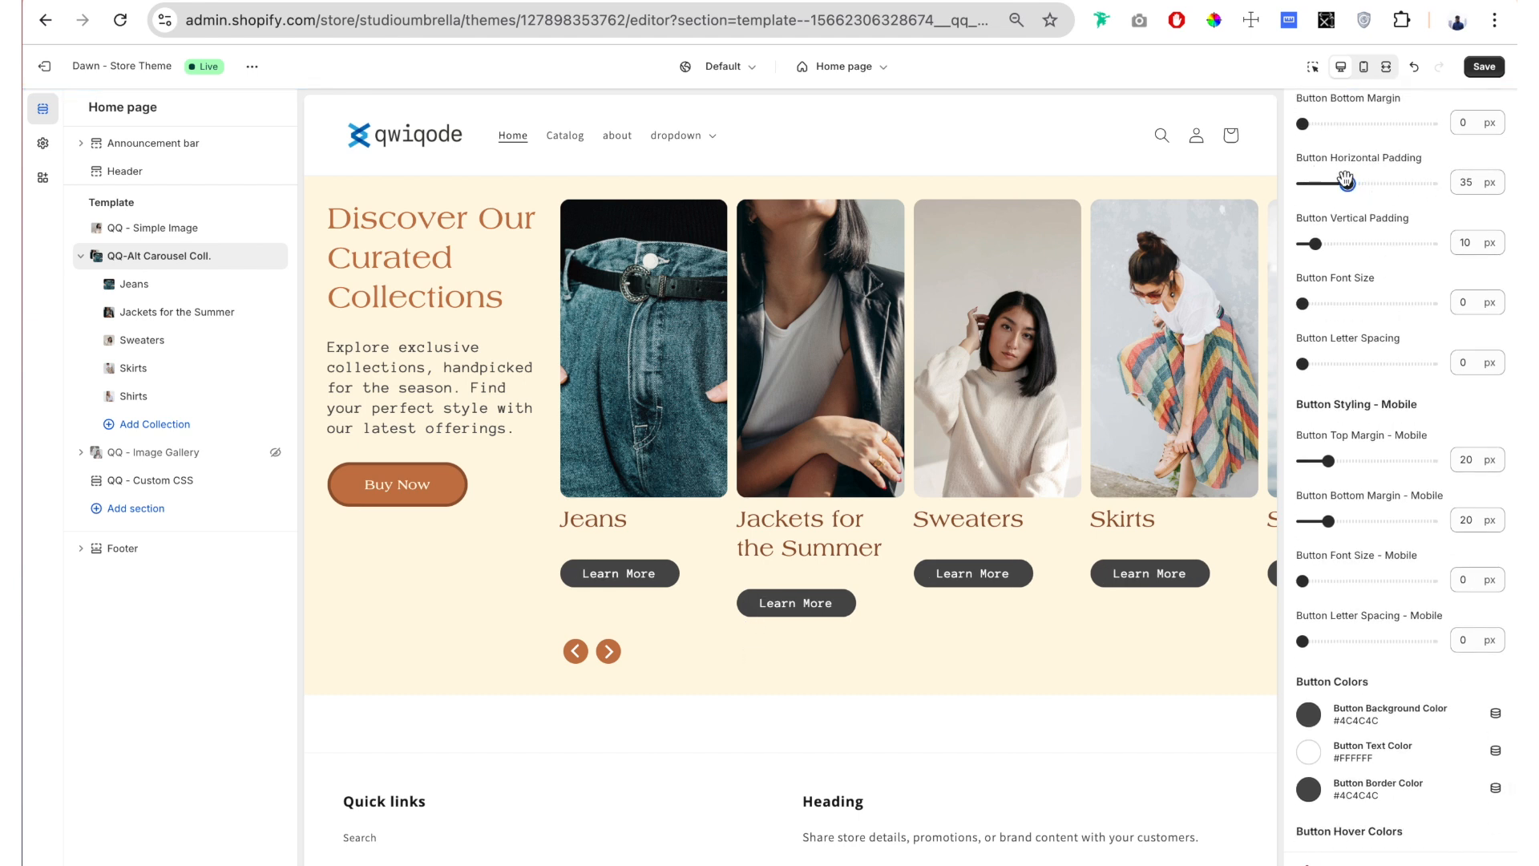
{"action": "left_click_drag", "start_coordinate": [1317, 242], "coordinate": [1324, 242]}
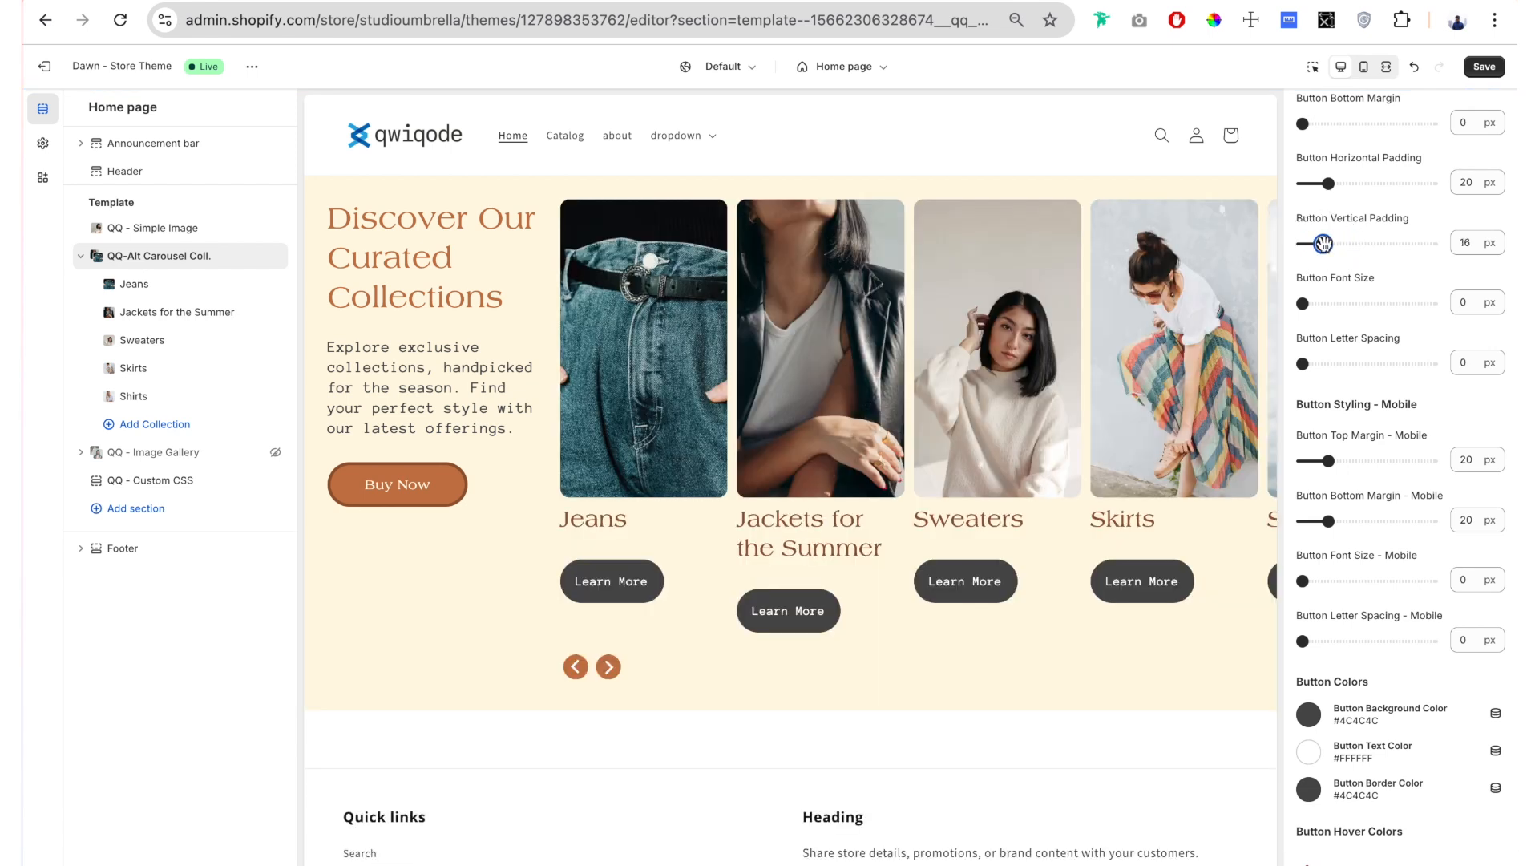
Step: Set the Button Font Size to 16 px
{"action": "scroll", "coordinate": [1359, 193], "scroll_direction": "down", "scroll_amount": 2}
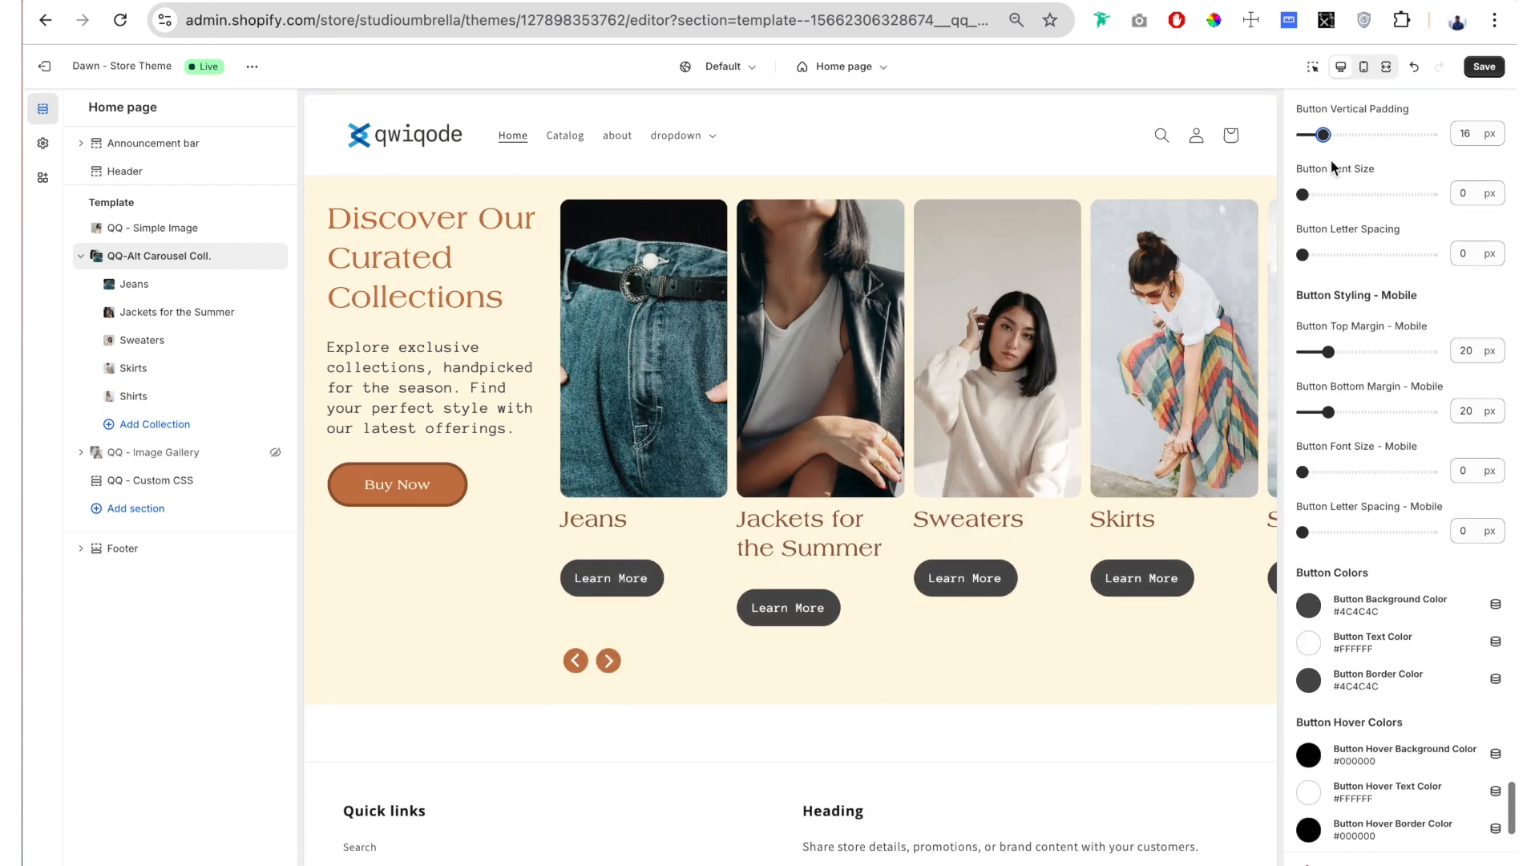
{"action": "left_click_drag", "start_coordinate": [1331, 167], "coordinate": [1393, 171]}
{"action": "left_click_drag", "start_coordinate": [1304, 194], "coordinate": [1344, 194]}
Step: Set the slides' Button Background Color to the currently used orange-brown #C57949
{"action": "scroll", "coordinate": [1361, 265], "scroll_direction": "down", "scroll_amount": 3}
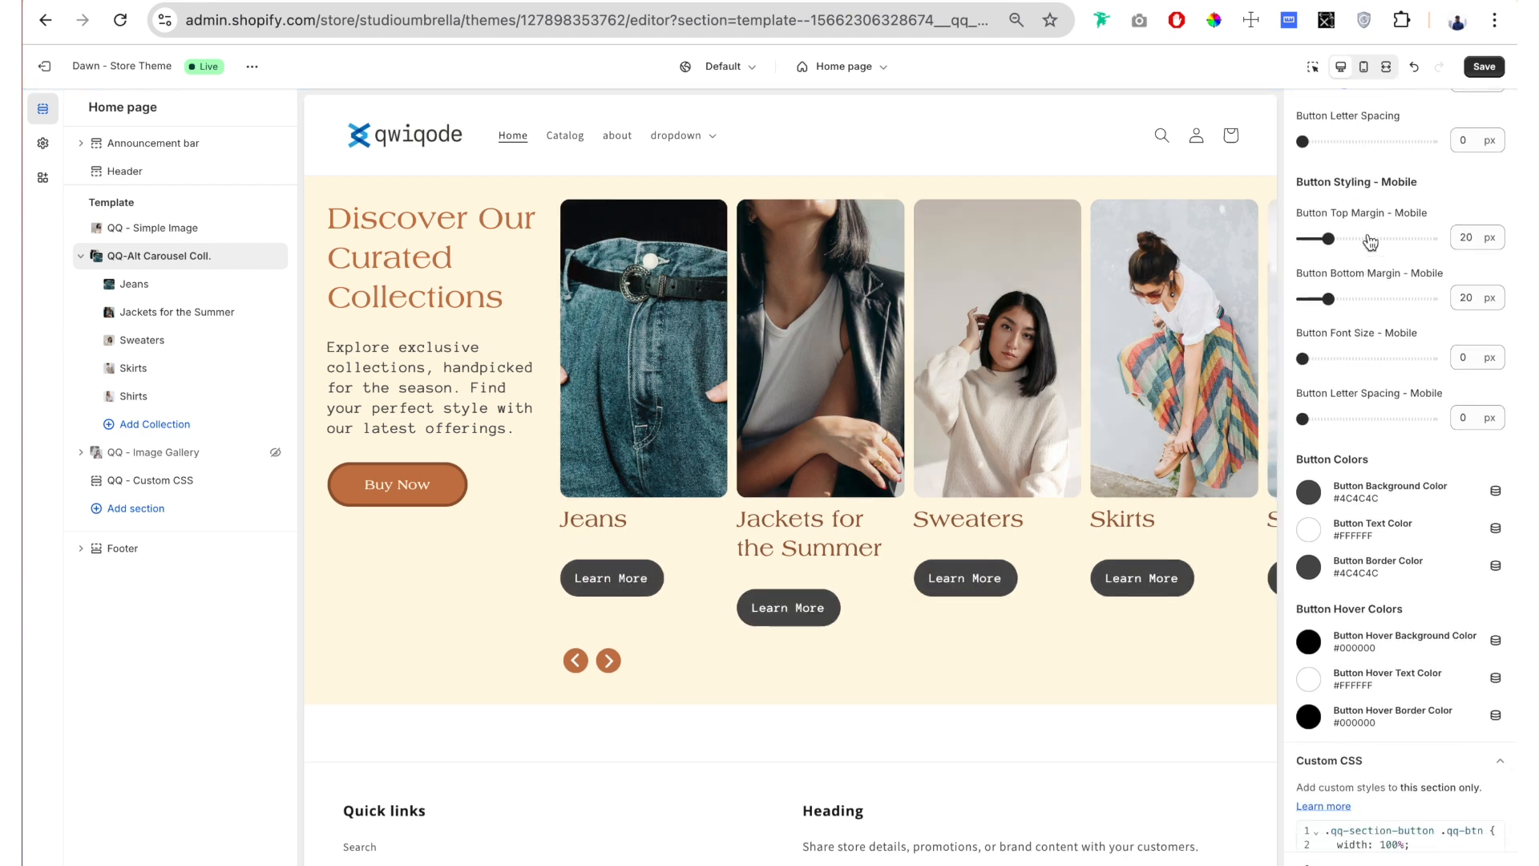
{"action": "scroll", "coordinate": [1363, 282], "scroll_direction": "down", "scroll_amount": 2}
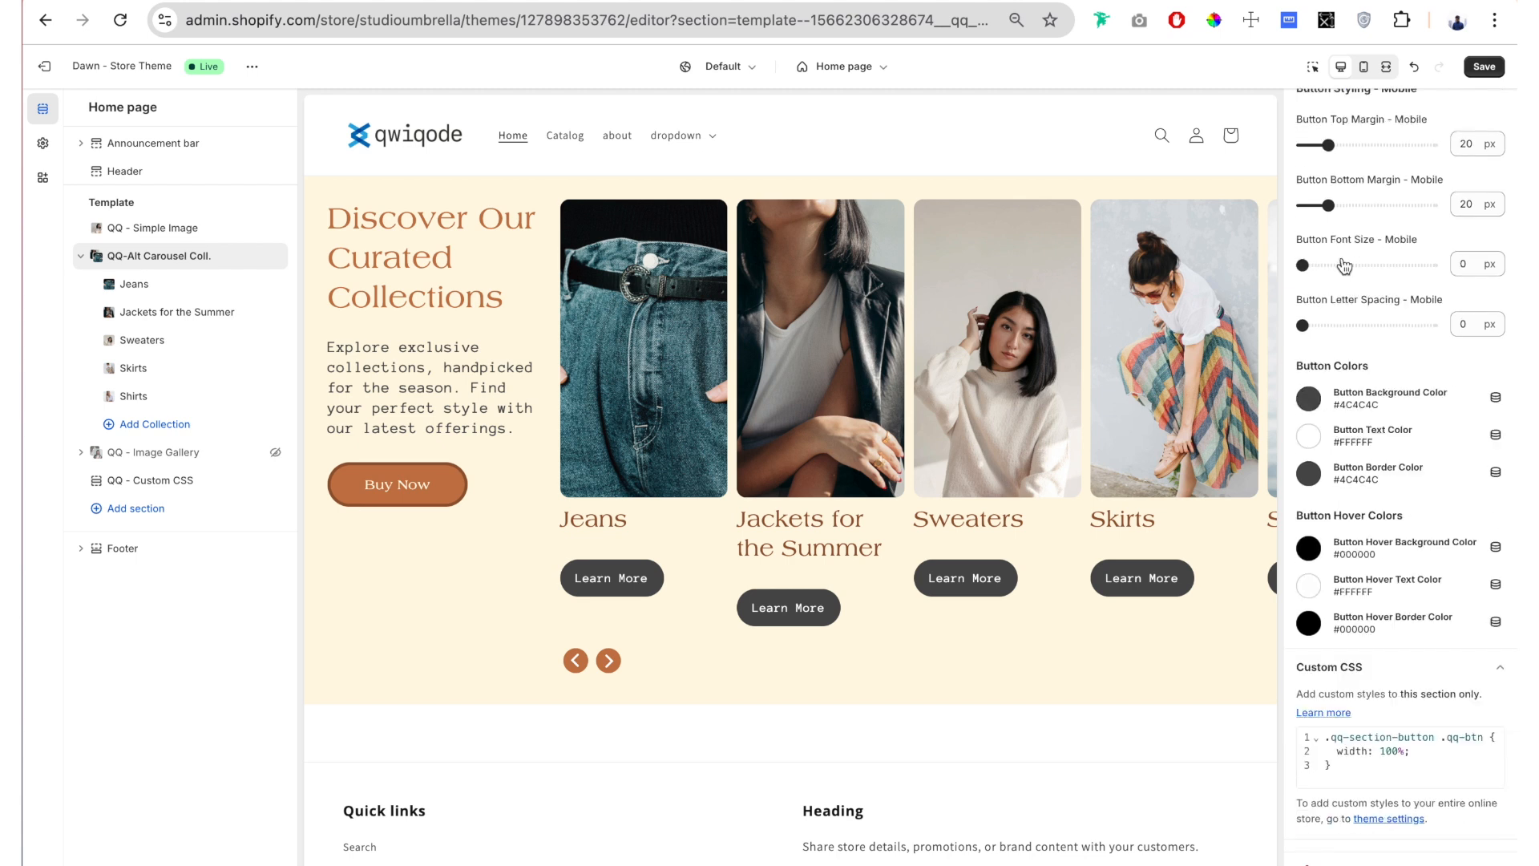
{"action": "scroll", "coordinate": [1354, 305], "scroll_direction": "up", "scroll_amount": 6}
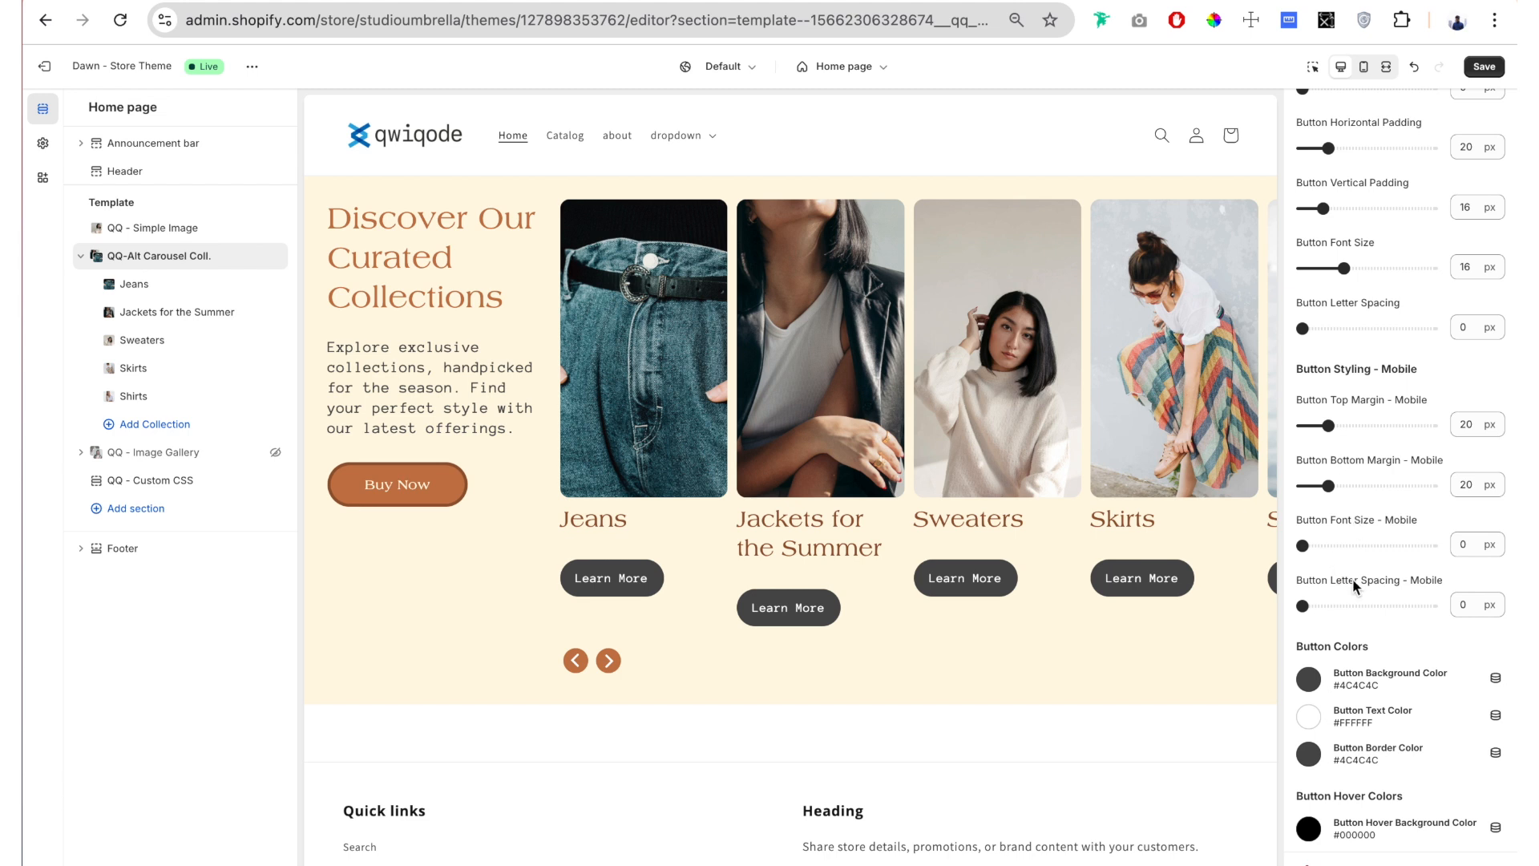
{"action": "scroll", "coordinate": [1355, 585], "scroll_direction": "down", "scroll_amount": 2}
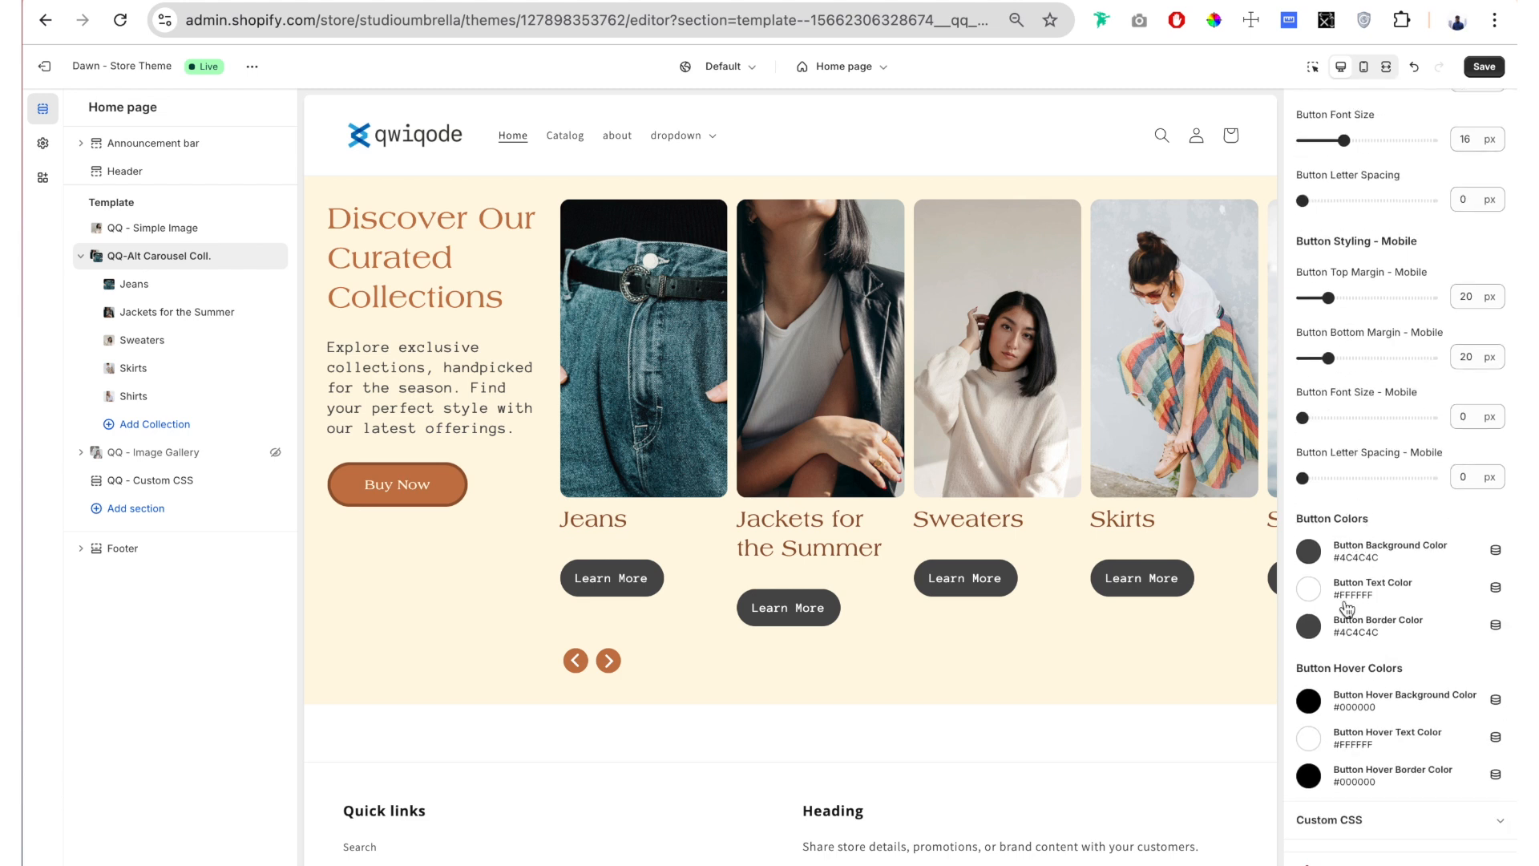
{"action": "left_click", "coordinate": [1309, 551]}
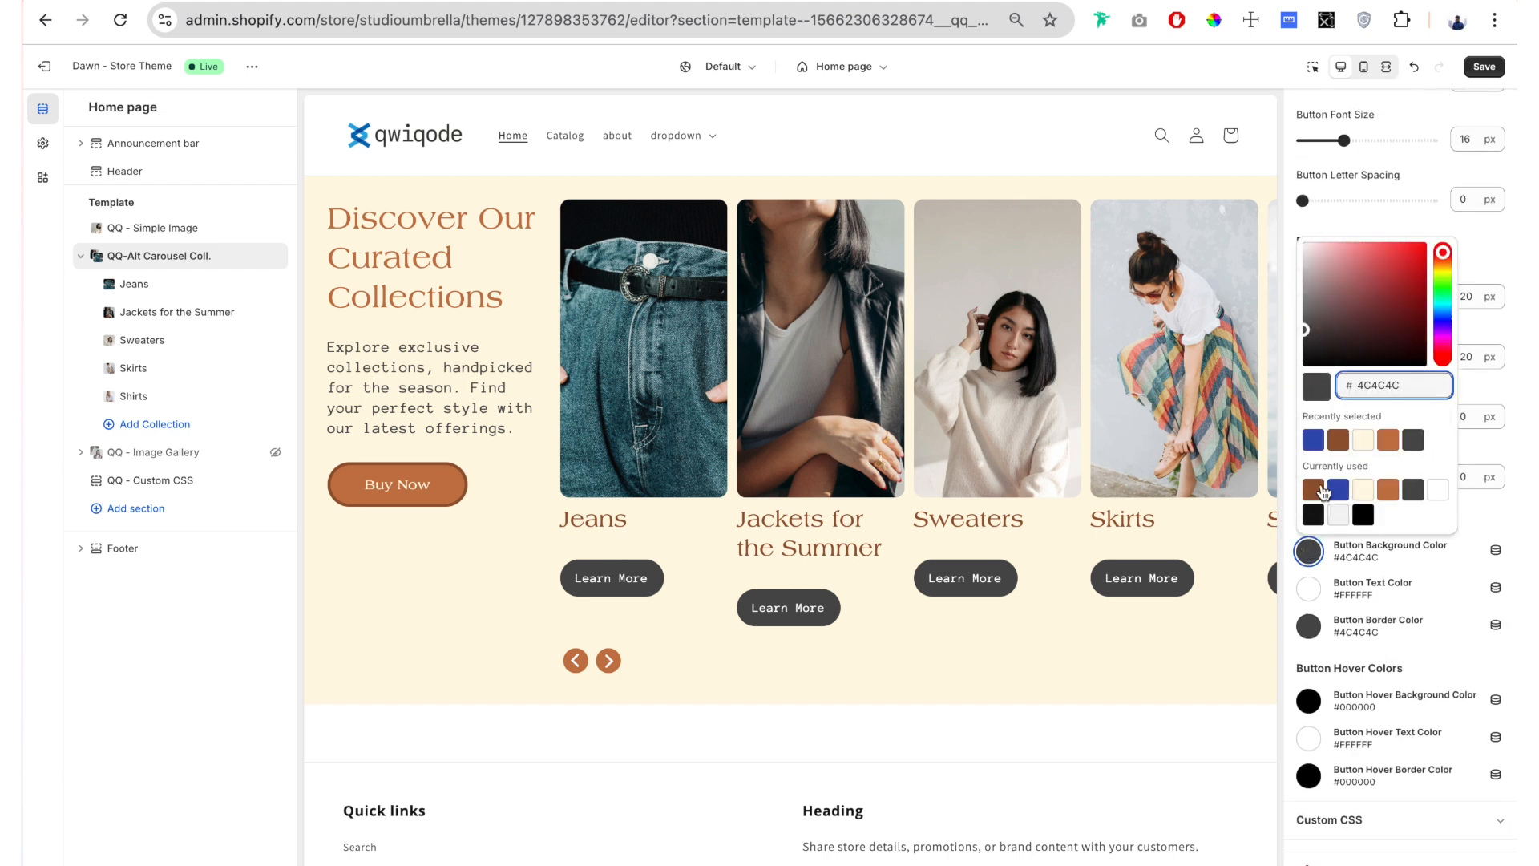
{"action": "left_click", "coordinate": [1391, 491]}
{"action": "left_click", "coordinate": [1318, 600]}
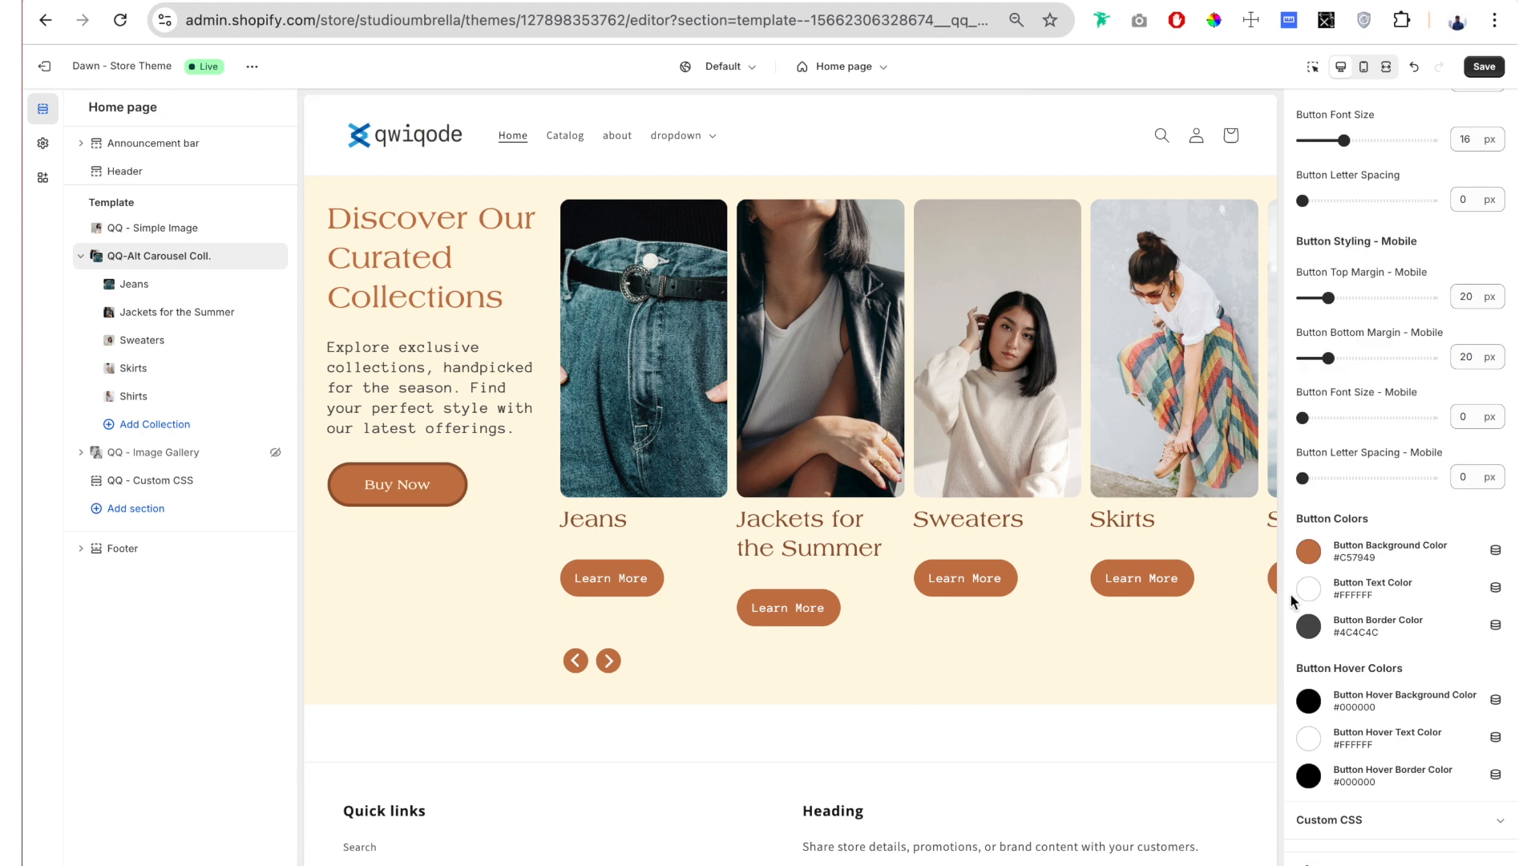
Step: Set the slides' Button Border Color to the currently used brown #965832
{"action": "left_click", "coordinate": [1309, 626]}
{"action": "left_click", "coordinate": [1338, 564]}
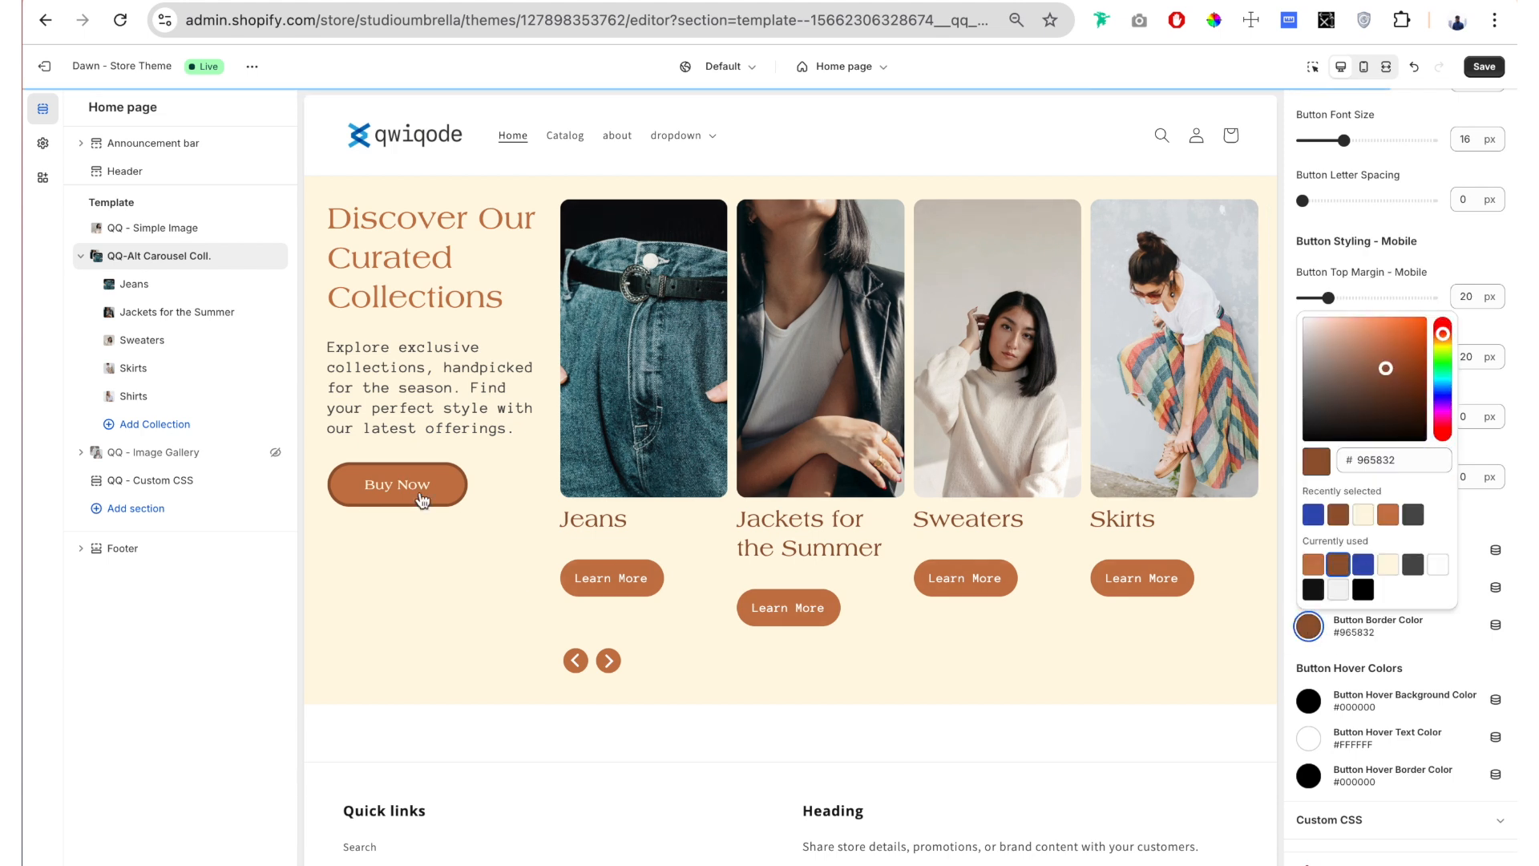
{"action": "left_click", "coordinate": [1343, 612]}
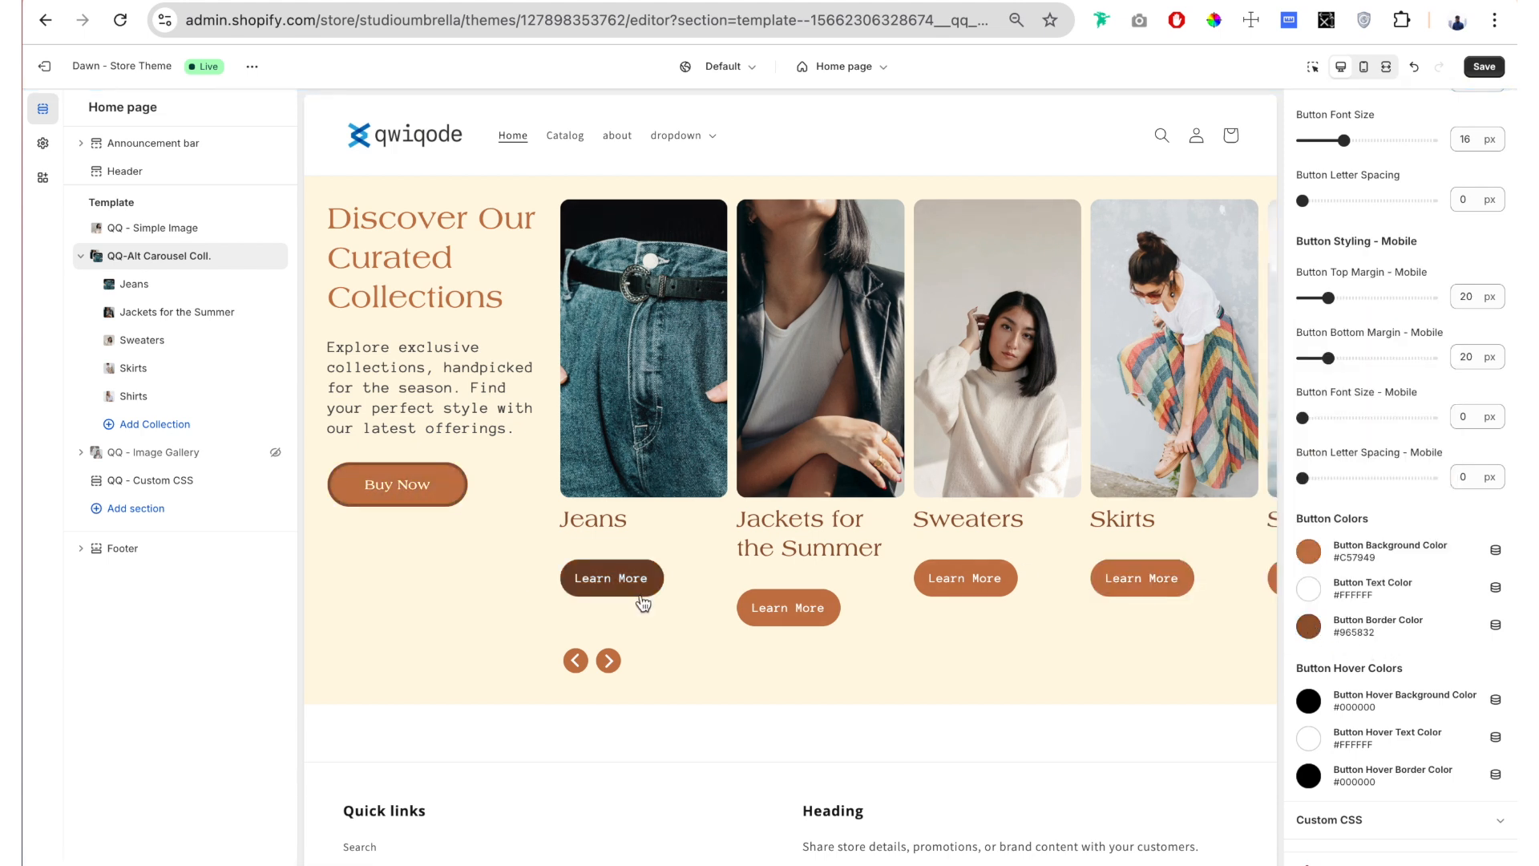
{"action": "scroll", "coordinate": [1421, 452], "scroll_direction": "up", "scroll_amount": 6}
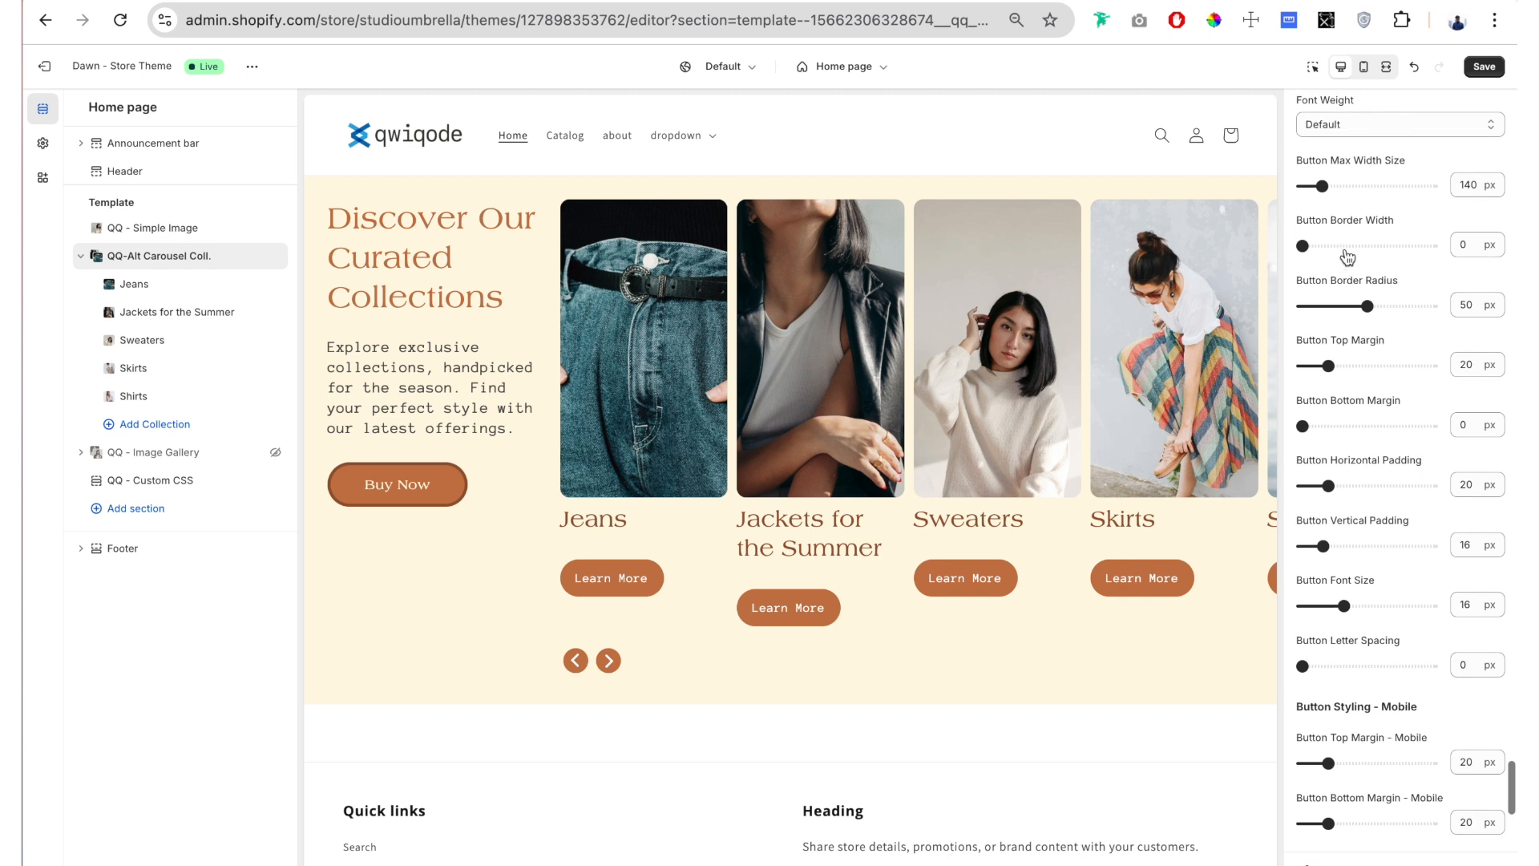
{"action": "scroll", "coordinate": [1453, 562], "scroll_direction": "down", "scroll_amount": 6}
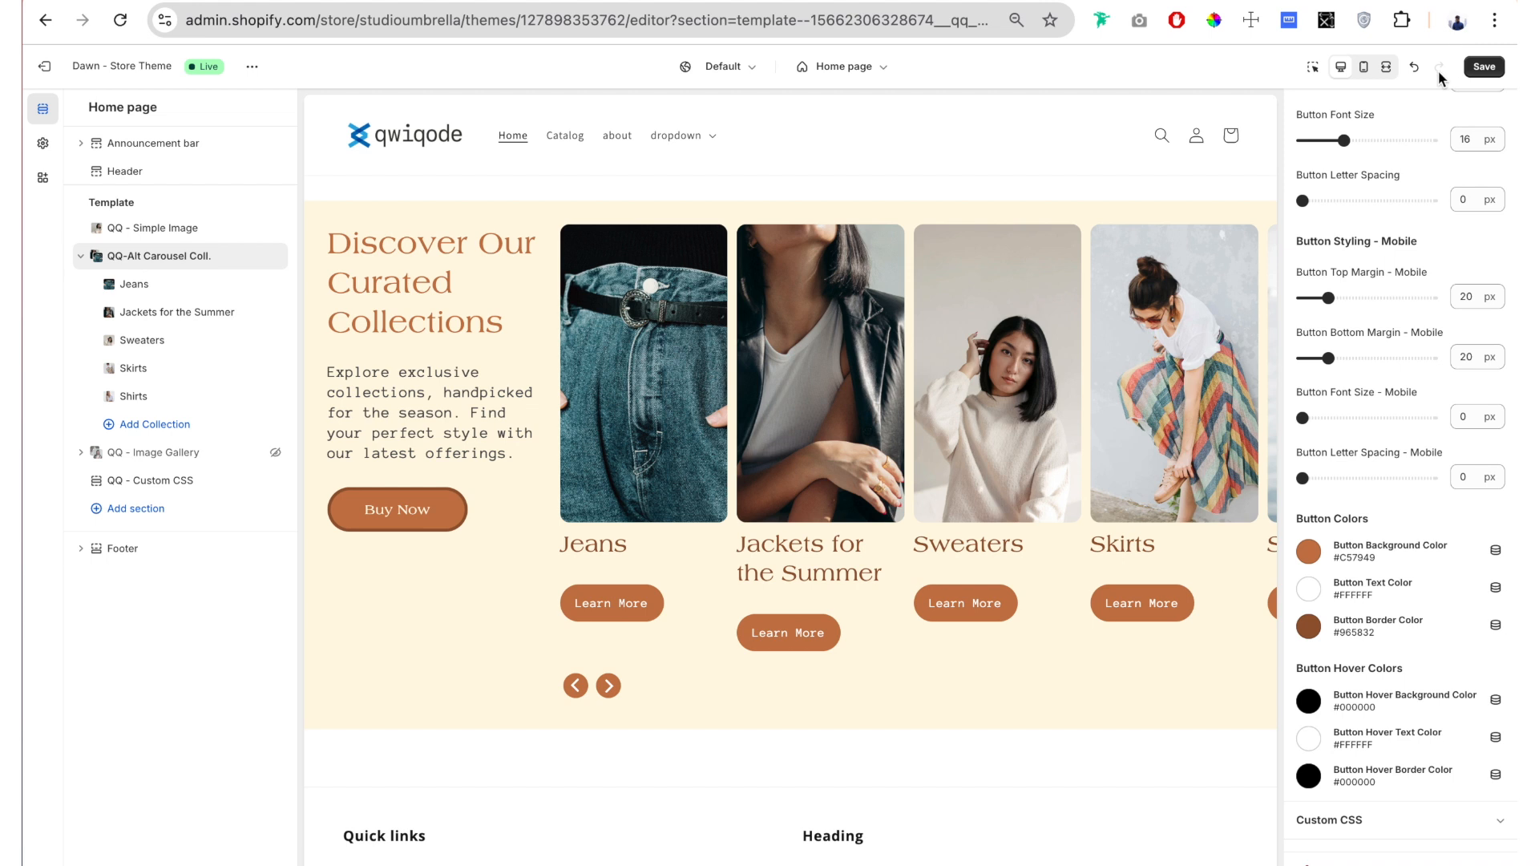
Step: Preview the home page at full-screen width, return to the desktop view, and save the theme changes
{"action": "left_click", "coordinate": [1386, 68]}
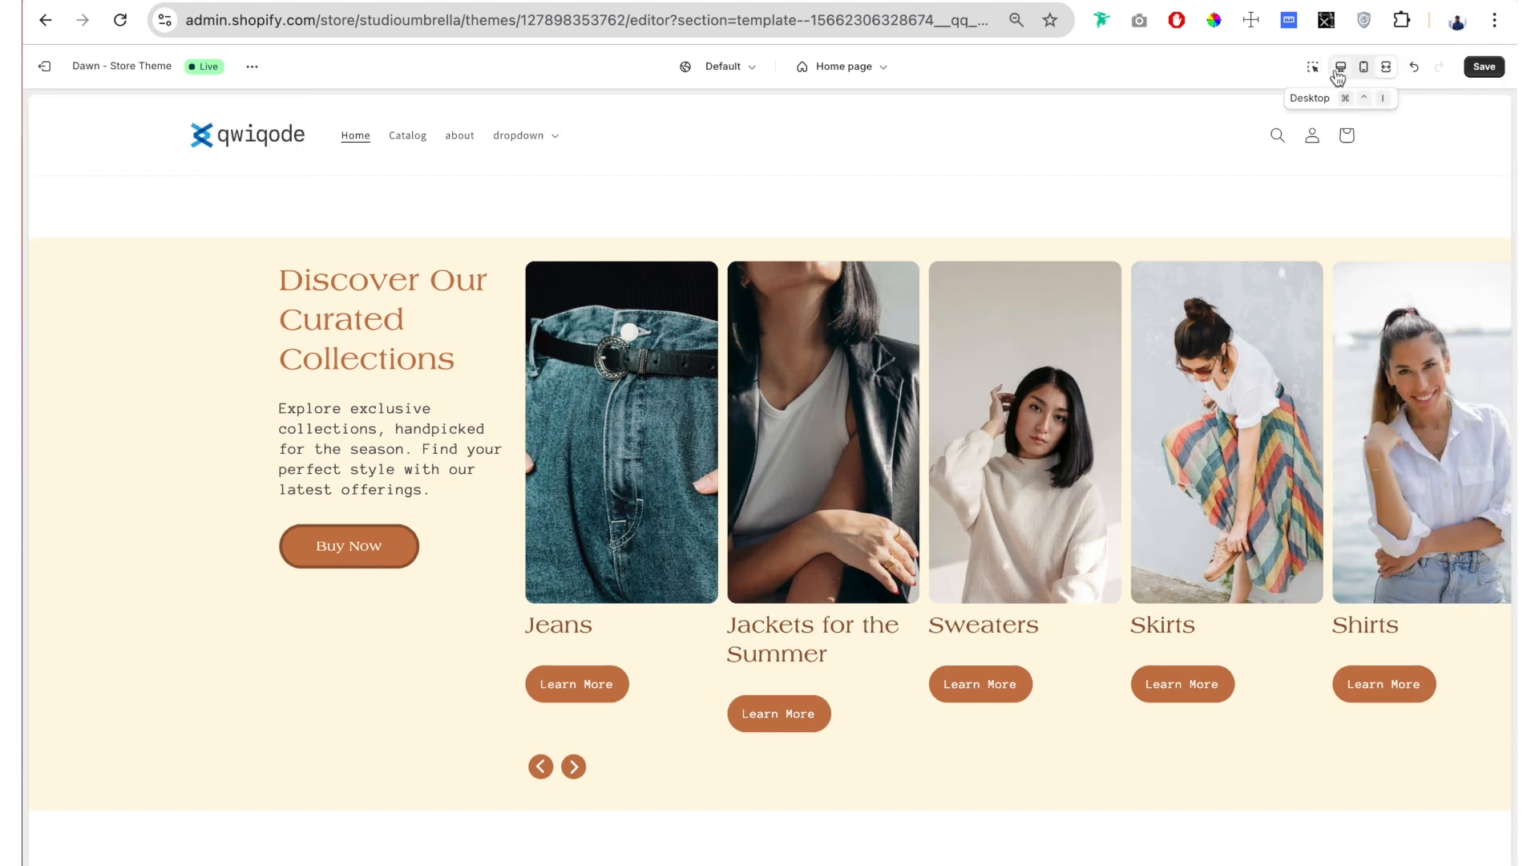
{"action": "left_click", "coordinate": [1342, 69]}
{"action": "left_click", "coordinate": [1490, 66]}
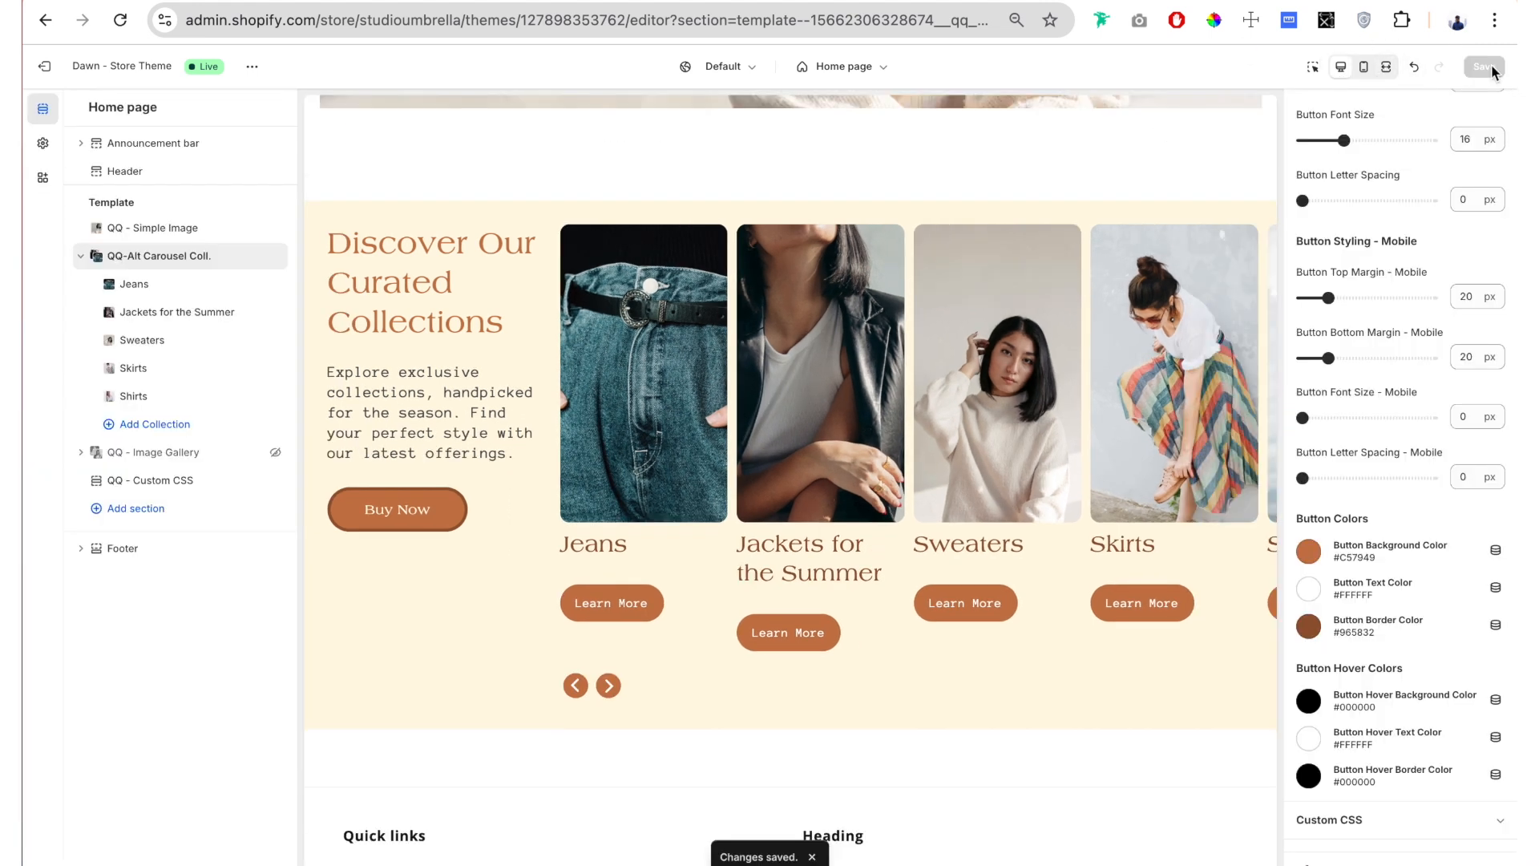